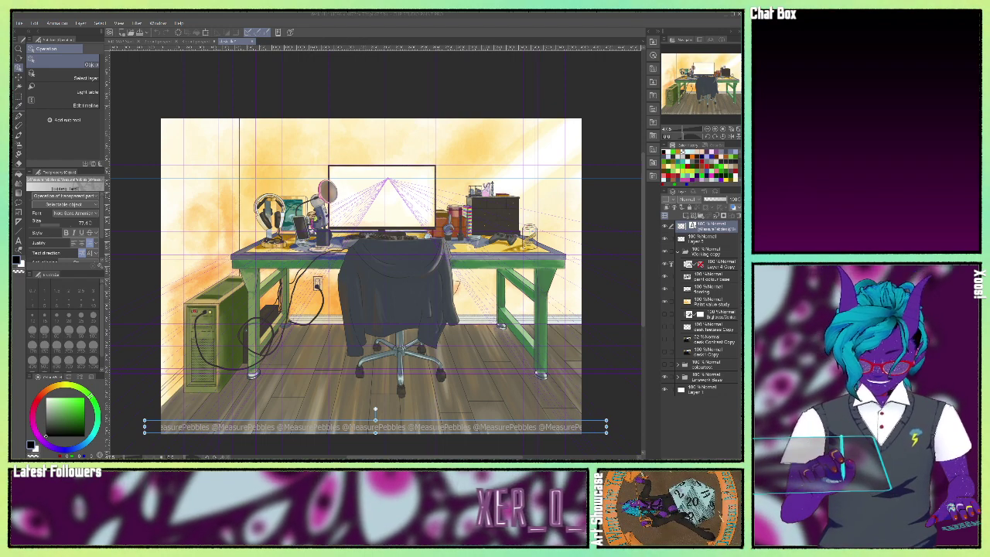
- Hide the Layer 4 Copy line art, colour base, flooring and value study layers to expose the base linework
scroll(321, 332, down, 2)
scroll(321, 332, up, 2)
scroll(320, 332, up, 1)
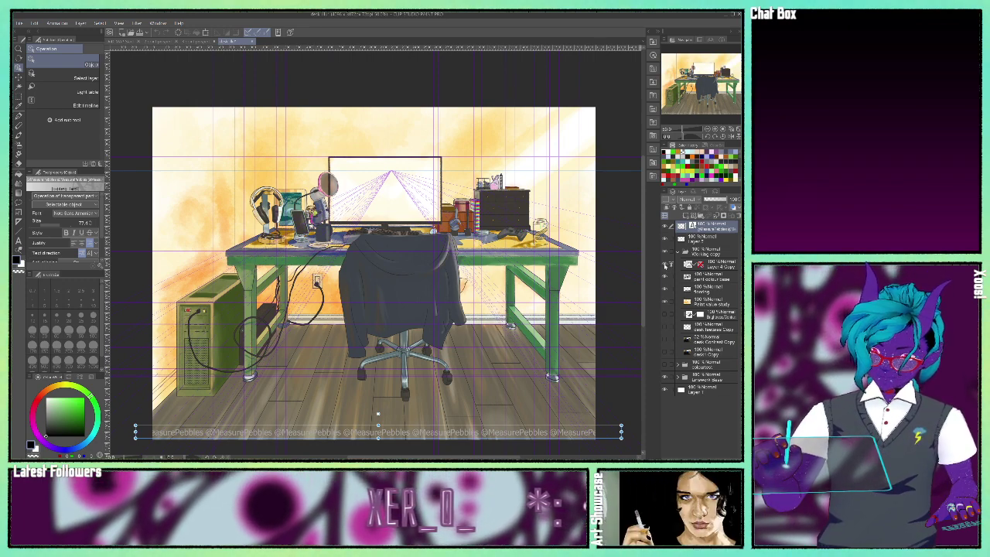
click(664, 266)
click(664, 277)
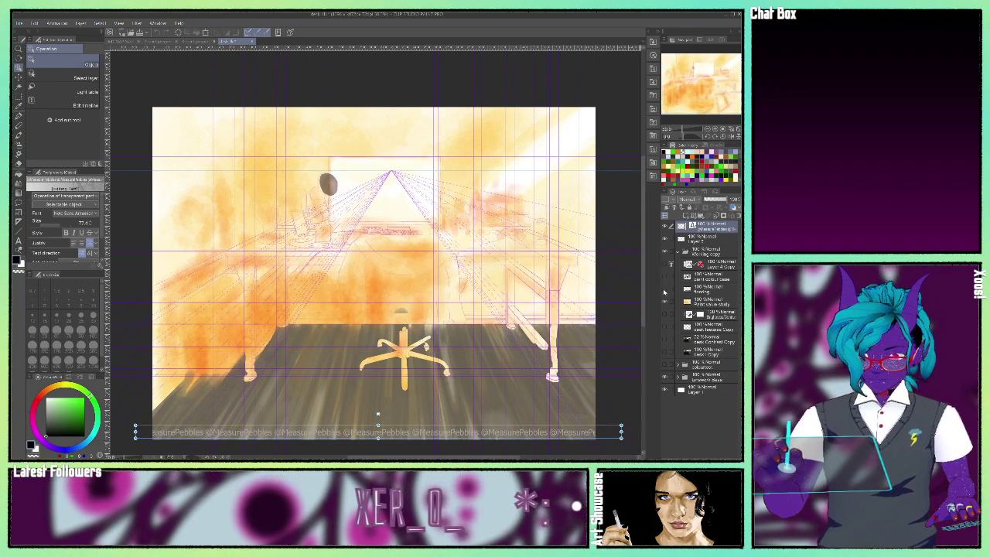
click(663, 289)
click(664, 303)
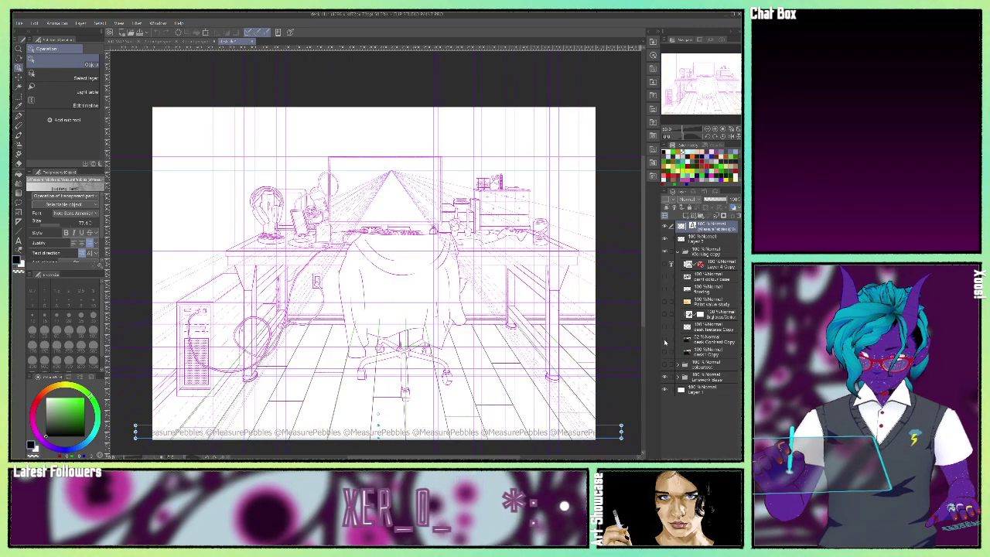
- Show the semi-transparent contrast copy of the desk photo and toggle the original desk photo layer on and off
click(665, 341)
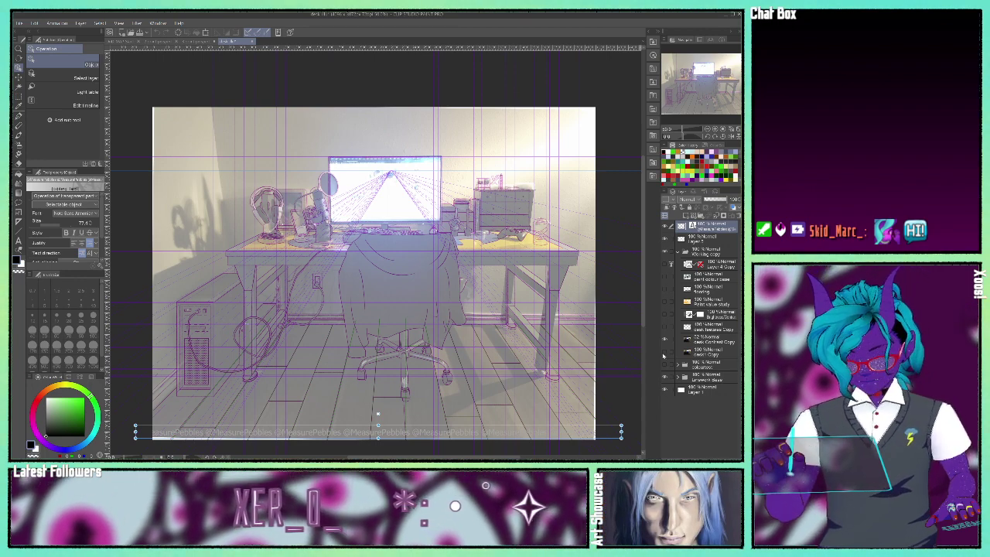
click(663, 353)
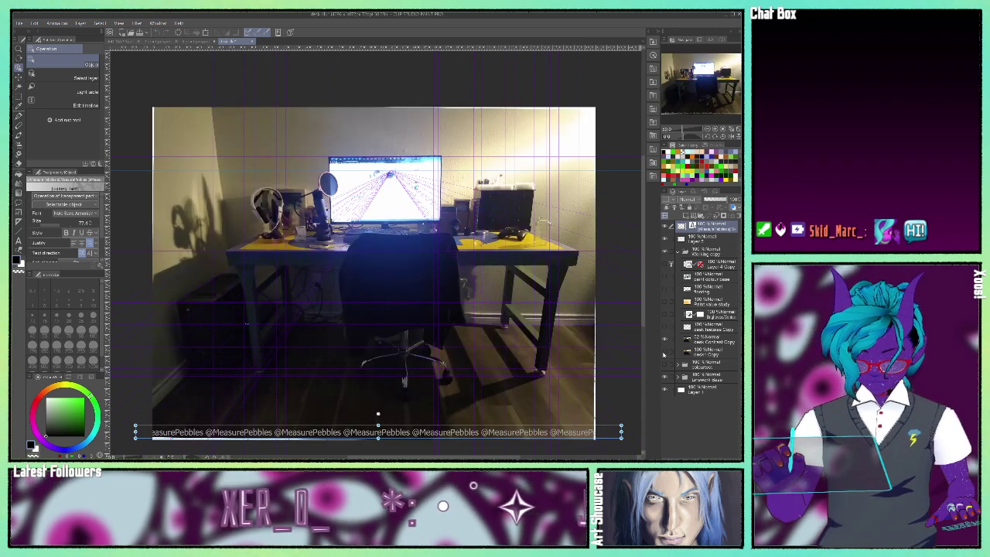
click(663, 354)
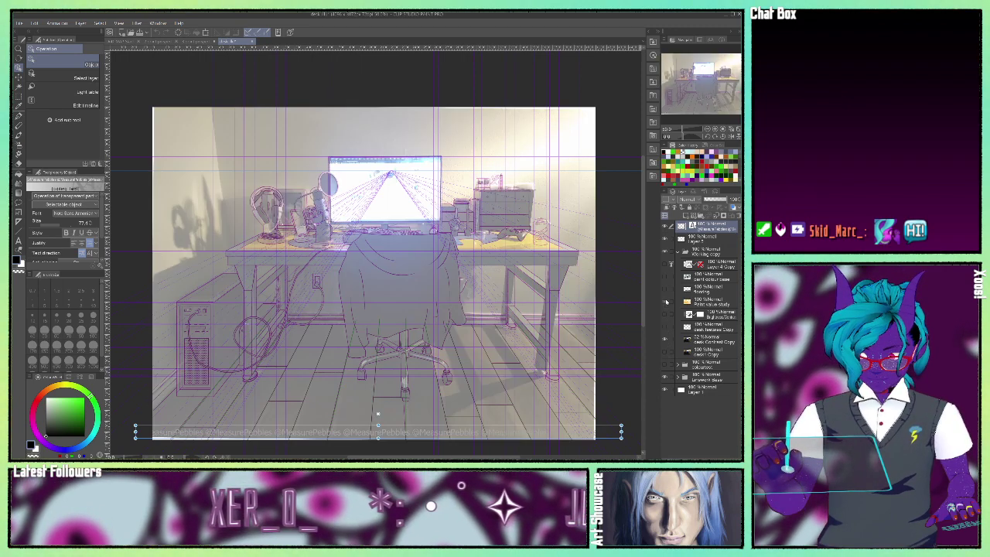
- Show the value study layer over the photo and toggle the flooring layer on and off
click(665, 302)
click(665, 289)
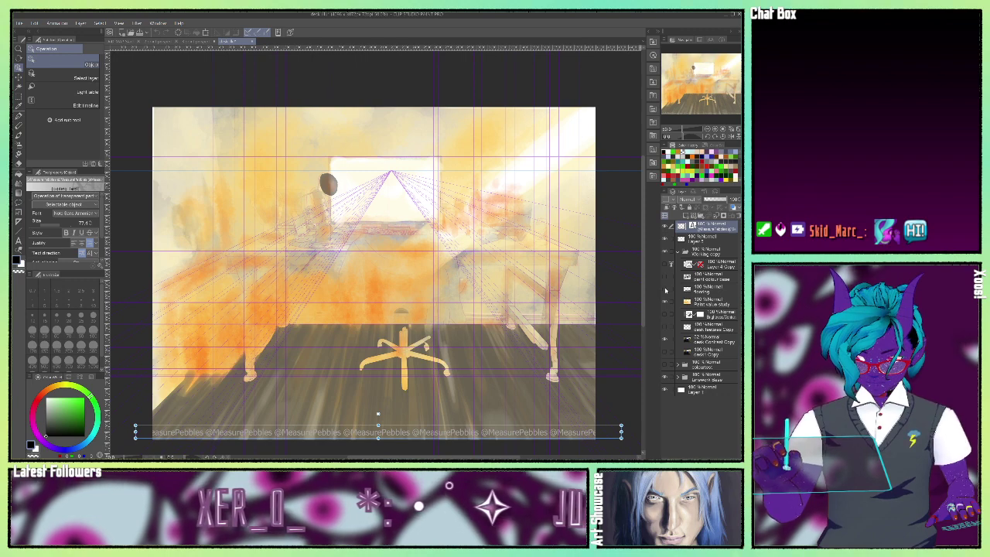
click(665, 289)
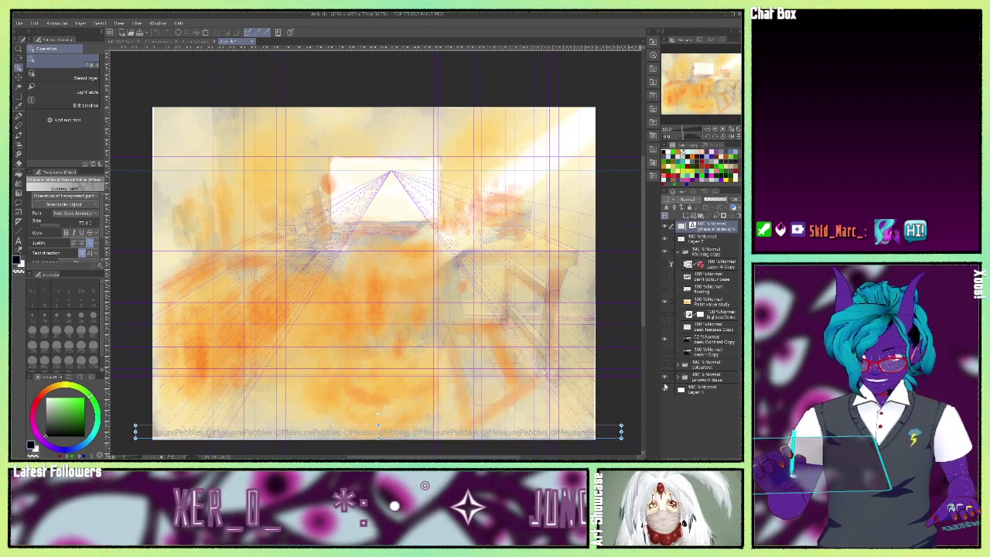
- Toggle the linework base folder to compare the painting with and without its perspective guides, and show the flooring and colour base layers again
click(664, 378)
click(664, 378)
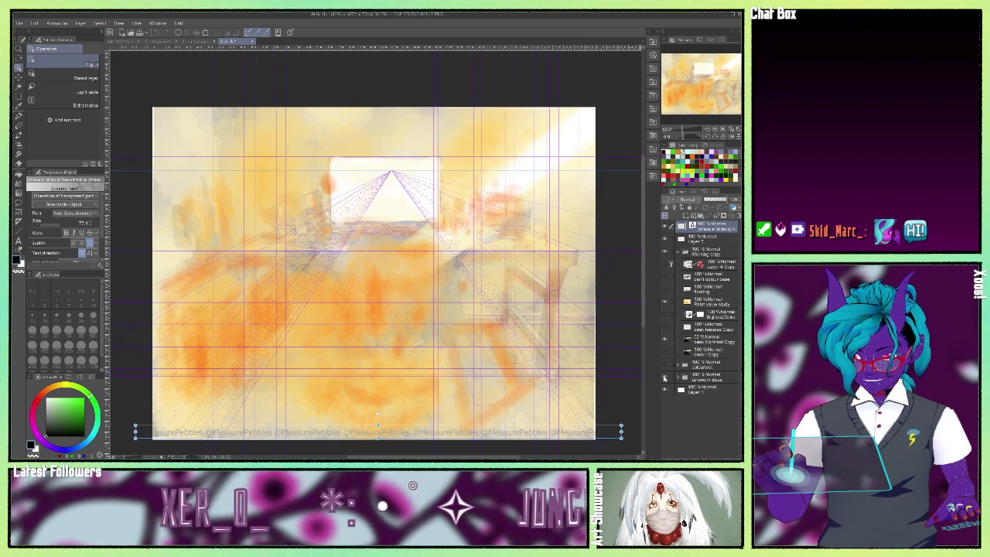
click(663, 377)
click(664, 377)
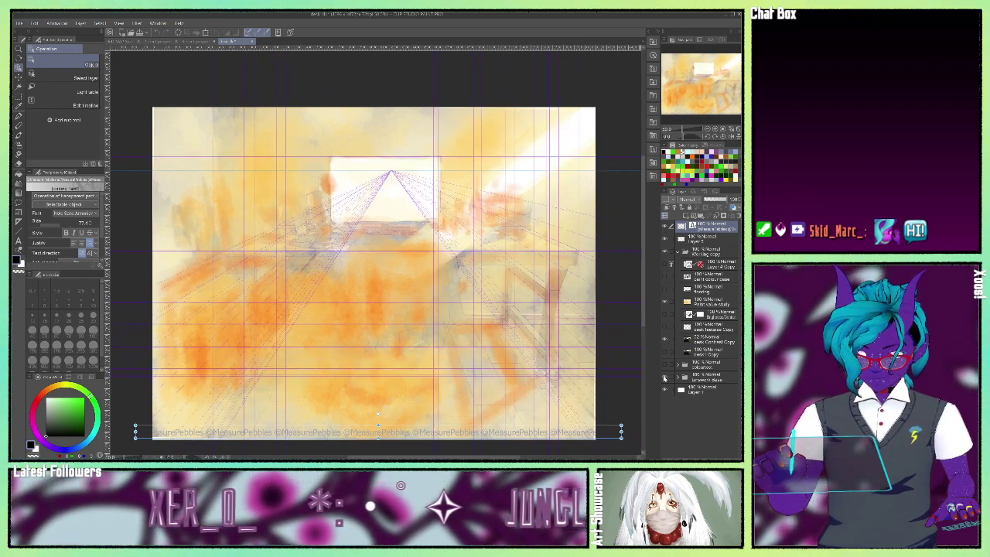
click(664, 378)
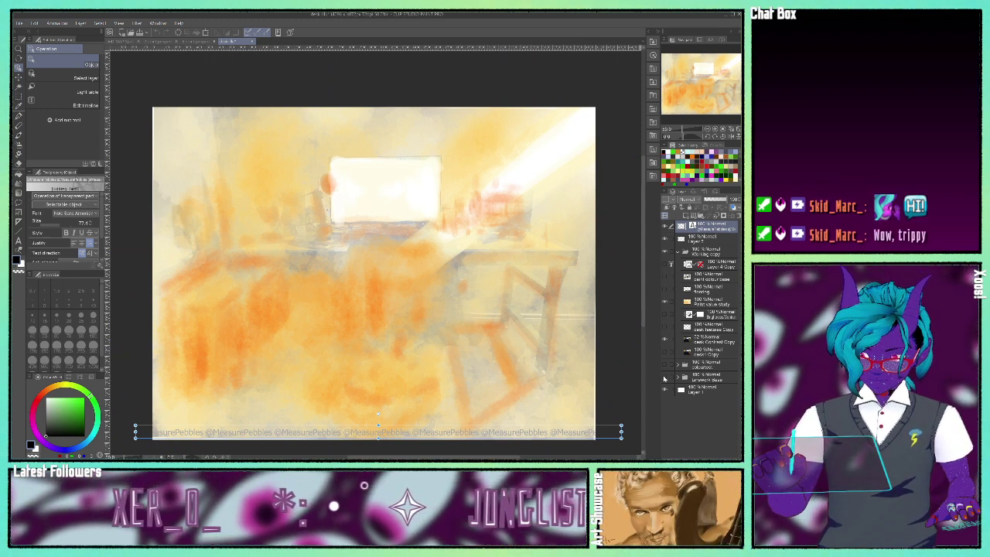
click(663, 377)
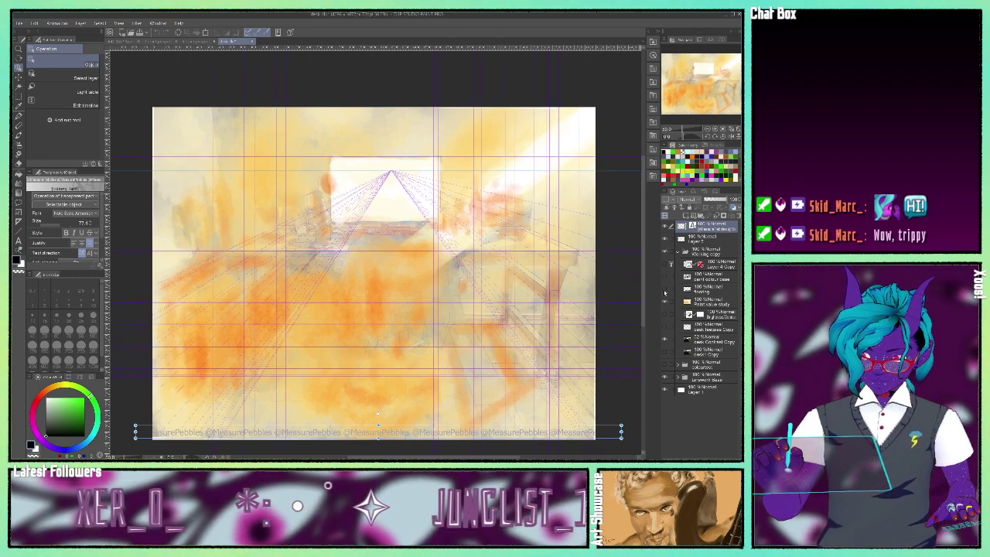
click(664, 290)
click(664, 277)
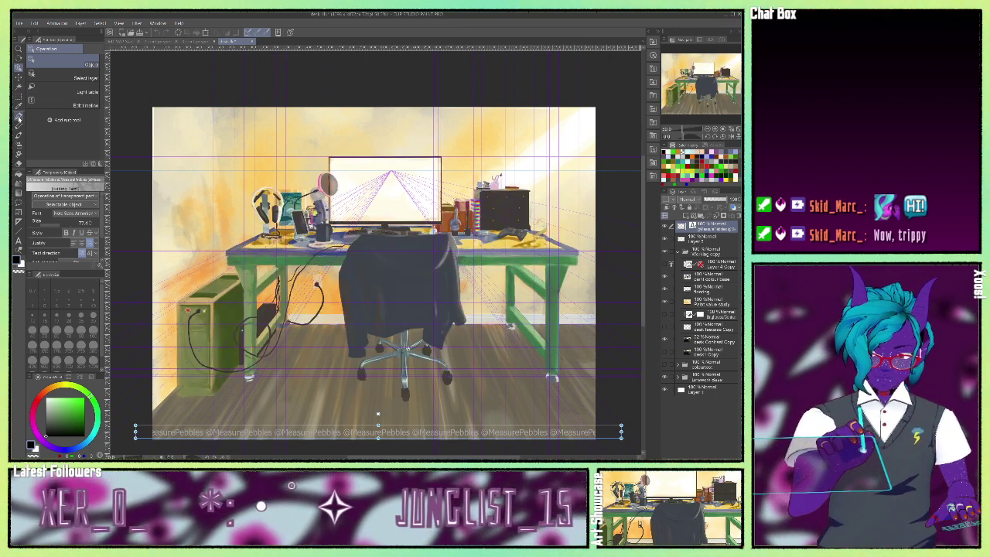
- With the pen on the value study layer, draw ruler-snapped horizontal, vertical and diagonal perspective lines across the monitor
click(19, 117)
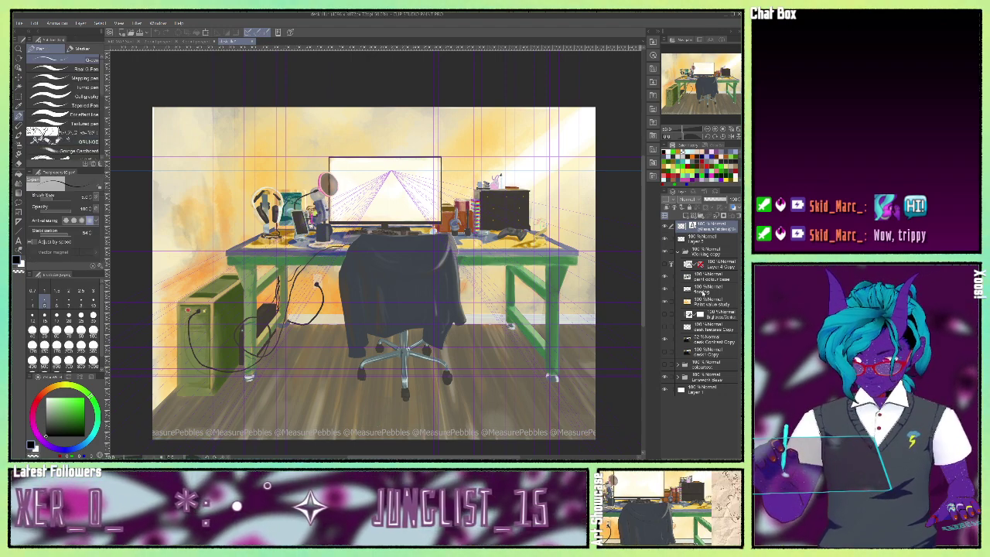
click(677, 303)
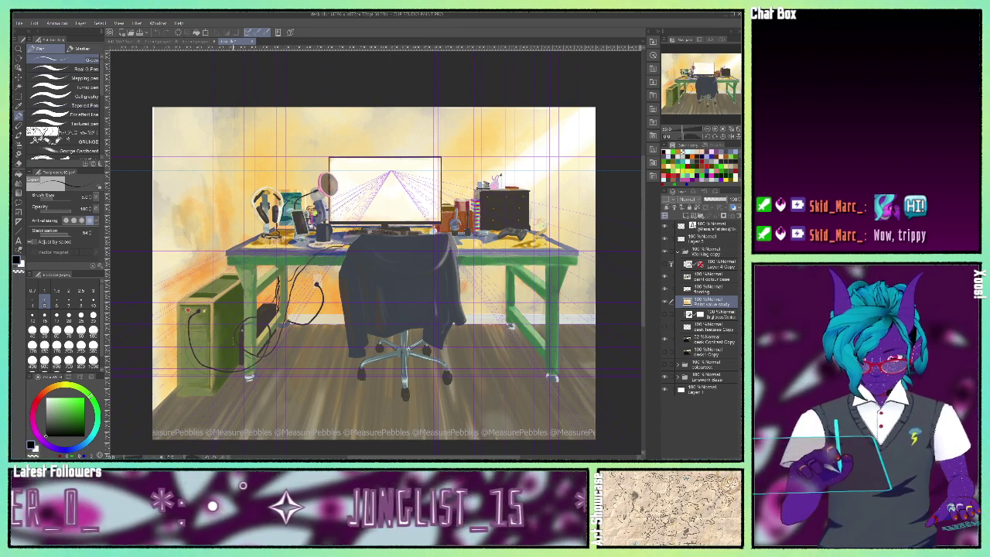
drag(383, 189, 425, 190)
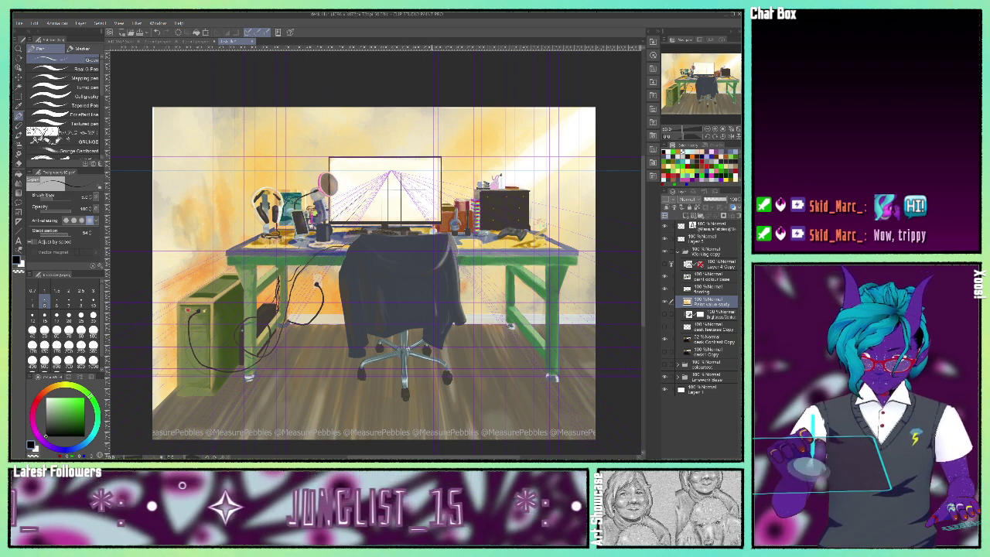
drag(415, 195, 416, 219)
drag(404, 174, 474, 190)
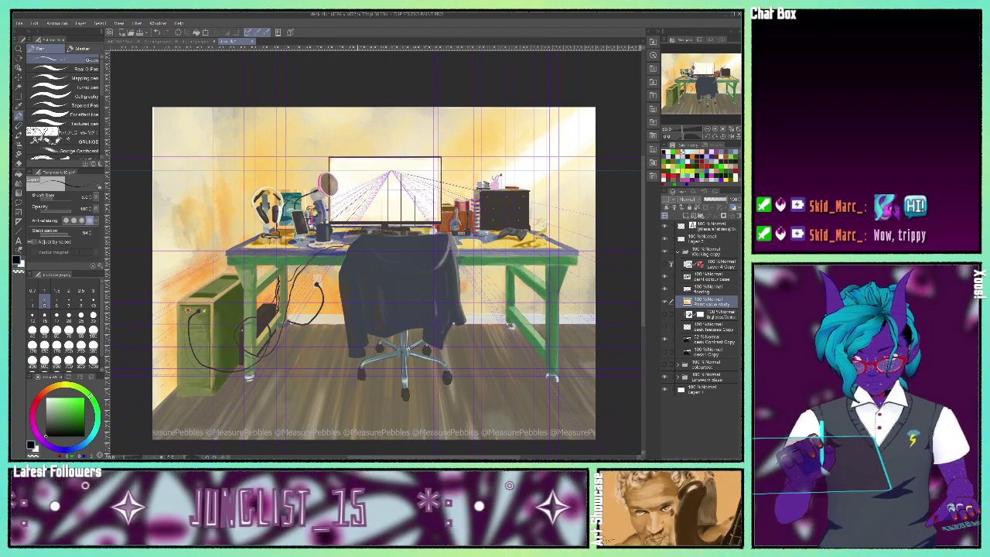
- View the town map drawing and return to the desk illustration
click(118, 44)
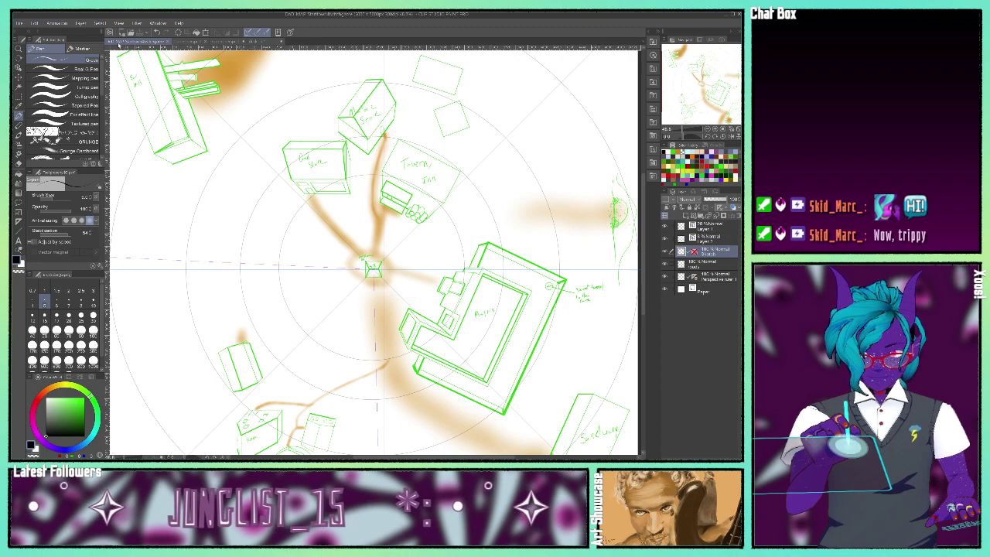
click(253, 42)
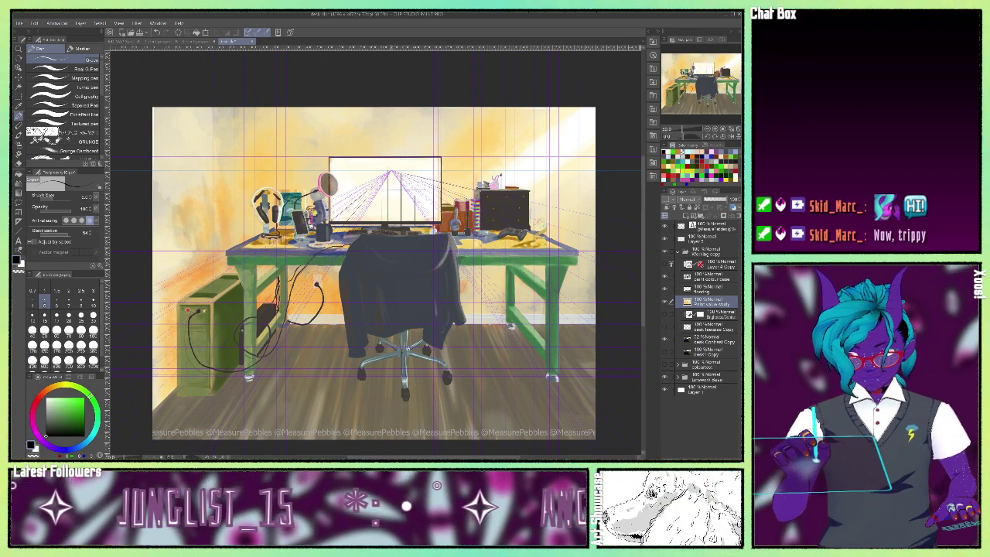
- Examine the perspective lines on the monitor and both outer corners of the desk up close
click(714, 130)
click(715, 129)
click(715, 129)
drag(711, 85, 709, 79)
click(710, 78)
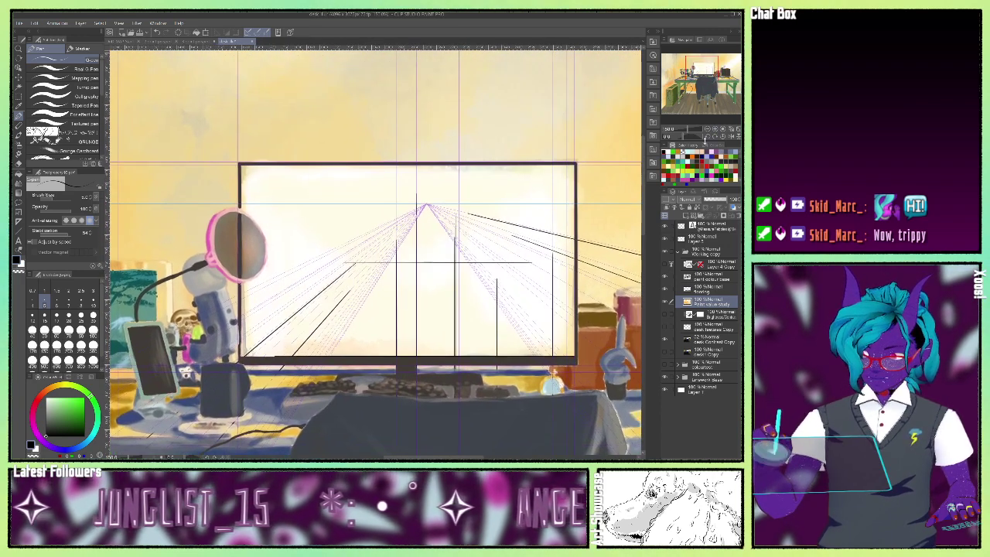
click(715, 130)
click(714, 130)
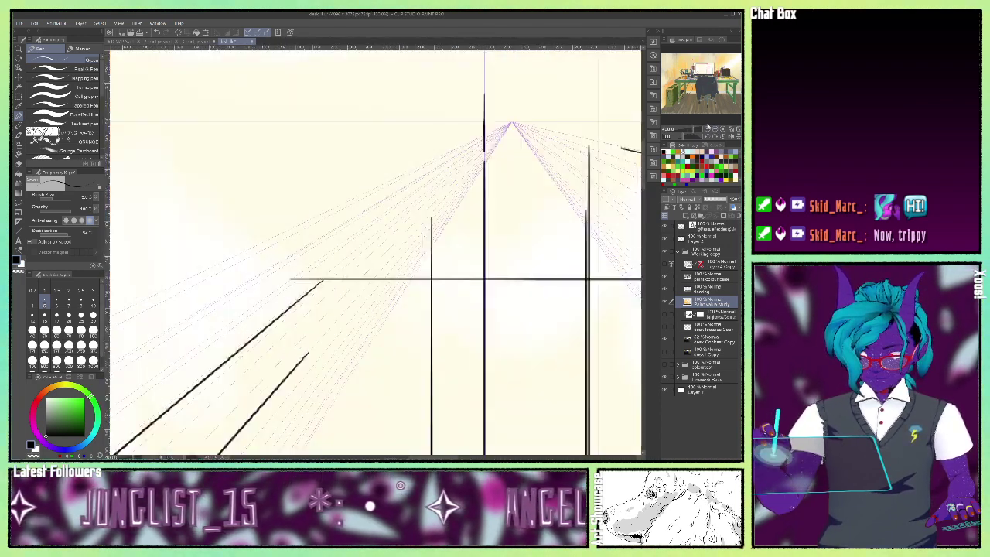
drag(701, 69, 680, 78)
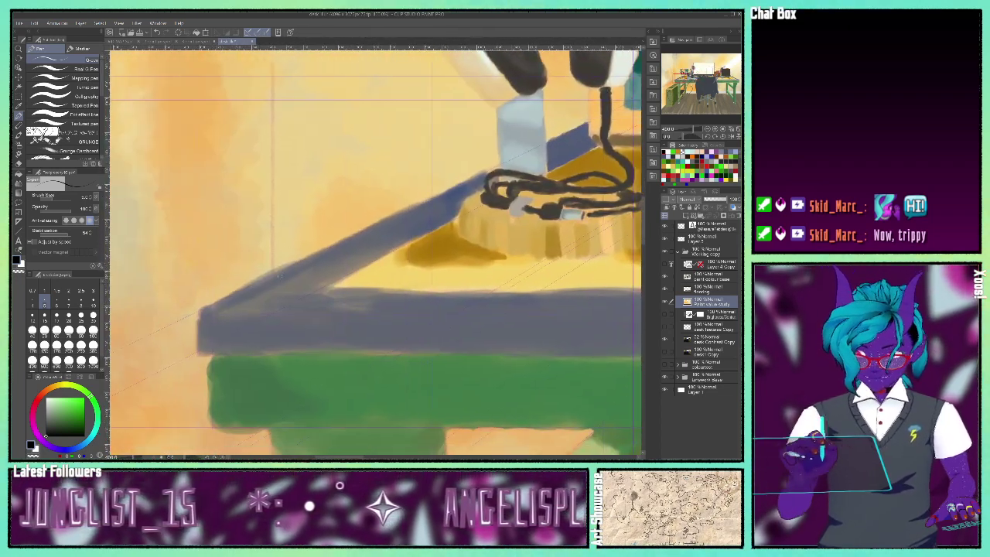
drag(680, 78, 737, 79)
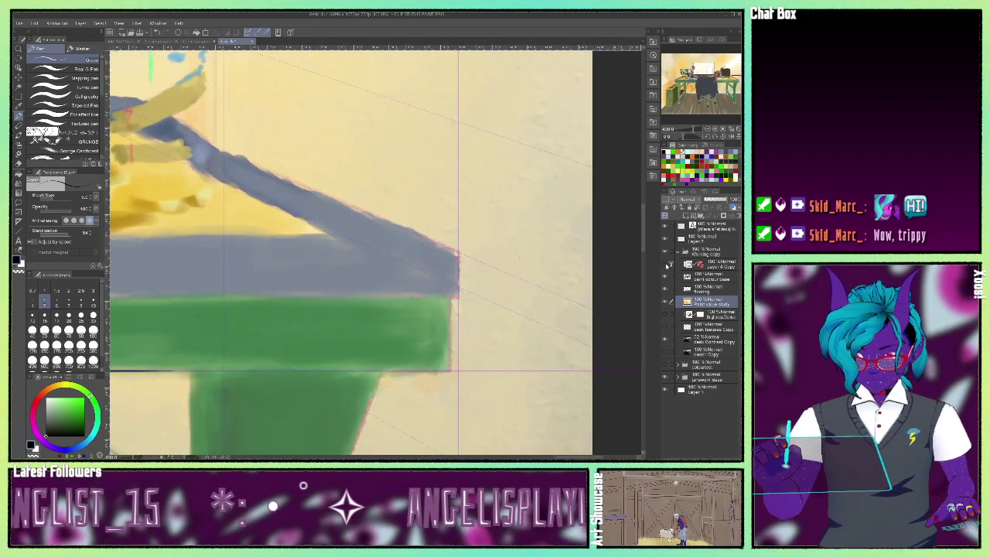
- Show the Layer 4 Copy line art and draw a ruler-snapped perspective line along the receding top edge of the black drawer unit
click(665, 265)
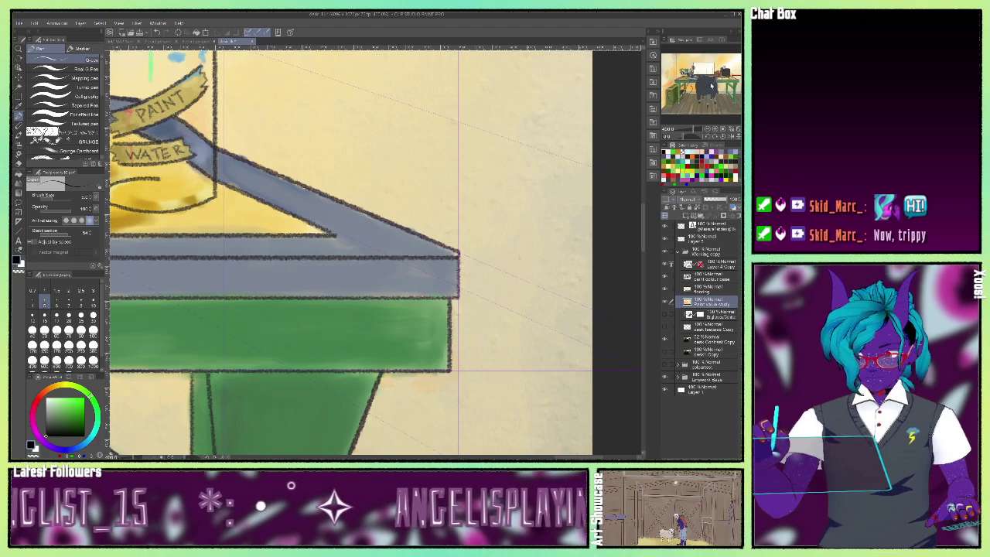
drag(713, 76, 724, 72)
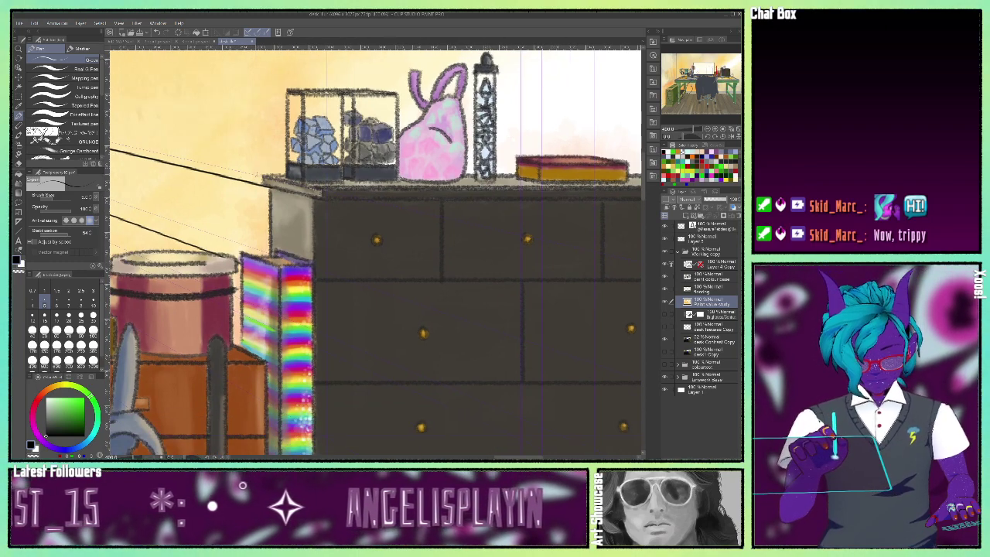
drag(234, 169, 325, 195)
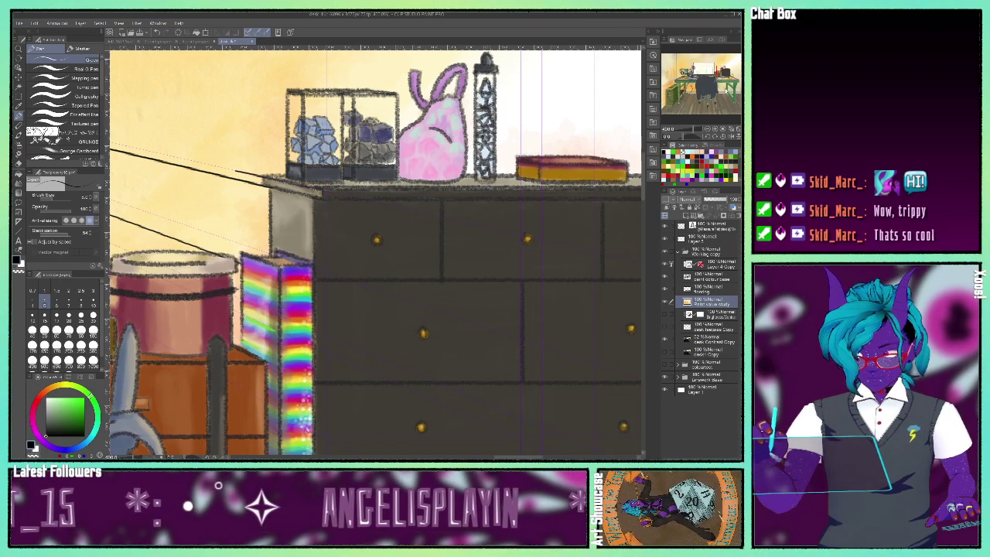
- Expose the original desk photo under the line art by hiding the linework folder, contrast copy, value study, flooring and colour base layers
drag(723, 77, 703, 67)
click(707, 130)
click(708, 129)
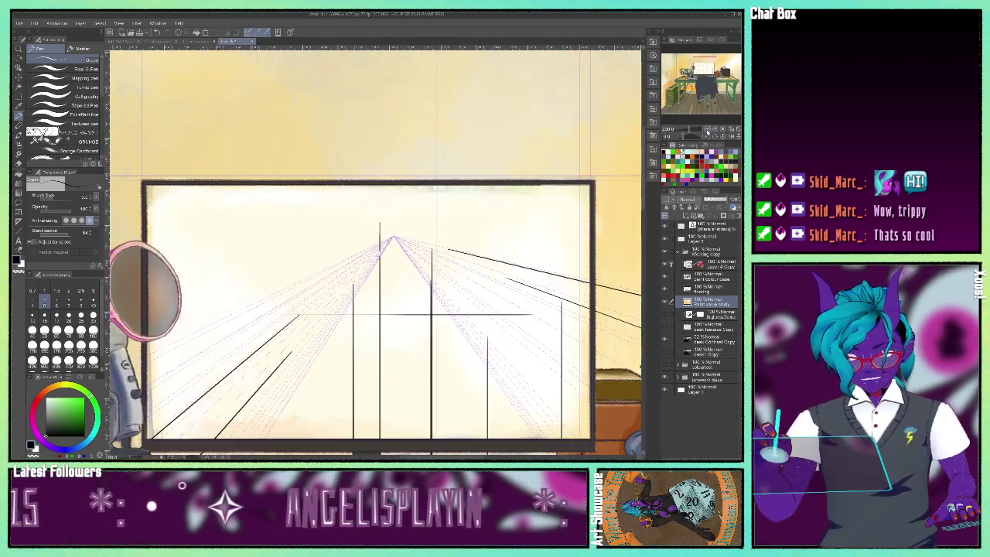
click(708, 129)
click(707, 129)
mouse_move(714, 72)
mouse_down()
mouse_move(712, 89)
mouse_move(708, 75)
mouse_move(715, 80)
mouse_up()
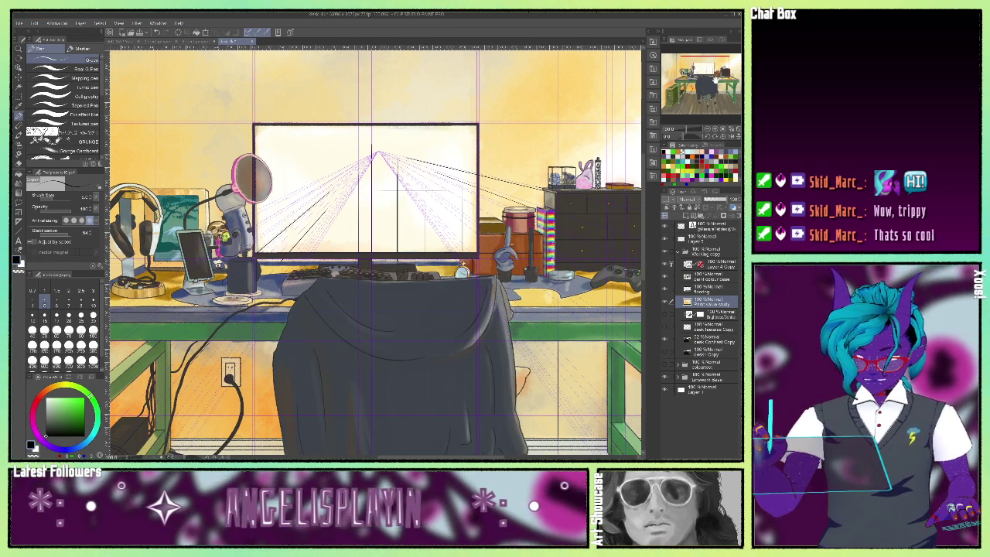
drag(716, 80, 711, 77)
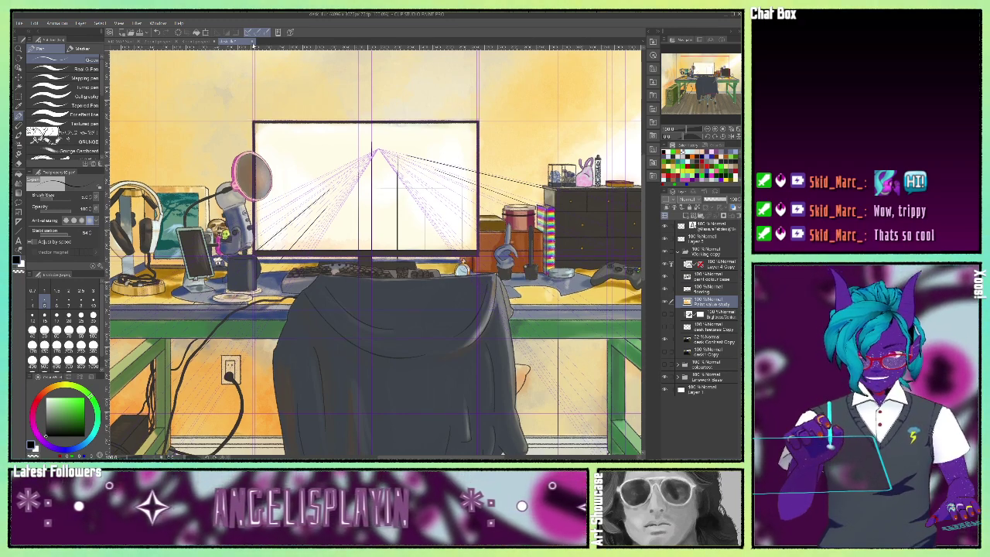
click(664, 379)
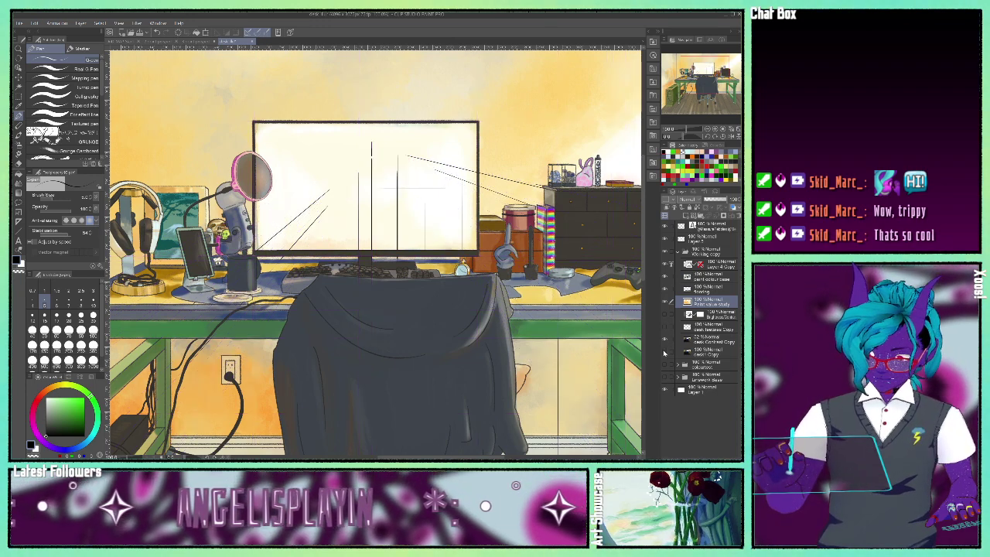
click(665, 340)
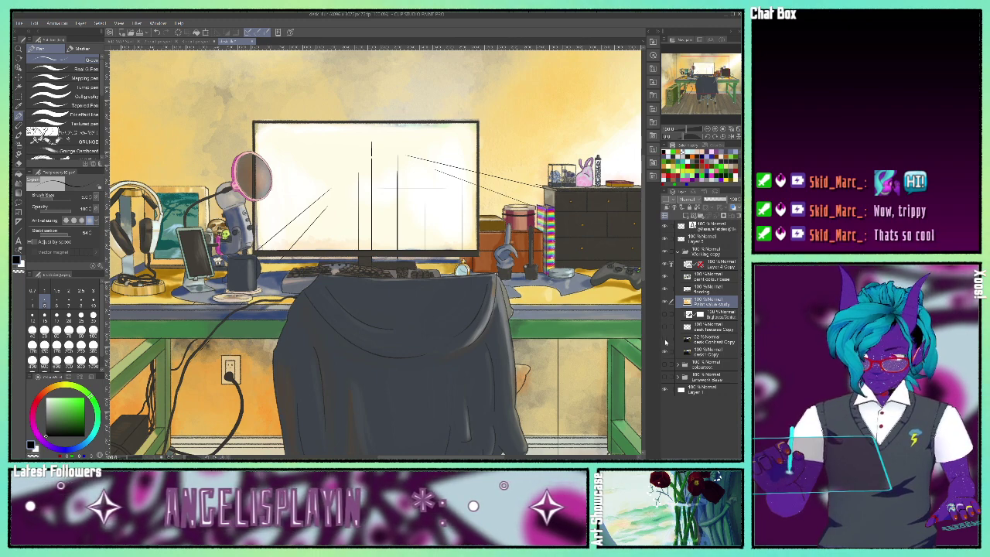
click(665, 302)
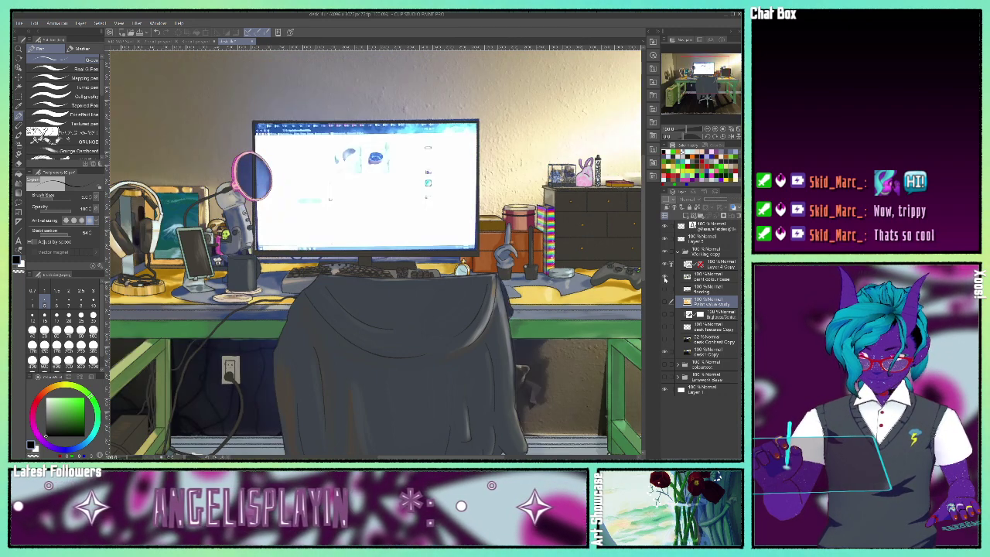
click(664, 277)
click(696, 83)
drag(696, 83, 711, 89)
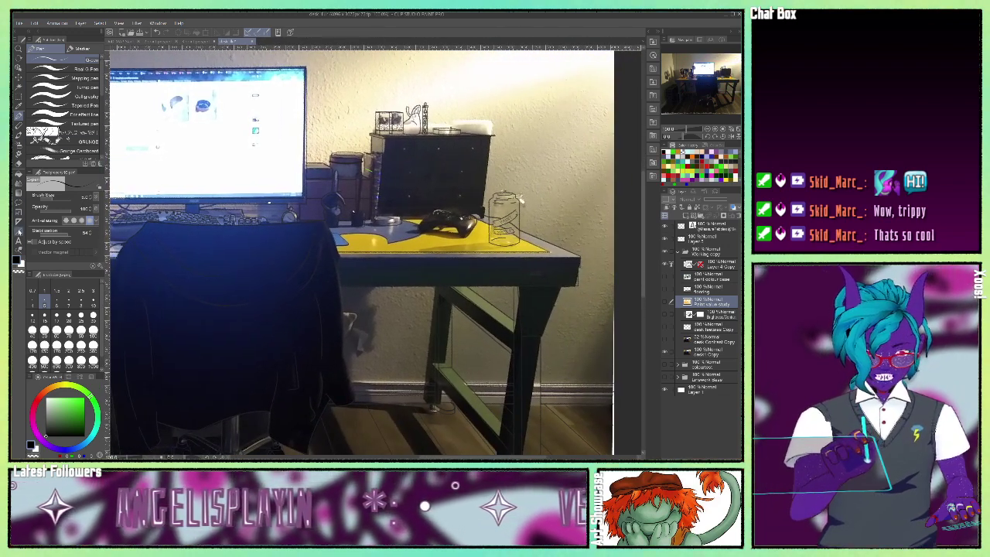
click(19, 223)
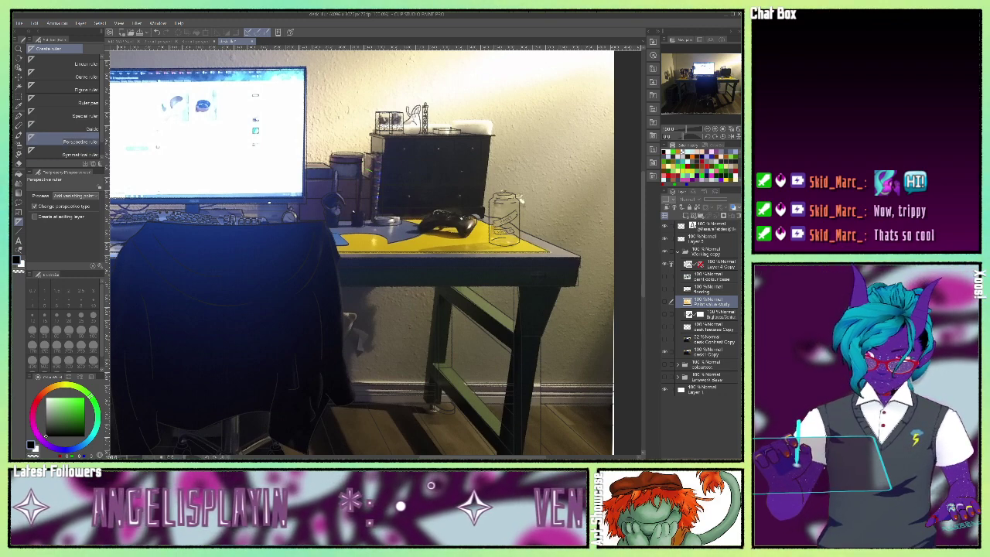
drag(580, 257, 493, 217)
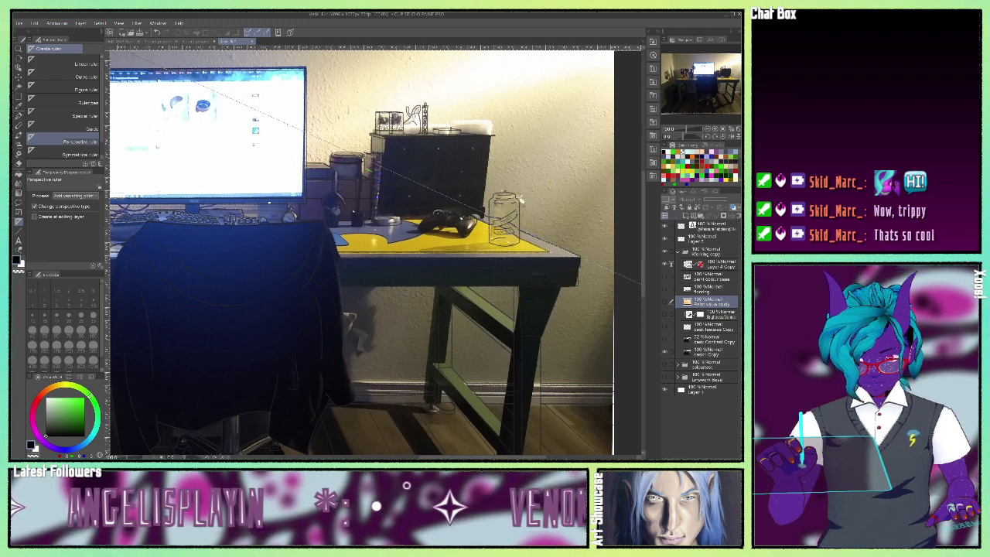
mouse_move(355, 80)
mouse_down()
mouse_move(656, 102)
mouse_move(443, 246)
mouse_up()
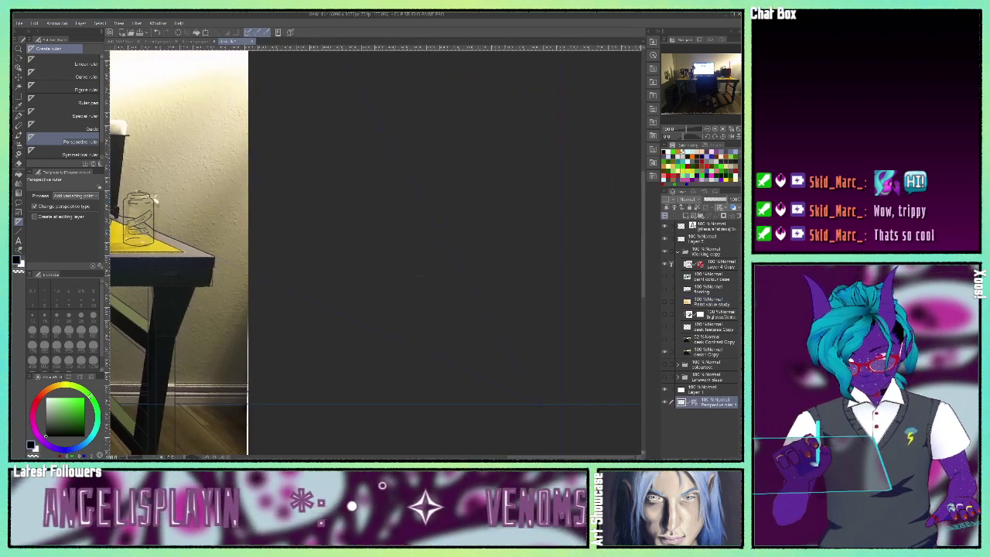
click(442, 256)
key(ctrl+z)
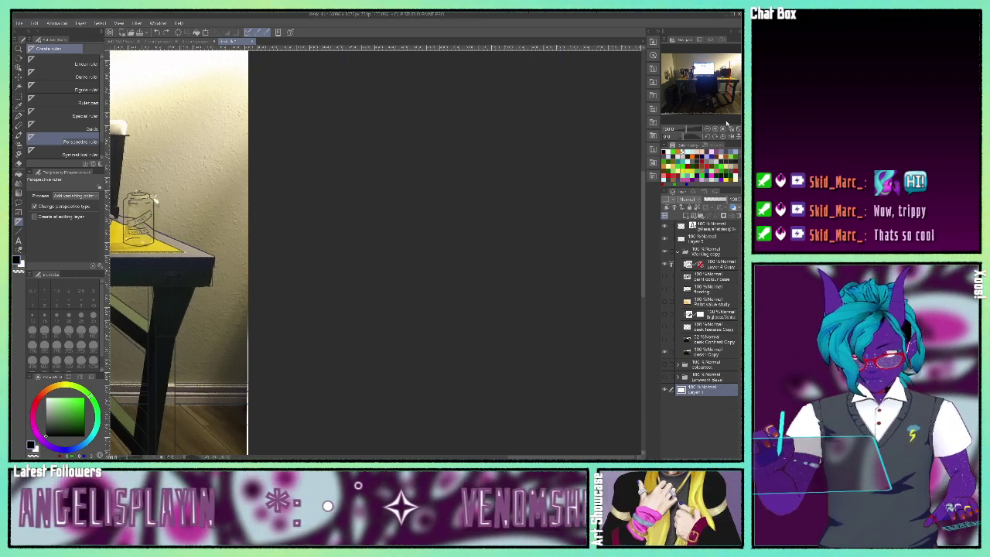
- Create a perspective ruler with a vanishing point by tracing the desktop's right receding edge and the right leg frame's upper brace
drag(727, 117, 722, 81)
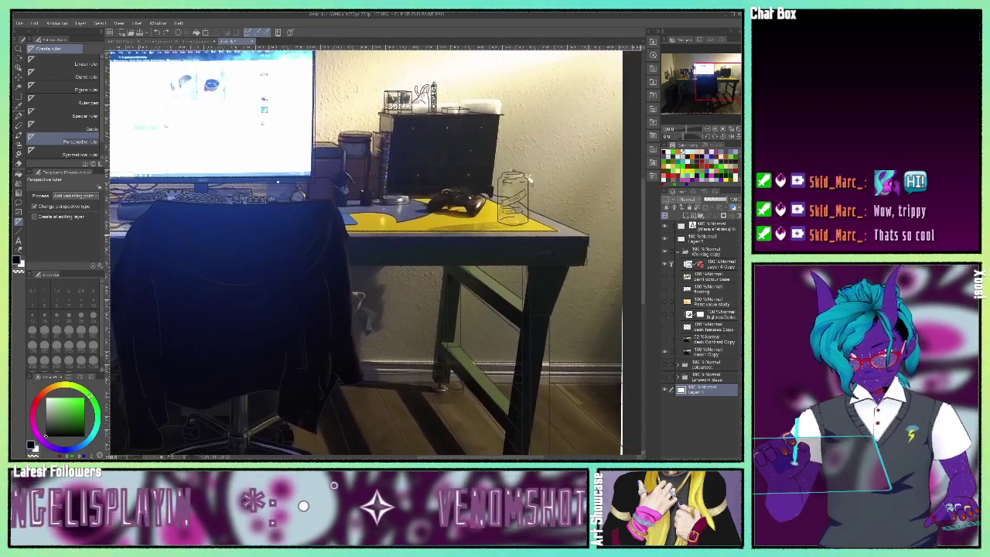
drag(585, 234, 494, 192)
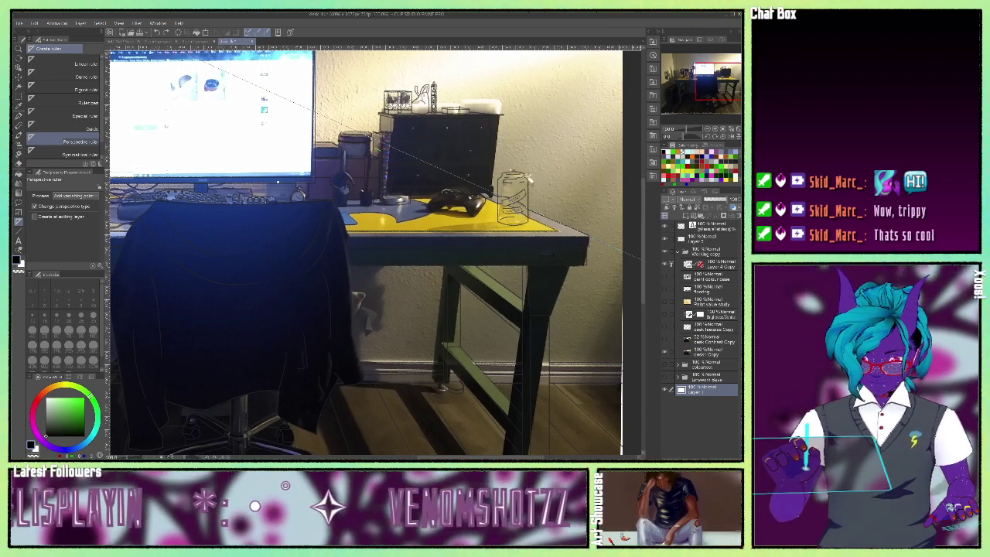
drag(522, 300, 495, 276)
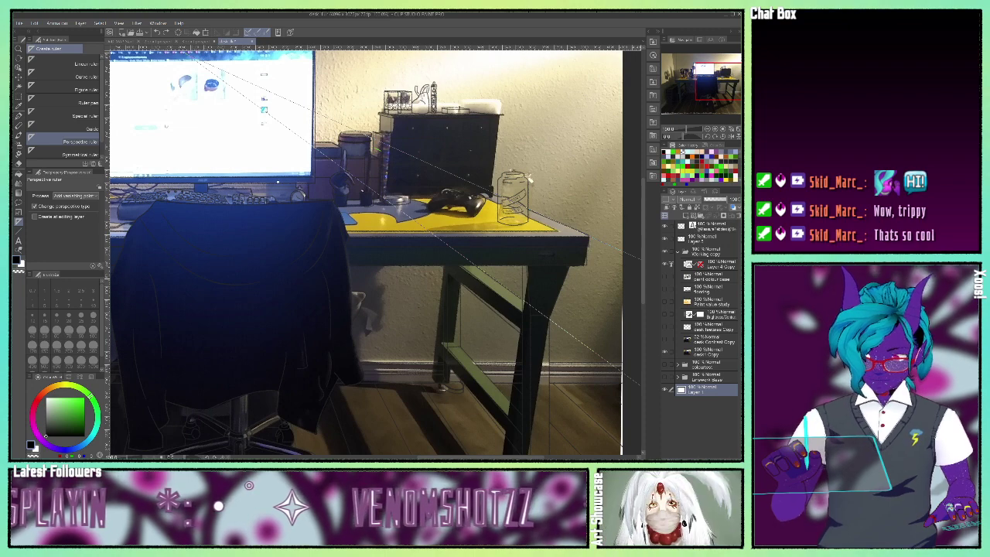
click(530, 179)
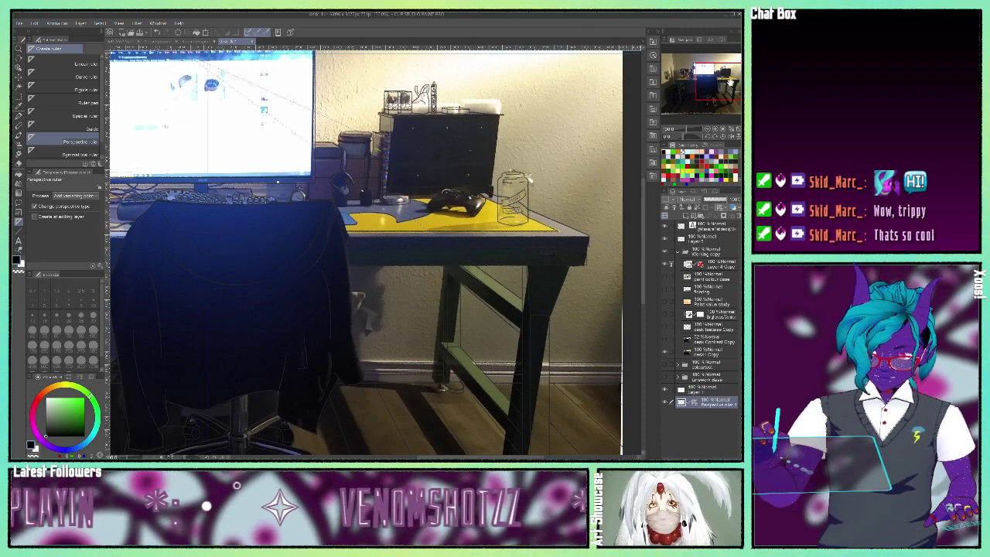
- Move the perspective ruler layer to the top of the layer stack and switch to the pen
drag(720, 90, 695, 82)
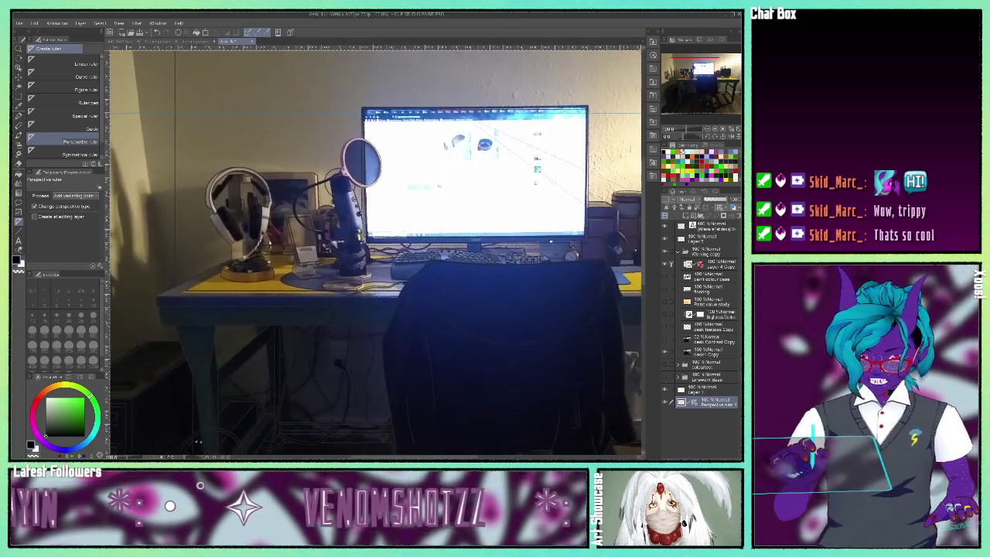
click(18, 117)
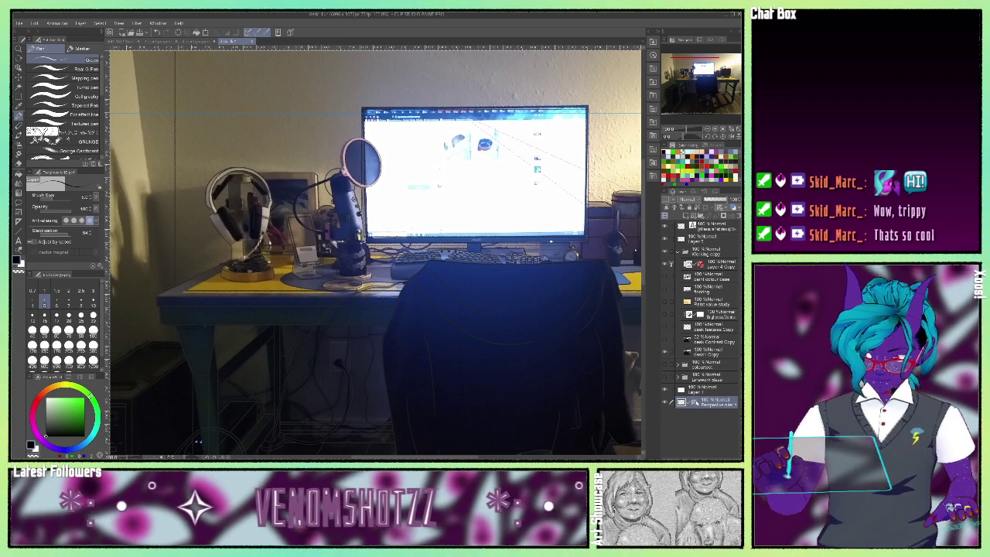
drag(699, 402, 714, 226)
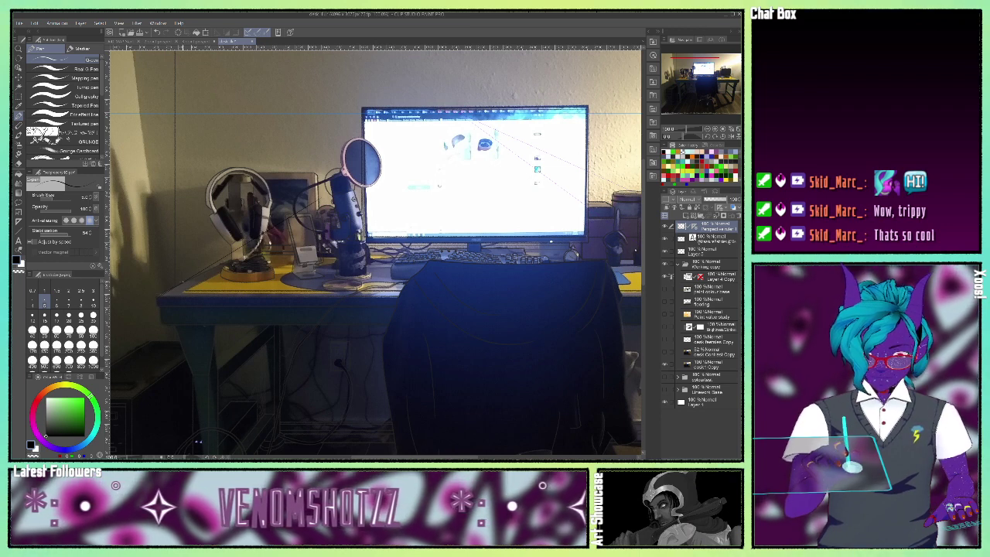
- Draw seven ruler-snapped lines from the desk surface and microphone area converging toward the vanishing point on the monitor
drag(345, 199, 415, 147)
drag(362, 218, 431, 144)
drag(372, 257, 440, 145)
drag(399, 260, 448, 142)
drag(452, 301, 457, 147)
drag(519, 266, 464, 144)
drag(562, 259, 485, 148)
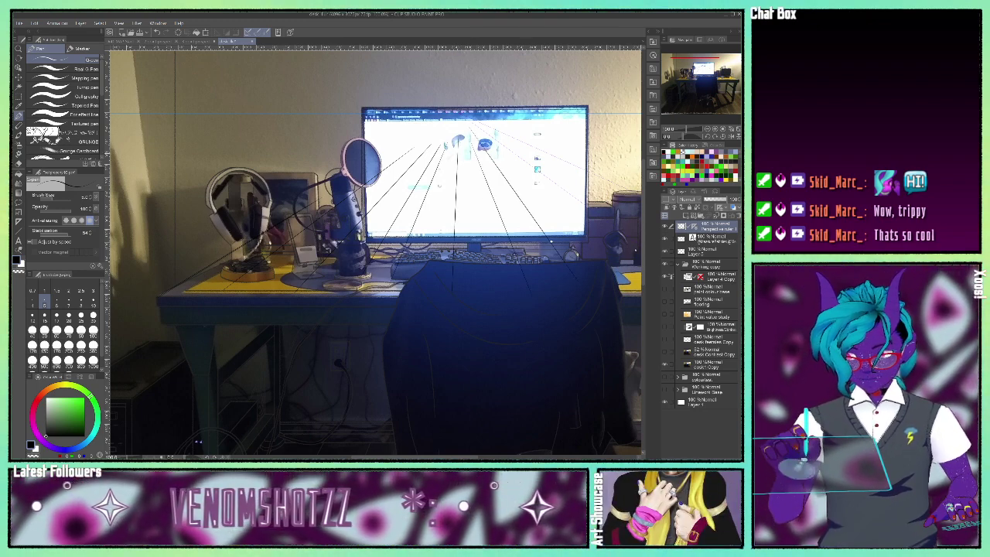
- Turn off the display of the perspective ruler so that freehand strokes no longer snap to it
drag(678, 100, 695, 105)
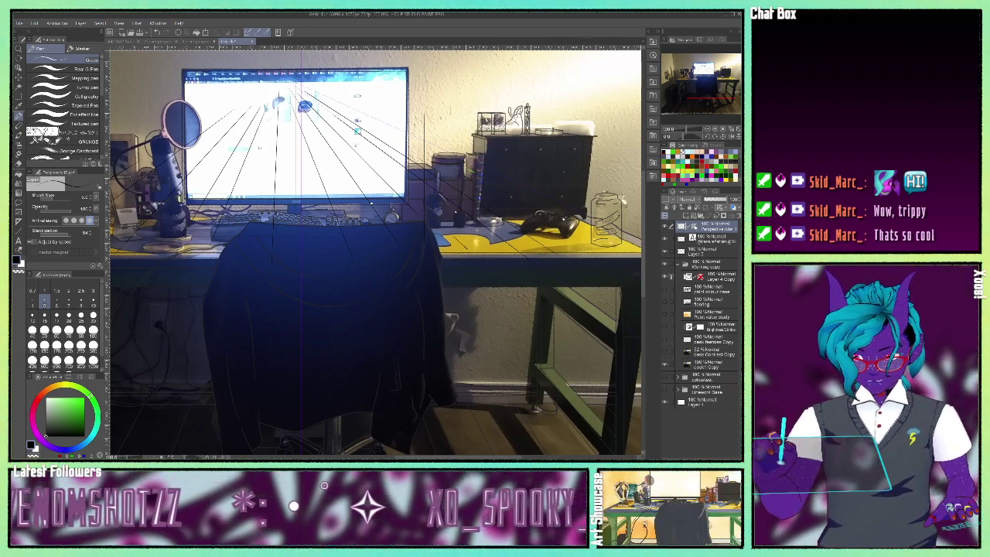
right_click(695, 227)
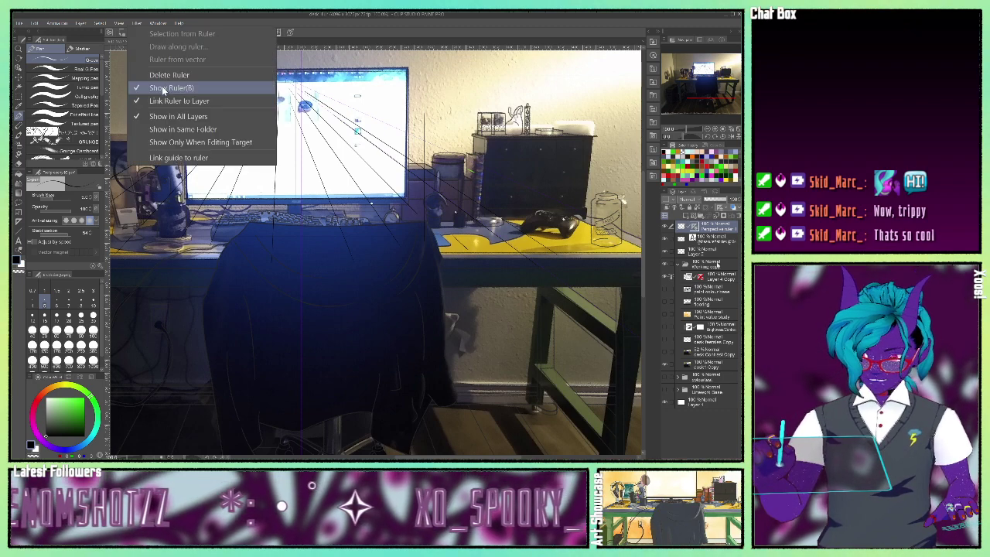
click(163, 89)
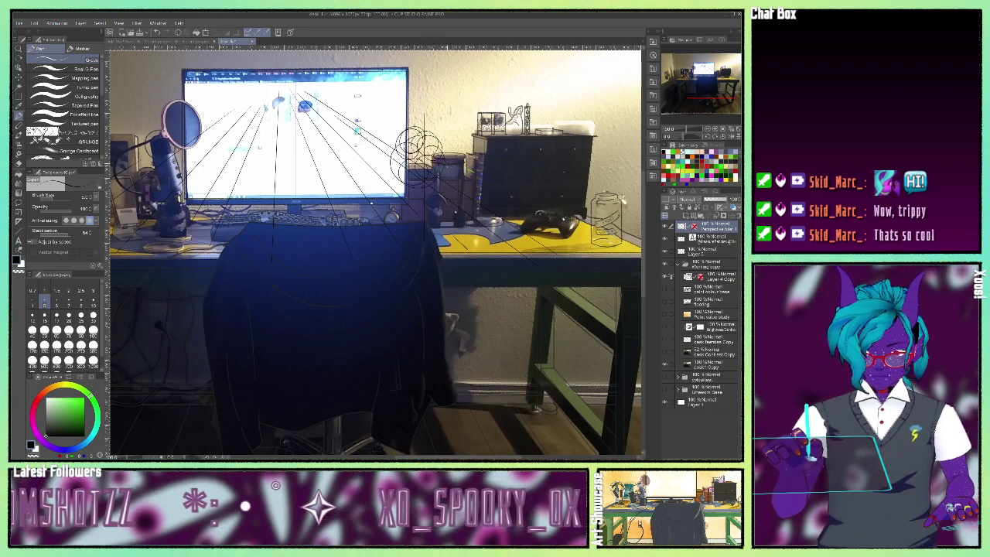
- Examine the perspective lines up close against the drawer unit, headphones and microphone
click(715, 128)
click(715, 128)
drag(707, 82, 713, 75)
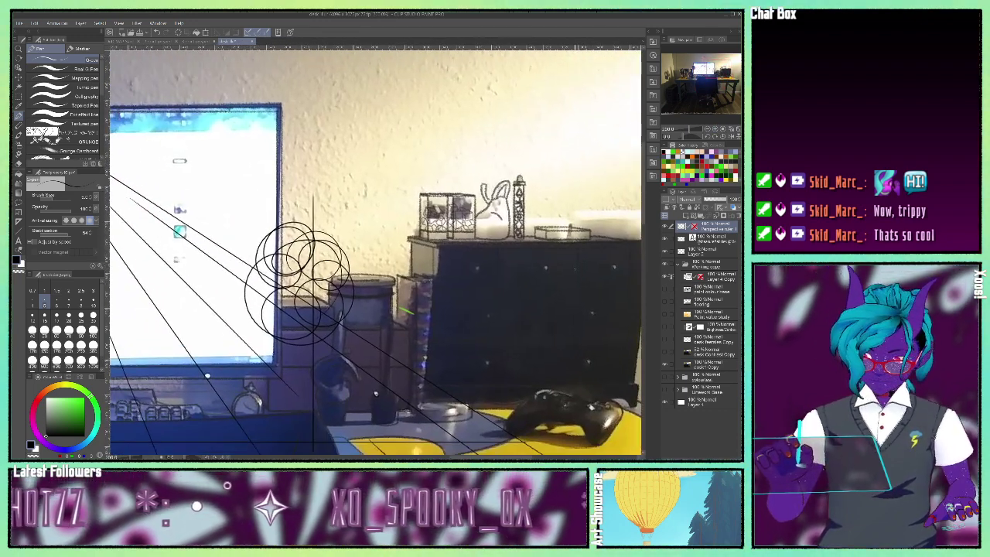
drag(721, 71, 698, 75)
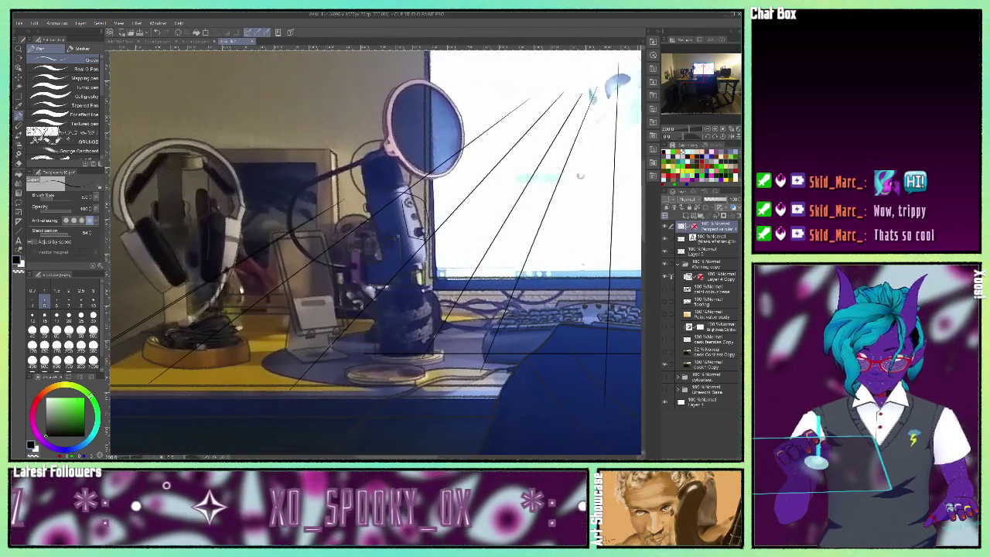
key(ctrl+z)
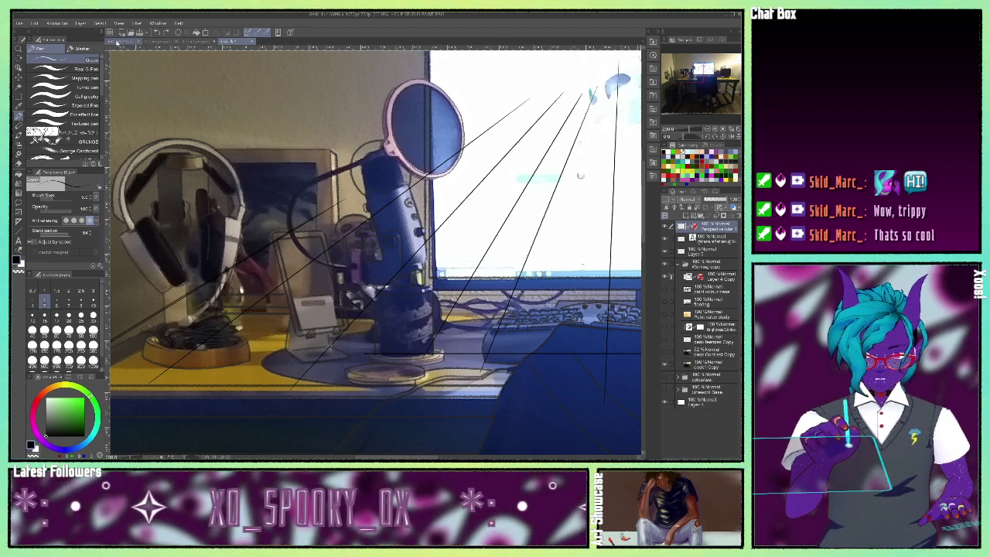
- Switch to the town map drawing and examine the buildings and perspective guides around the central well up close
click(117, 41)
drag(694, 103, 696, 106)
click(707, 129)
click(707, 129)
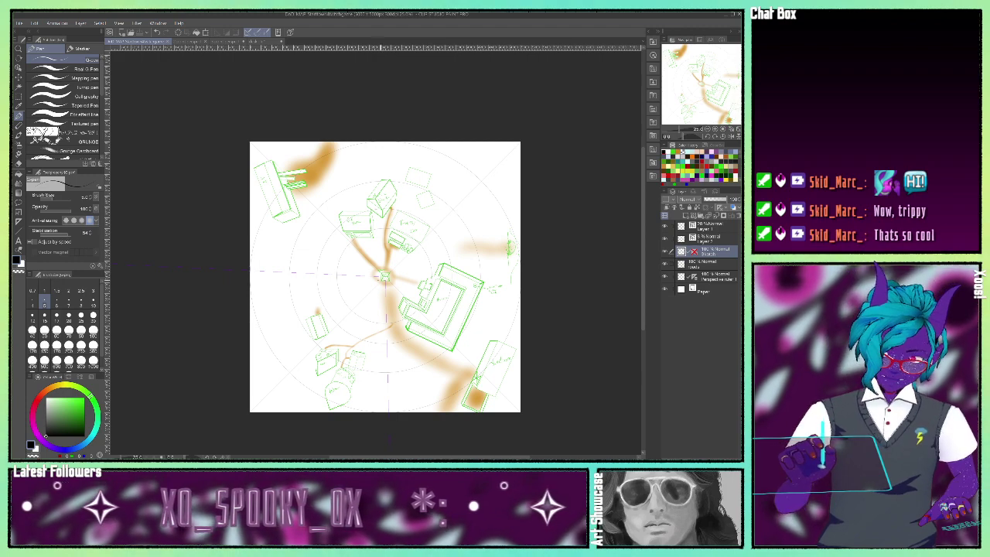
click(715, 129)
click(715, 129)
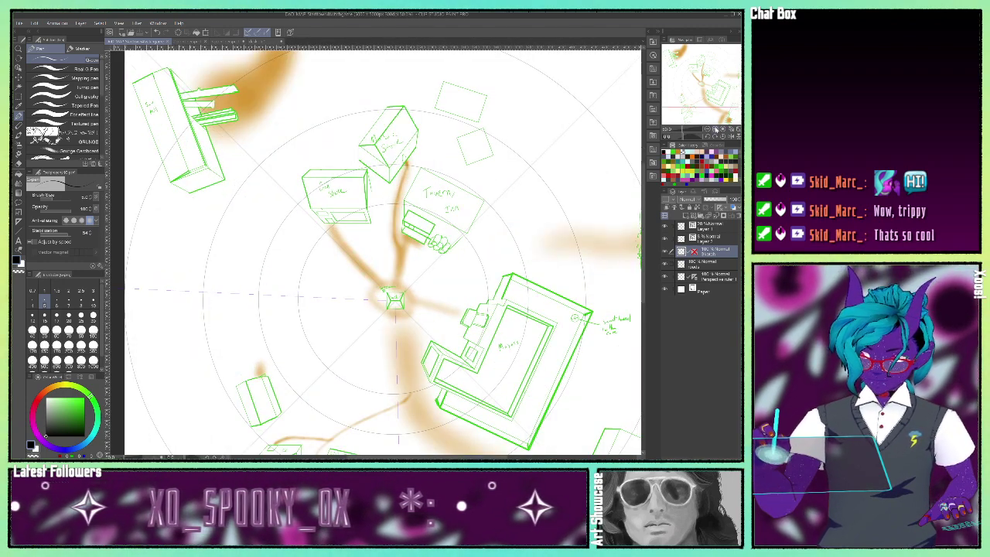
click(715, 129)
scroll(716, 130, up, 4)
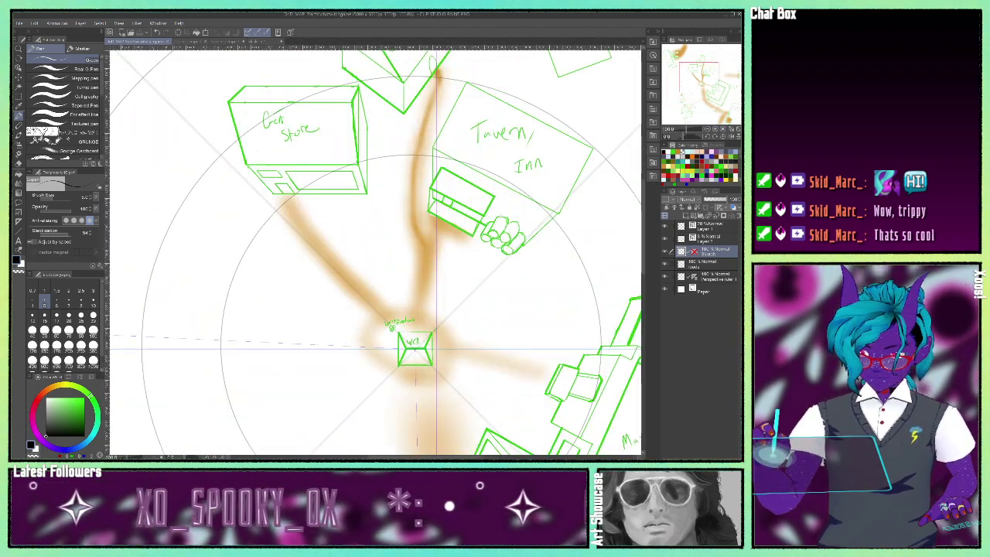
drag(712, 90, 710, 87)
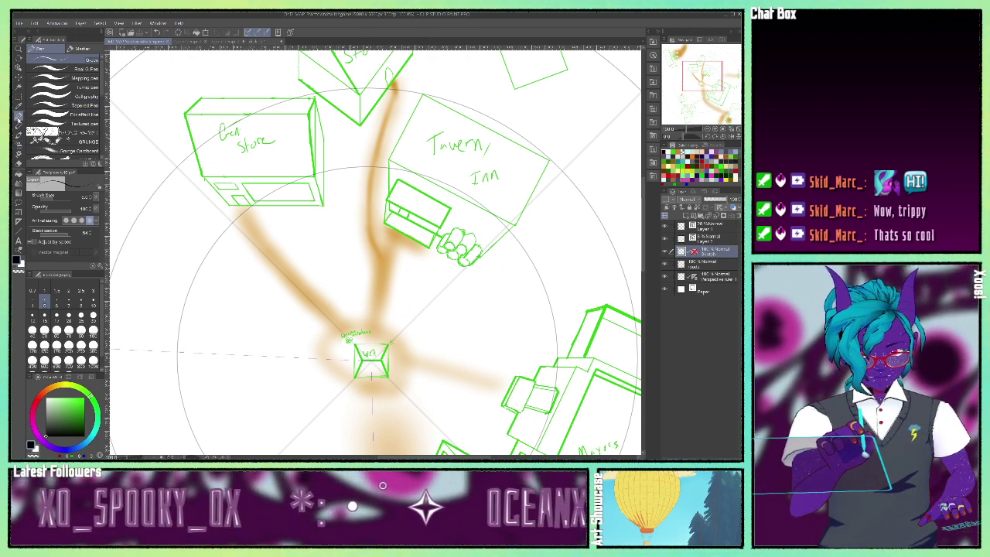
- Sample the green linework colour and draw a tilted rectangle for a new building northeast of the Tavern/Inn
alt+click(387, 348)
mouse_move(387, 348)
mouse_down()
mouse_move(129, 382)
mouse_move(101, 417)
mouse_up()
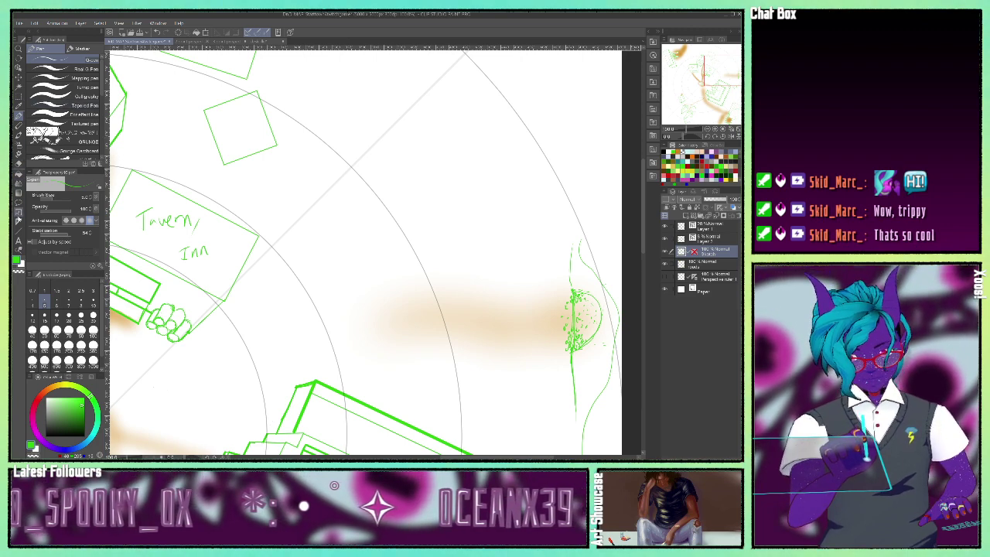
click(19, 231)
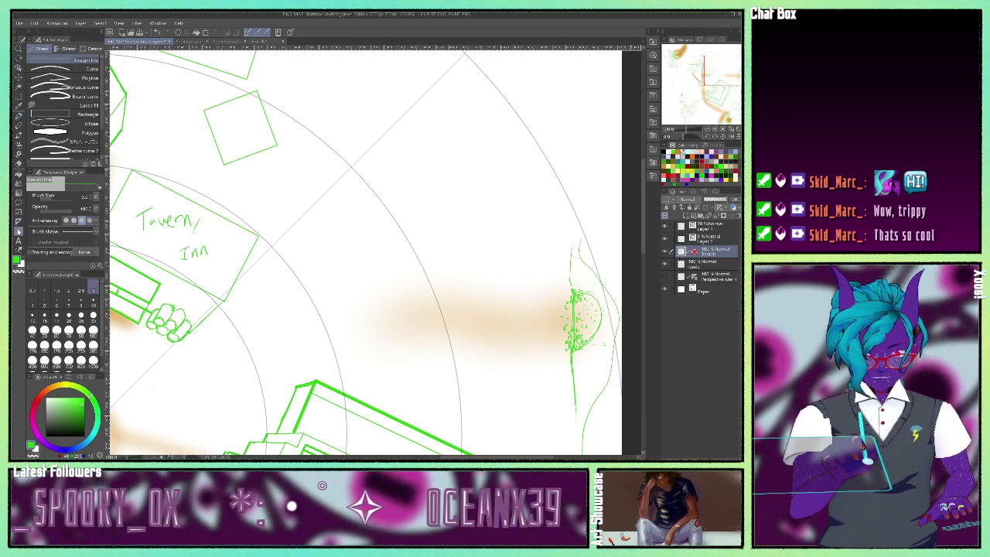
click(51, 113)
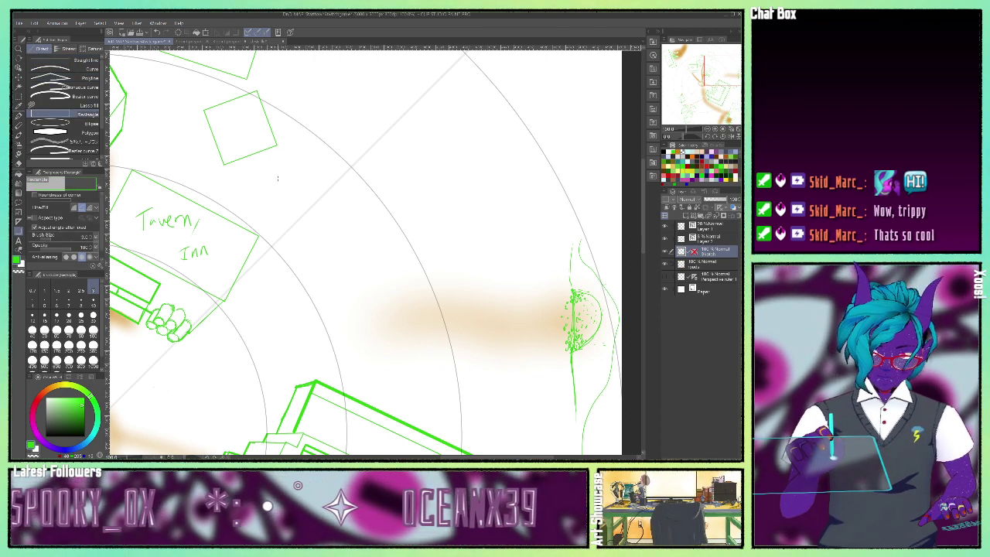
drag(277, 175, 346, 238)
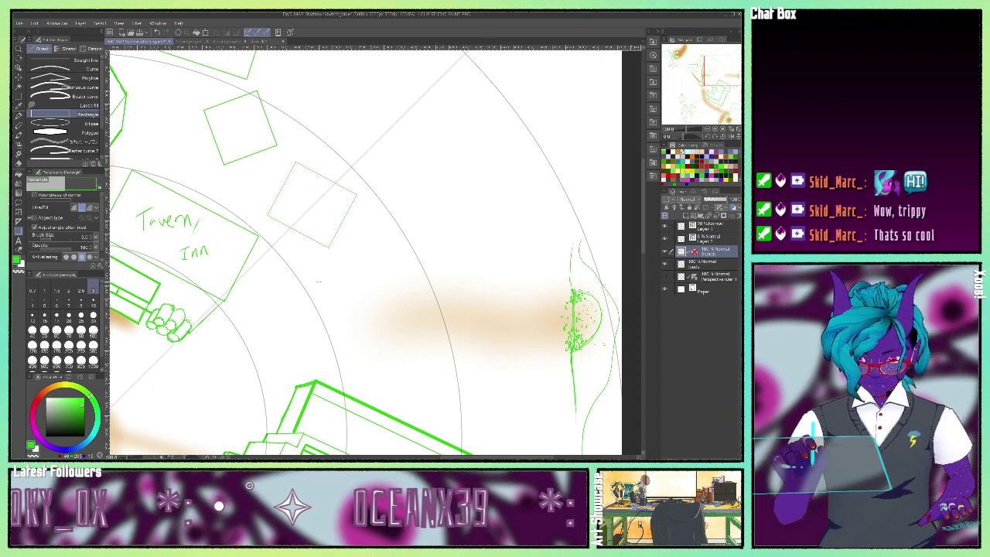
- Add straight wall edges that give the new building depth and trim the overshooting lines with the Hard eraser
click(75, 60)
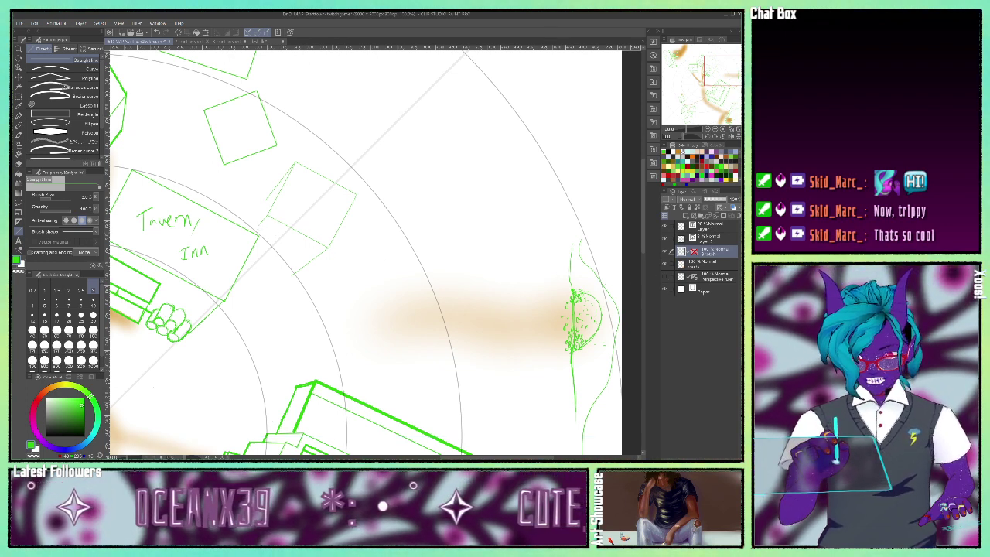
drag(258, 226, 312, 258)
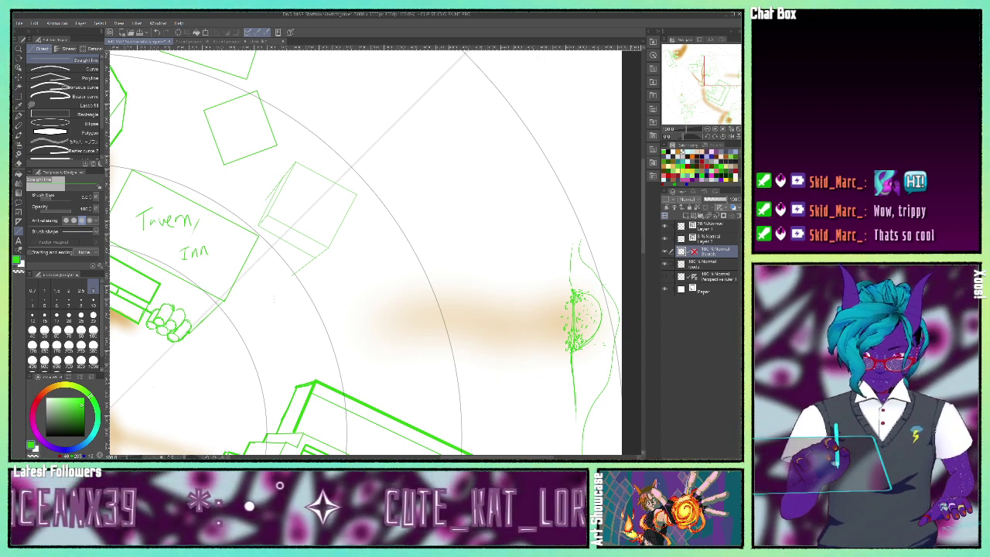
click(21, 164)
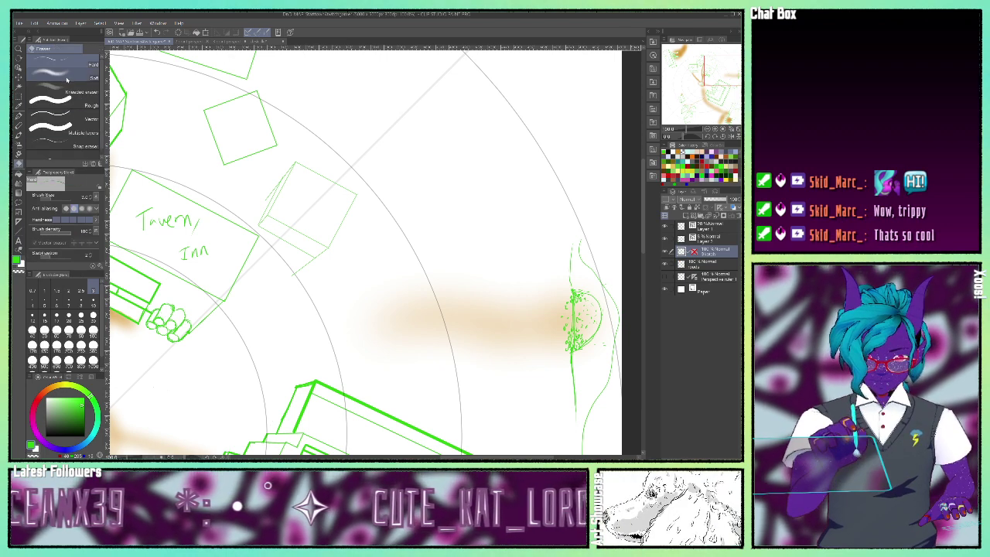
click(93, 316)
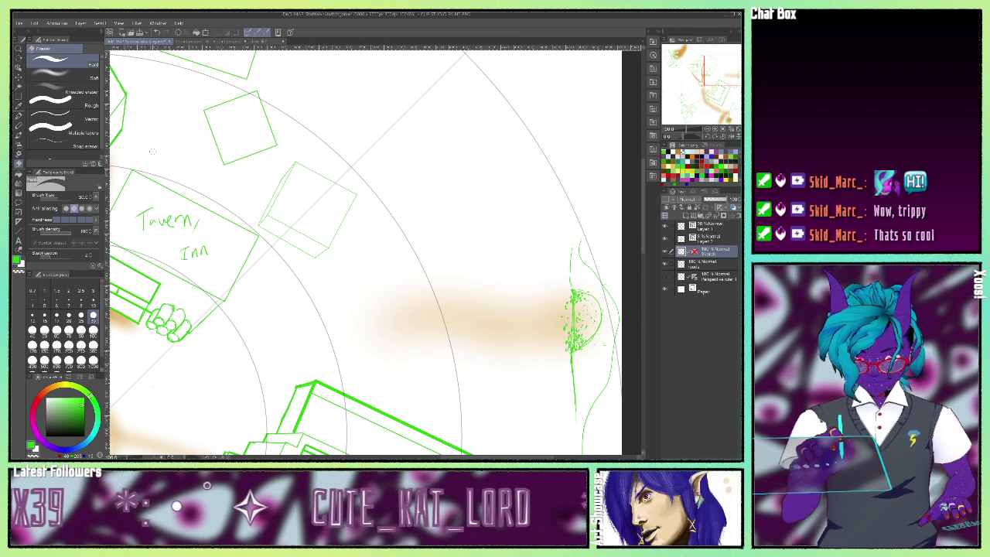
- Draw a small door on the new building's near wall with the pen and show the perspective ruler layer
click(17, 117)
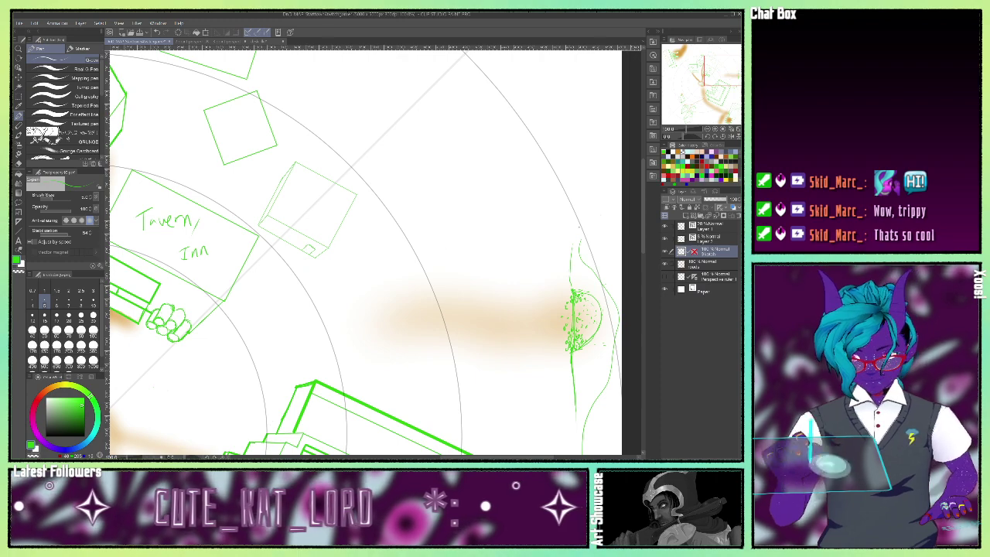
mouse_move(721, 82)
mouse_down()
mouse_move(700, 91)
mouse_move(690, 82)
mouse_move(719, 75)
mouse_up()
click(664, 276)
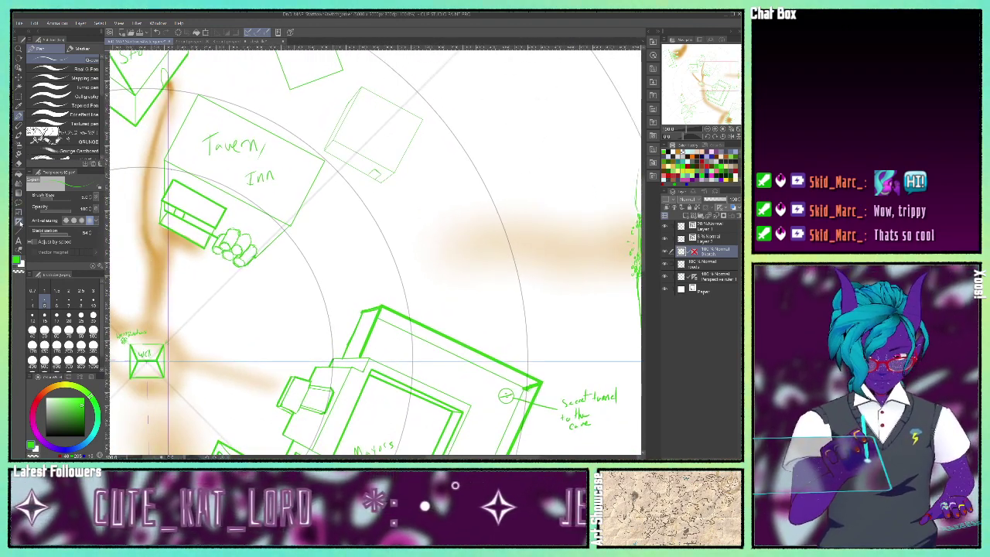
- Draw an upright rectangle for a large new building in the empty area southwest of the well, beside the main road
click(18, 232)
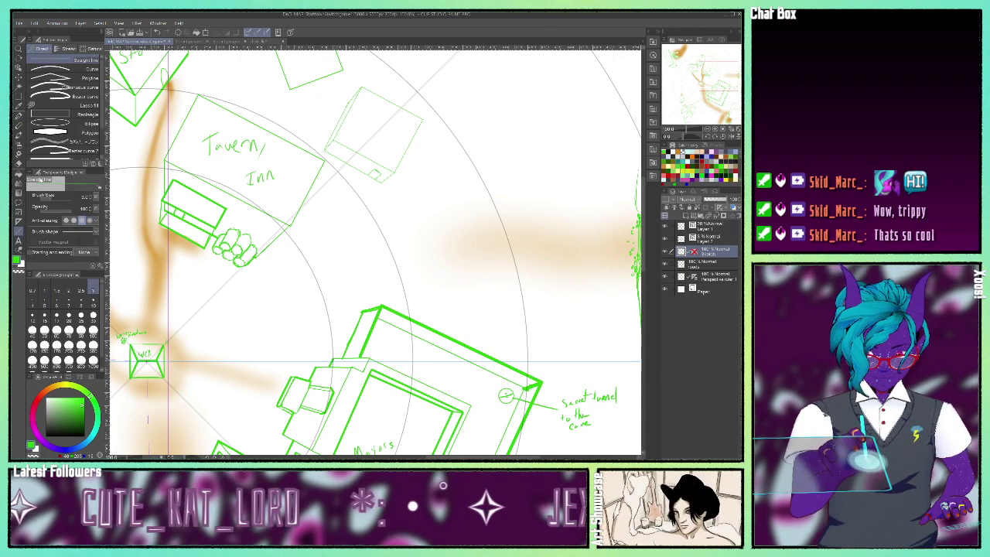
click(53, 116)
drag(718, 76, 694, 97)
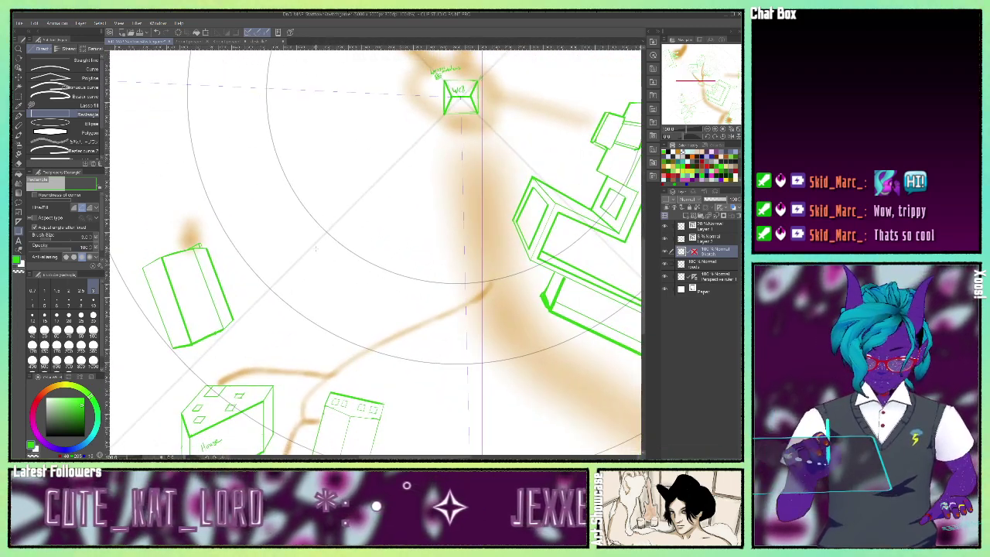
drag(330, 258, 461, 358)
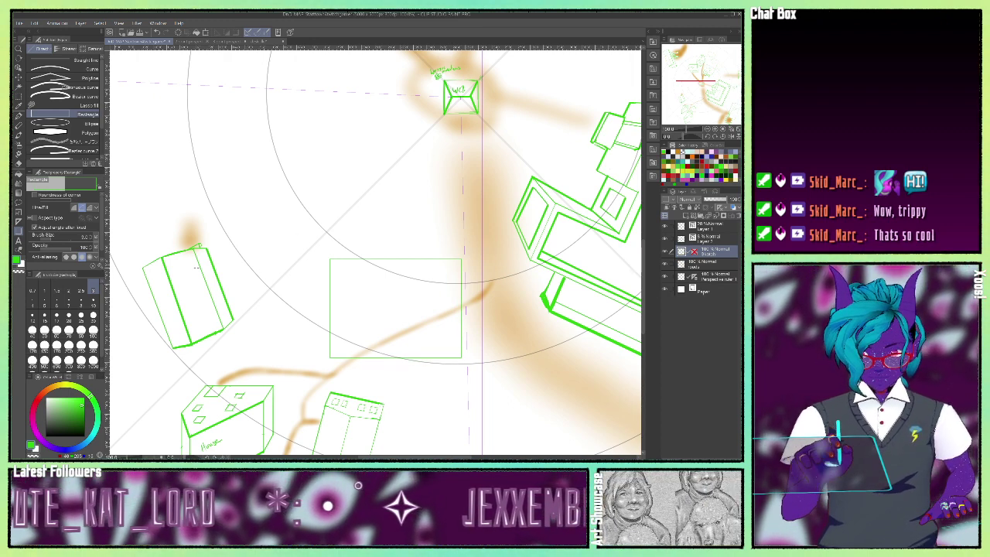
- Draw straight depth edges from the rectangle's upper corners towards the well and close the wall with a horizontal base edge
click(62, 62)
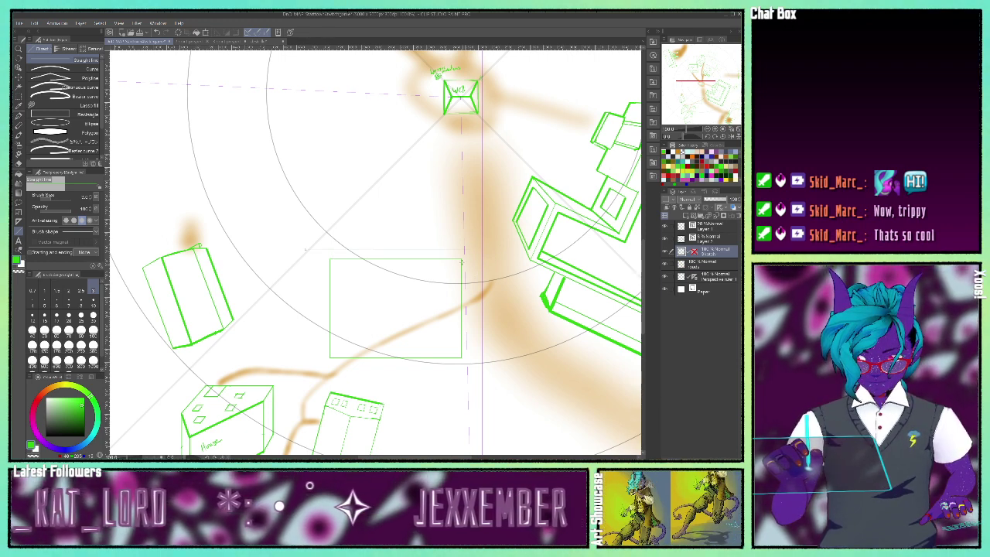
drag(479, 188, 478, 369)
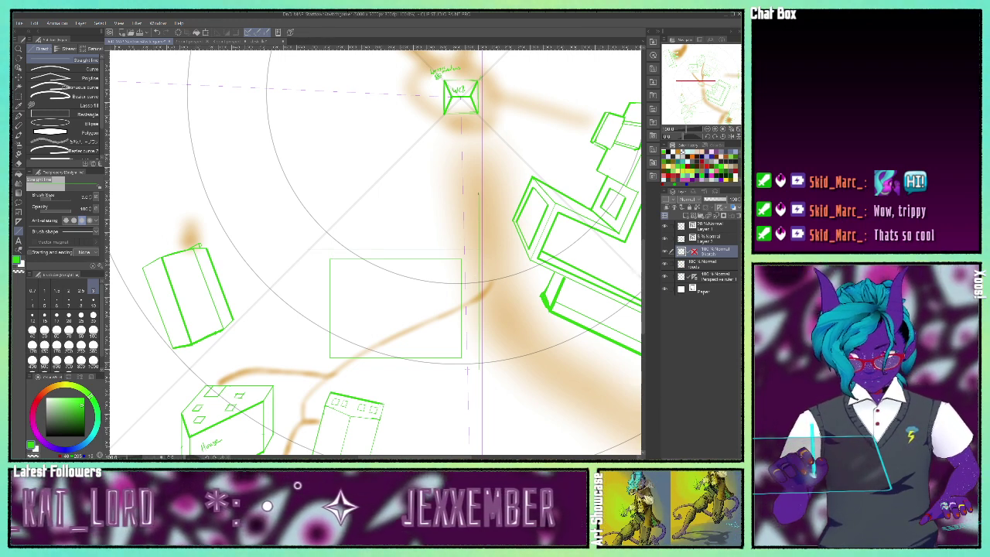
key(ctrl+z)
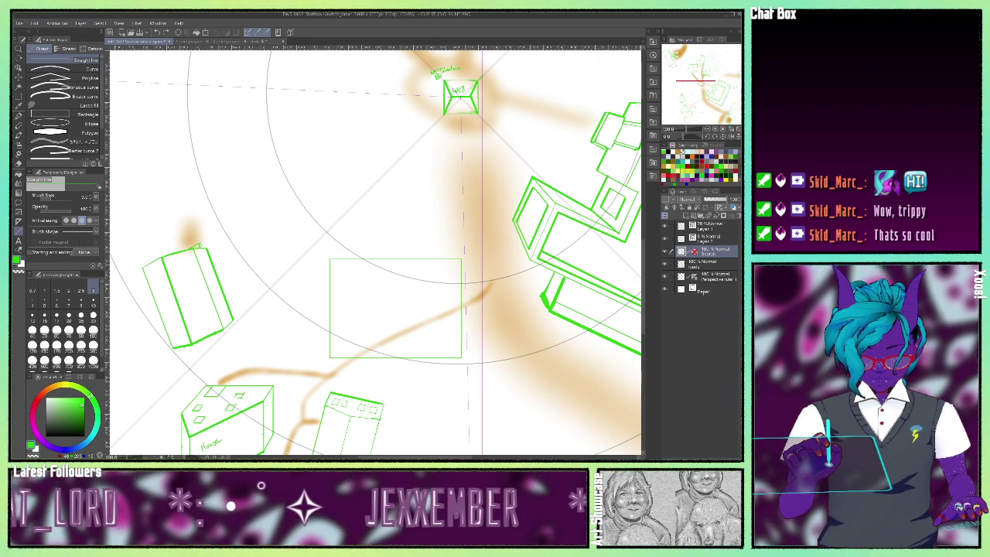
drag(331, 257, 355, 235)
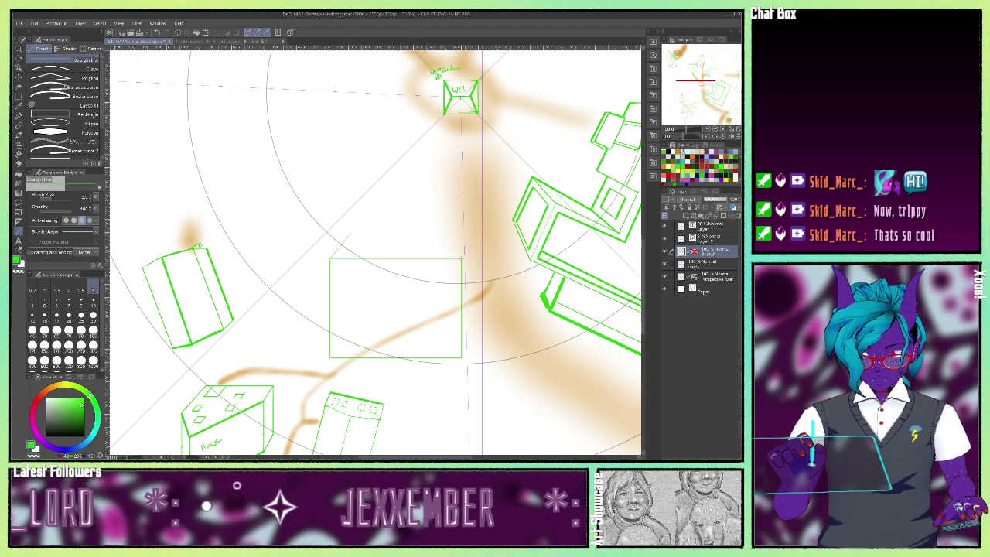
drag(461, 253, 456, 222)
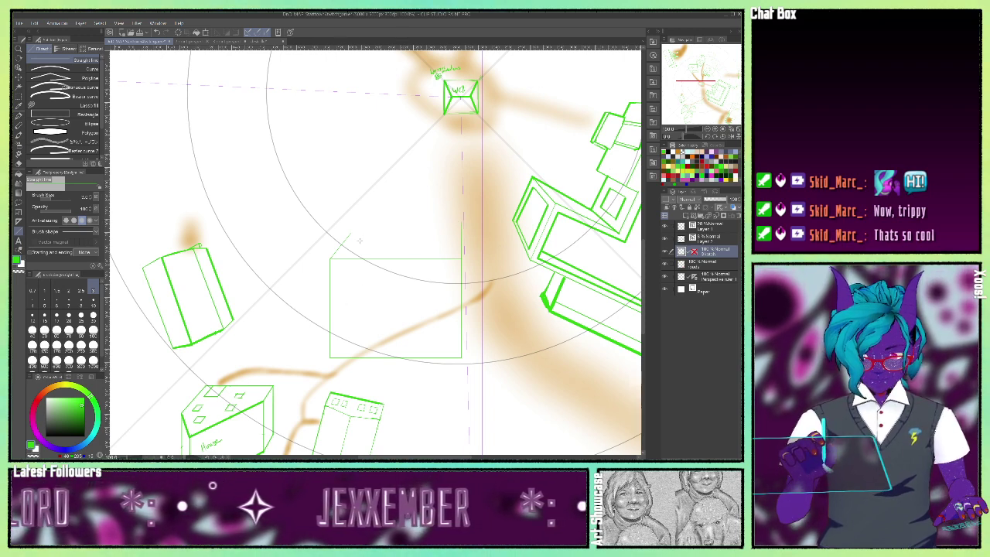
drag(347, 236, 389, 240)
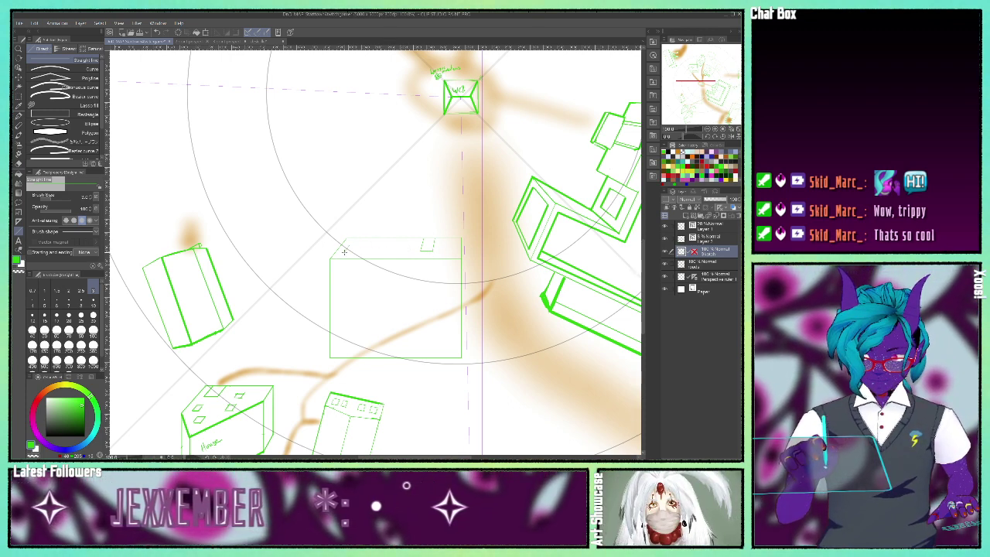
- Draw a row of small windows beside the door on the new building's narrow wall using straight lines
drag(382, 254, 412, 254)
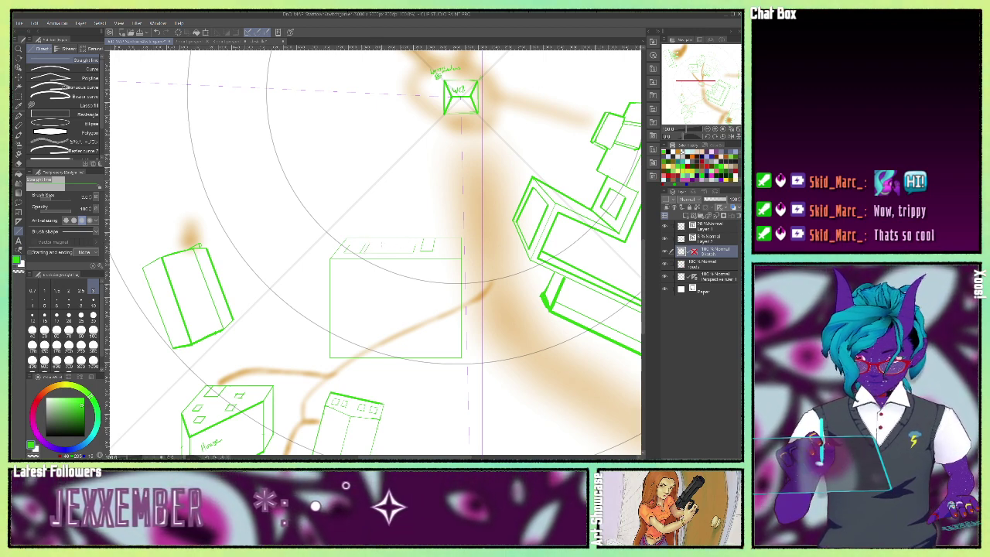
drag(381, 243, 379, 255)
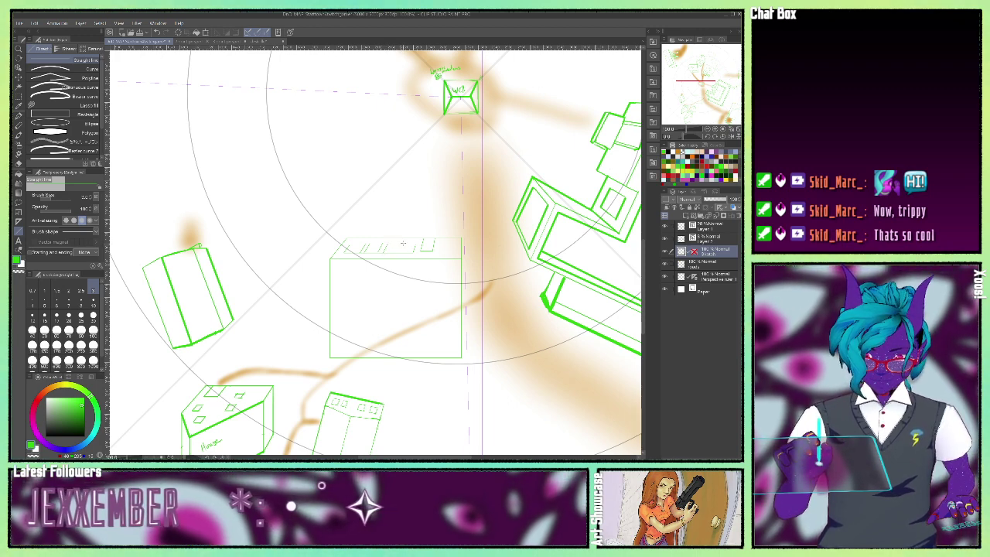
drag(403, 242, 401, 254)
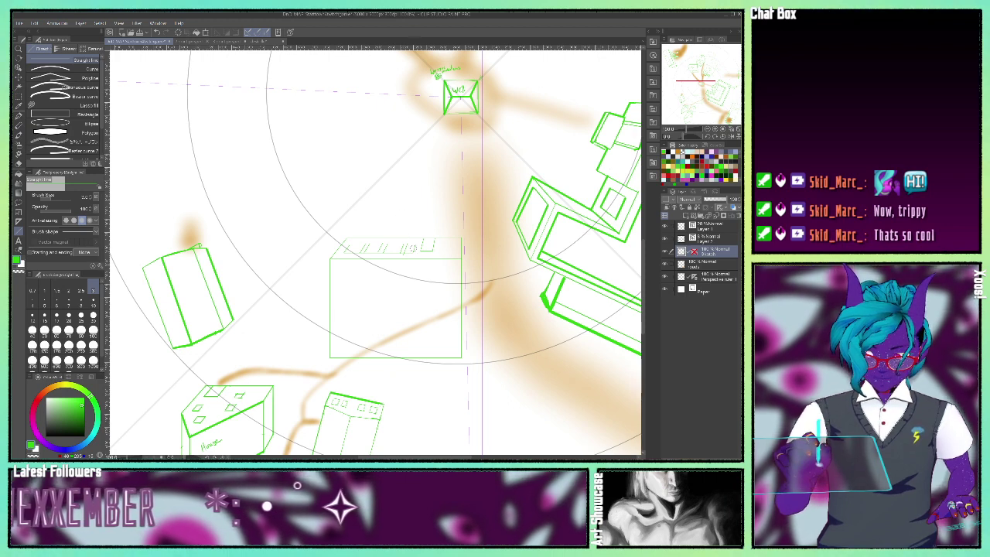
mouse_move(412, 244)
mouse_down()
mouse_move(416, 252)
mouse_move(408, 244)
mouse_up()
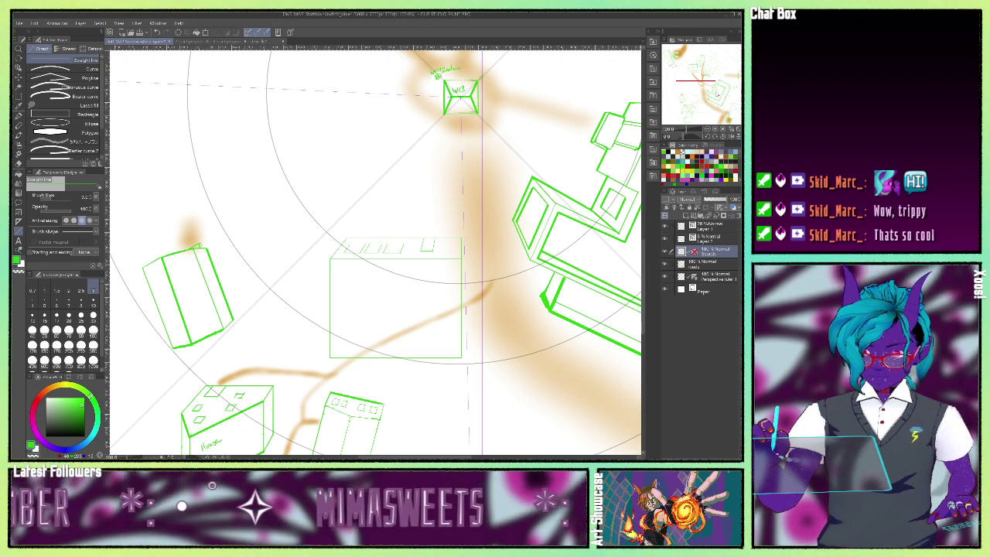
- Complete the two visible walls of the square building north of the Tavern/Inn with straight base edges, hiding the perspective ruler layer for them
drag(696, 98, 716, 91)
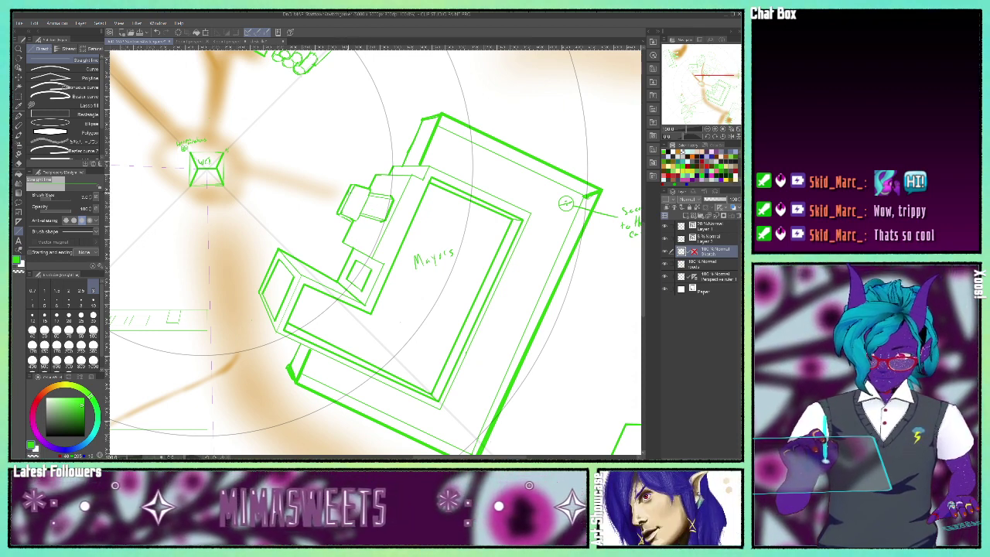
drag(711, 92, 707, 74)
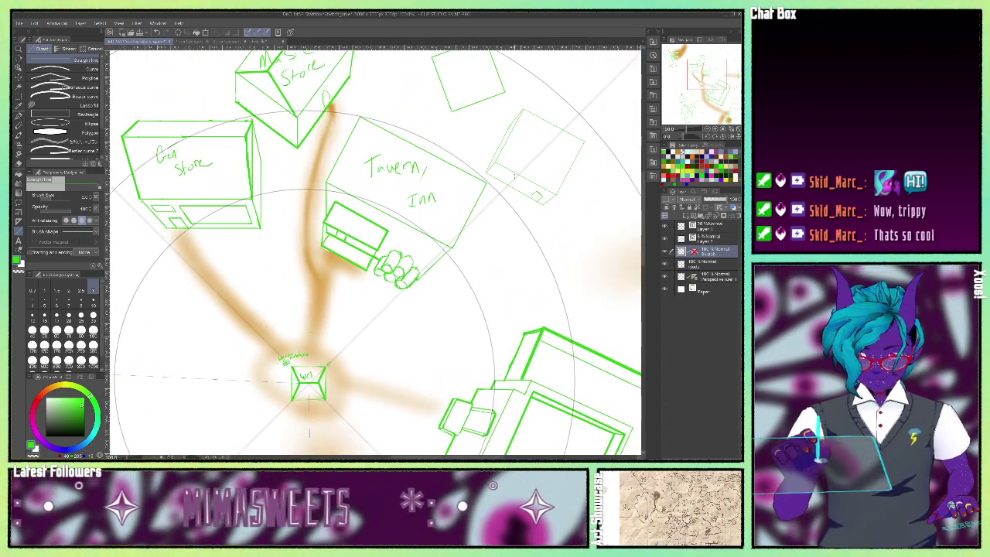
drag(712, 76, 673, 58)
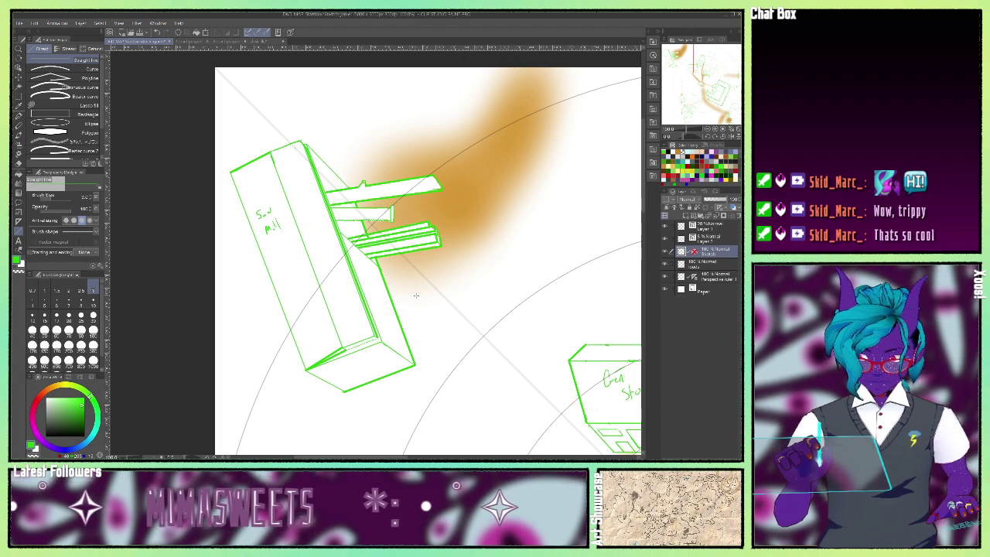
drag(673, 58, 691, 118)
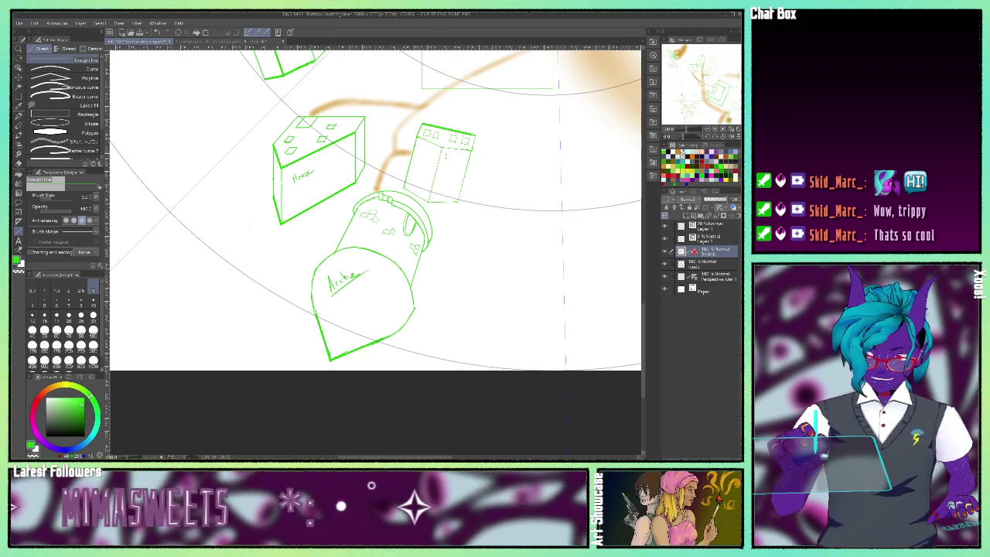
drag(694, 107, 717, 58)
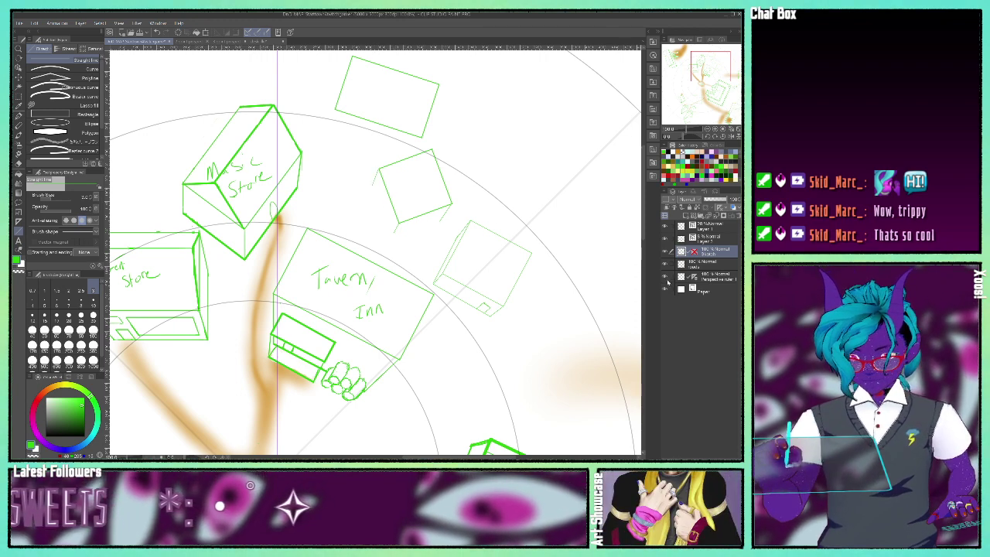
click(665, 277)
drag(371, 183, 389, 228)
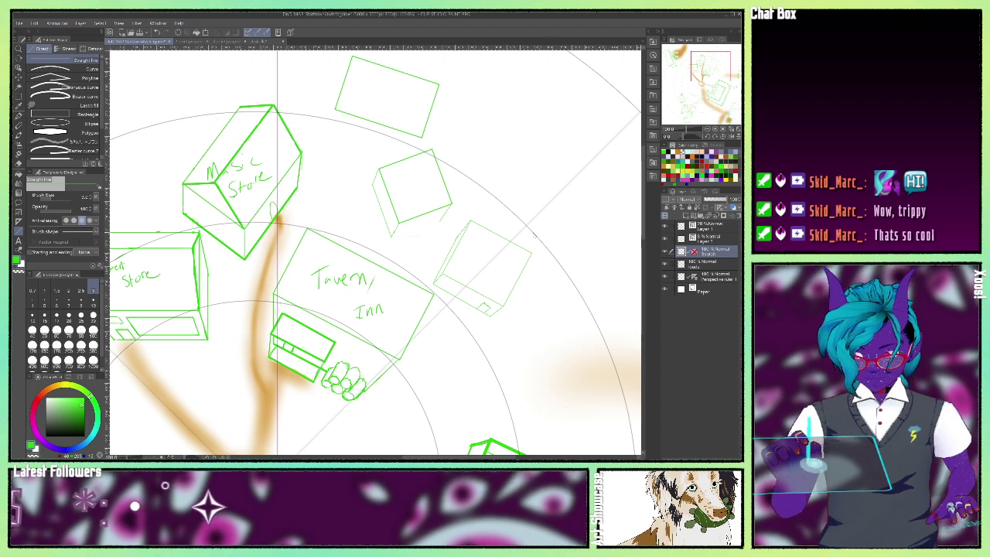
click(664, 277)
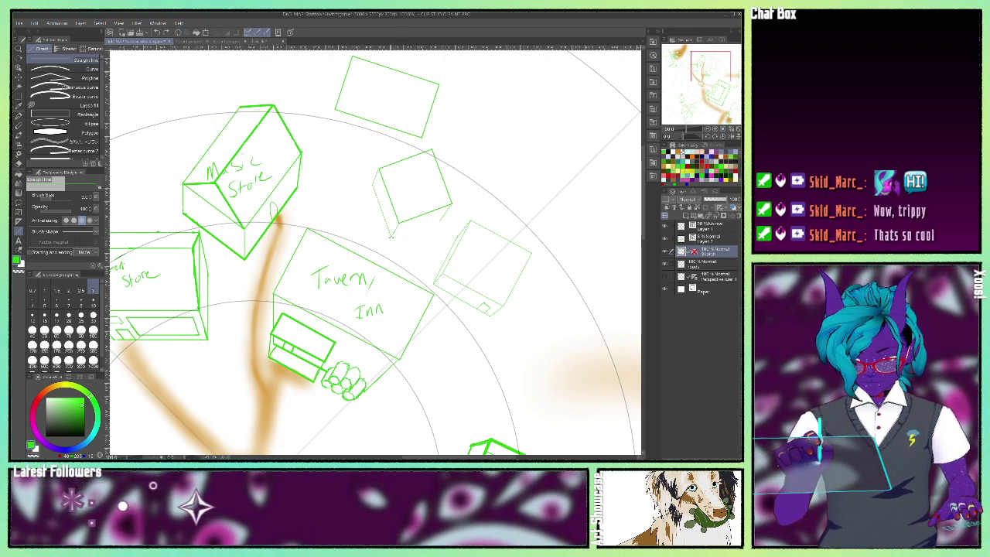
drag(390, 236, 428, 226)
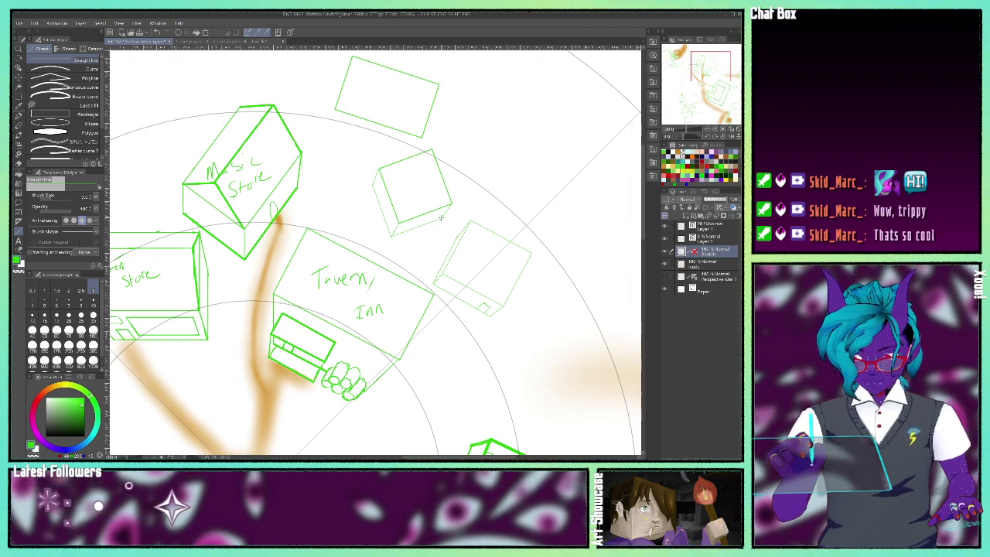
- Draw two crossing diagonals between the corners of the large rectangle southwest of the well to mark its centre
drag(715, 71, 701, 102)
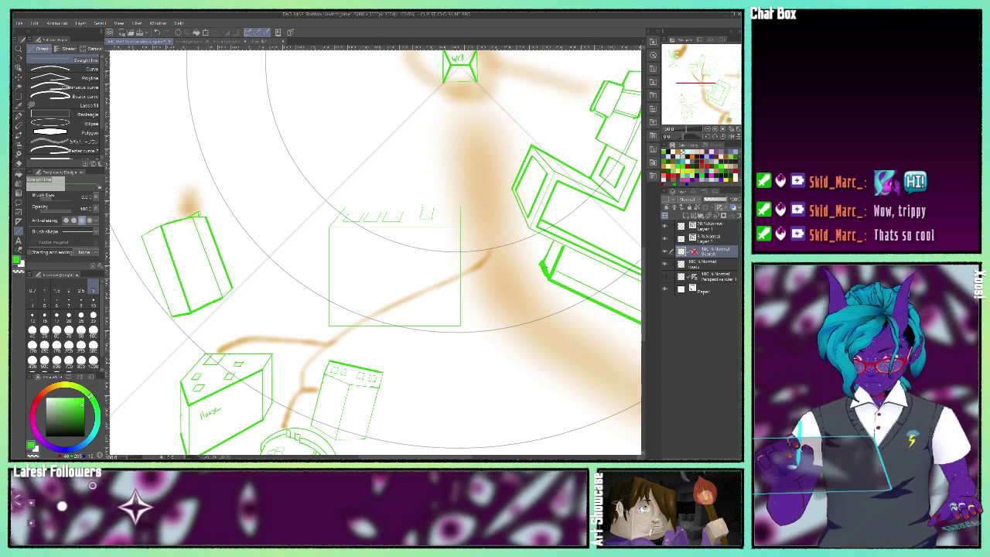
drag(457, 230, 337, 319)
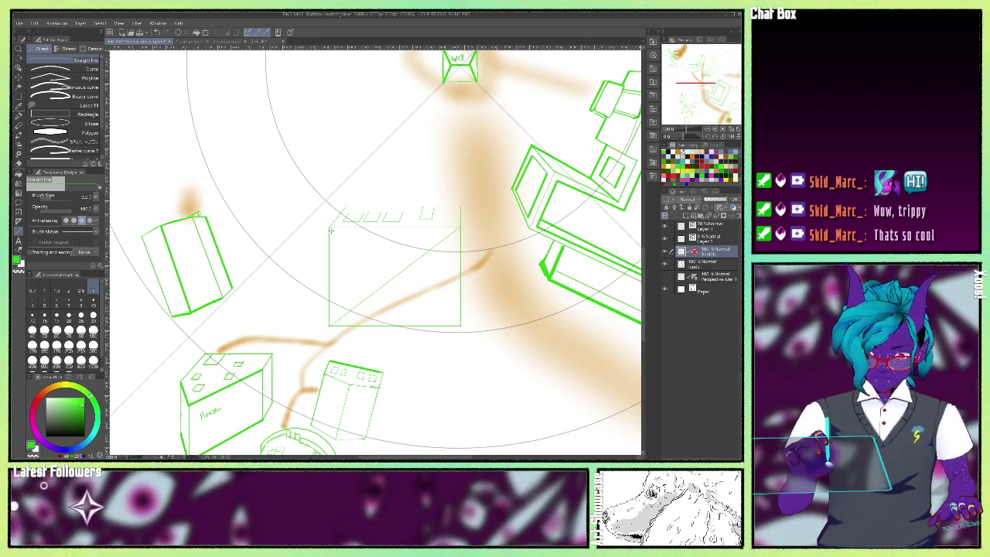
drag(330, 227, 460, 326)
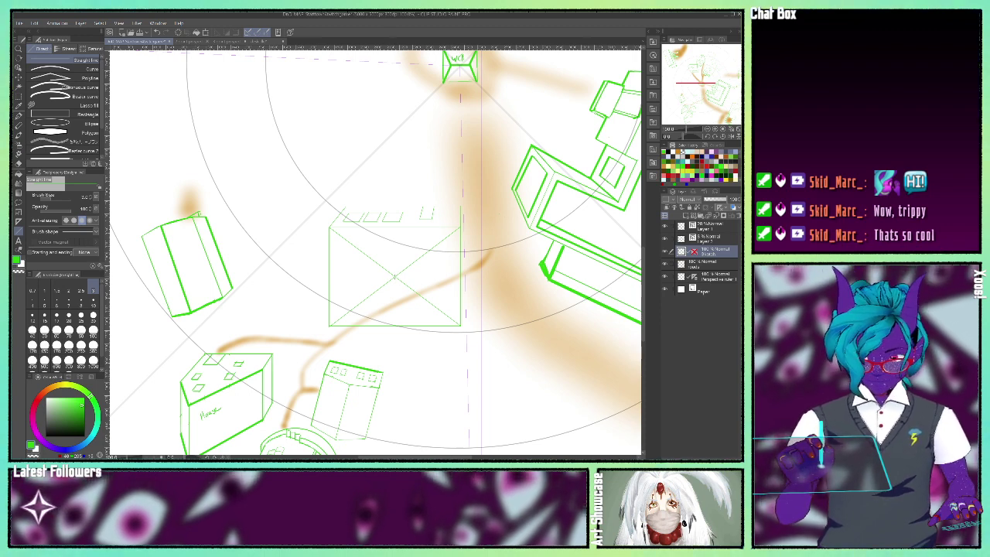
- Draw a roof ridge through the marked centre past the west edge, join it to the corners with the ruler hidden, and remove the diagonals
drag(395, 276, 452, 280)
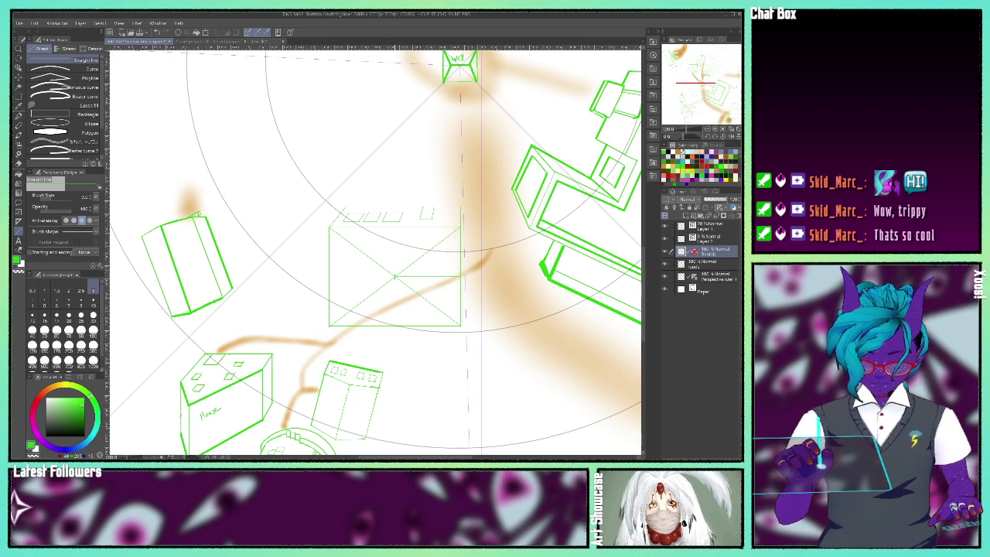
drag(395, 276, 313, 276)
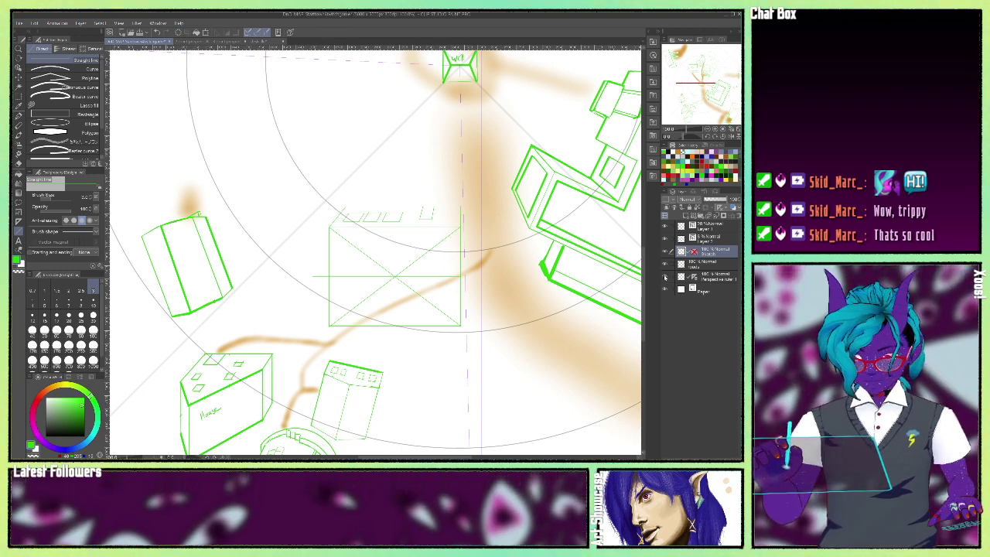
click(664, 276)
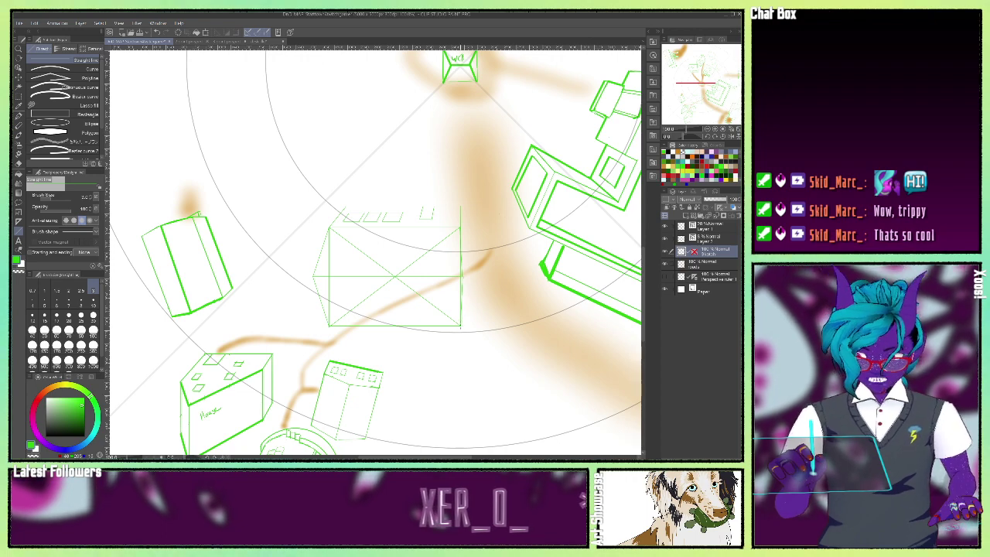
drag(505, 216, 462, 266)
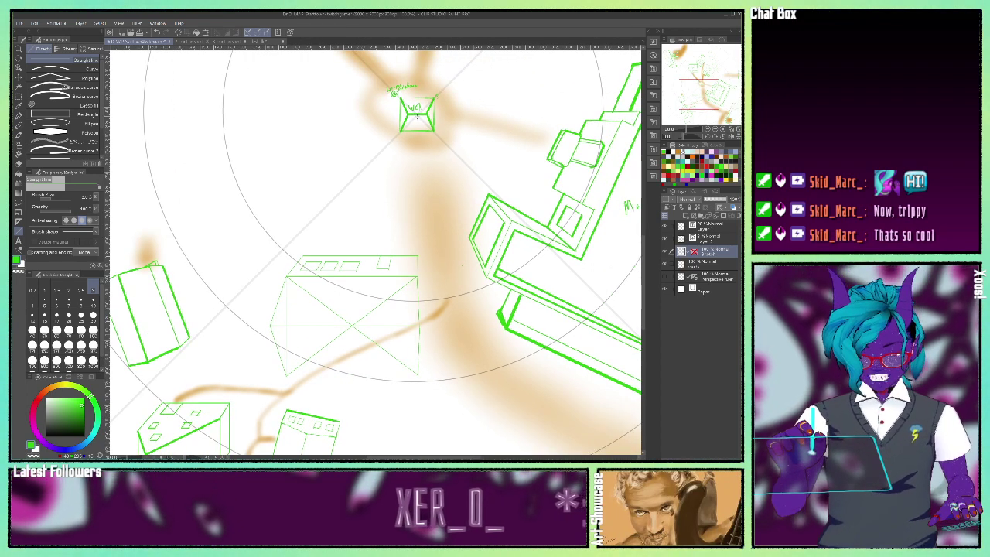
drag(414, 174, 427, 265)
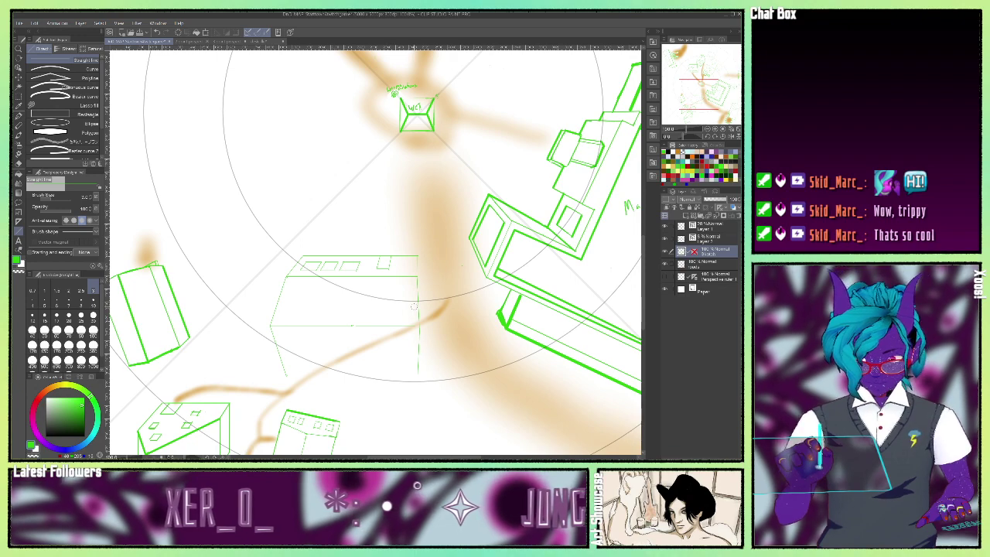
- Add guide diagonals, a ridge line and sloping roof edges to the tilted building northeast of the Tavern/Inn with the perspective ruler layer hidden
mouse_move(702, 92)
mouse_down()
mouse_move(725, 60)
mouse_move(715, 65)
mouse_up()
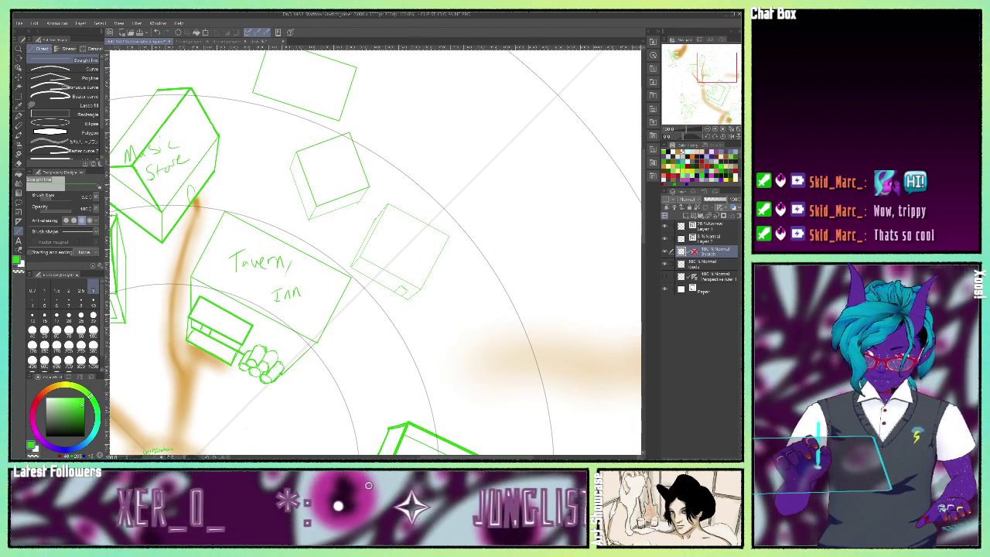
mouse_move(718, 76)
mouse_down()
mouse_move(678, 99)
mouse_move(681, 70)
mouse_move(716, 70)
mouse_up()
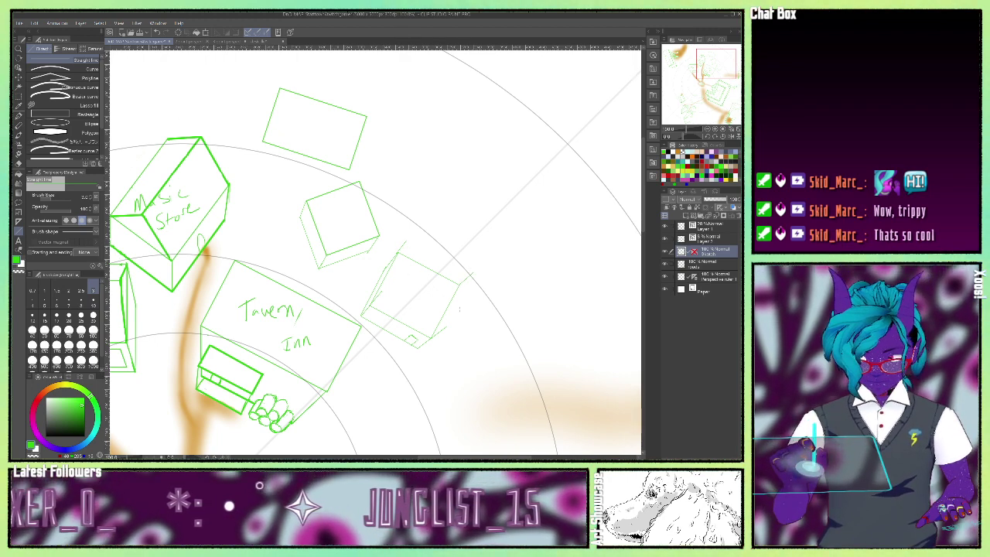
click(665, 276)
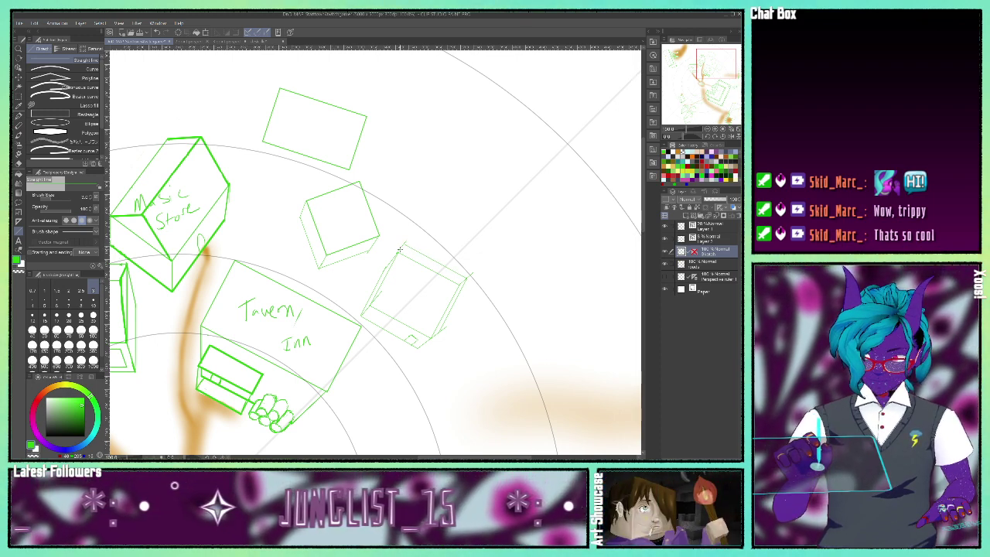
drag(404, 245, 379, 294)
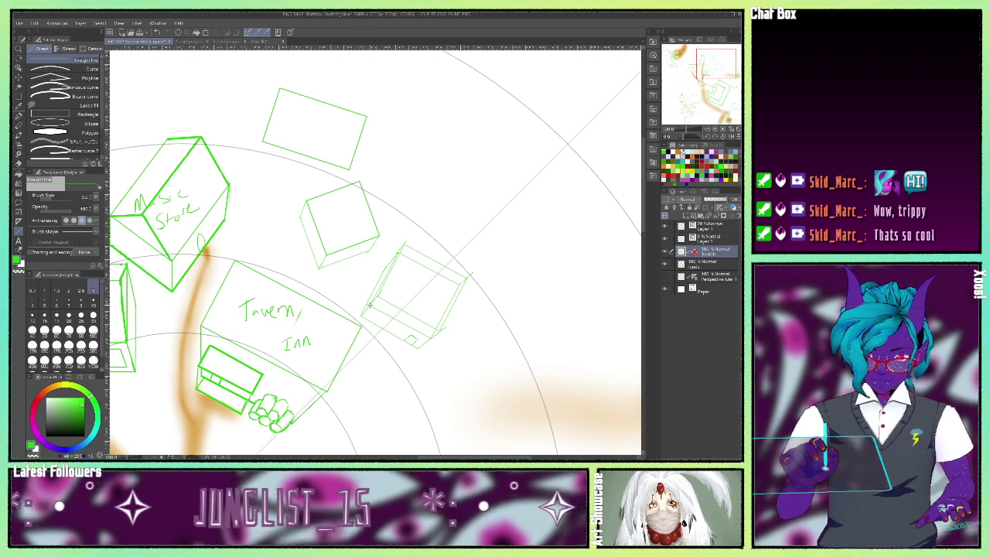
drag(370, 306, 438, 330)
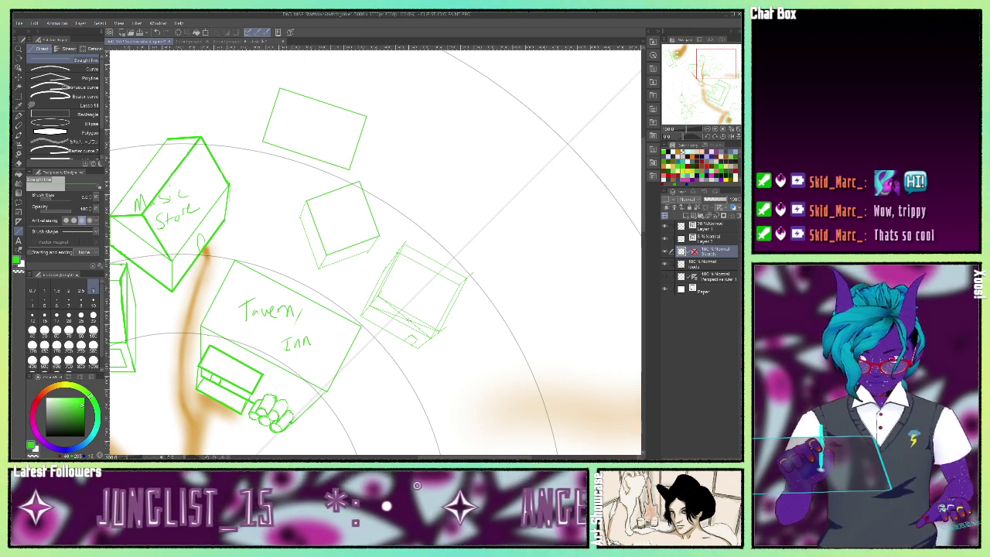
drag(409, 320, 434, 275)
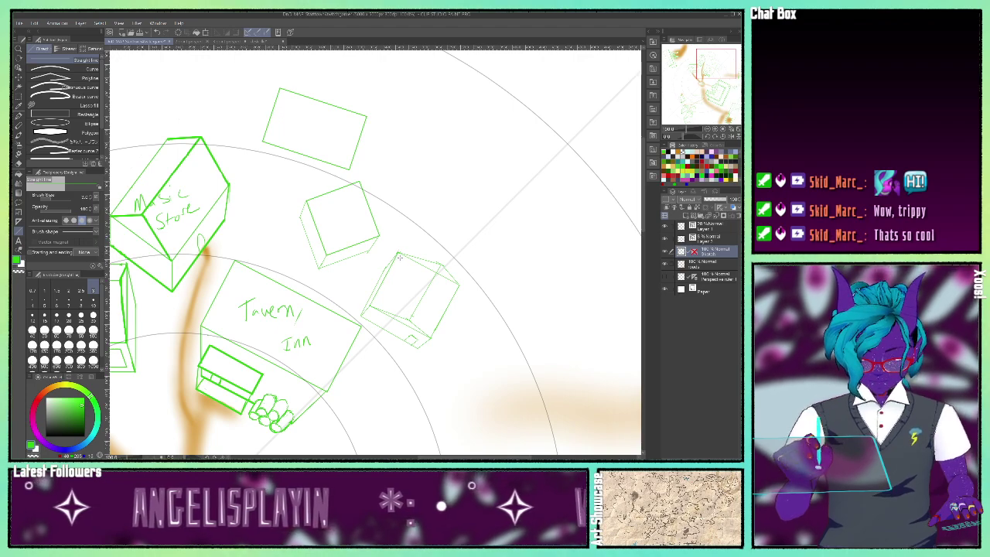
- Switch to the 2 point perspective drawing, show the outside perspective ruler layer and hide the Perspective ruler 1 layer
mouse_move(715, 68)
mouse_down()
mouse_move(689, 90)
mouse_move(705, 77)
mouse_up()
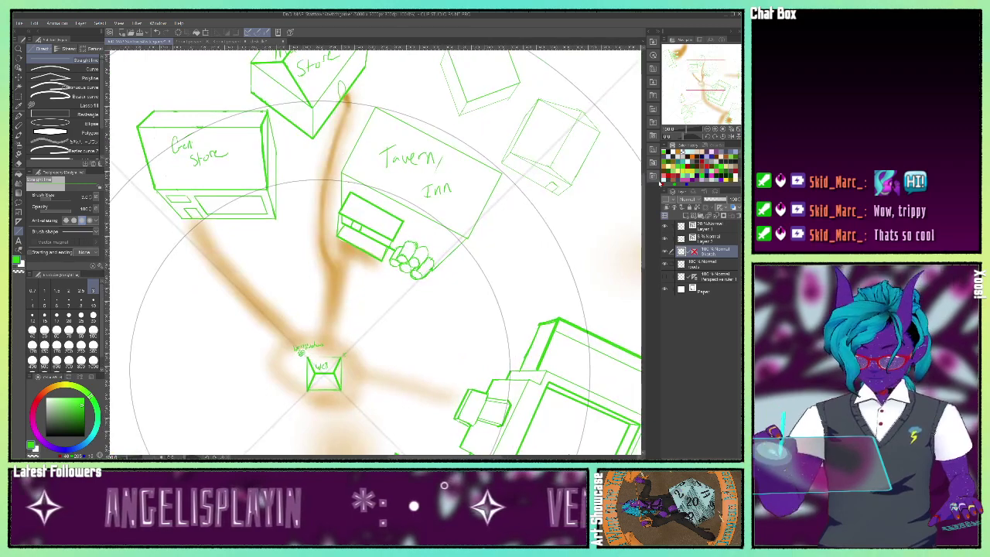
click(187, 43)
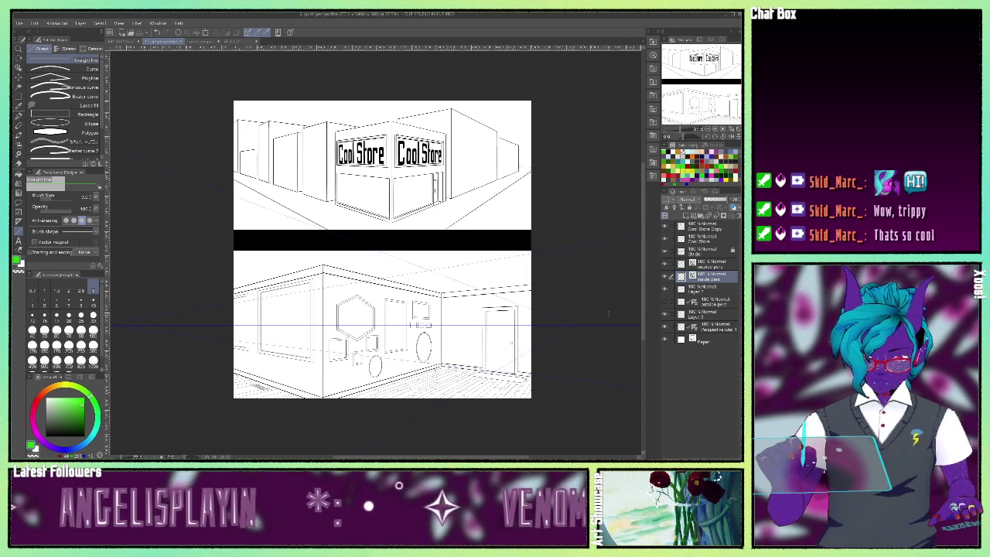
click(664, 304)
click(665, 329)
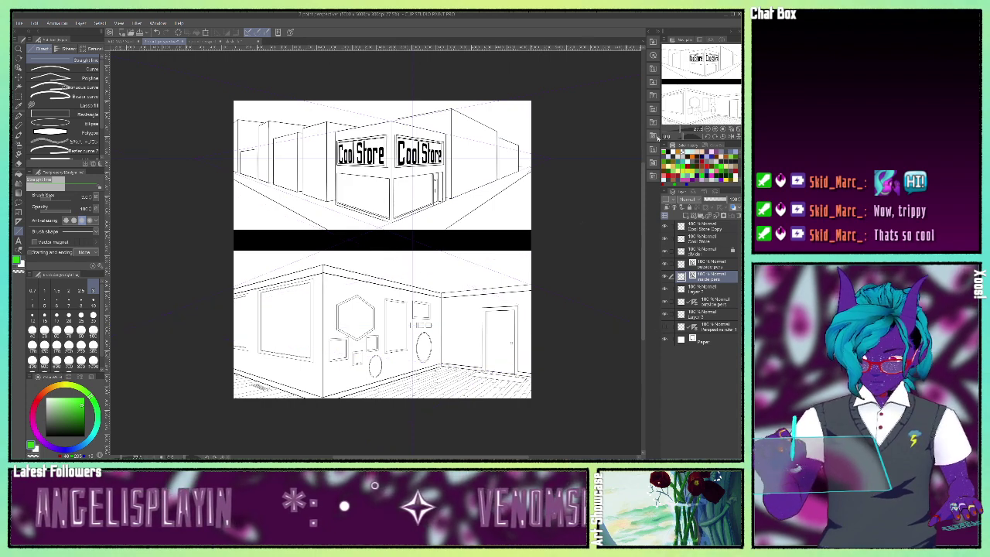
- Draw a black doorway rectangle in perspective on the side wall of the building just right of the Cool Store
drag(382, 249, 408, 269)
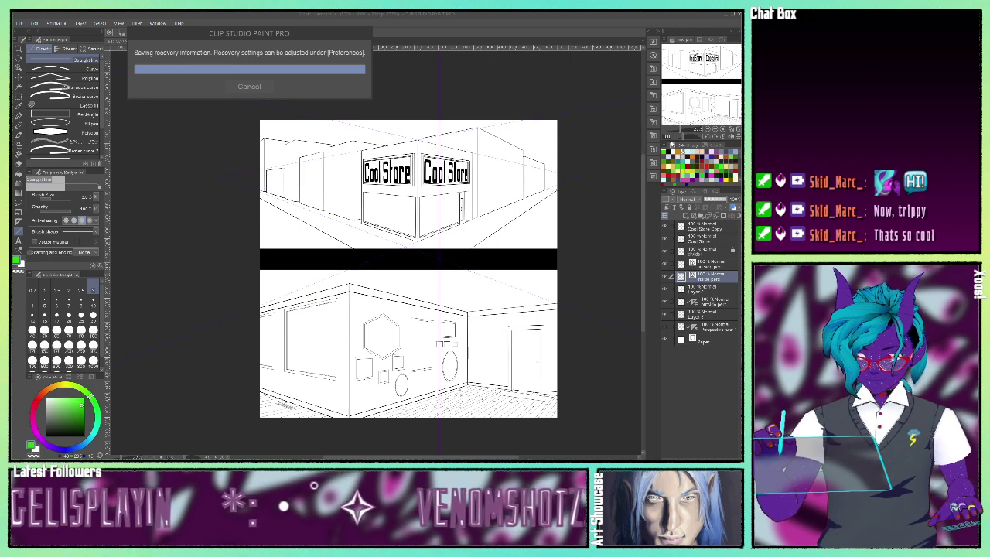
click(715, 129)
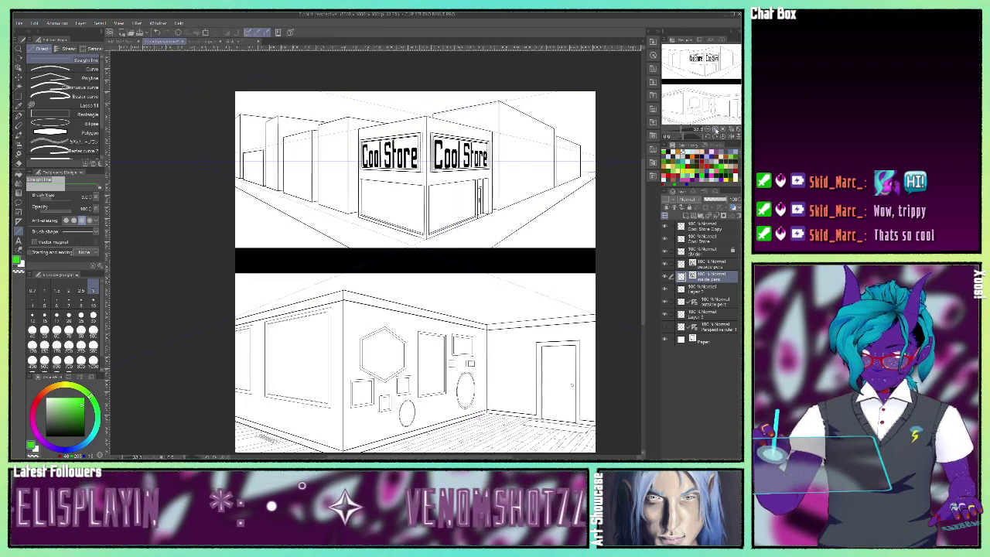
click(715, 130)
drag(714, 68, 720, 51)
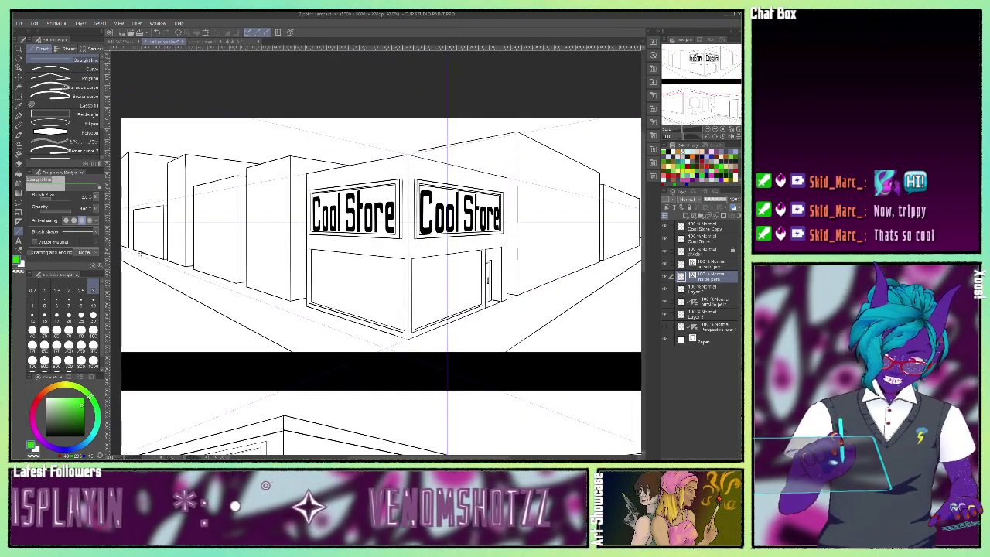
click(52, 114)
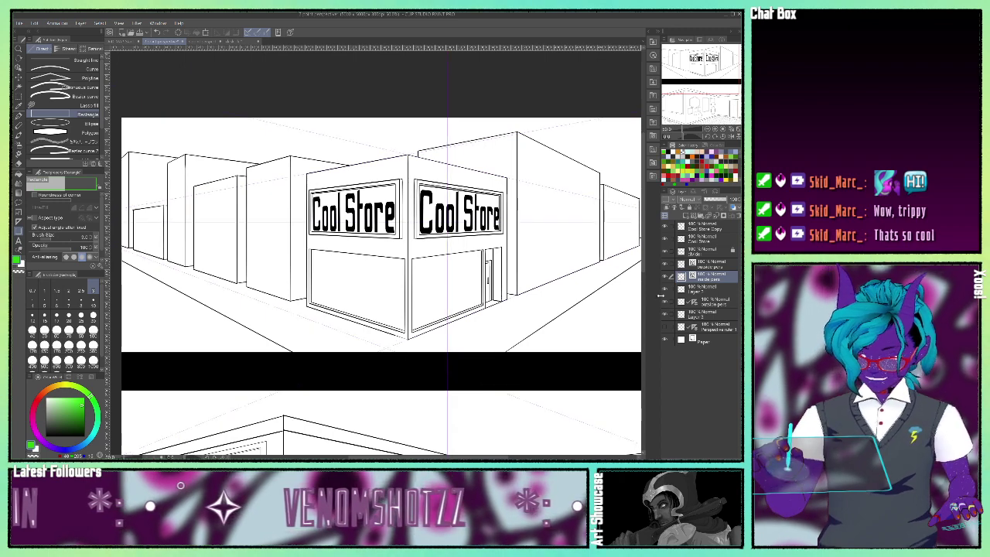
click(47, 114)
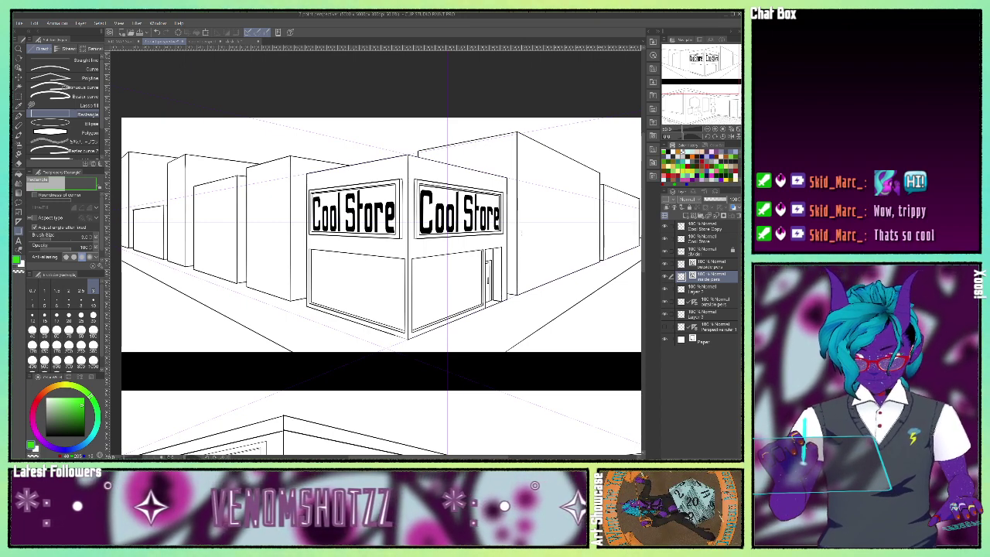
drag(521, 228, 541, 285)
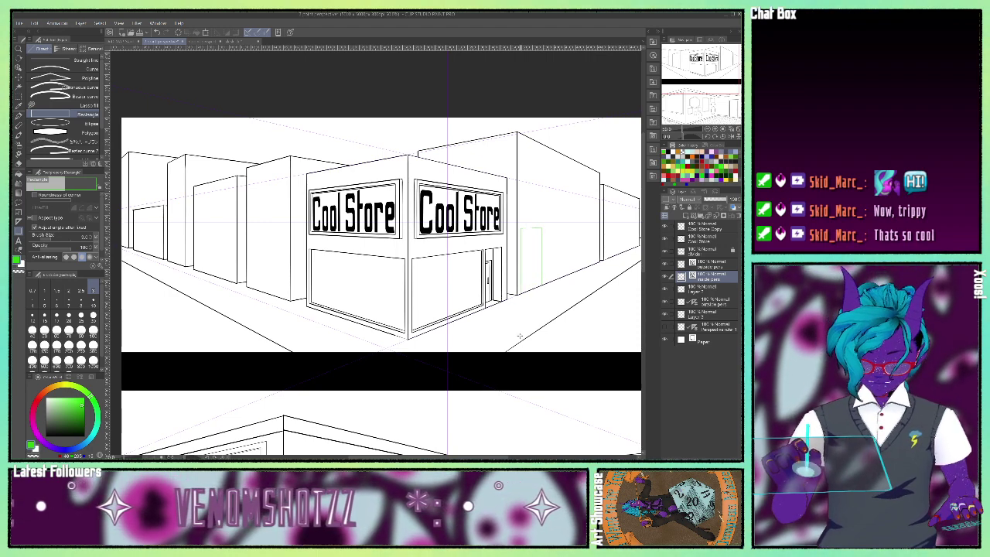
key(ctrl+z)
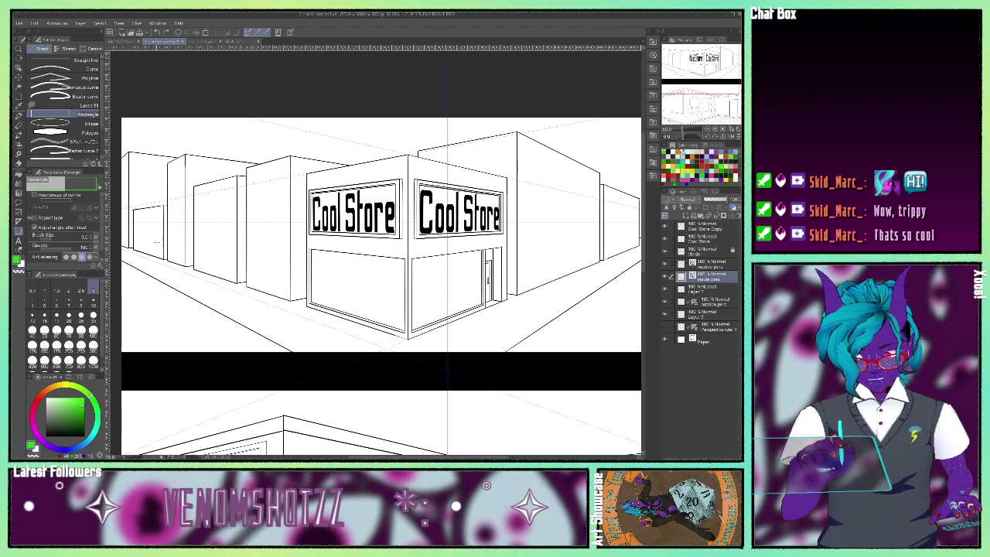
click(45, 435)
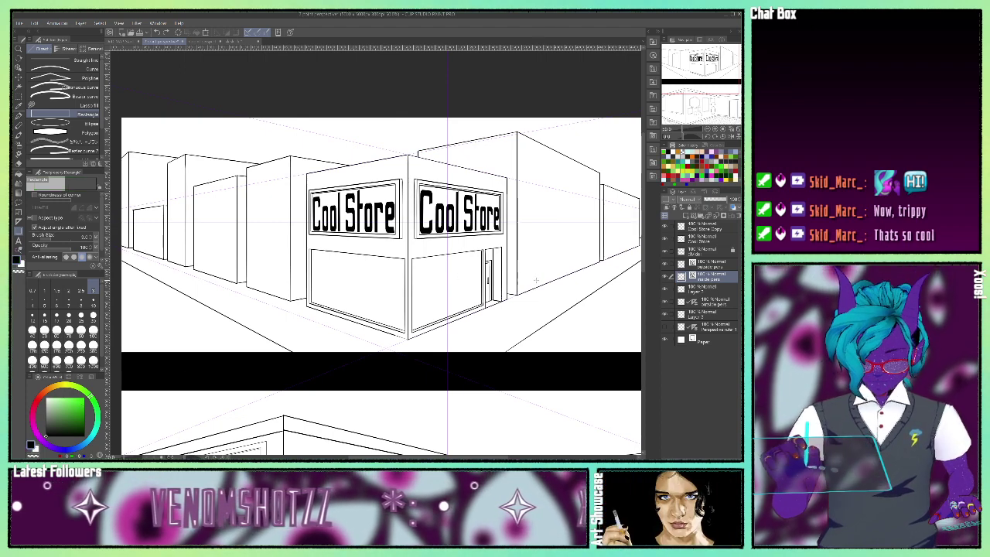
key(ctrl+z)
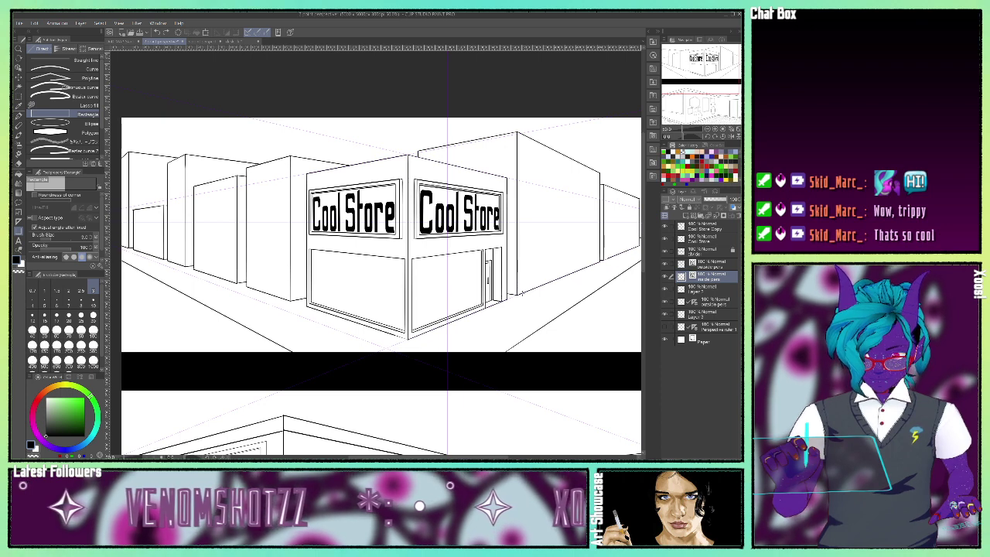
drag(521, 292, 556, 226)
key(ctrl+z)
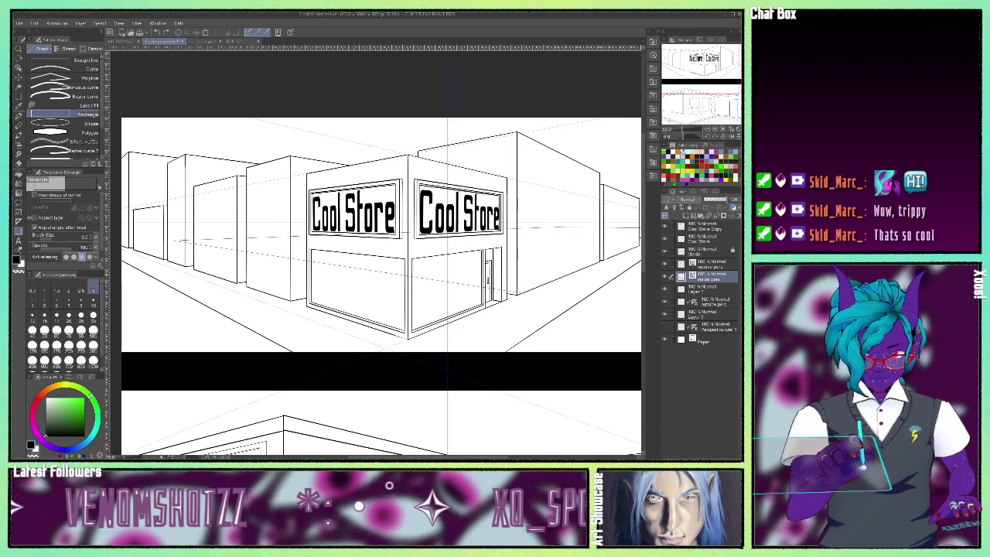
drag(530, 288, 557, 226)
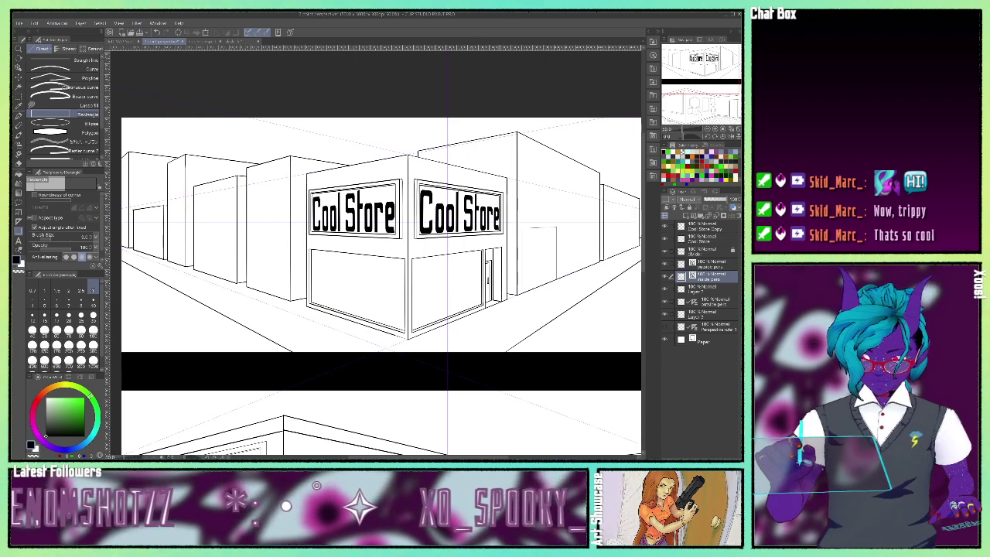
- Draw a small window rectangle in perspective to the right of the new doorway, keeping only one window
drag(569, 235, 580, 249)
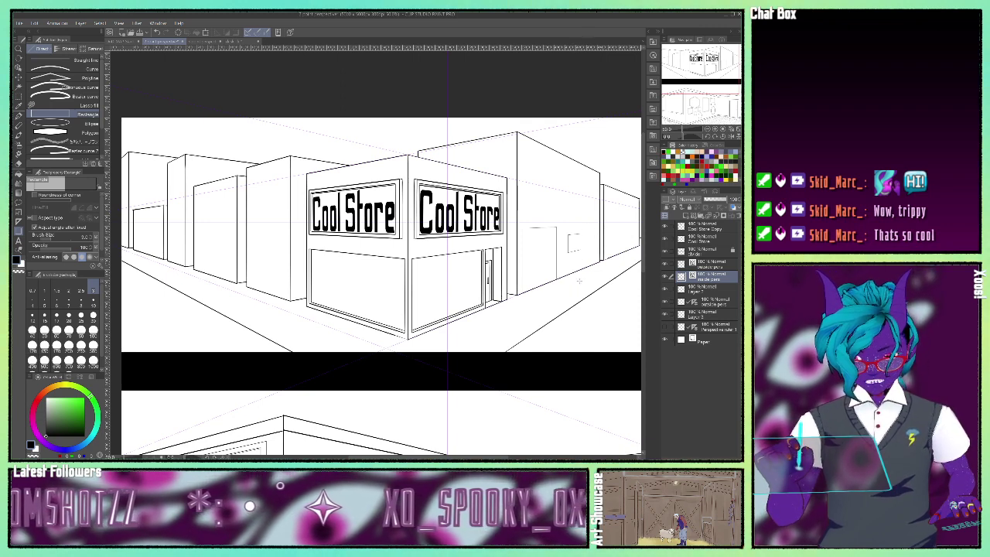
drag(585, 234, 594, 249)
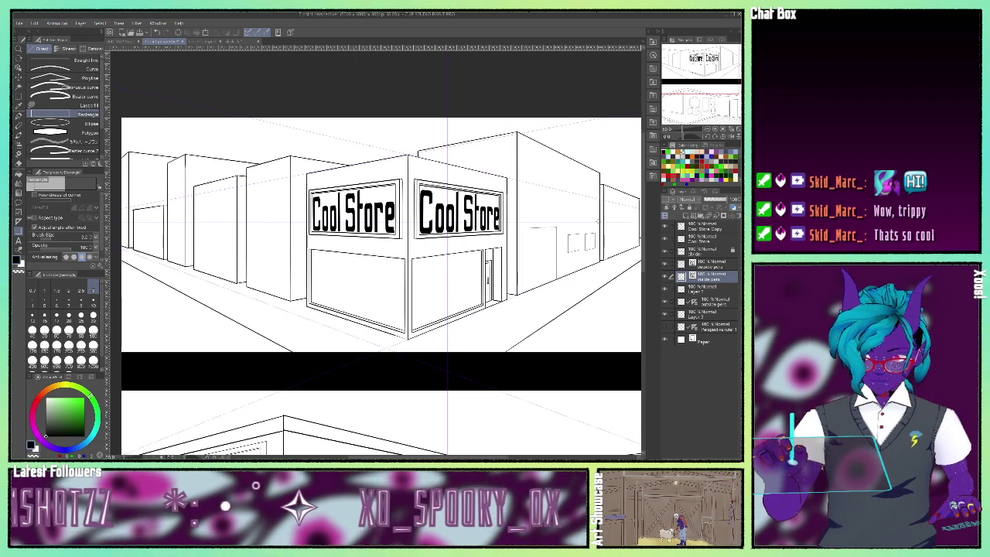
key(ctrl+z)
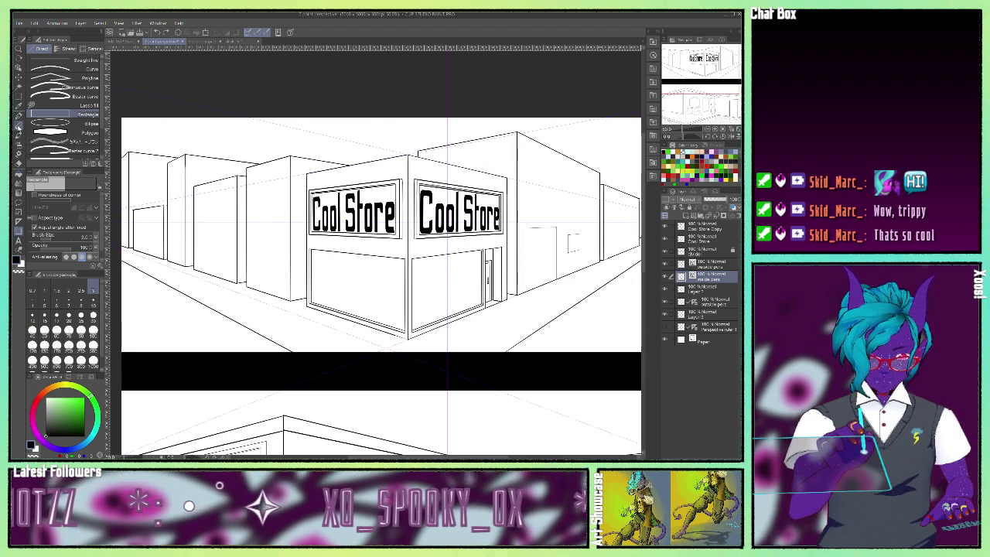
- Draw straight lines for the doorway's inner vertical edge and the lower edge of its back wall
click(19, 116)
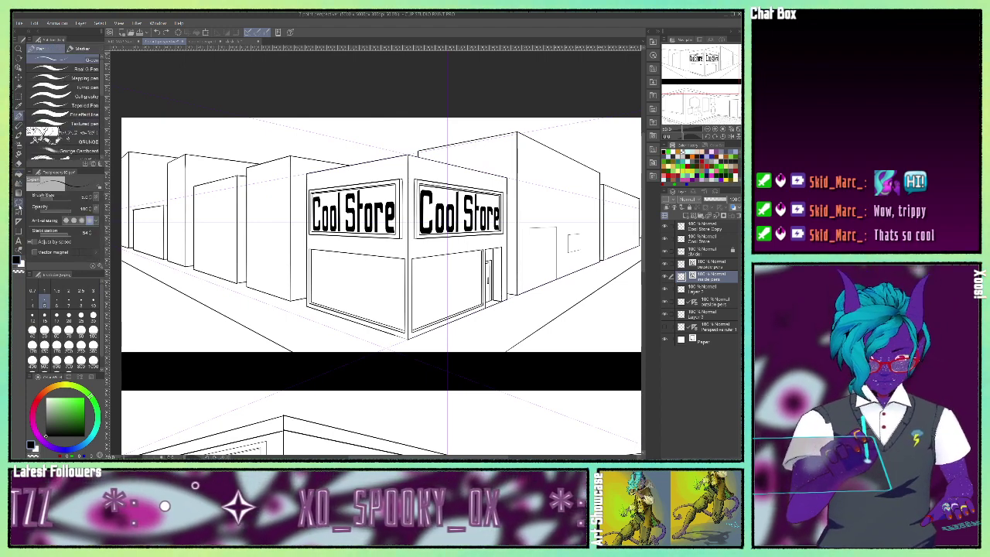
click(19, 231)
click(56, 62)
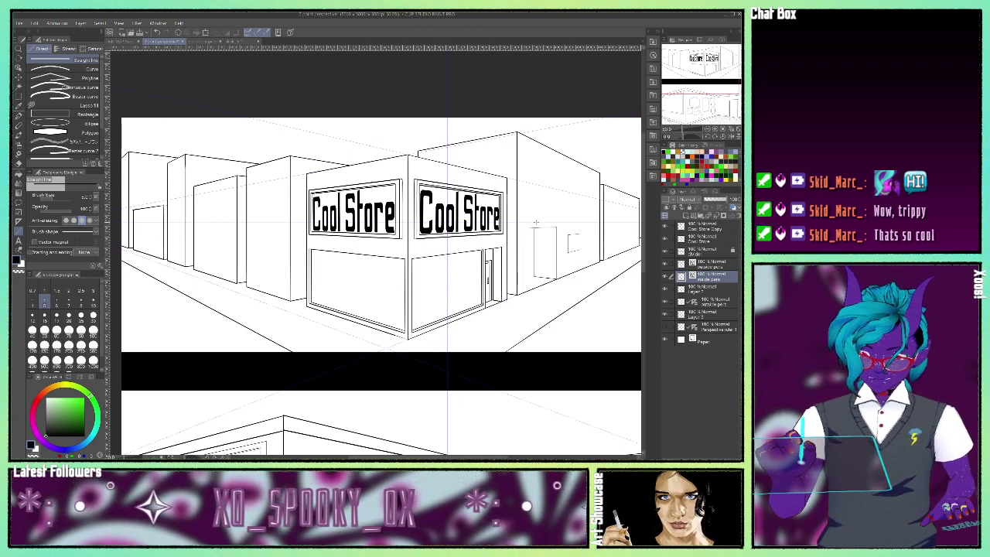
- Try a horizontal straight line across the wall just above the doorway, undoing each attempt
drag(535, 223, 584, 222)
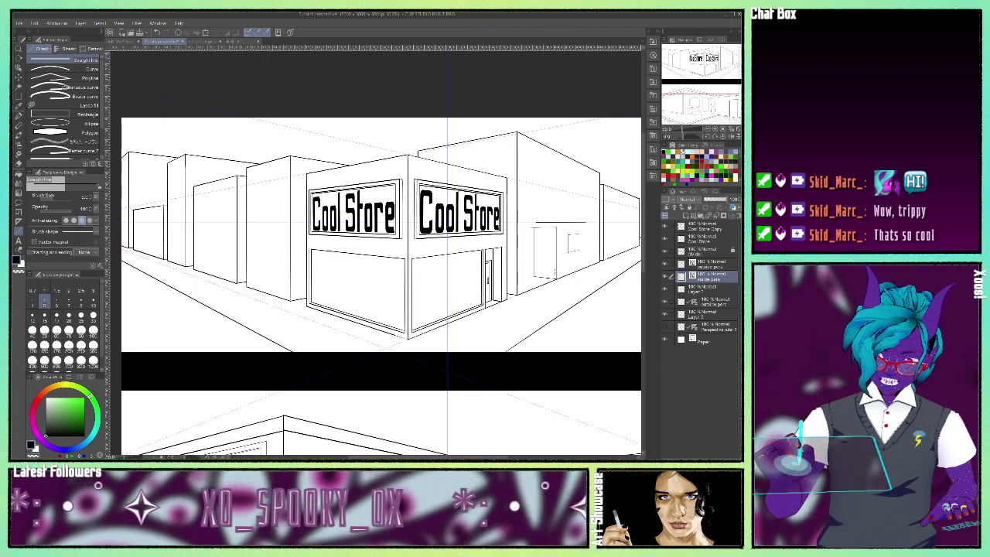
key(ctrl+z)
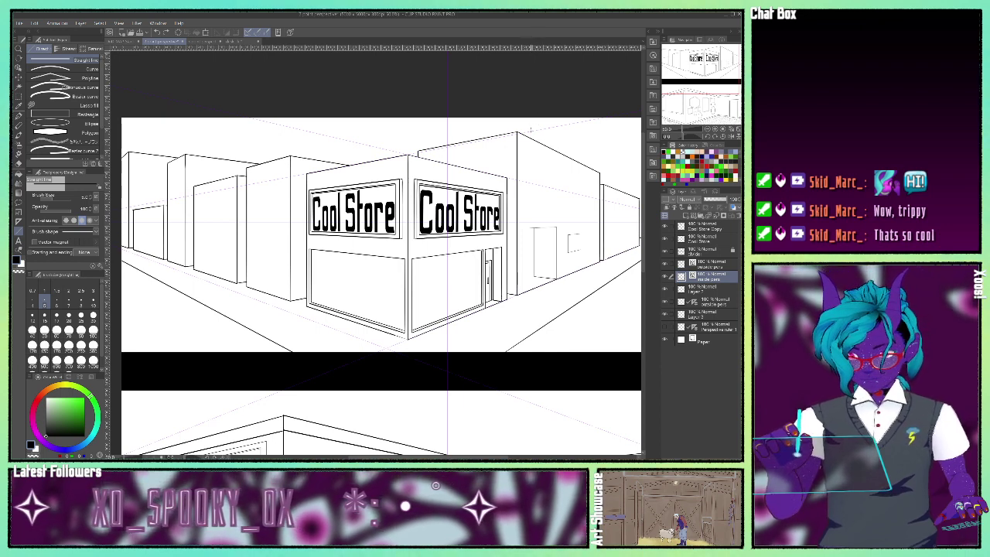
mouse_move(524, 222)
mouse_down()
mouse_move(588, 223)
mouse_move(567, 223)
mouse_up()
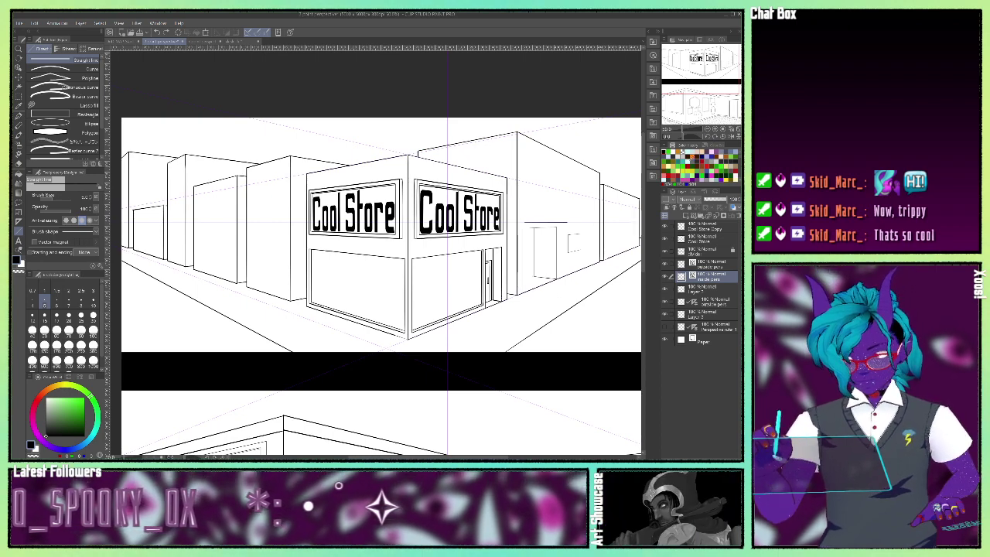
key(ctrl+z)
- Draw the lower edge of the recess's side wall from the doorway's inner back corner out to its front edge
click(715, 129)
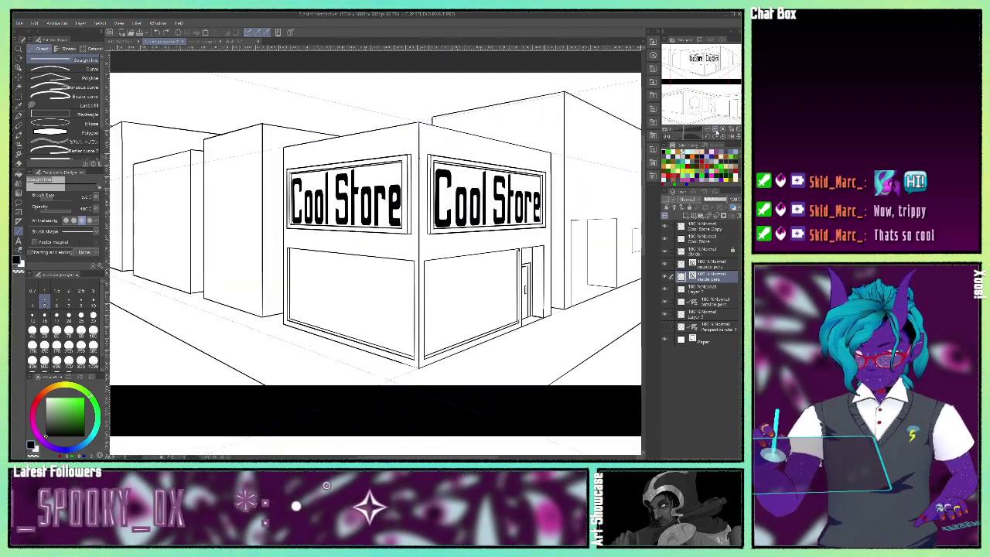
click(715, 130)
drag(708, 63, 720, 63)
drag(416, 303, 394, 311)
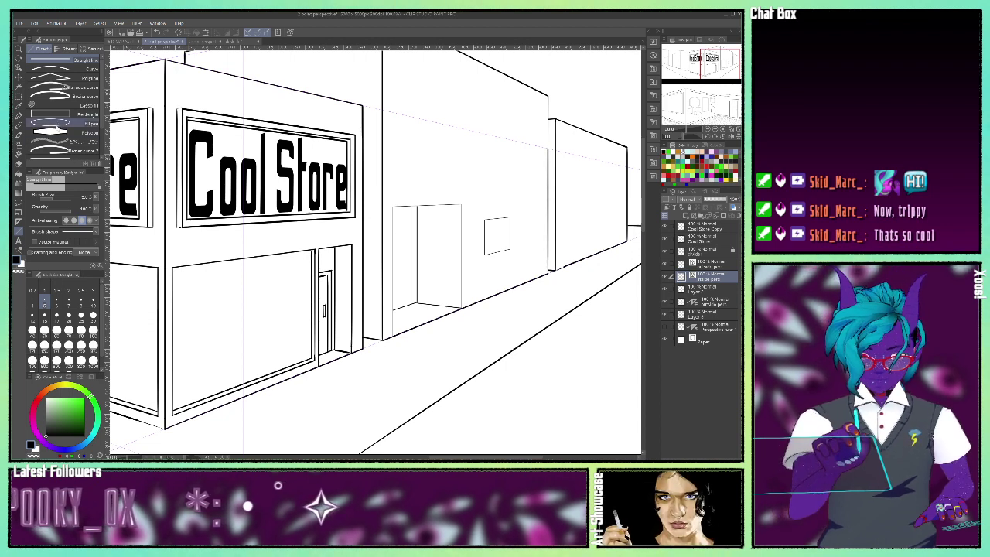
- Draw an inset door rectangle on the recess's back wall and erase the part that extends above the doorway
click(65, 114)
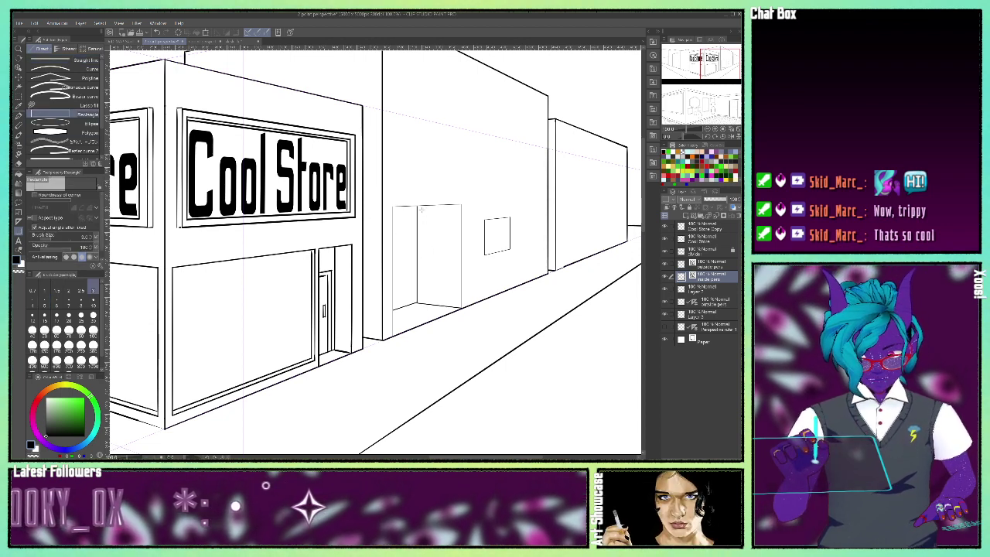
drag(419, 208, 458, 305)
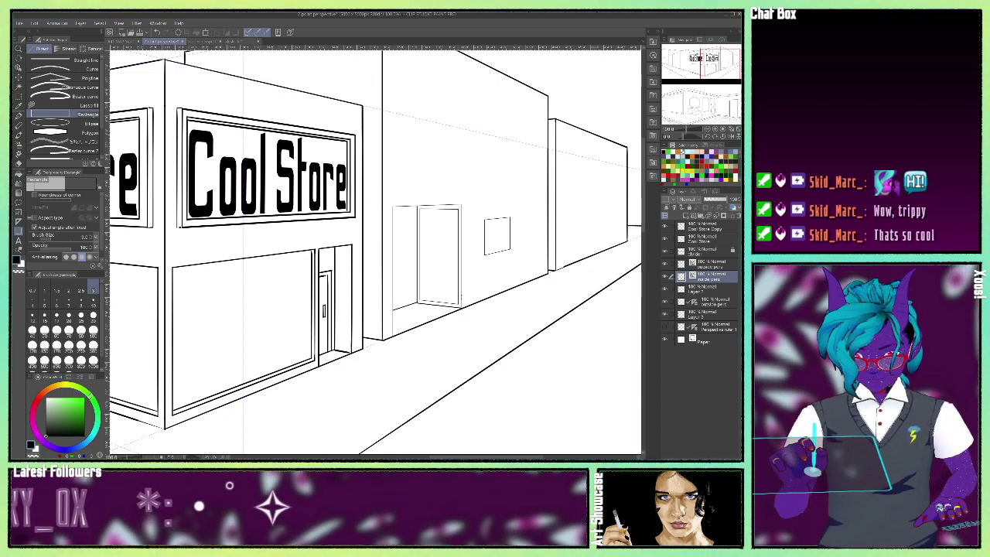
key(ctrl+z)
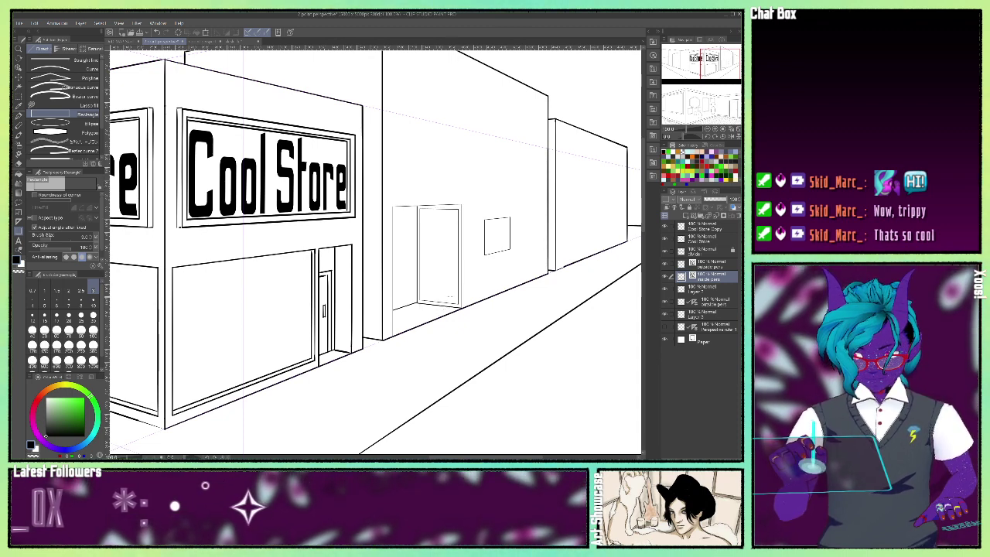
key(ctrl+z)
drag(419, 200, 459, 307)
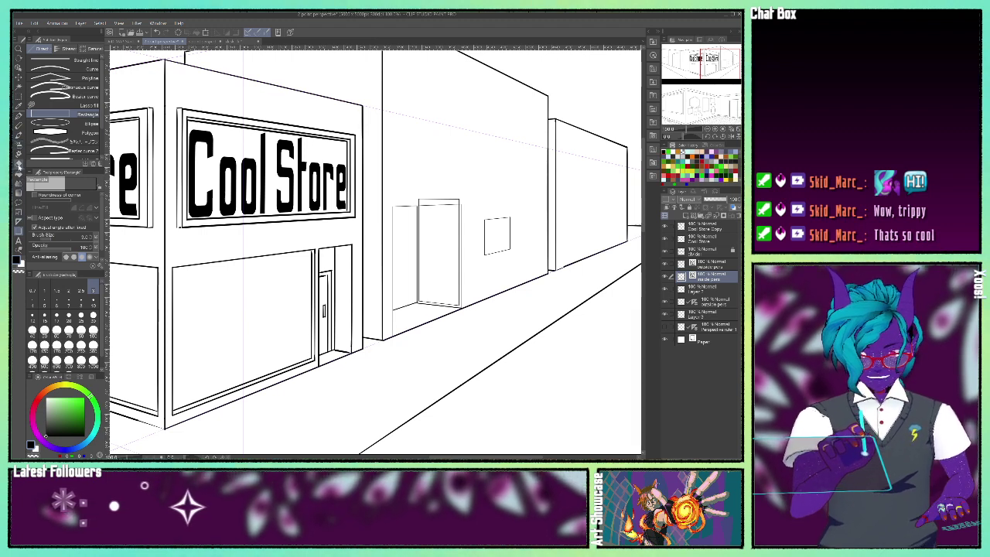
key(e)
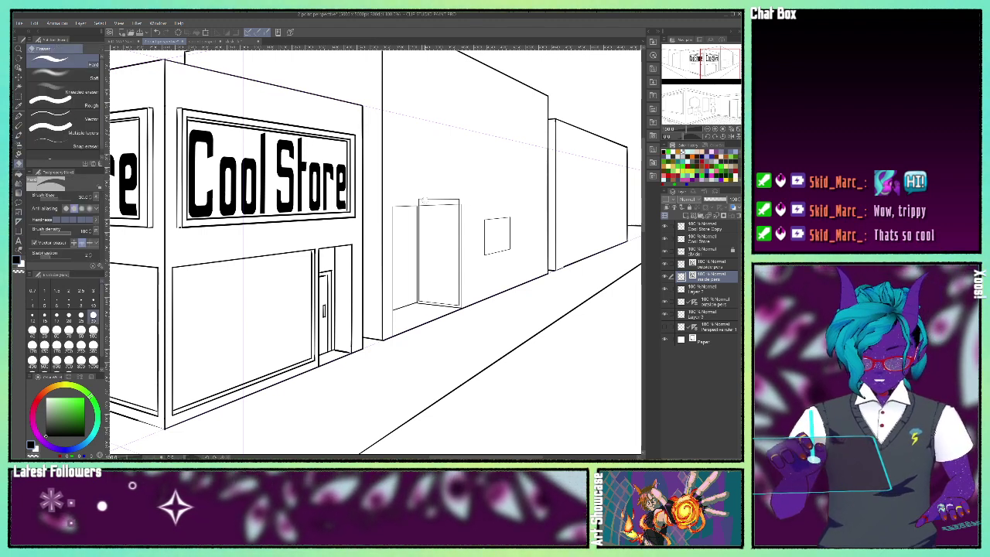
drag(423, 201, 412, 219)
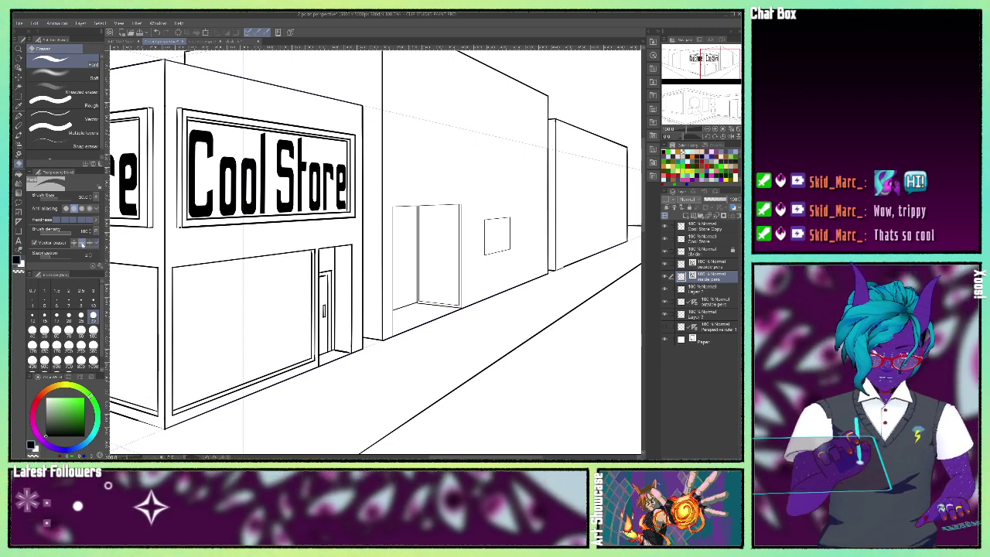
click(82, 242)
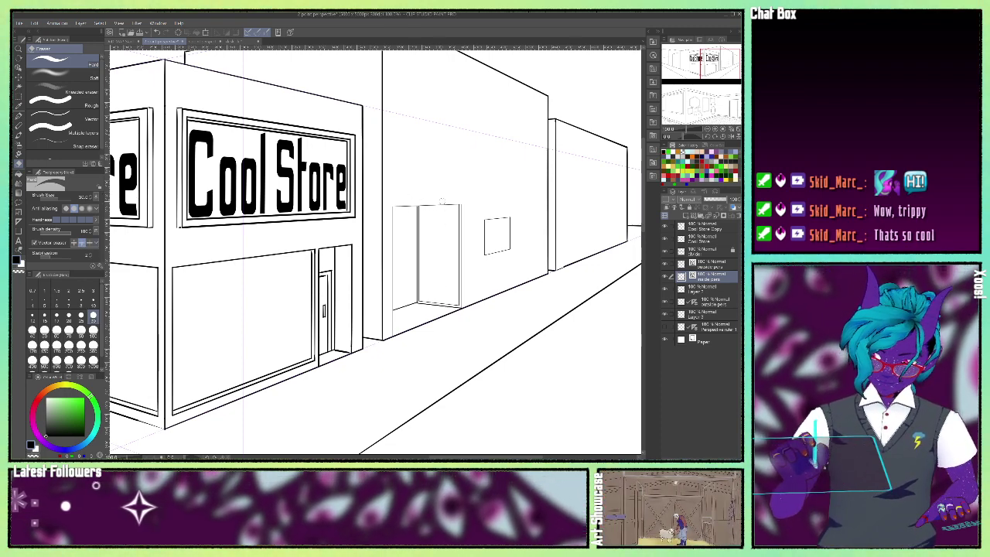
- Outline a panel on the left side wall of the recess with straight vertical and top edges
key(p)
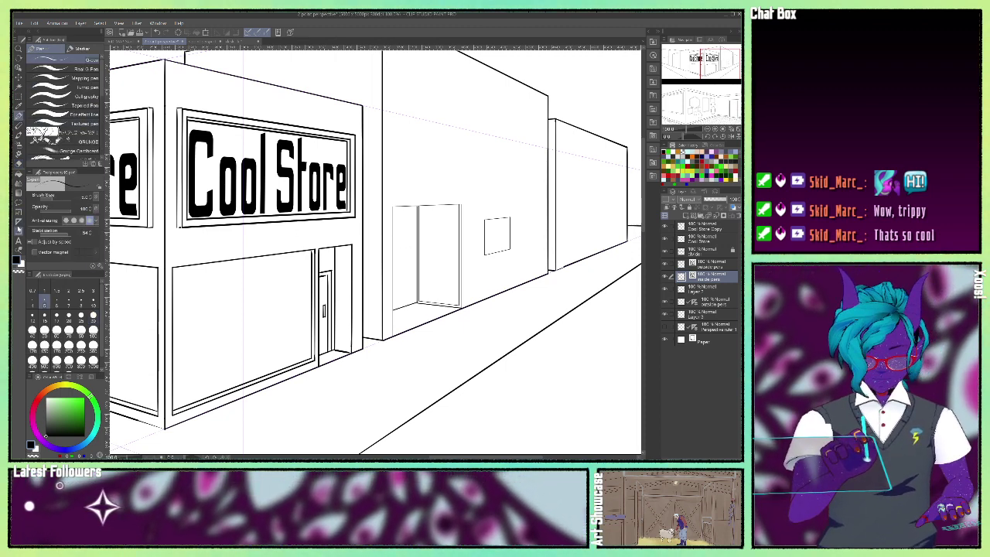
click(19, 231)
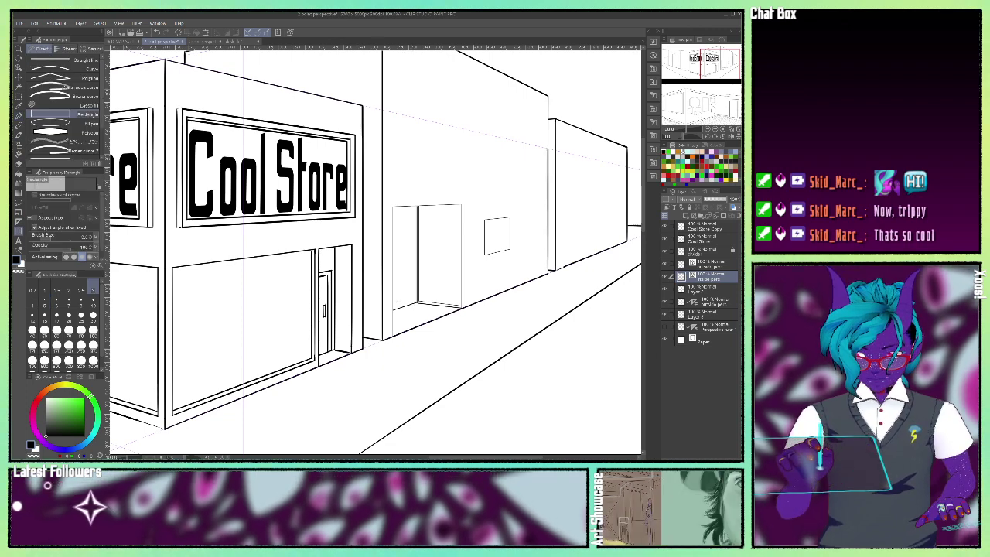
click(60, 60)
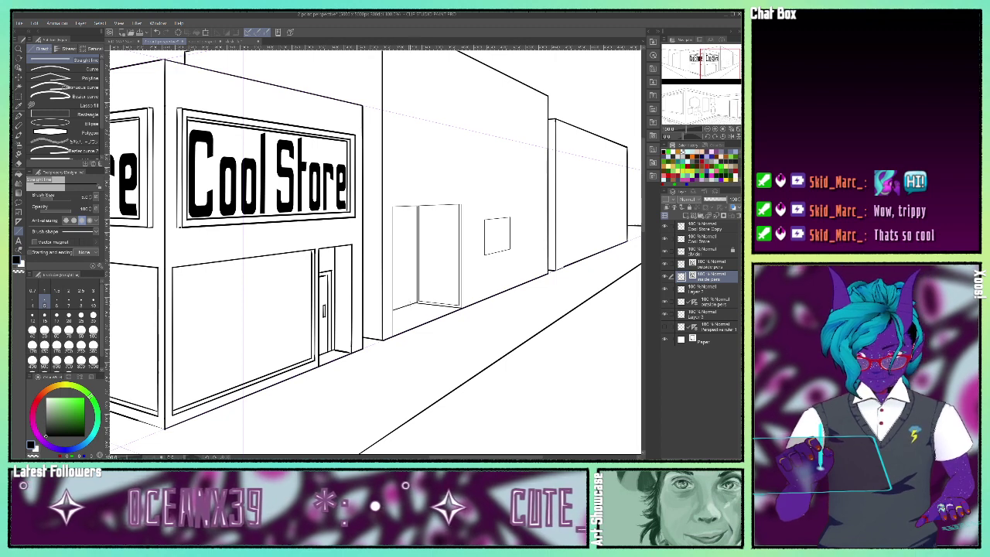
drag(410, 300, 411, 249)
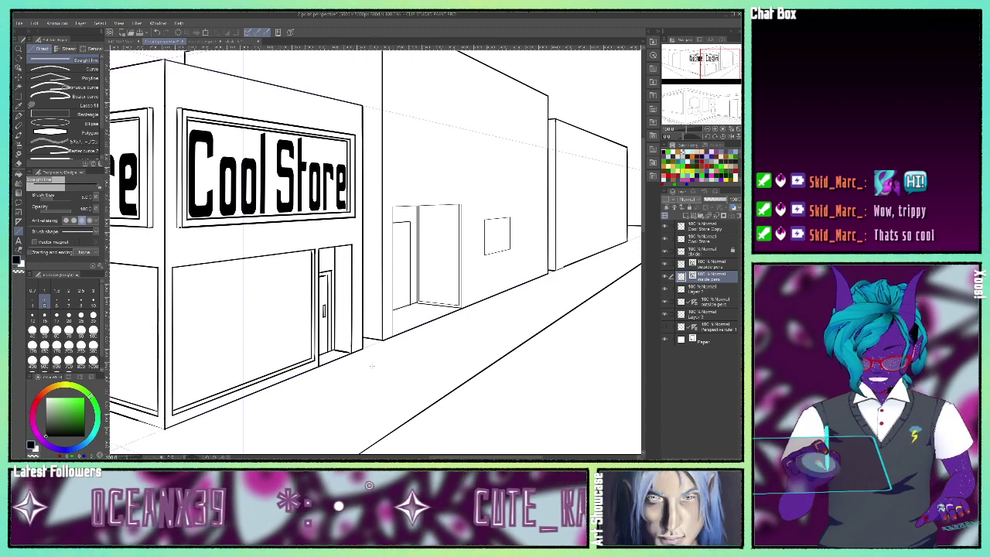
- Draw an inner vertical frame line and a small upright push-plate rectangle on the door in the recess's side wall
drag(405, 223, 404, 292)
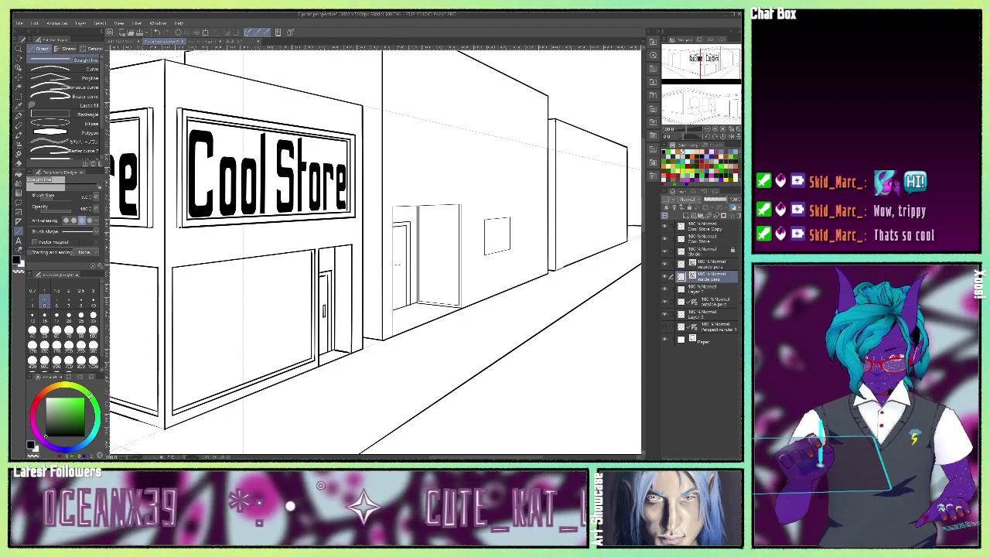
drag(398, 257, 403, 274)
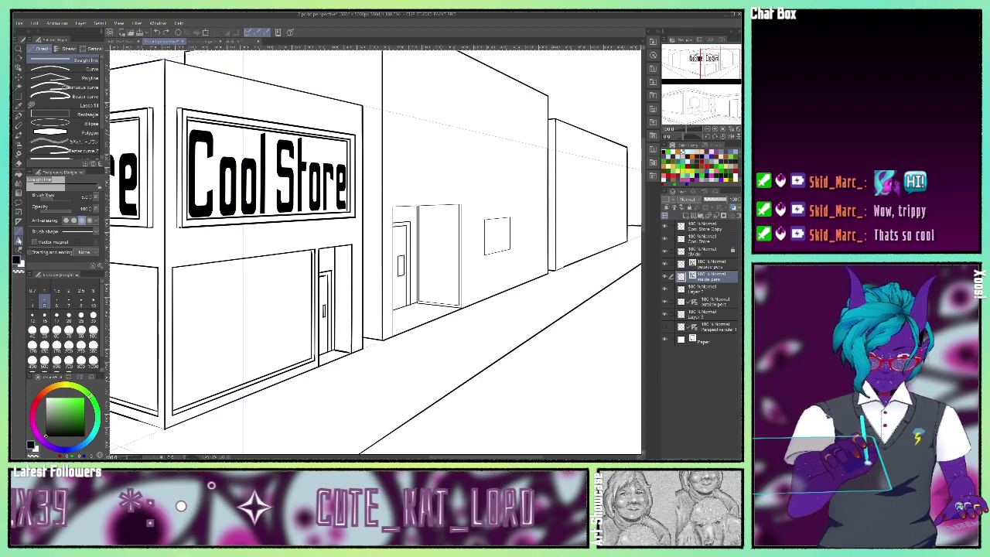
- Add a text object reading "Push" near the door in the recess
click(19, 240)
click(384, 291)
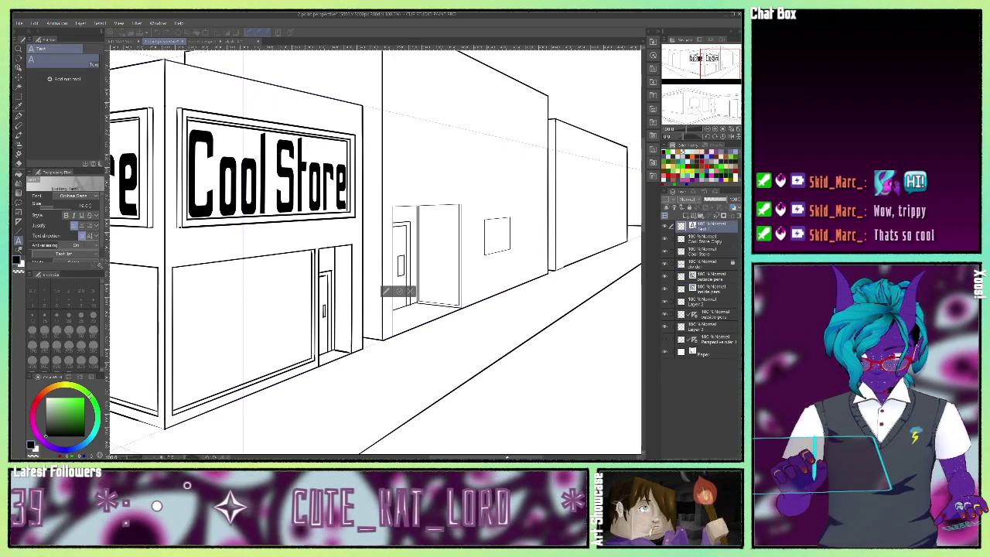
text(Push)
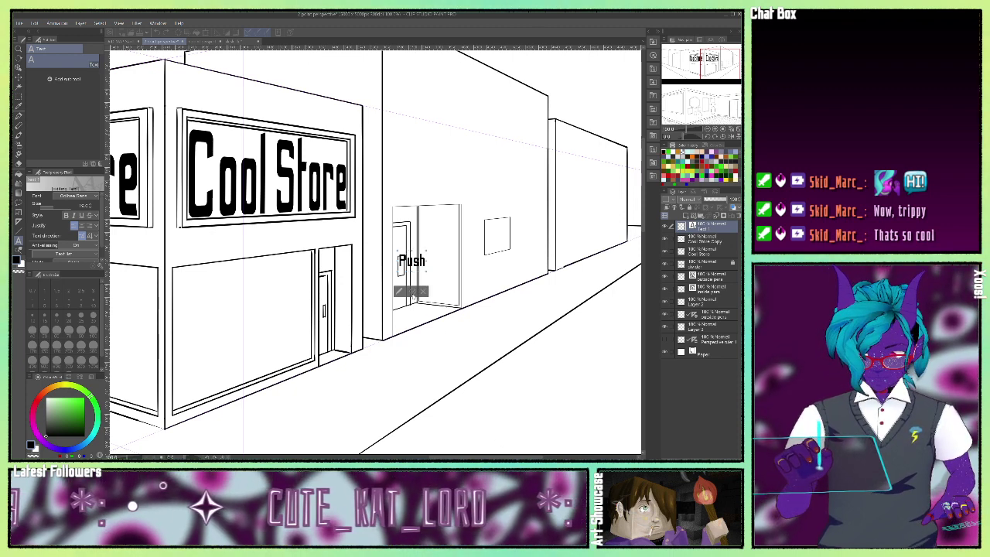
click(399, 292)
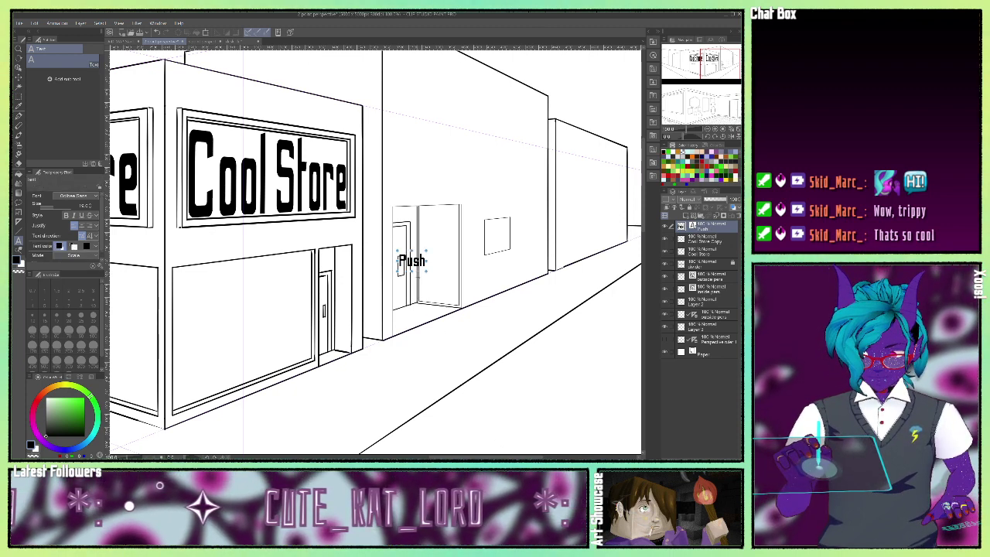
- Position the "Push" text over the door just above the push plate, and undo the slight resize attempted on it
click(19, 68)
scroll(395, 231, up, 2)
scroll(417, 267, up, 2)
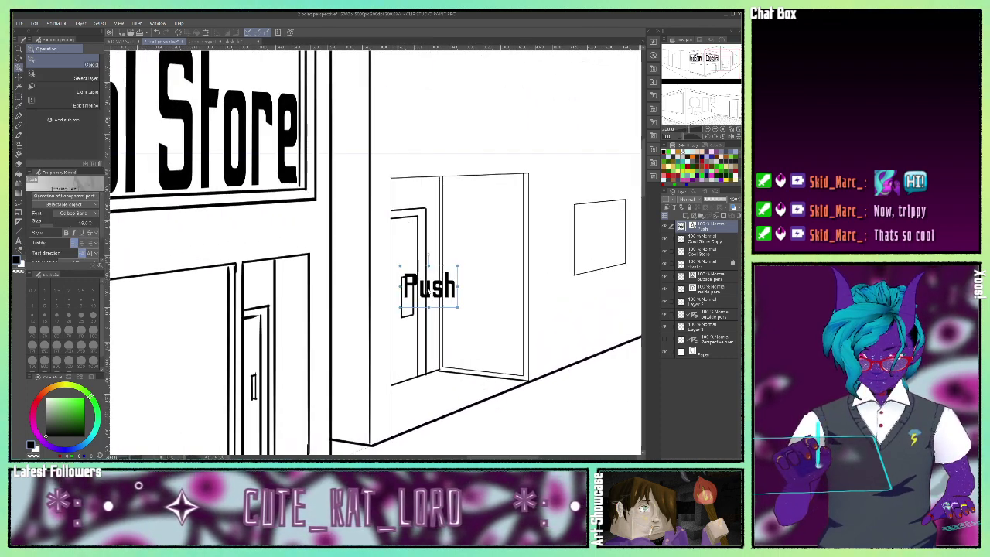
drag(418, 271, 415, 268)
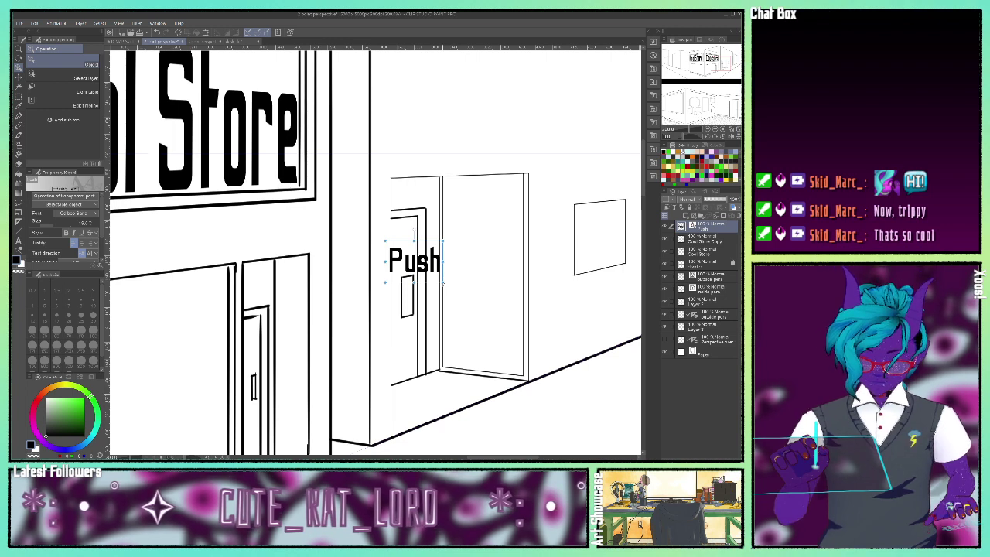
drag(443, 284, 441, 283)
key(ctrl+z)
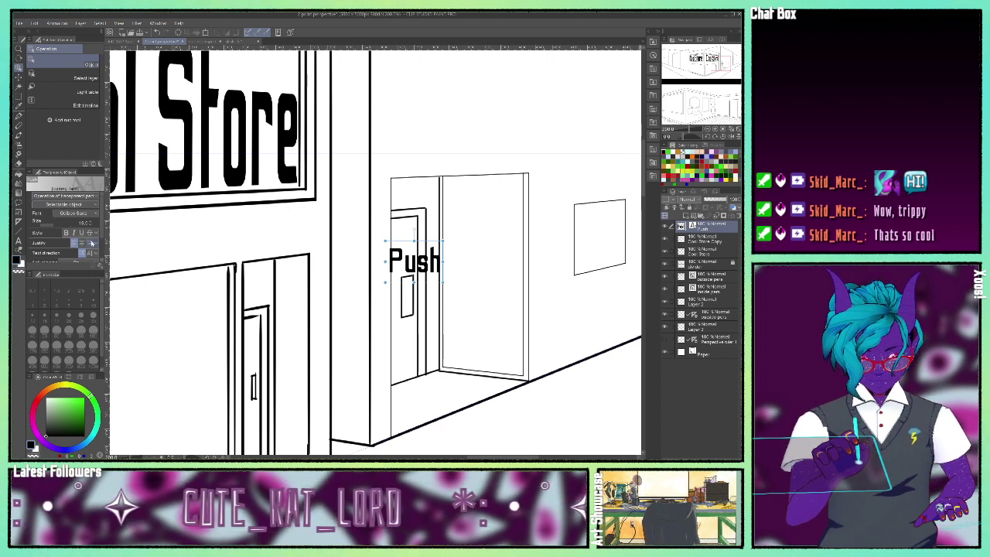
- Set the text's transform mode to Scale/Rotate with aspect ratio kept, and shrink "Push" to fit the door's width
scroll(87, 236, down, 2)
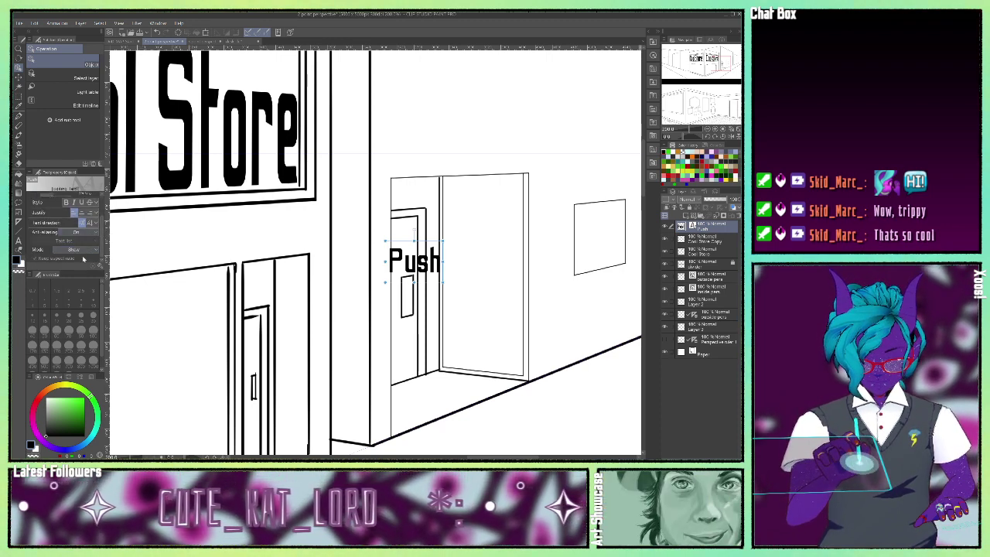
click(89, 250)
click(173, 45)
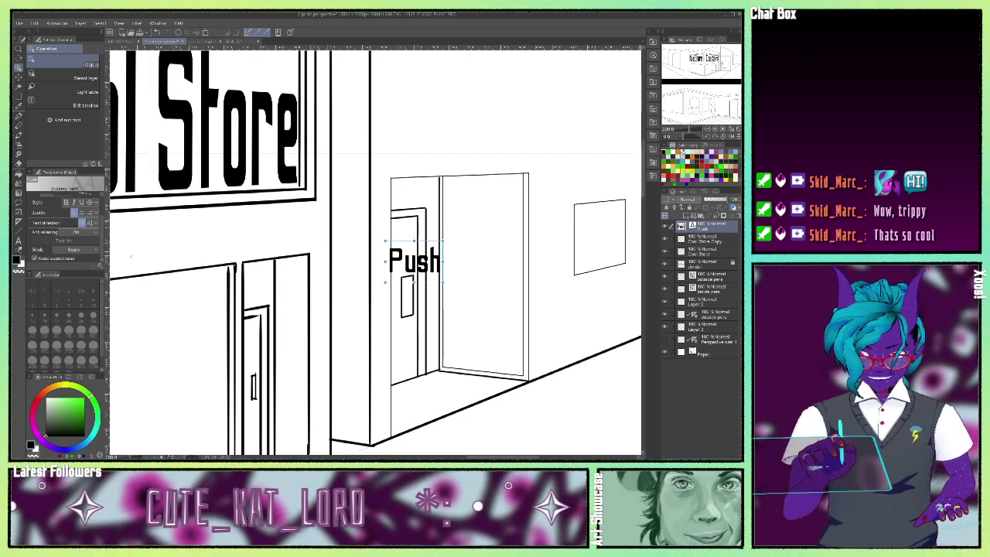
click(86, 253)
click(160, 32)
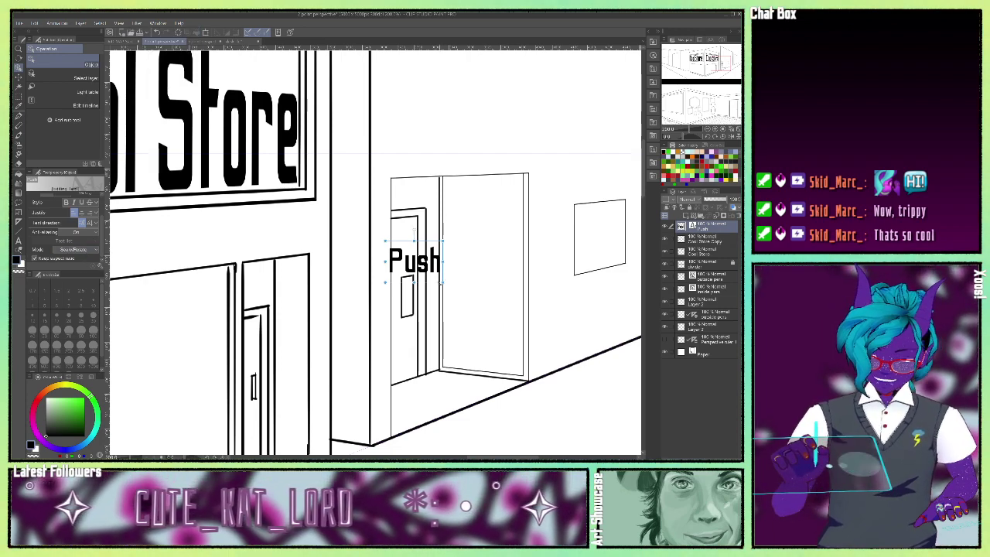
drag(444, 282, 422, 258)
key(ctrl+z)
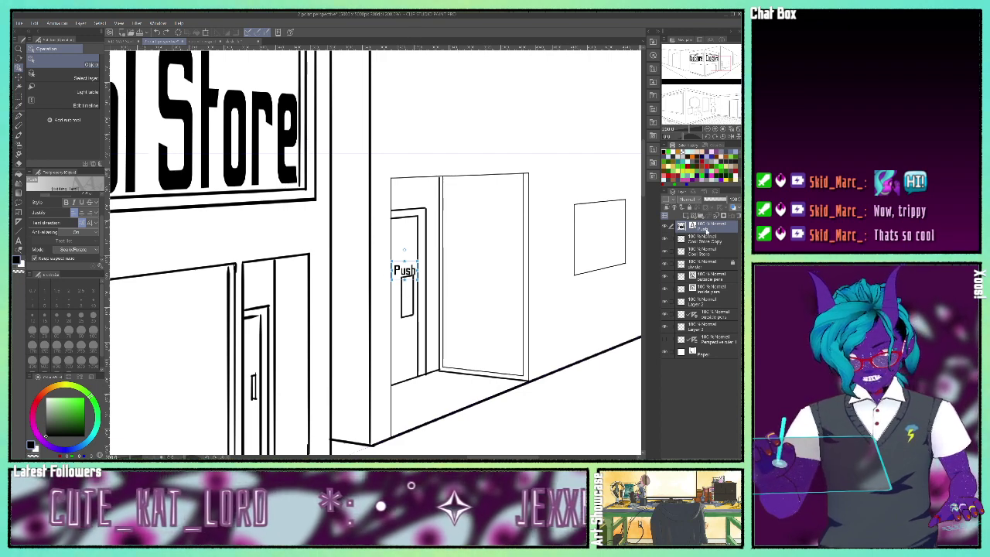
- Rasterize the "Push" text layer and distort the word into a smaller, slanted shape matching the door's perspective above the plate
click(80, 24)
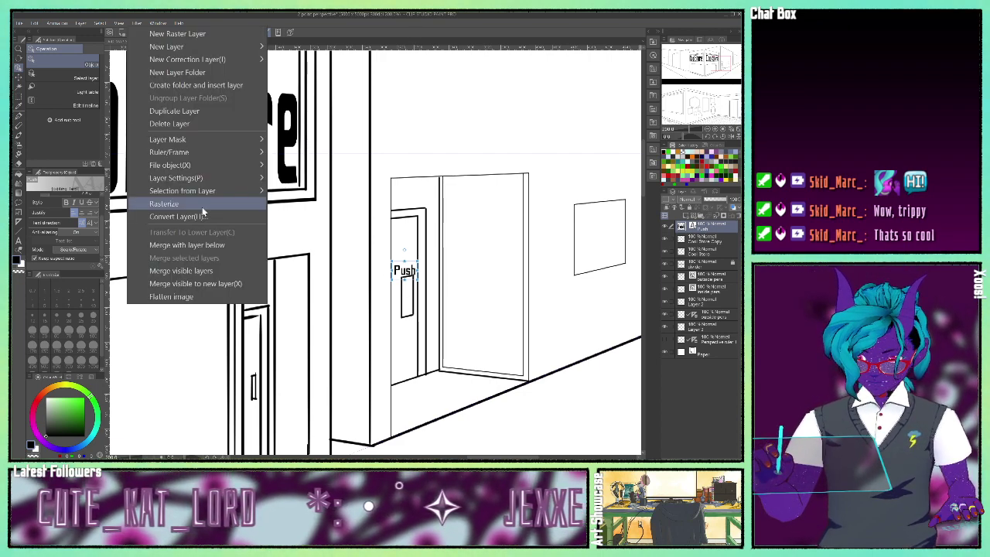
click(202, 205)
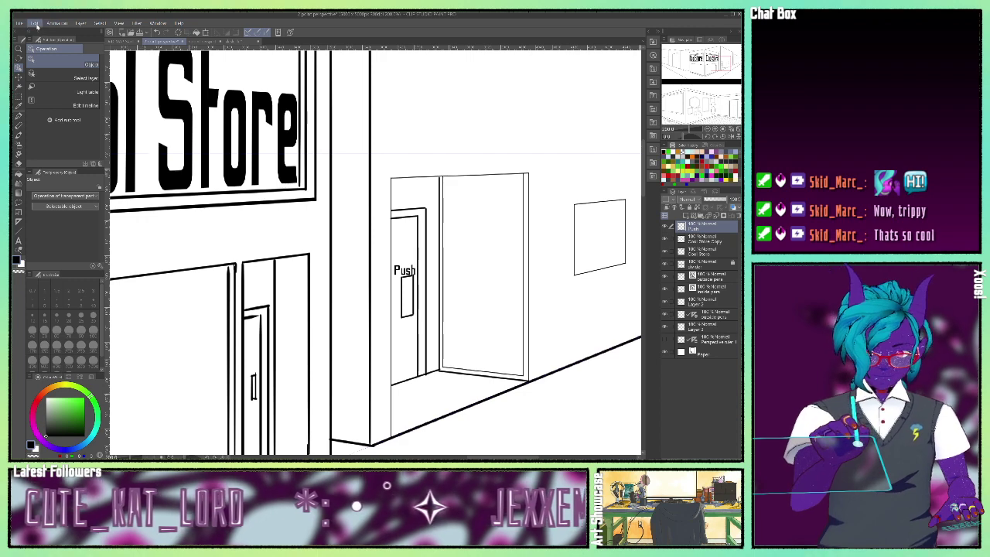
click(34, 22)
mouse_move(144, 26)
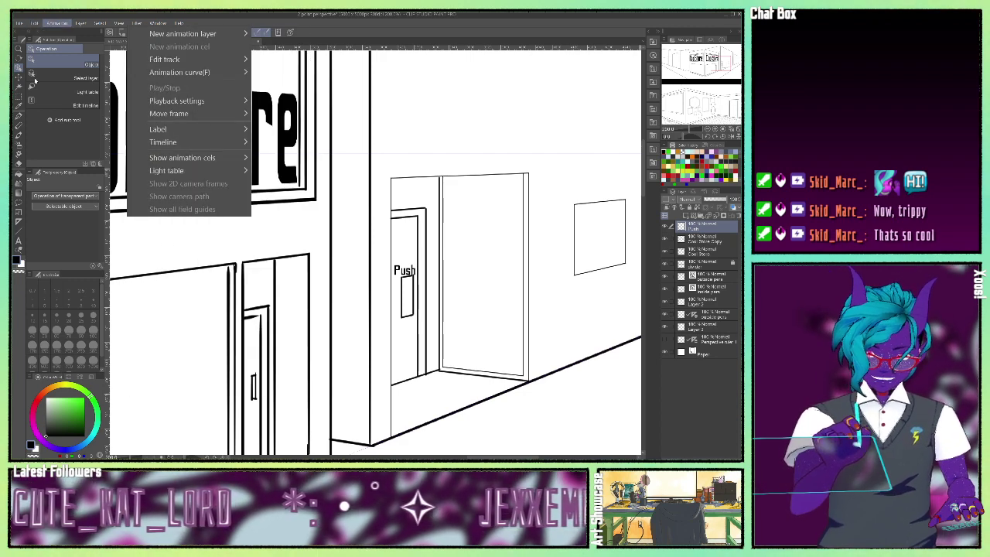
mouse_move(34, 24)
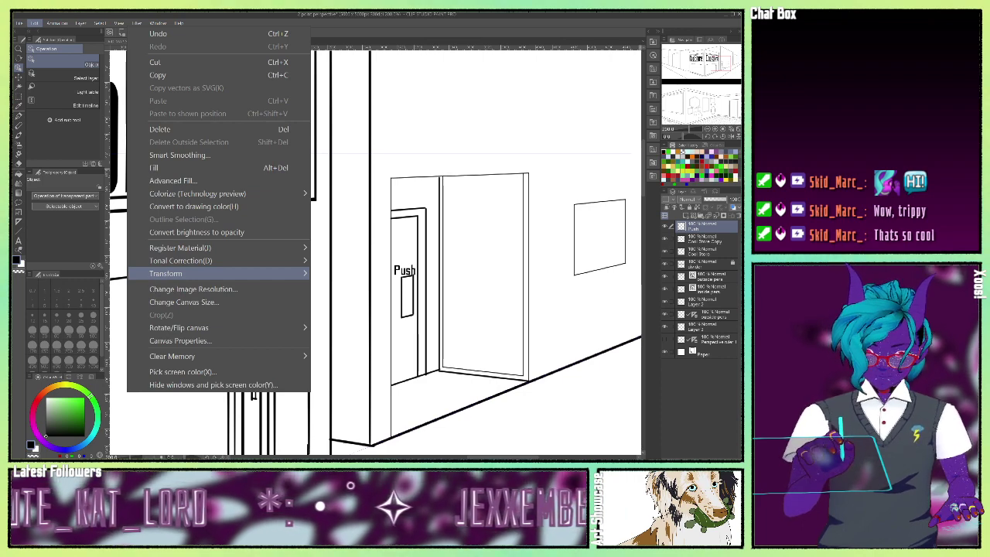
click(356, 325)
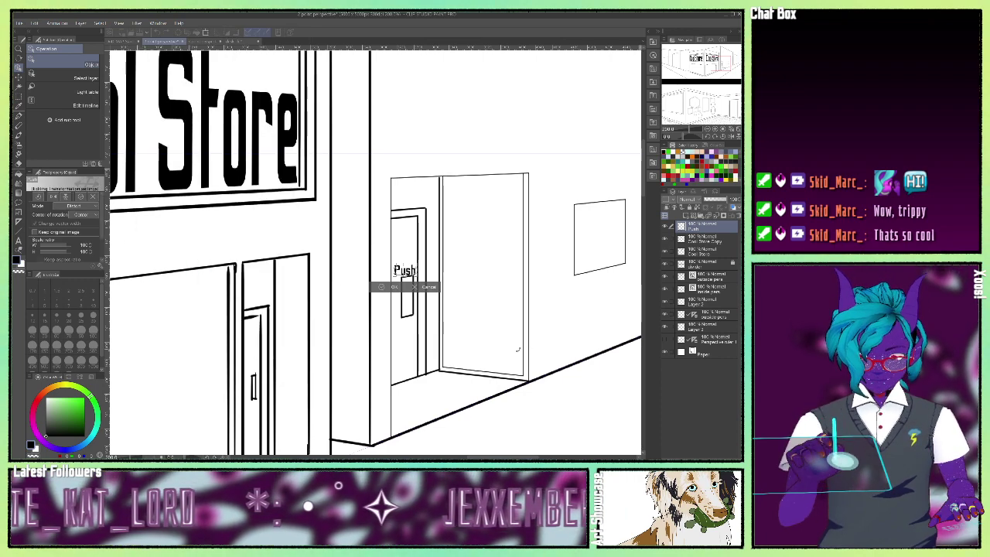
scroll(440, 291, up, 7)
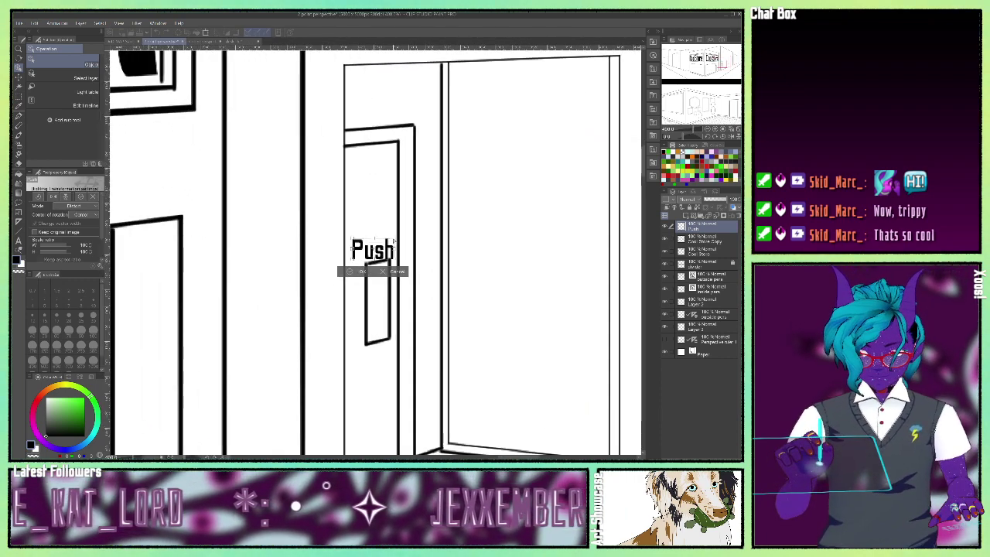
mouse_move(393, 239)
mouse_down()
mouse_move(396, 260)
mouse_move(394, 233)
mouse_up()
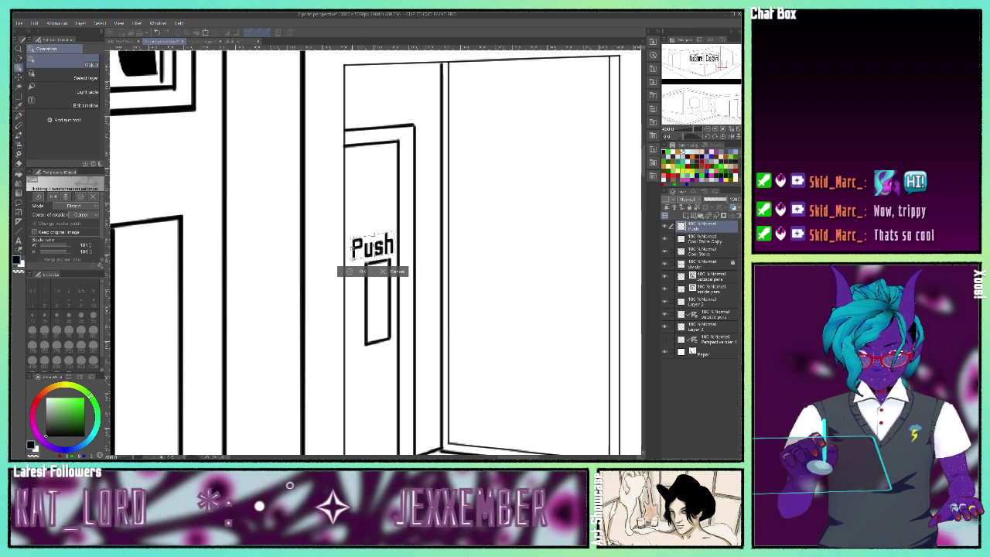
drag(353, 260, 390, 241)
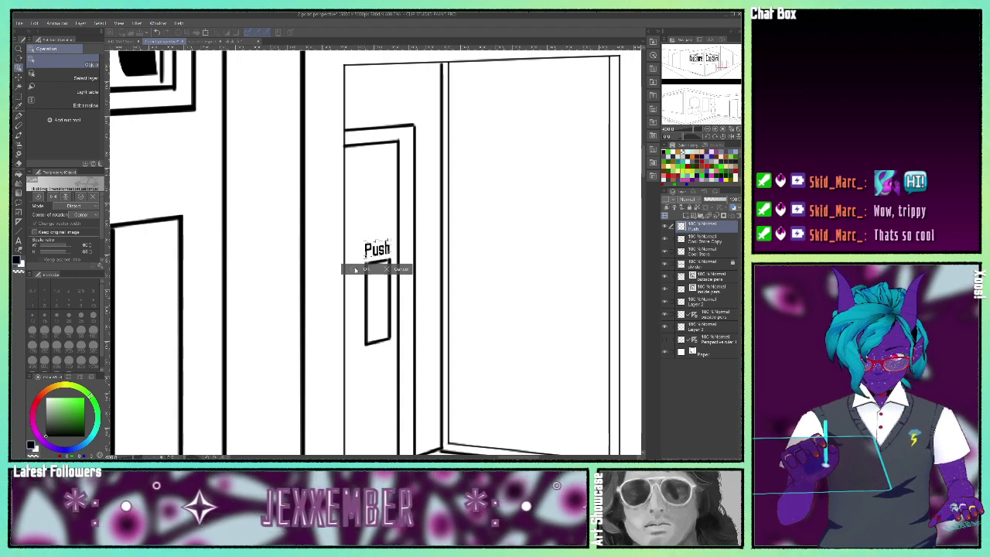
click(355, 269)
scroll(355, 270, down, 8)
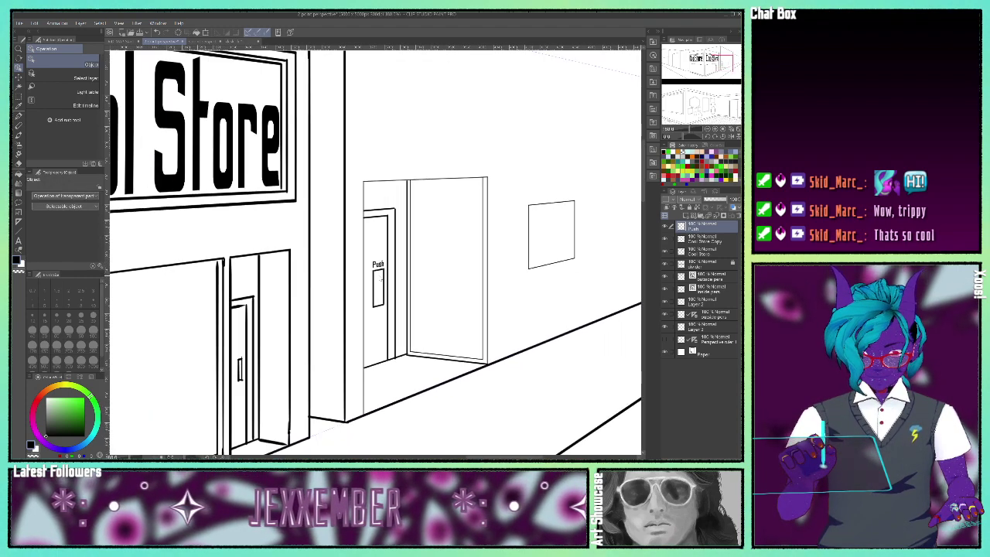
- On the outside perspective layer, draw straight lines for the window opening's inner bottom edge and far vertical edge
scroll(375, 252, down, 8)
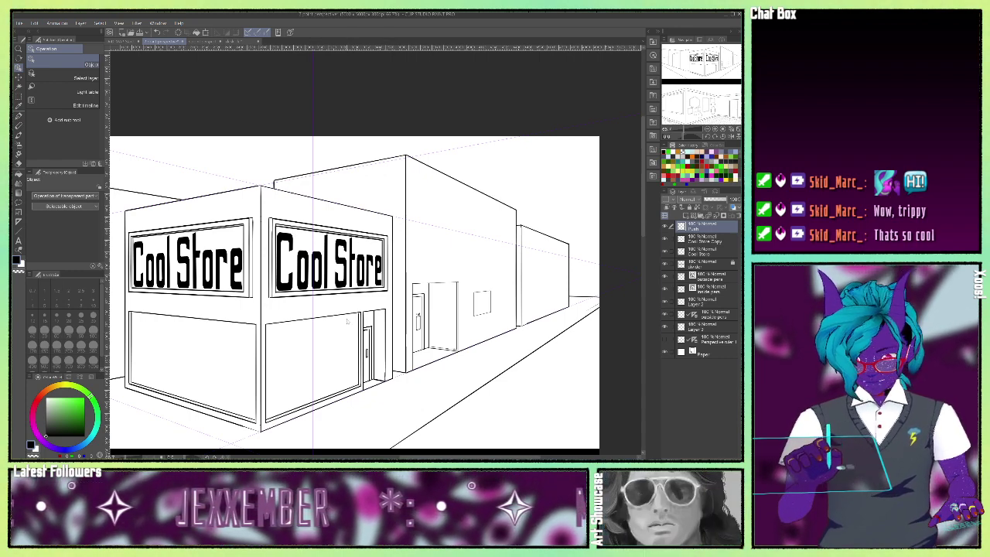
scroll(448, 352, up, 5)
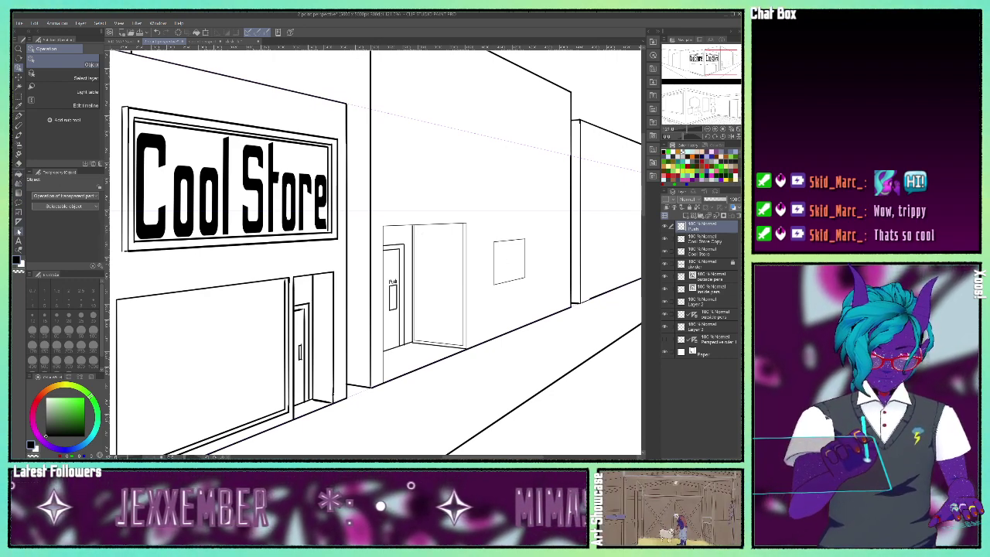
click(19, 231)
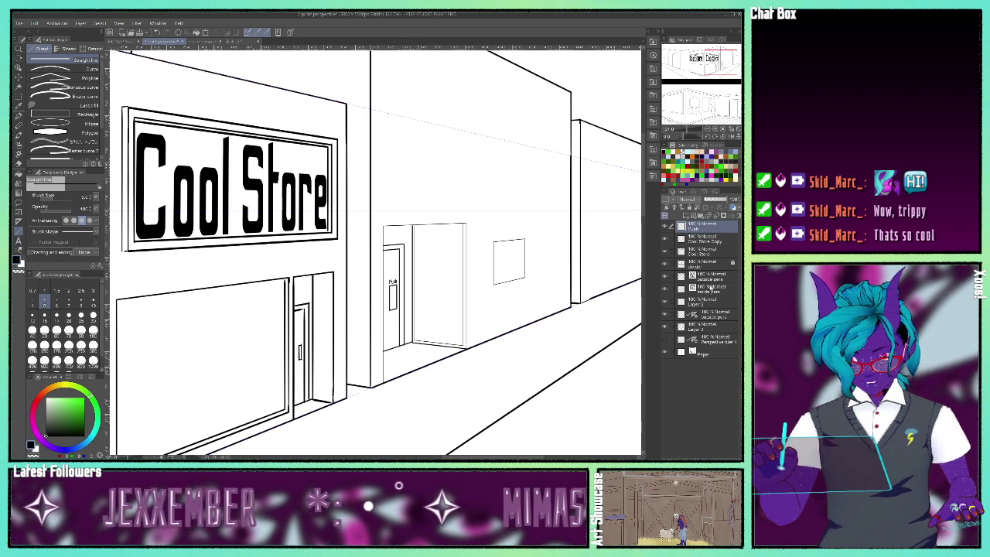
click(712, 278)
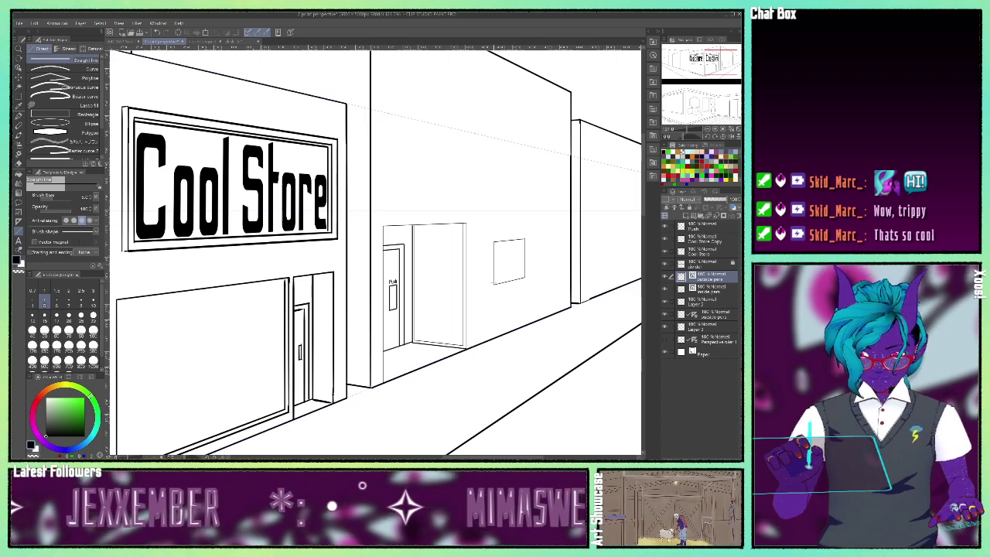
drag(493, 282, 523, 276)
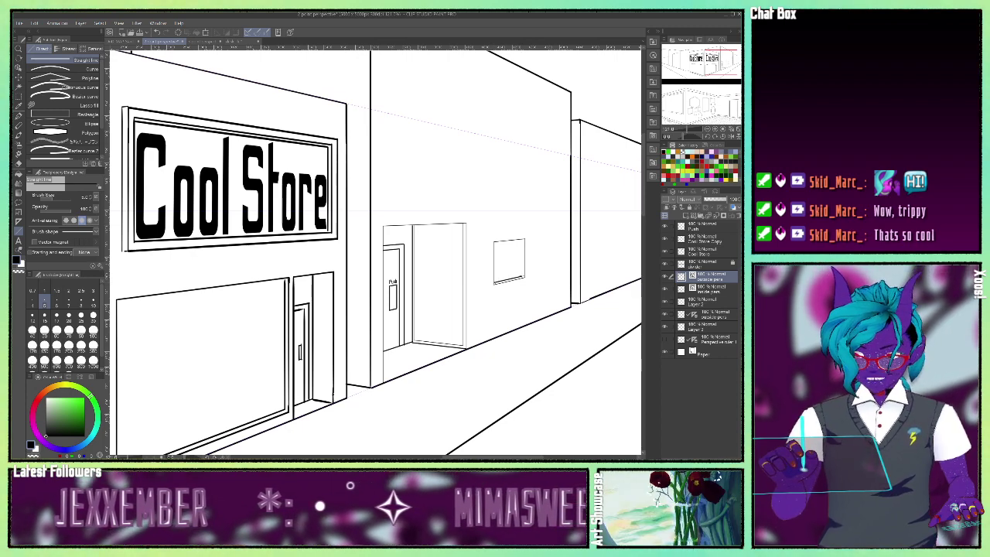
drag(524, 276, 524, 242)
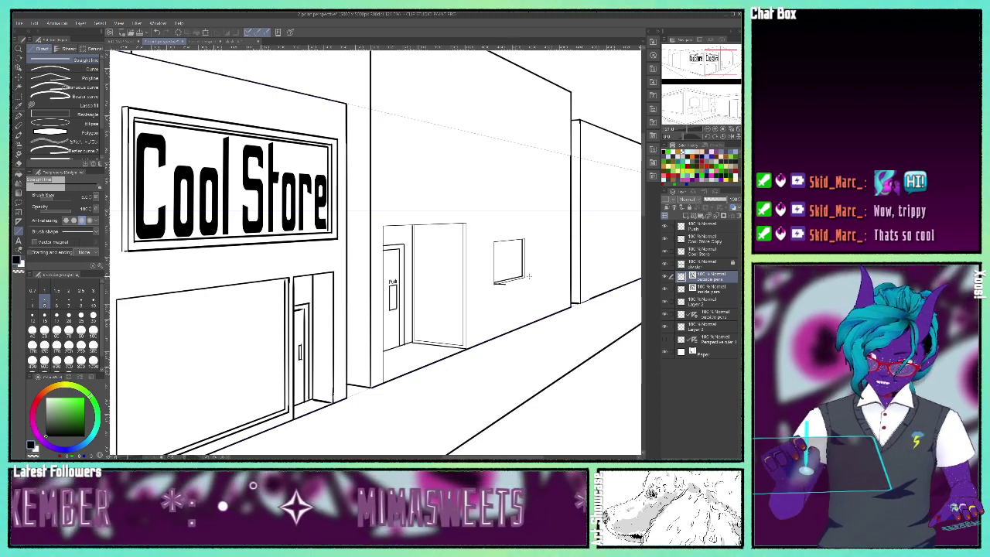
- Draw a protruding sill under the window, with short side edges, a long front edge and a lower front face for thickness
drag(523, 276, 530, 277)
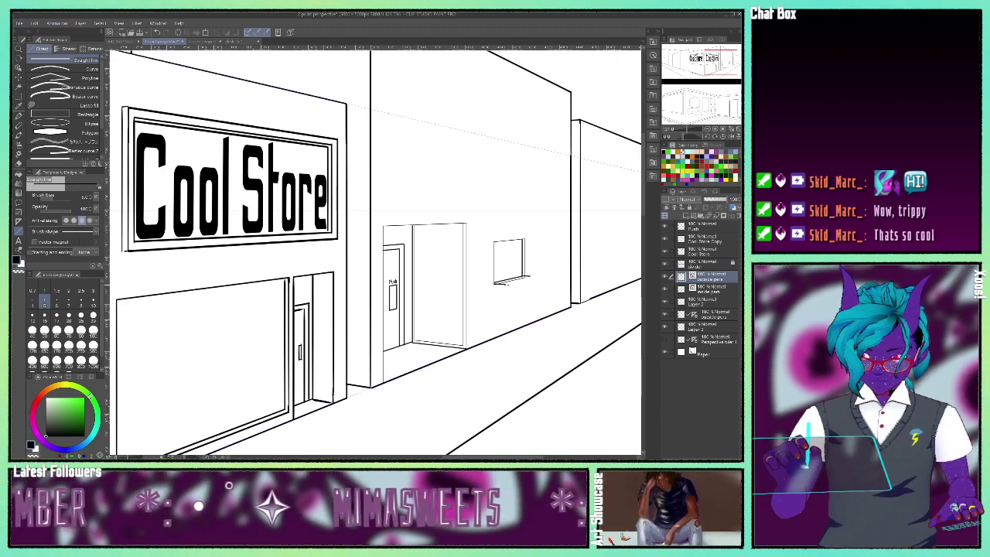
drag(495, 285, 529, 278)
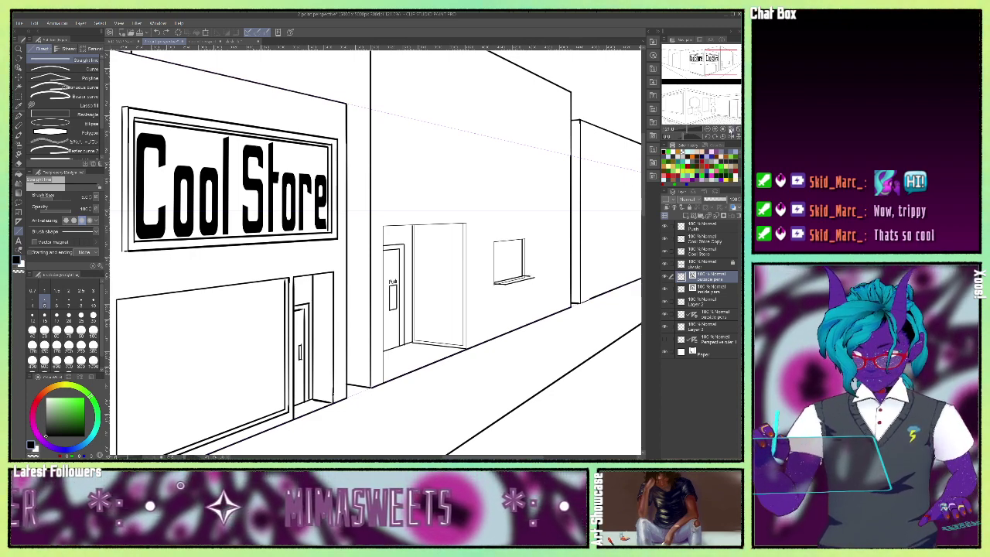
click(716, 129)
scroll(572, 283, up, 1)
scroll(450, 314, up, 1)
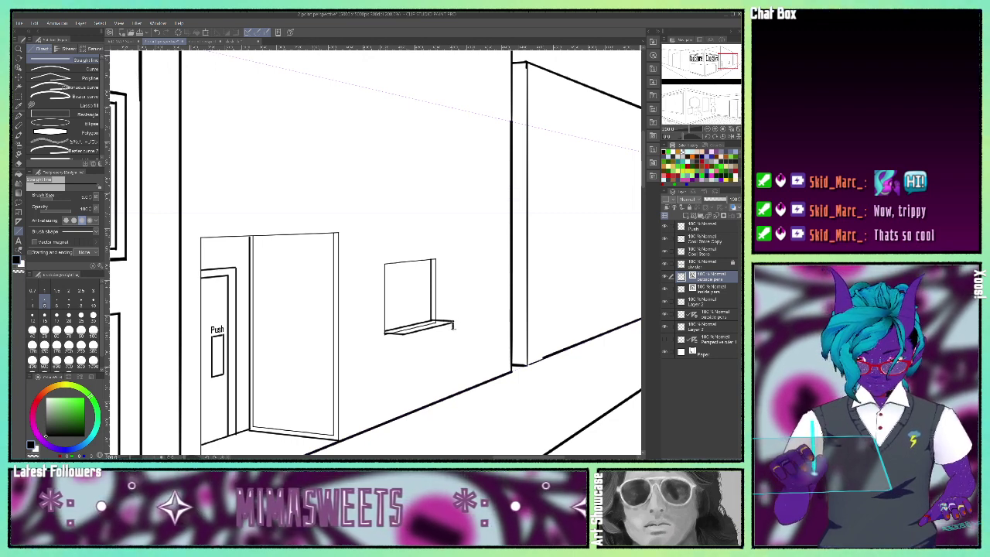
drag(454, 327, 403, 342)
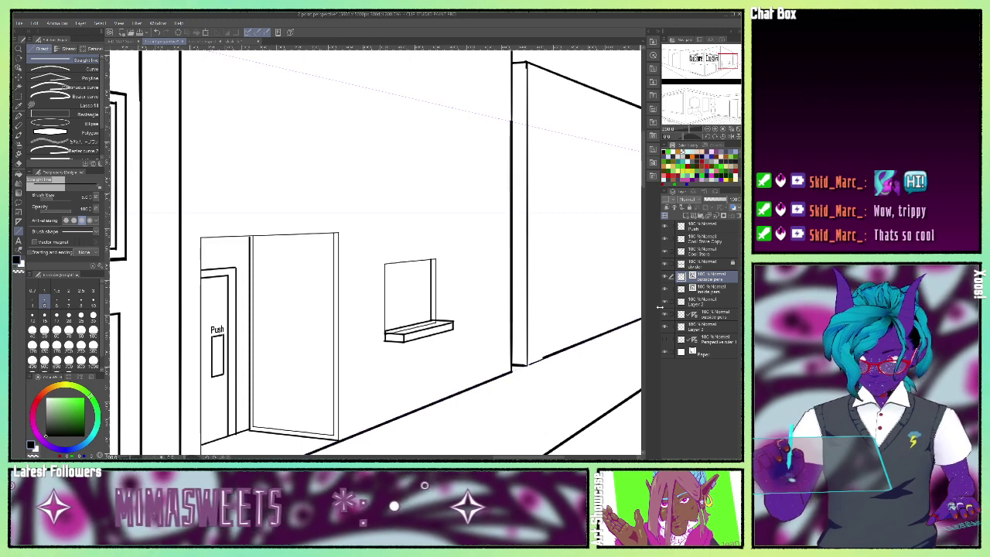
- Hide and reshow the inside perspective layer to examine which lines it holds, and reselect the outside perspective layer
click(665, 290)
click(665, 289)
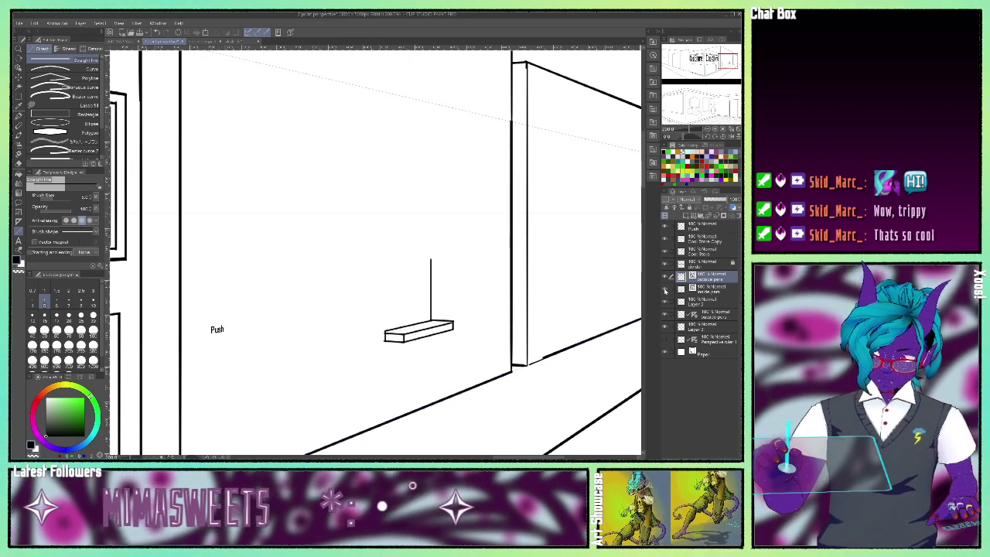
click(694, 291)
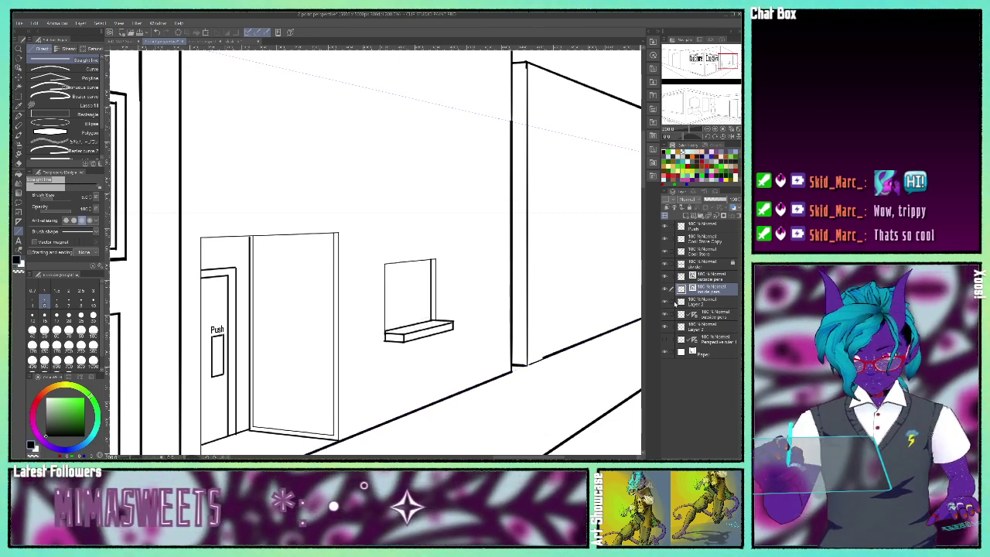
click(699, 276)
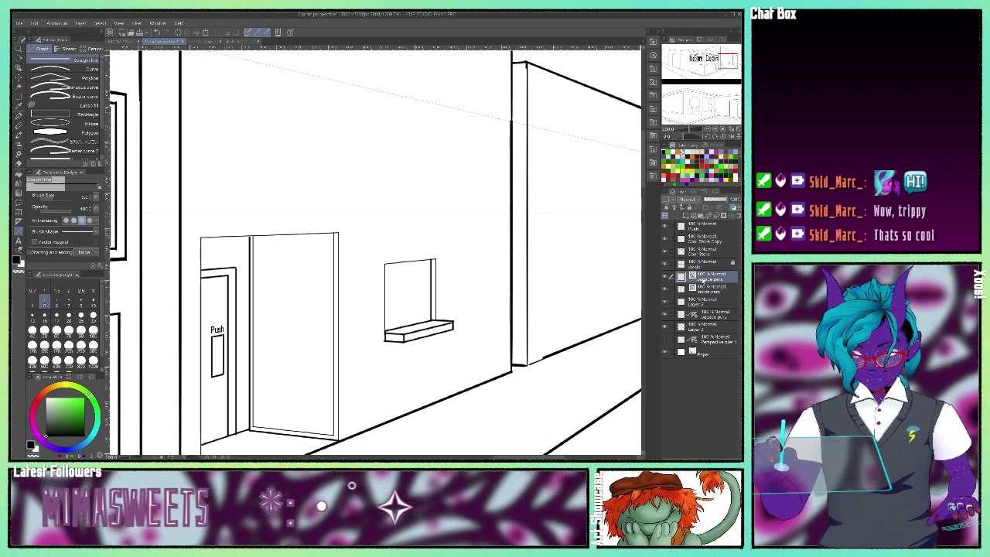
drag(727, 62, 668, 62)
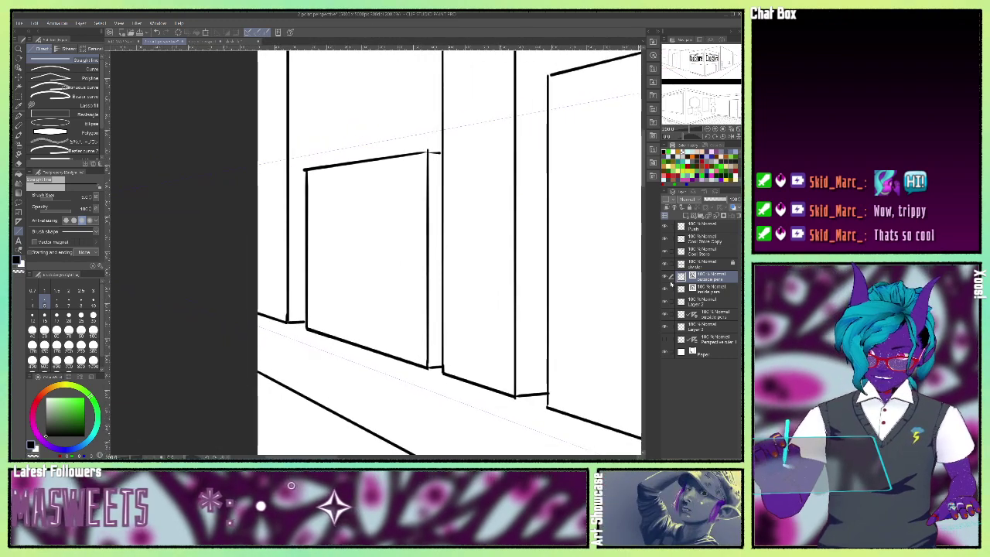
- Draw a rectangular garage door on the low building's front and divide it into panels with seven straight lines receding in perspective
click(50, 114)
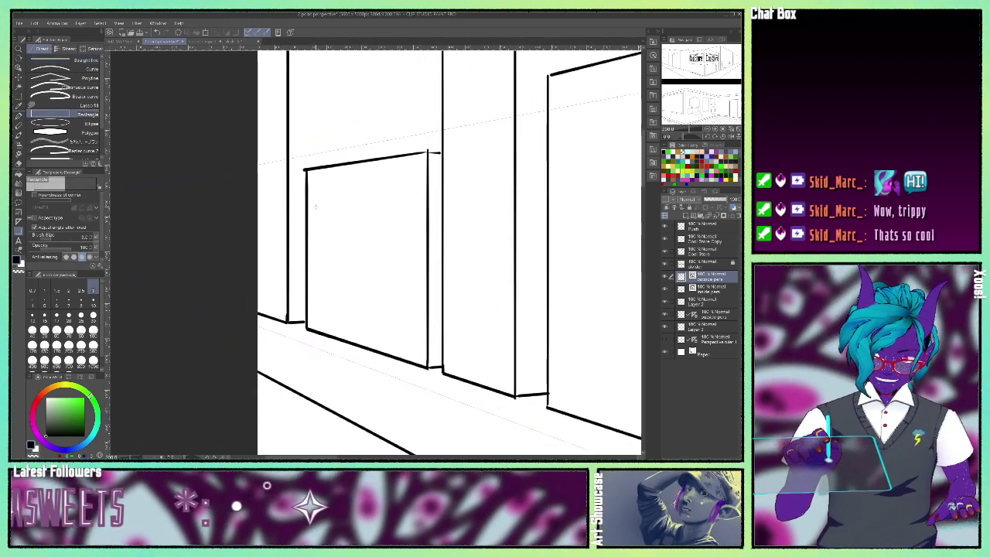
drag(316, 206, 414, 363)
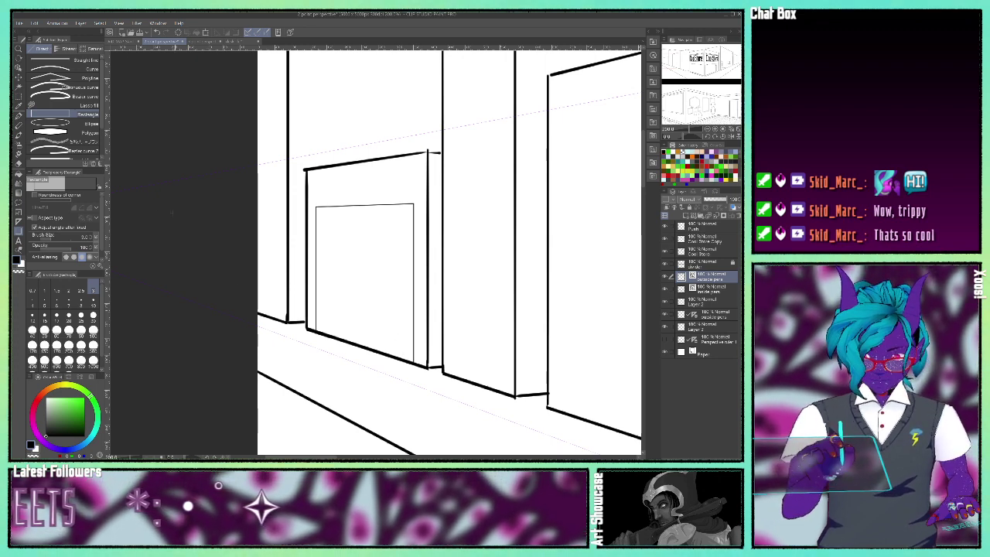
click(62, 59)
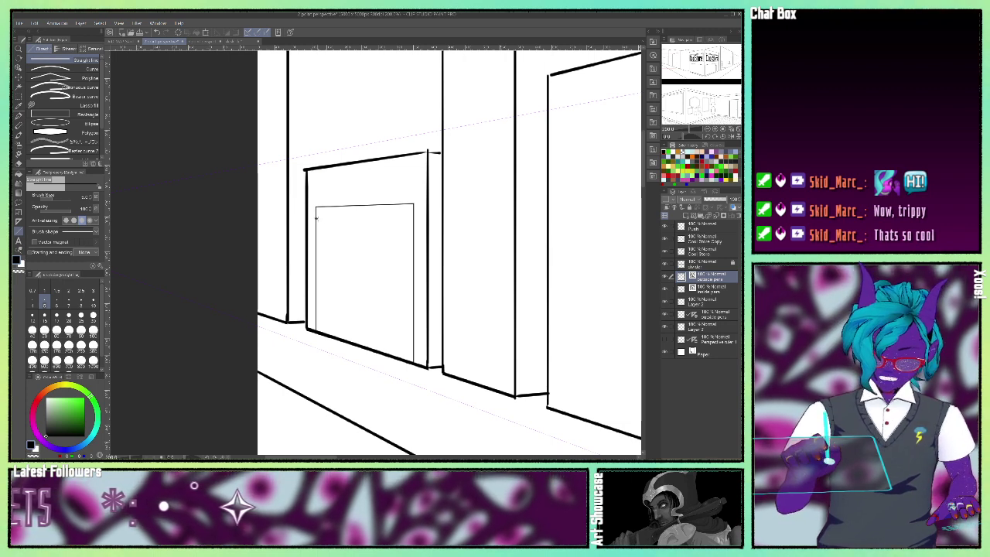
drag(320, 218, 402, 220)
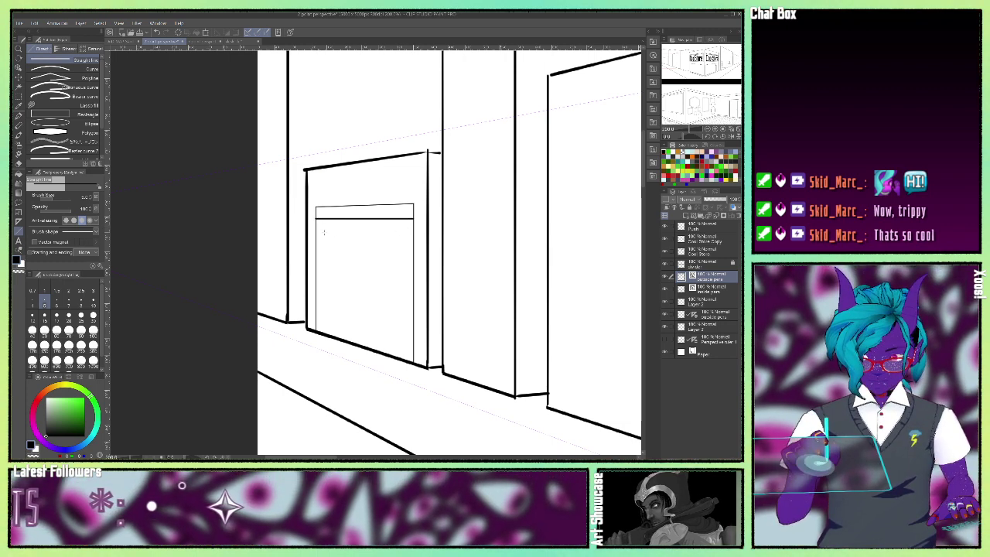
drag(315, 234, 412, 241)
drag(314, 254, 413, 264)
drag(315, 272, 413, 286)
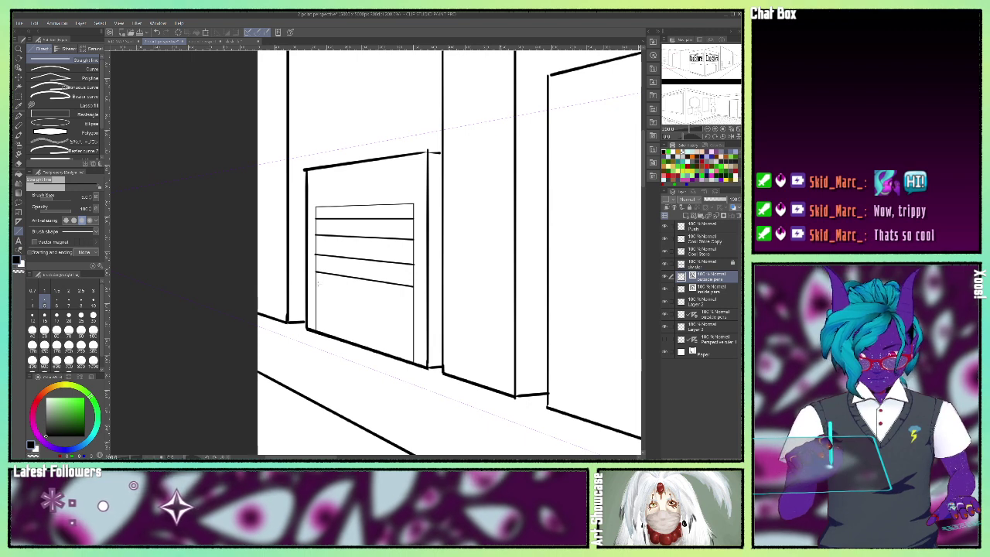
drag(316, 287, 413, 306)
drag(315, 301, 413, 324)
drag(315, 316, 413, 344)
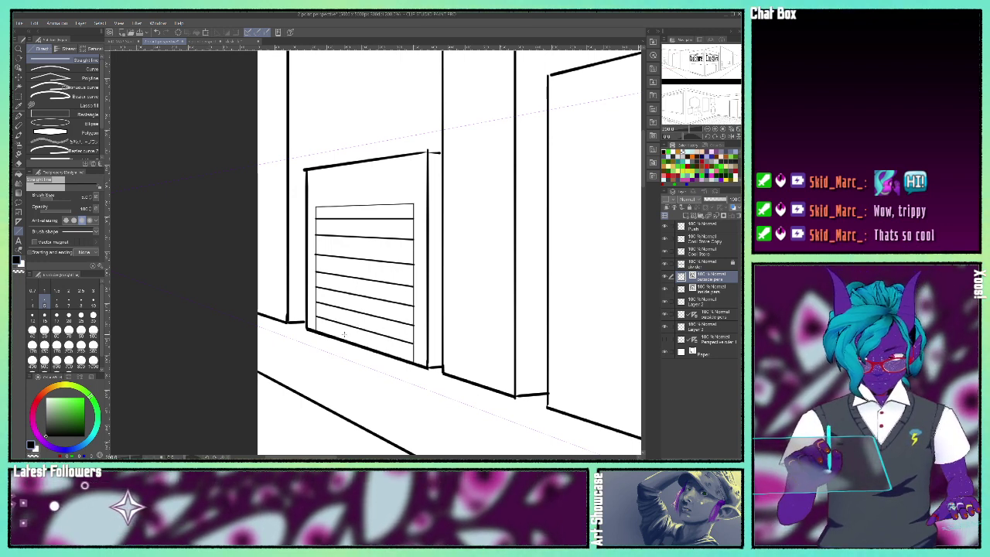
- Add a small handle near the bottom of the garage door and outline a thin frame around its sides and top
drag(355, 338, 369, 343)
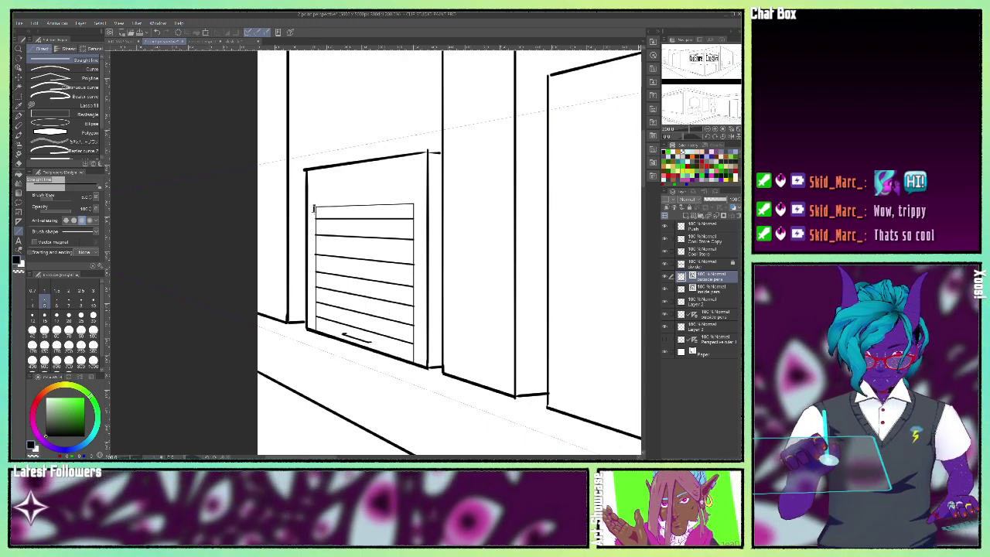
drag(313, 209, 313, 331)
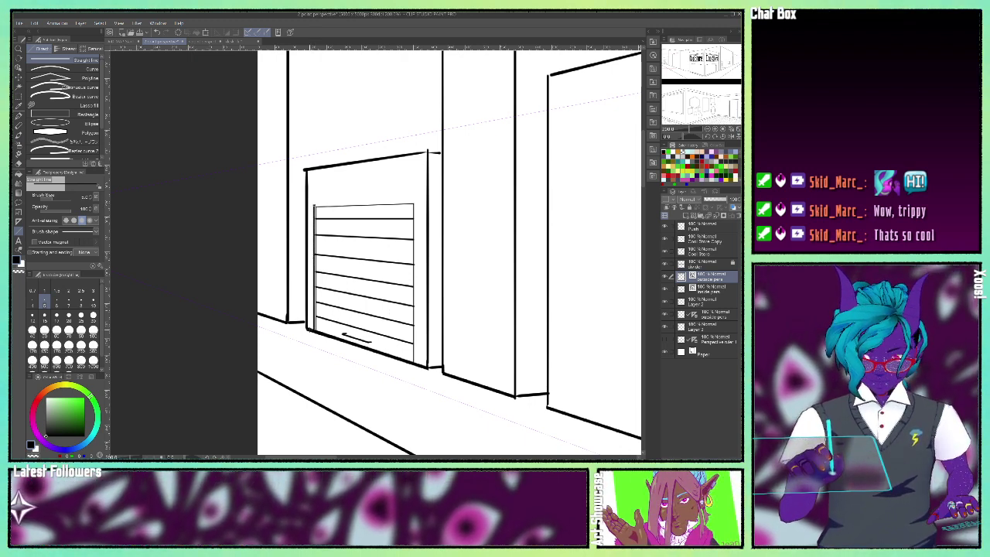
key(ctrl+z)
mouse_move(316, 205)
mouse_down()
mouse_move(413, 202)
mouse_move(416, 360)
mouse_up()
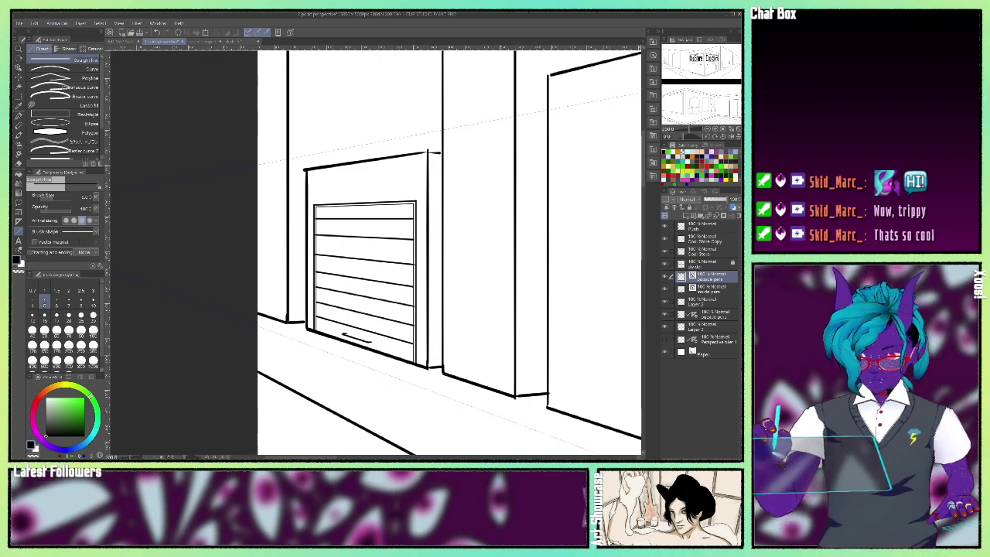
- Construct a perspective box above the garage front and cross it with two corner-to-corner diagonals to find its centre
drag(452, 170, 464, 245)
mouse_move(319, 246)
mouse_down()
mouse_move(319, 151)
mouse_move(433, 104)
mouse_up()
drag(438, 229, 439, 103)
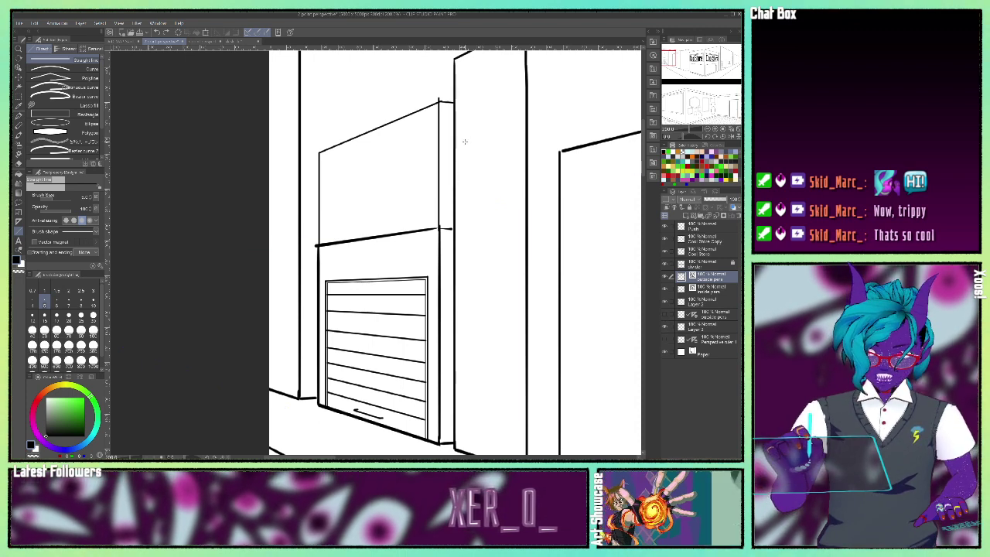
drag(438, 102, 317, 245)
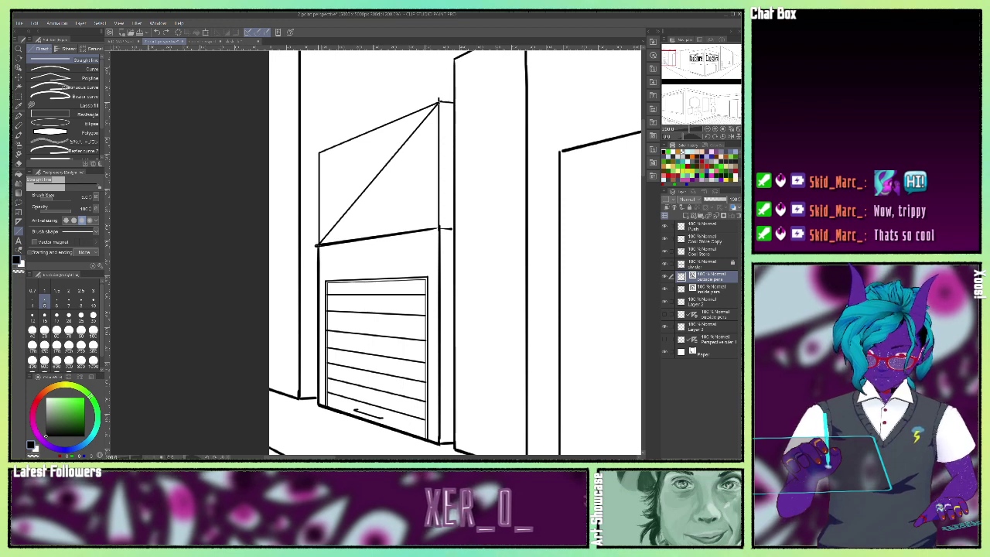
drag(319, 153, 439, 229)
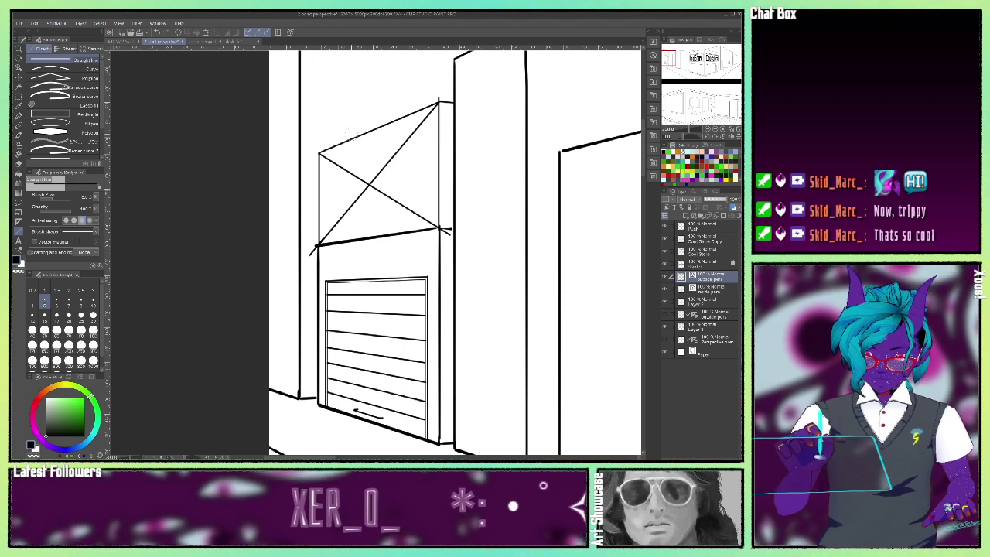
- Erase the box and the diagonals' upper halves to leave a gable, and draw the roof ridge back to the neighbouring building
drag(349, 129, 324, 163)
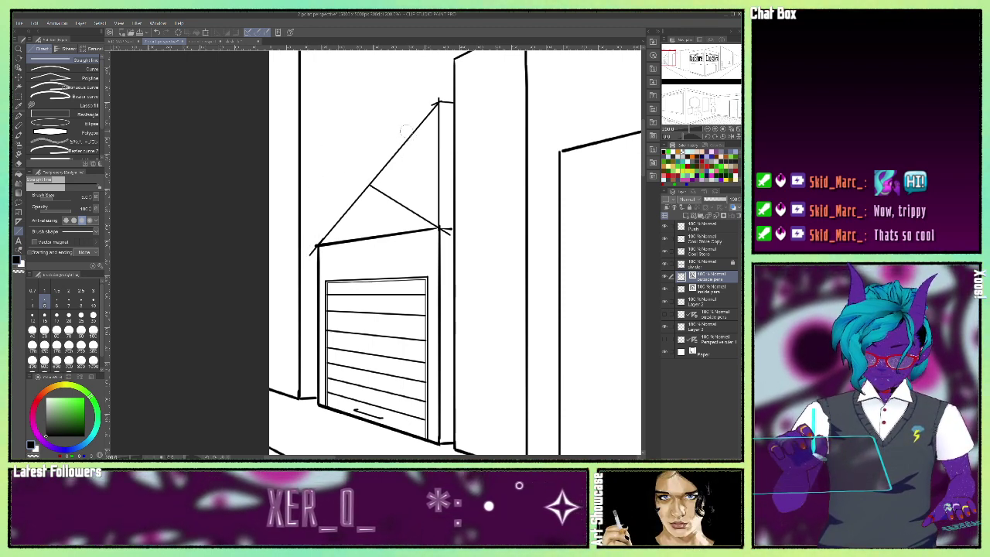
mouse_move(402, 132)
mouse_down()
mouse_move(431, 152)
mouse_move(441, 105)
mouse_move(431, 108)
mouse_up()
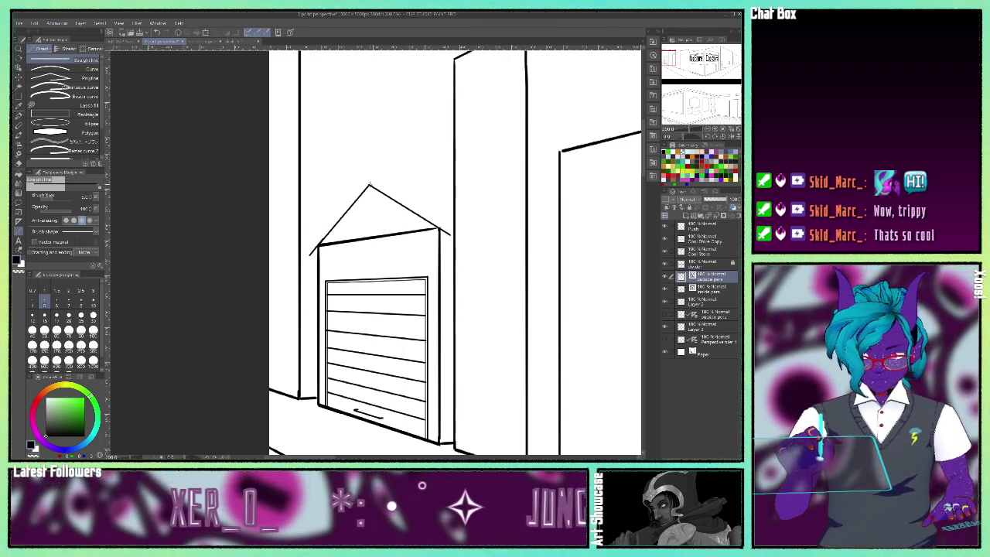
drag(369, 184, 451, 187)
key(ctrl+z)
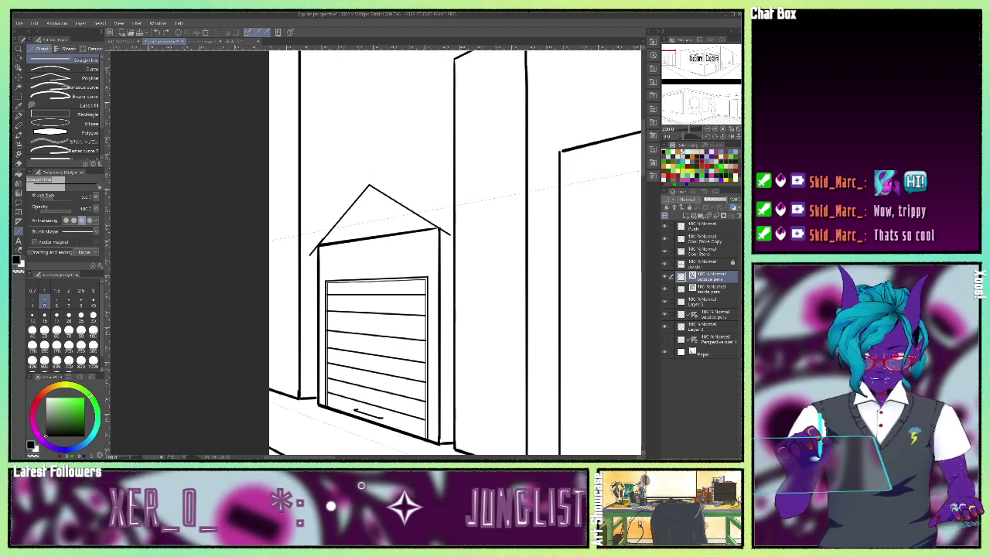
drag(371, 185, 455, 187)
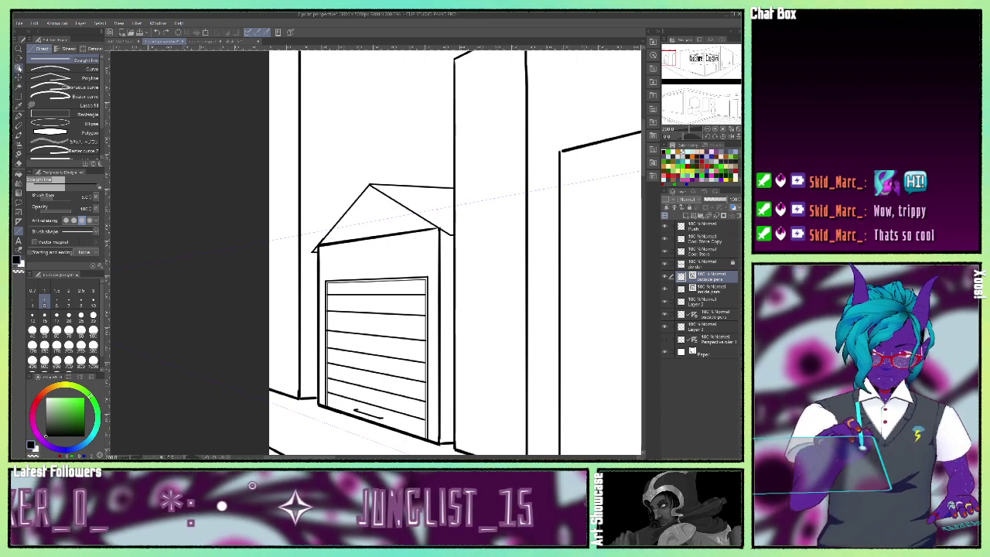
- Select both gable slope lines as objects and nudge them slightly outward from the garage front for a roof overhang
click(19, 68)
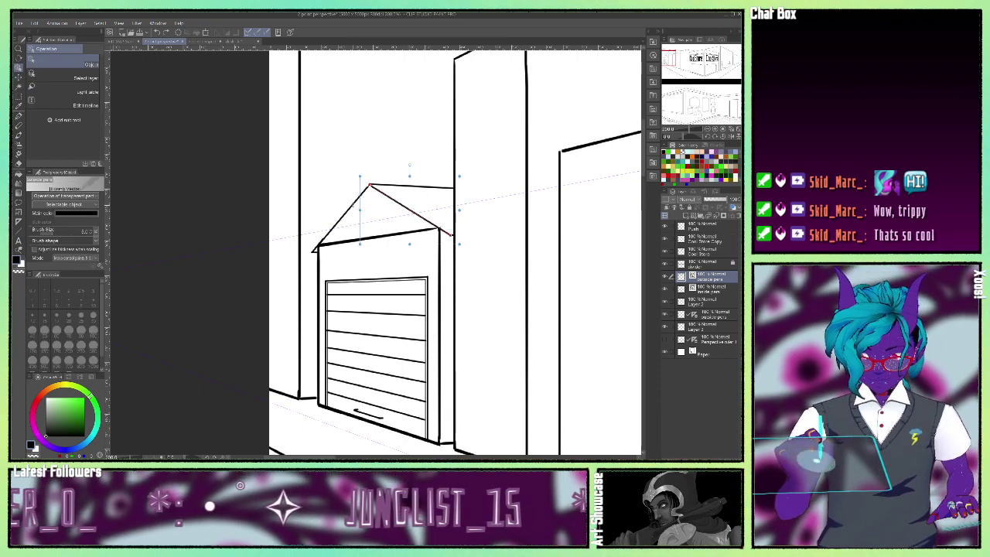
click(350, 212)
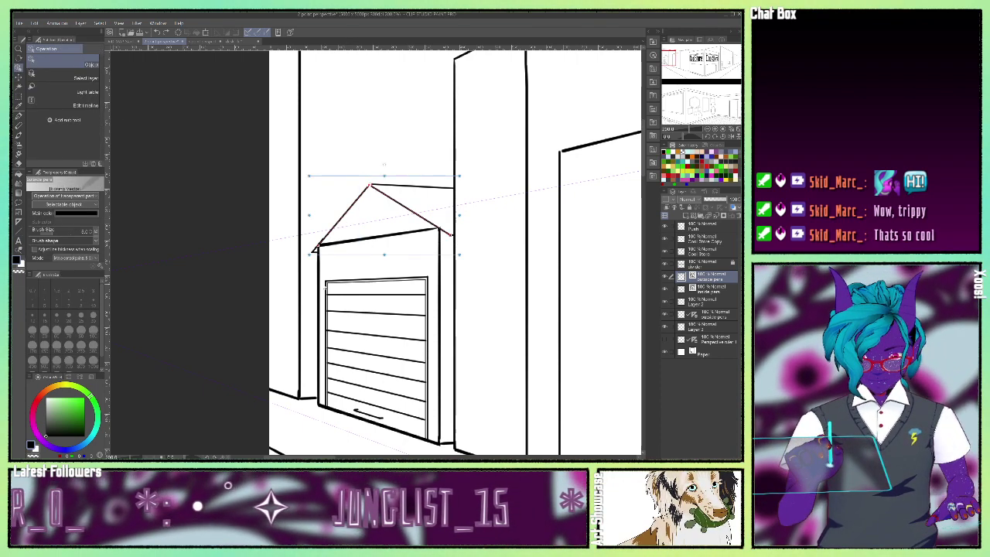
key(Left)
key(Left)
key(Left)
key(Left)
key(Left)
key(Left)
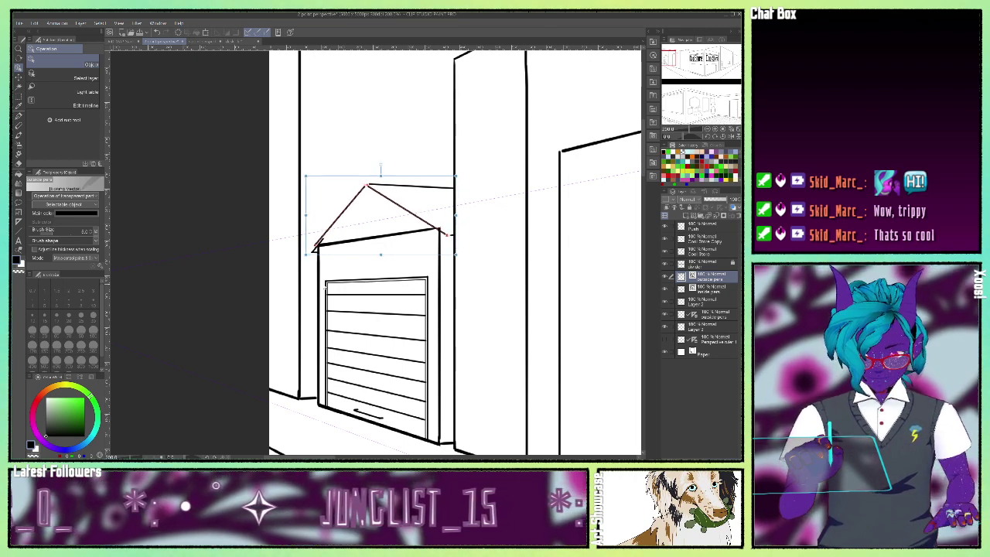
key(Left)
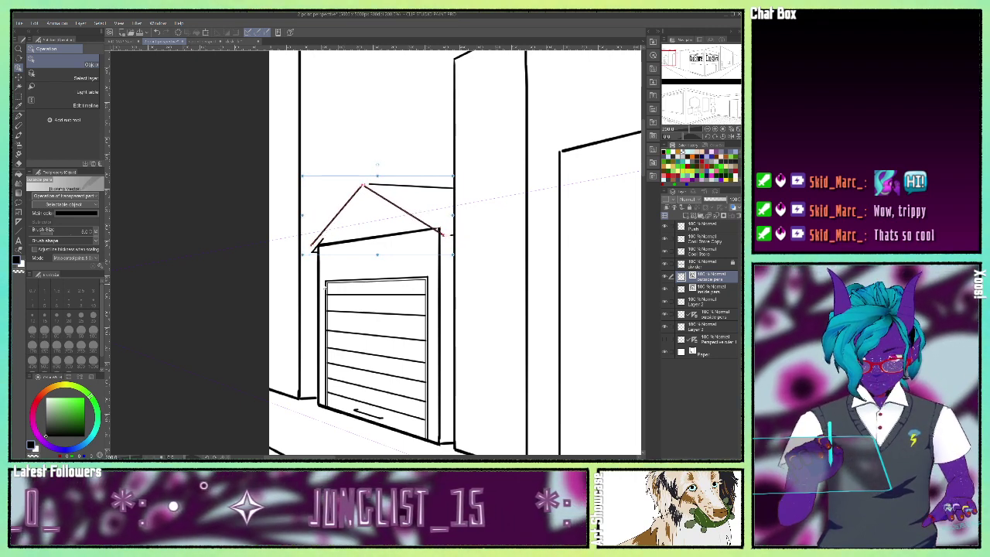
key(Down)
key(Down)
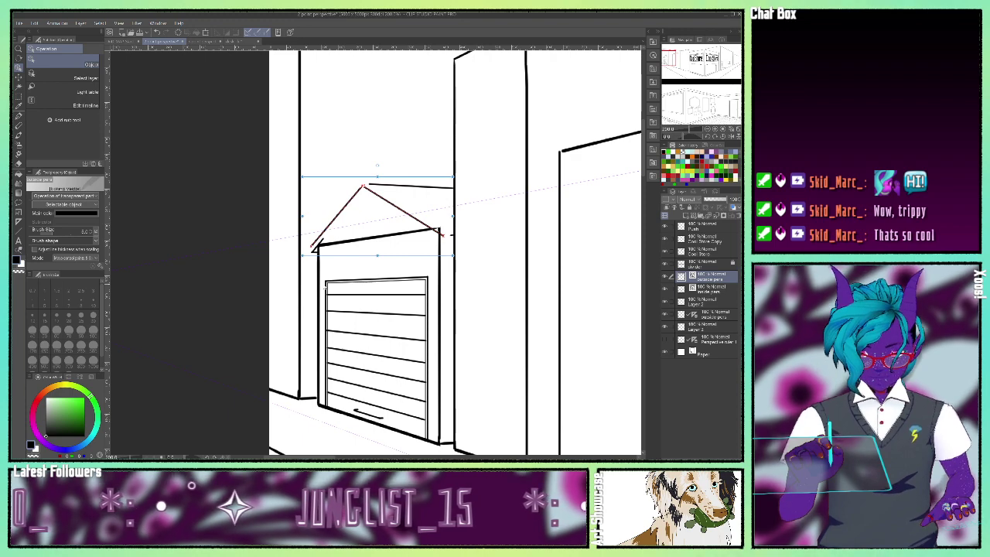
key(Up)
click(435, 188)
click(395, 150)
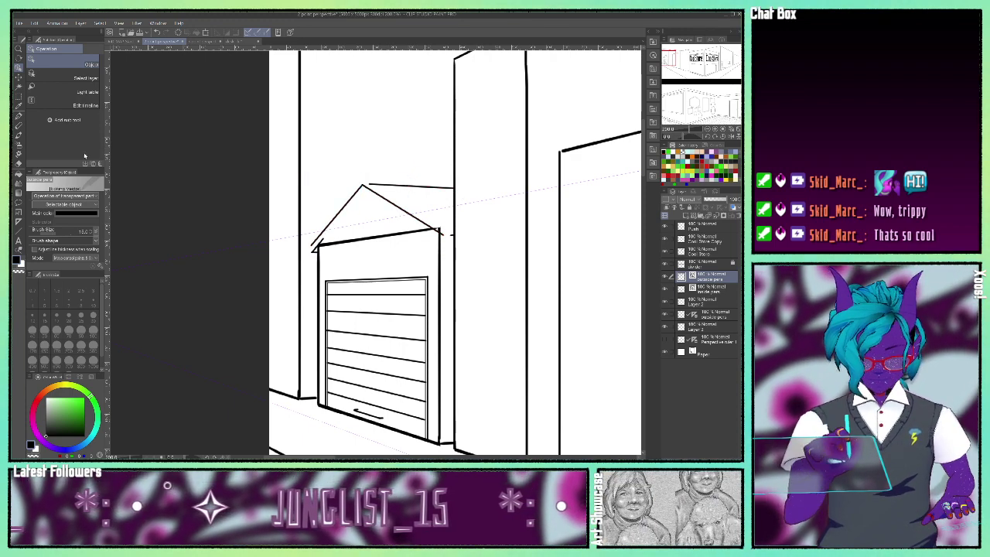
- Extend the ridge and eave lines to the shifted gable and add an inner slope line for the roof's thickness
click(19, 115)
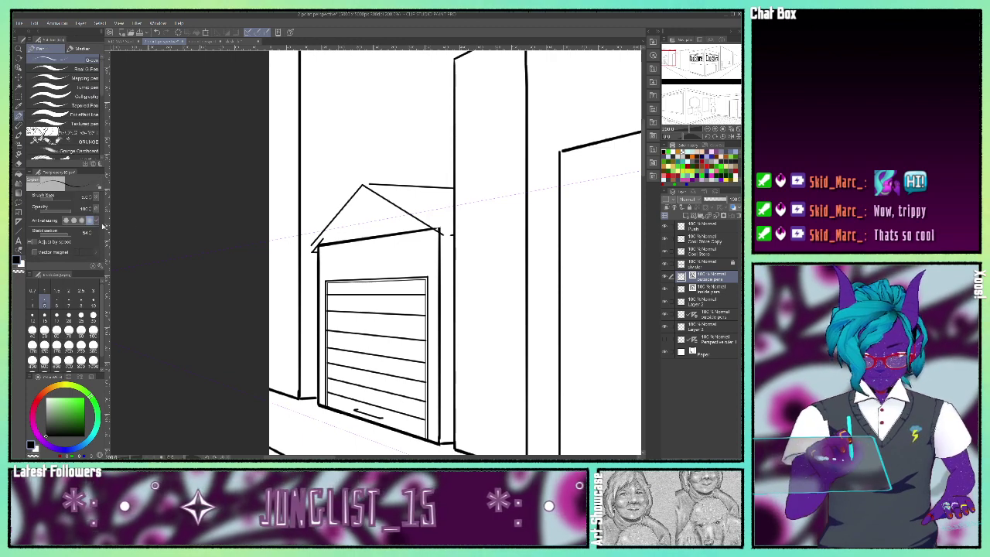
click(19, 231)
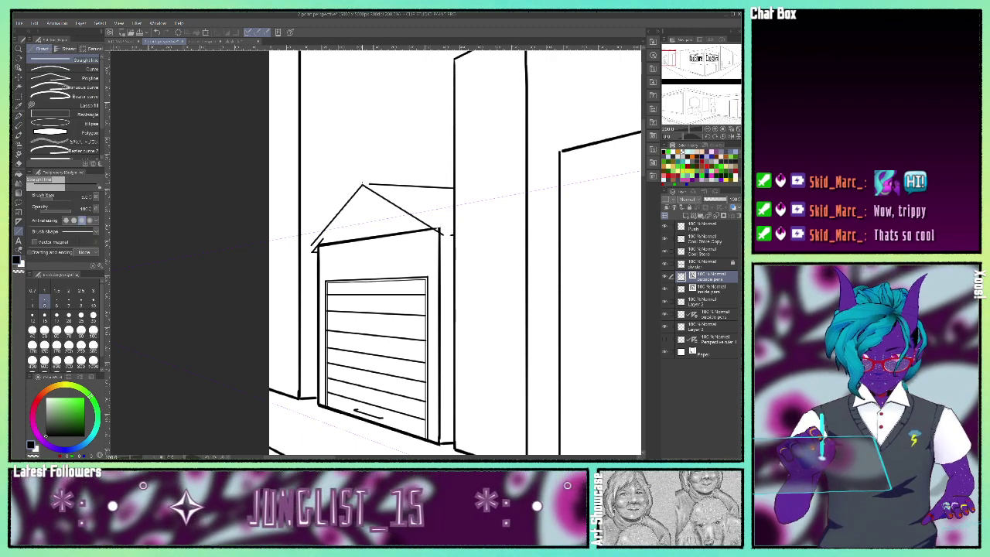
drag(363, 185, 444, 186)
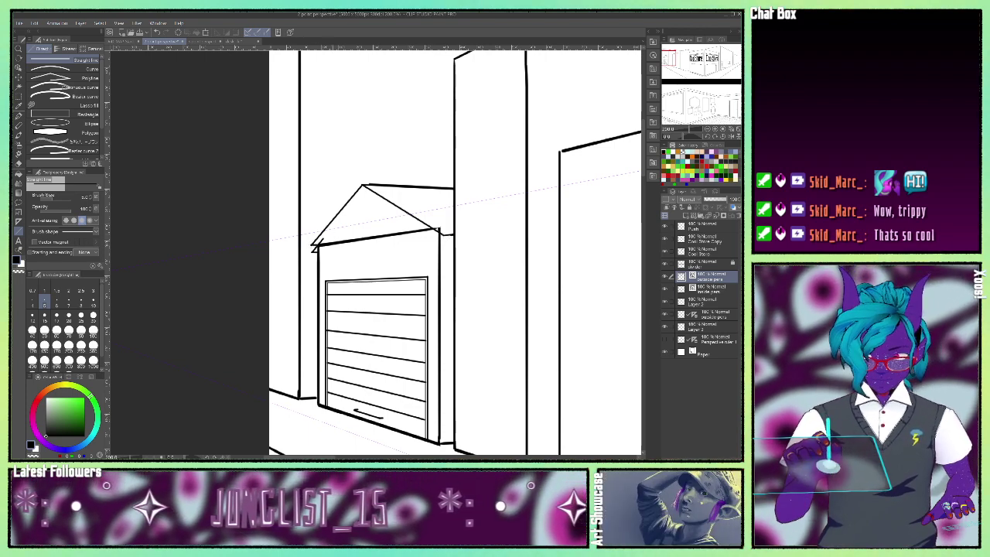
drag(317, 244, 357, 237)
key(ctrl+z)
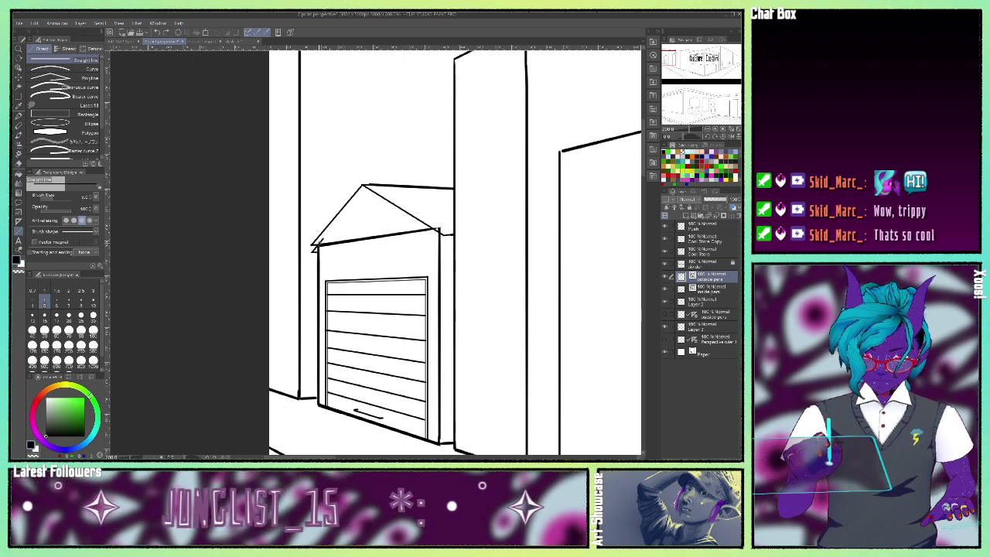
drag(319, 243, 366, 195)
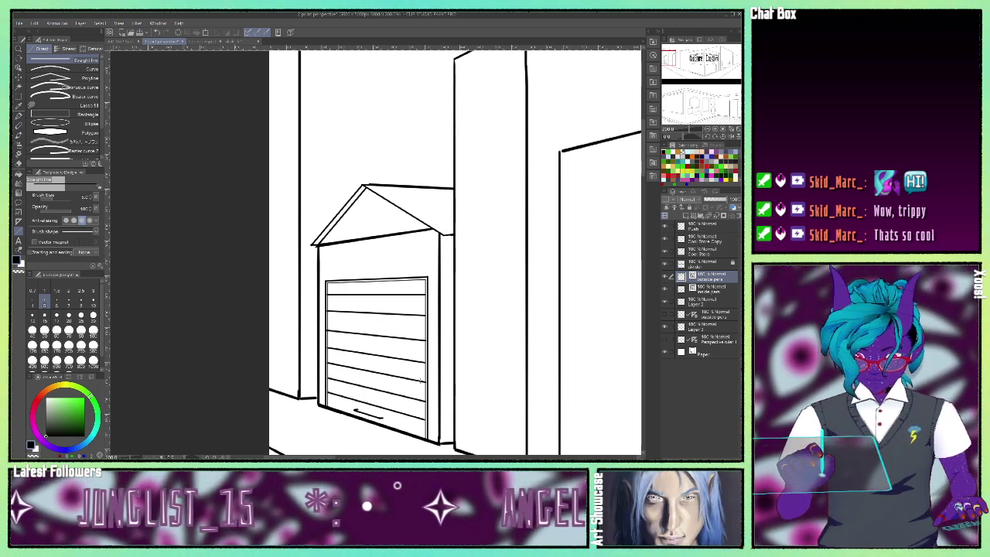
- Bring the interior room scene into view and show its perspective ruler
drag(666, 58, 710, 111)
click(707, 129)
click(707, 130)
click(707, 130)
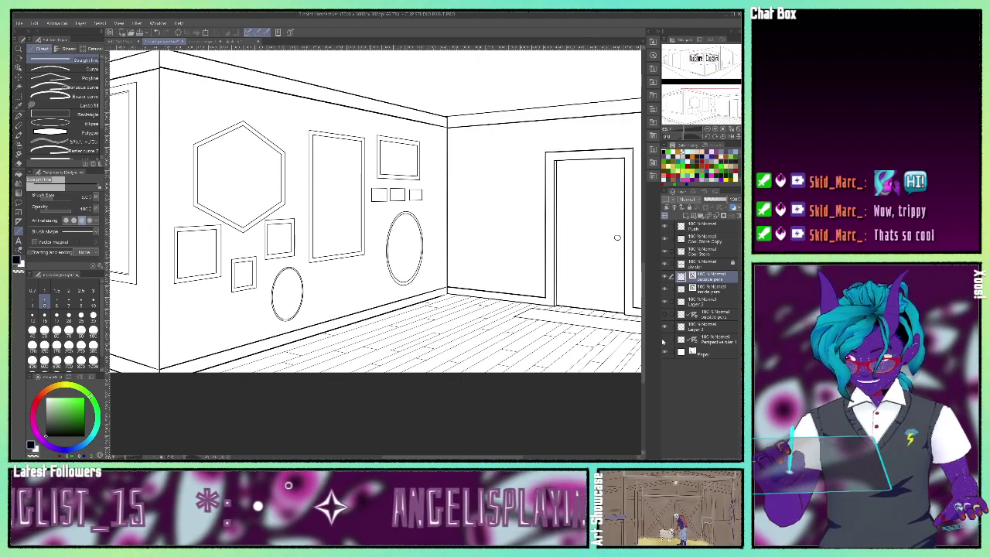
mouse_move(709, 110)
mouse_down()
mouse_move(677, 103)
mouse_move(725, 104)
mouse_move(709, 116)
mouse_move(721, 111)
mouse_move(706, 104)
mouse_up()
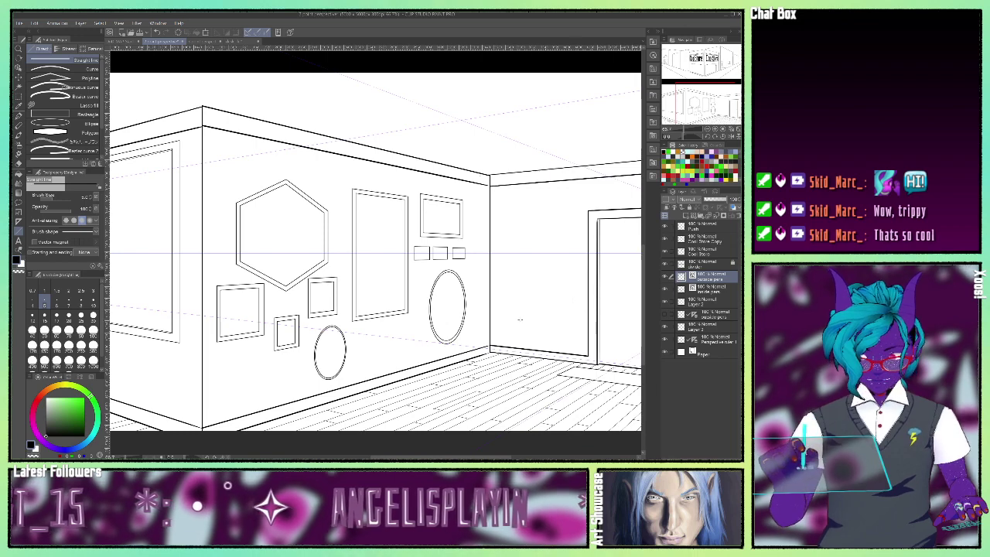
drag(462, 105, 462, 422)
drag(616, 310, 616, 204)
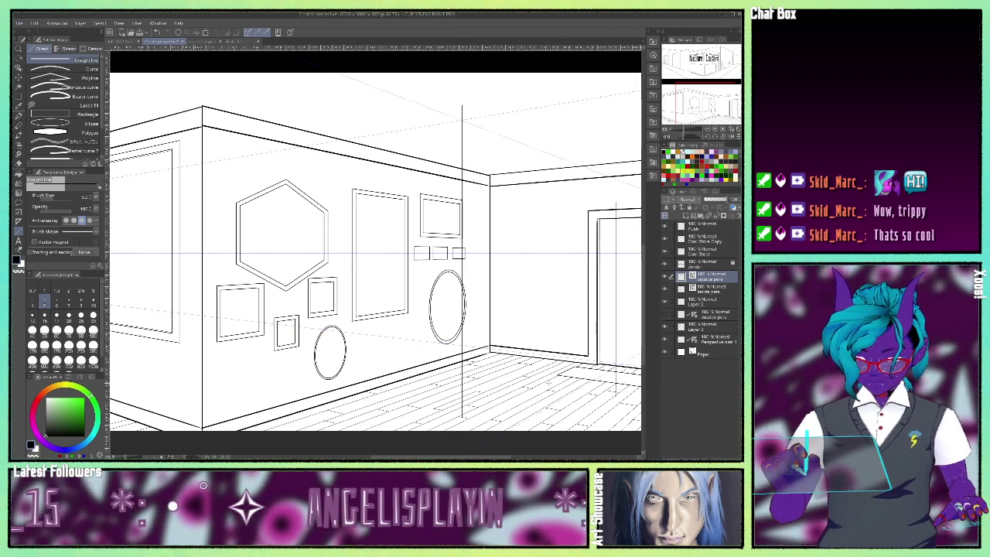
key(ctrl+z)
key(ctrl+z)
- On the inside perspective layer, draw three rectangular picture frames on the wall between the room's corner and the door
click(708, 291)
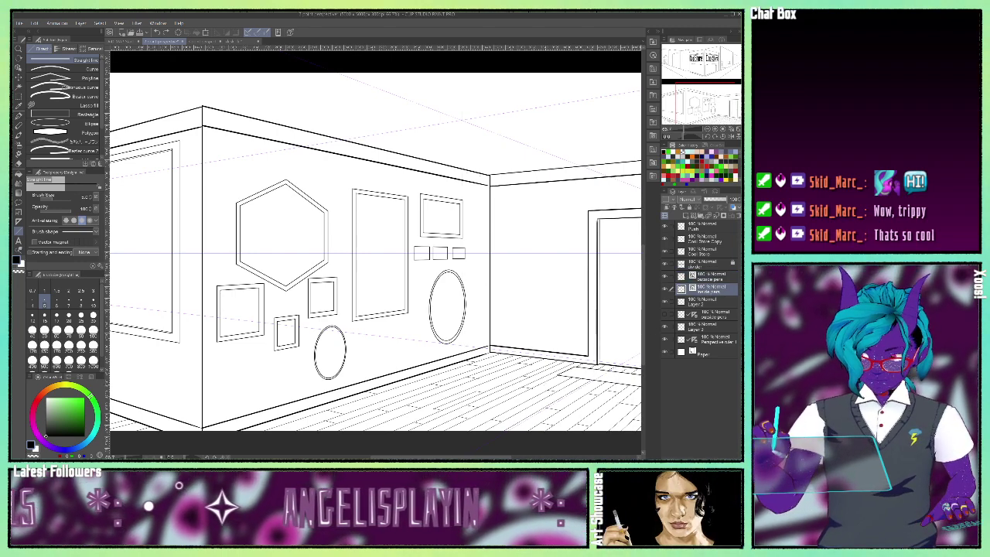
drag(701, 104, 691, 109)
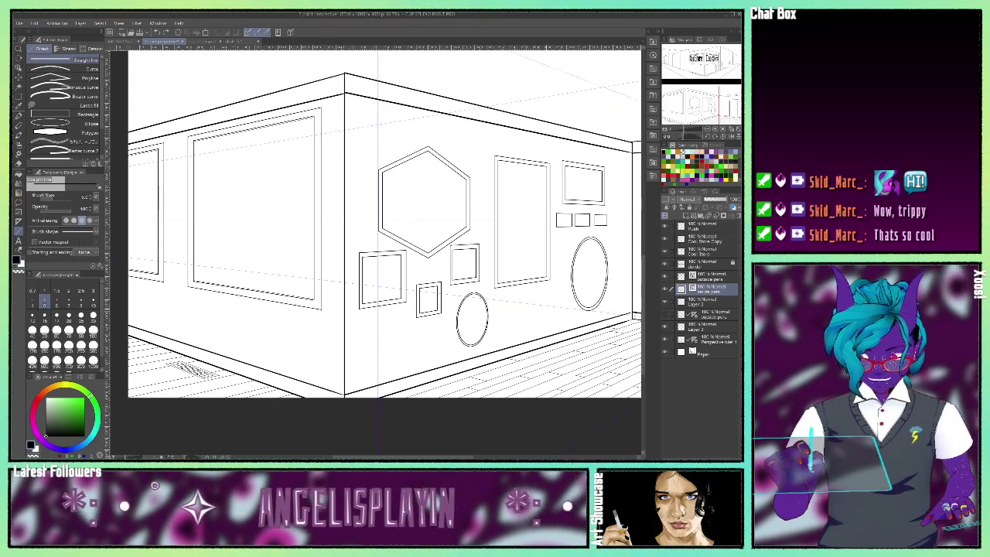
mouse_move(433, 224)
mouse_down()
mouse_move(287, 251)
mouse_move(322, 232)
mouse_move(196, 245)
mouse_up()
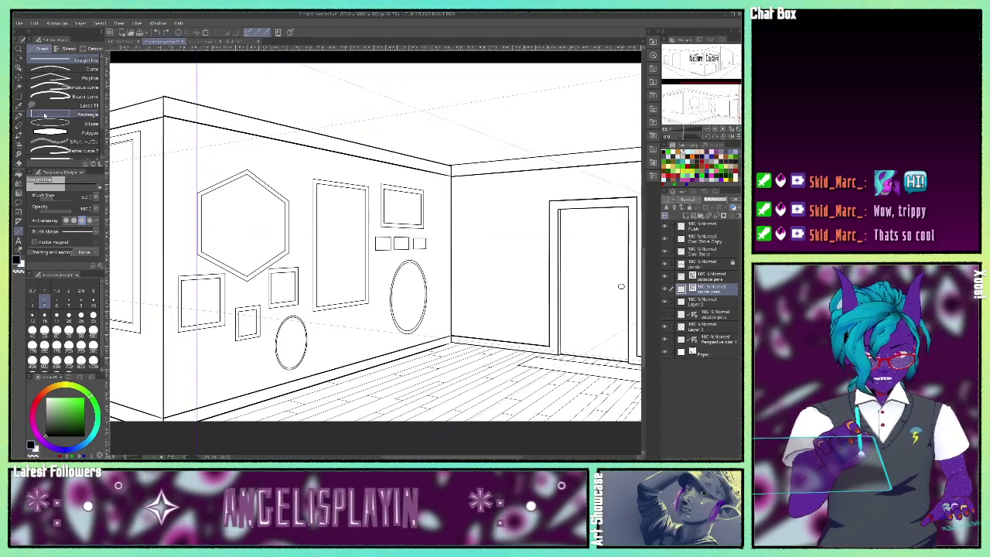
click(77, 114)
drag(482, 197, 531, 241)
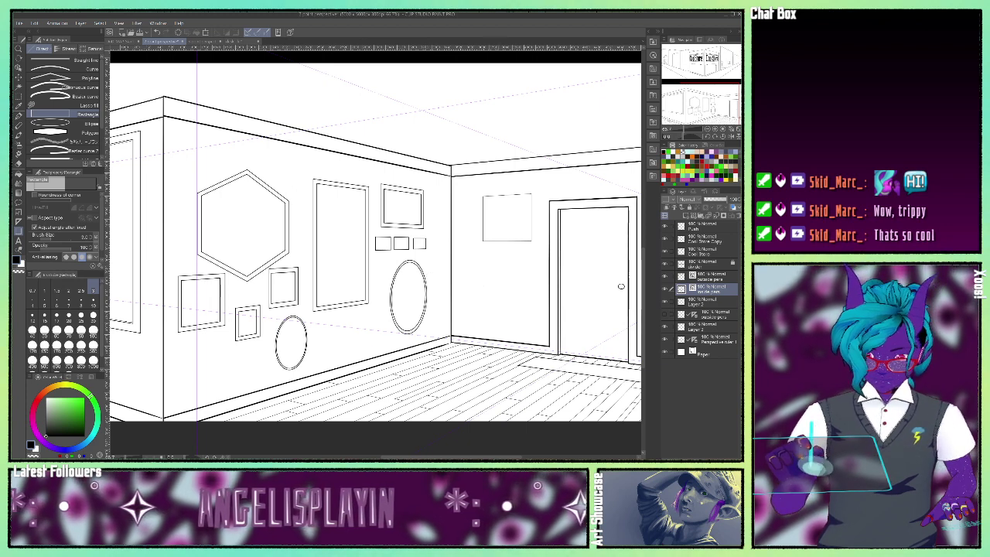
drag(469, 248, 508, 291)
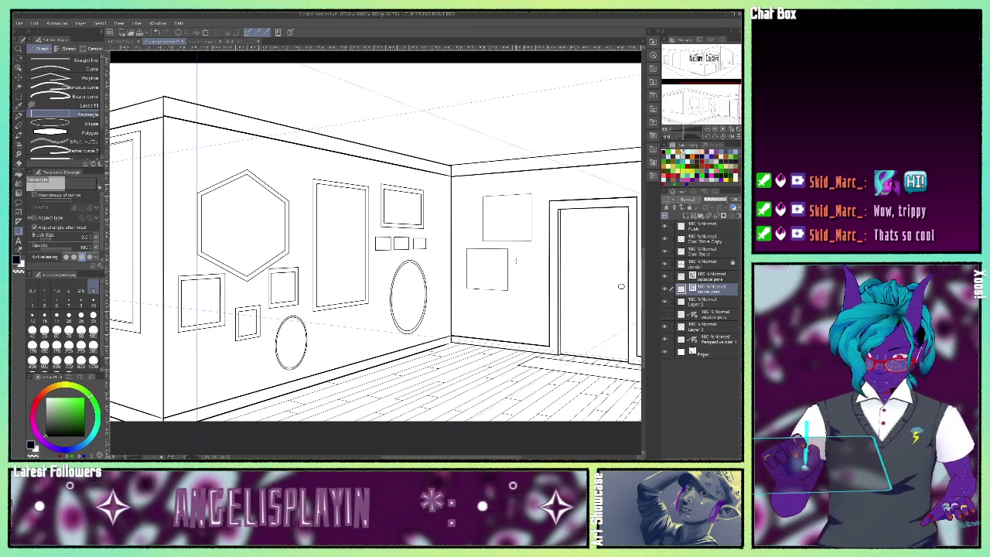
drag(516, 256, 539, 304)
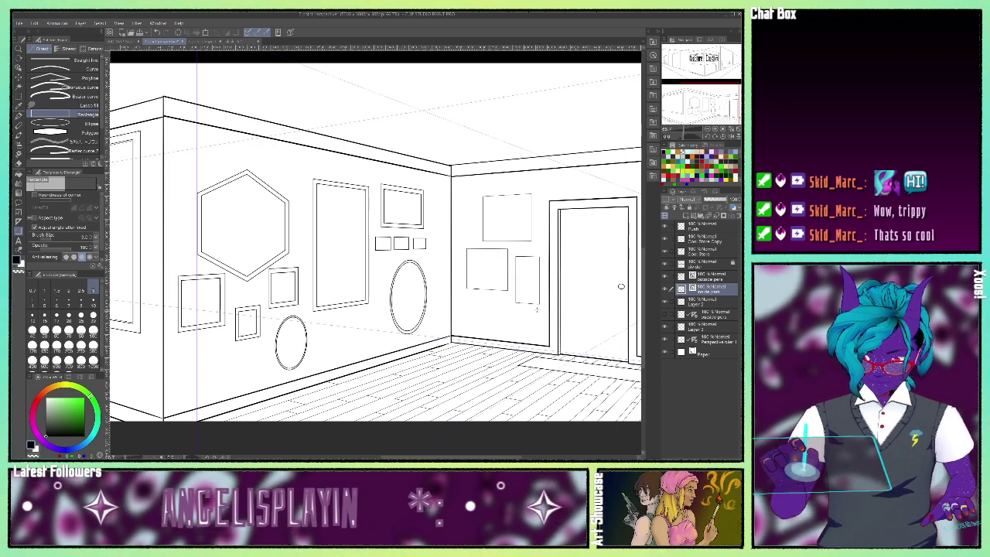
- Add a slightly smaller inner rectangle to each of the three new frames beside the door
drag(485, 199, 529, 240)
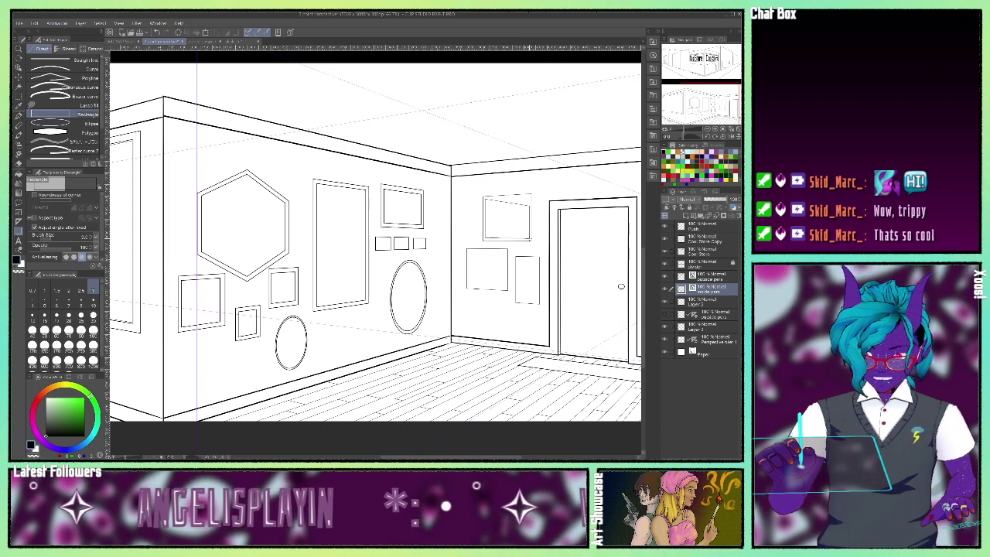
click(519, 243)
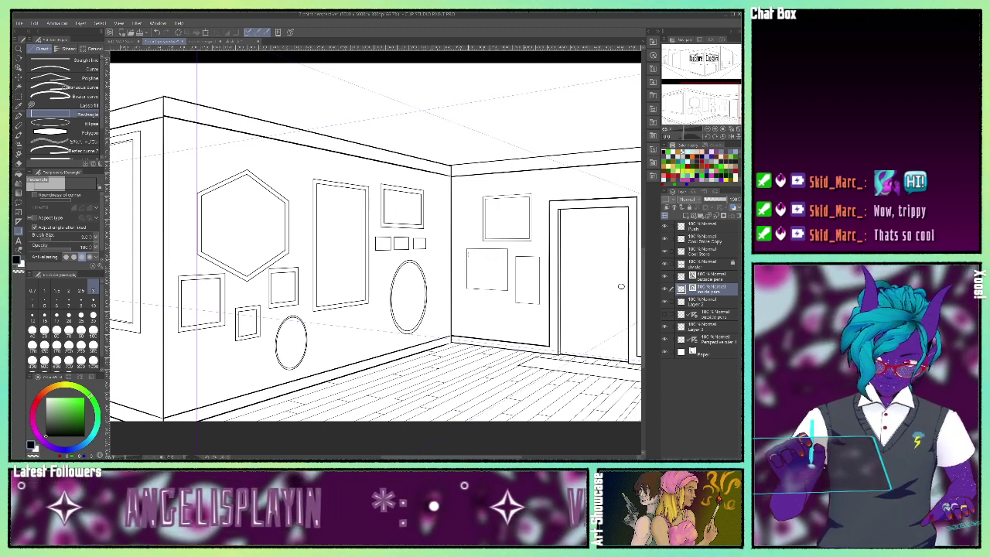
drag(468, 252, 505, 288)
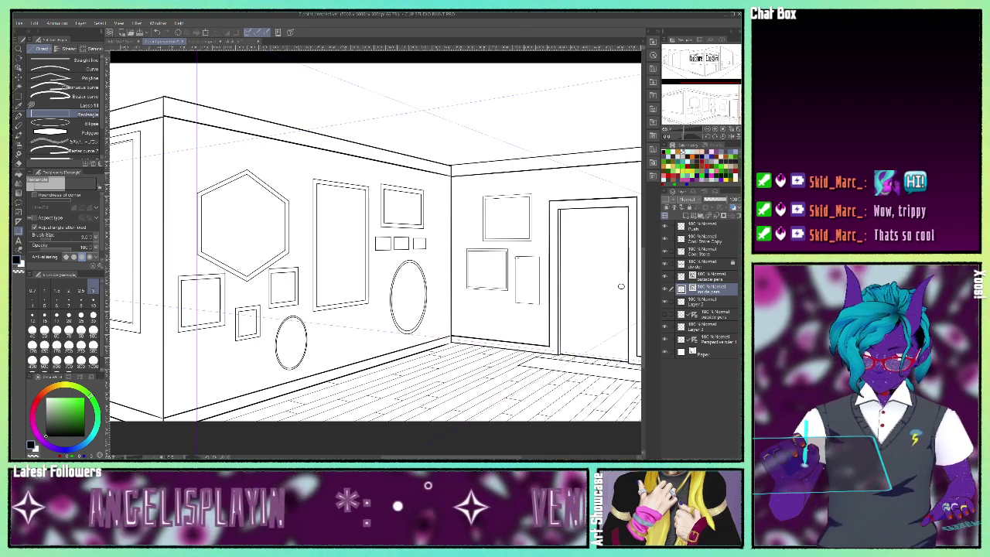
drag(517, 259, 538, 303)
click(541, 307)
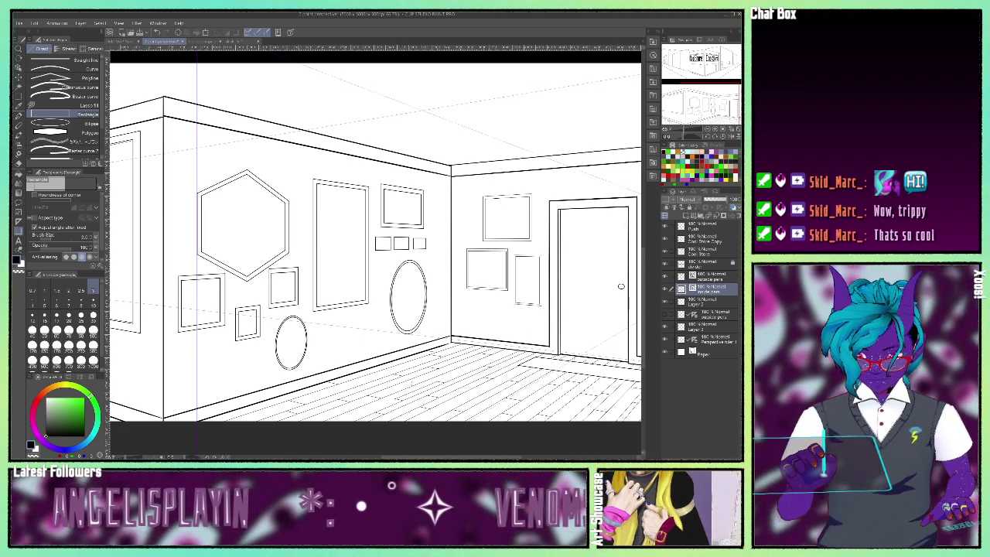
- Draw straight lengthwise bars across the slats of the floor vent near the baseboard, following the perspective ruler
mouse_move(620, 286)
mouse_down()
mouse_move(589, 201)
mouse_move(594, 182)
mouse_up()
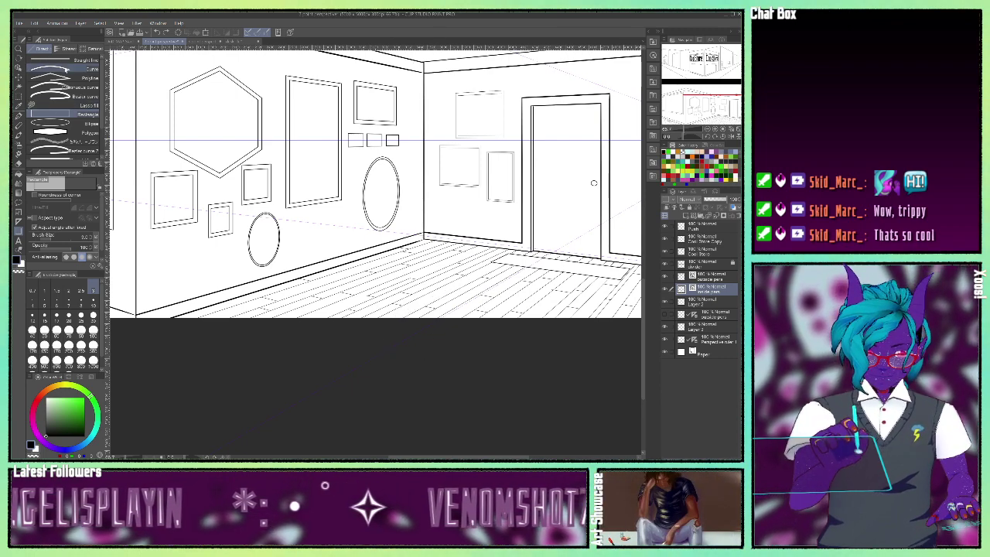
click(54, 60)
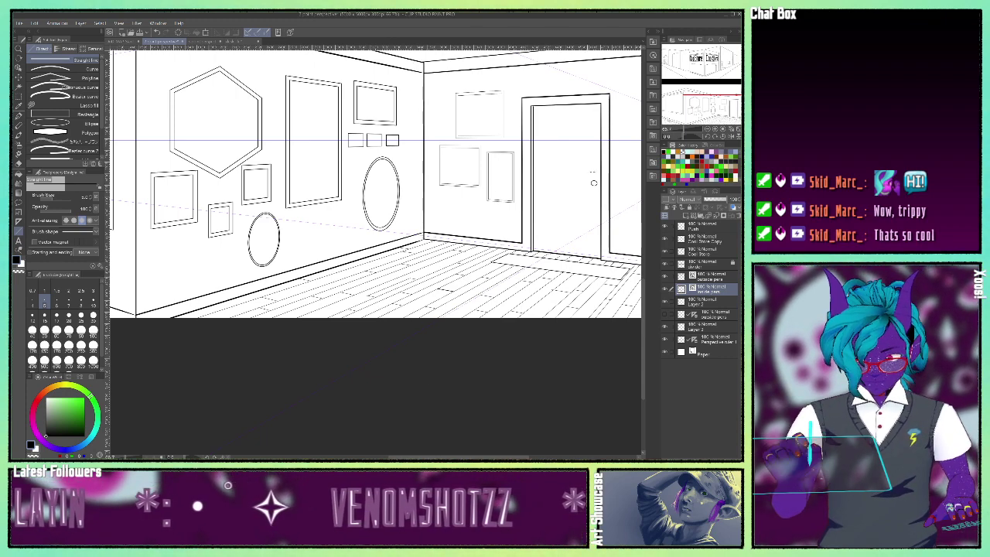
drag(715, 109, 669, 109)
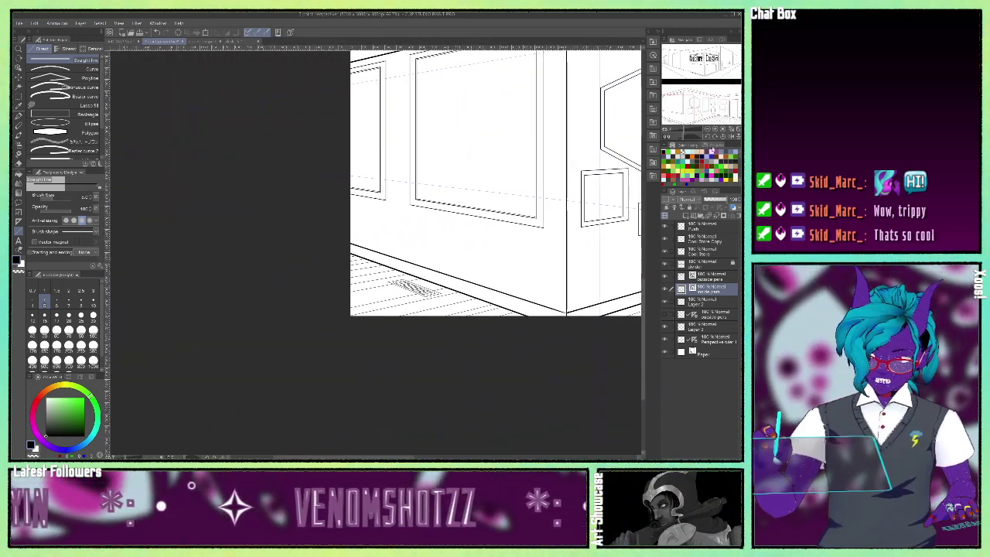
click(716, 130)
click(715, 130)
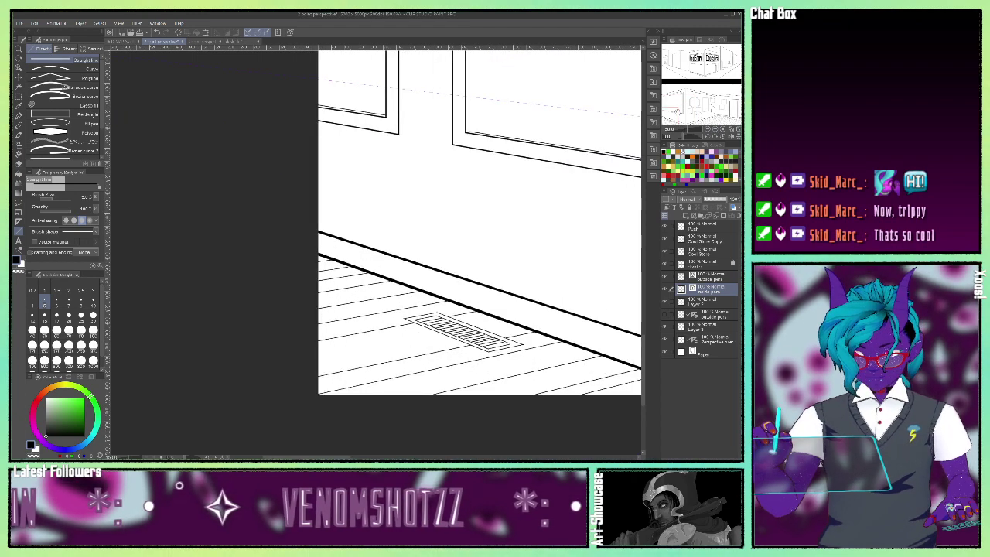
click(674, 118)
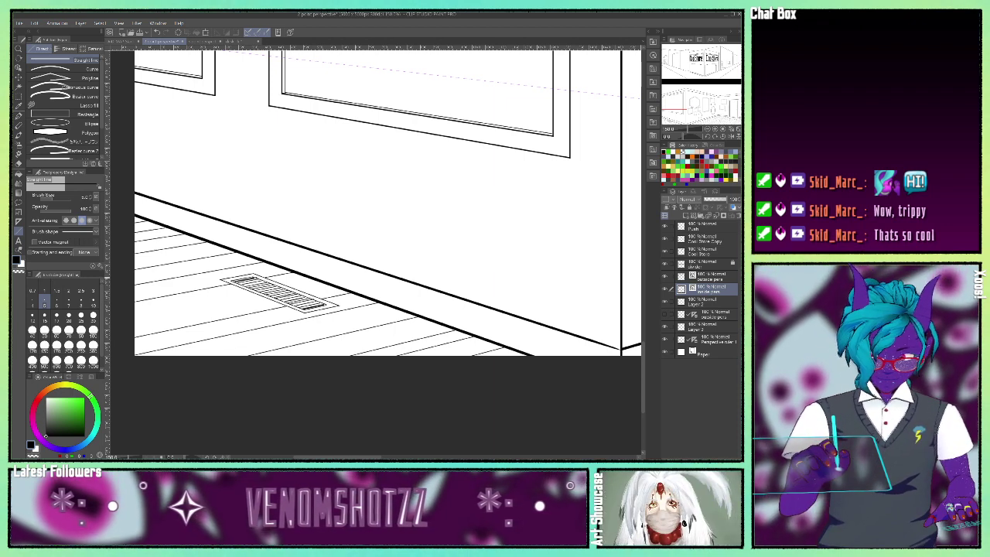
drag(247, 279, 320, 302)
key(ctrl+z)
drag(249, 277, 312, 301)
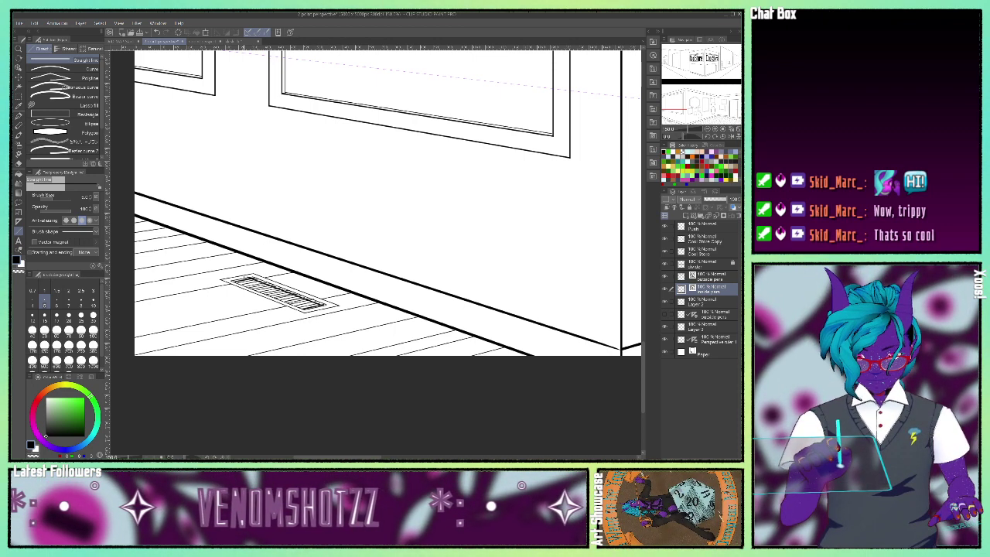
drag(246, 277, 305, 302)
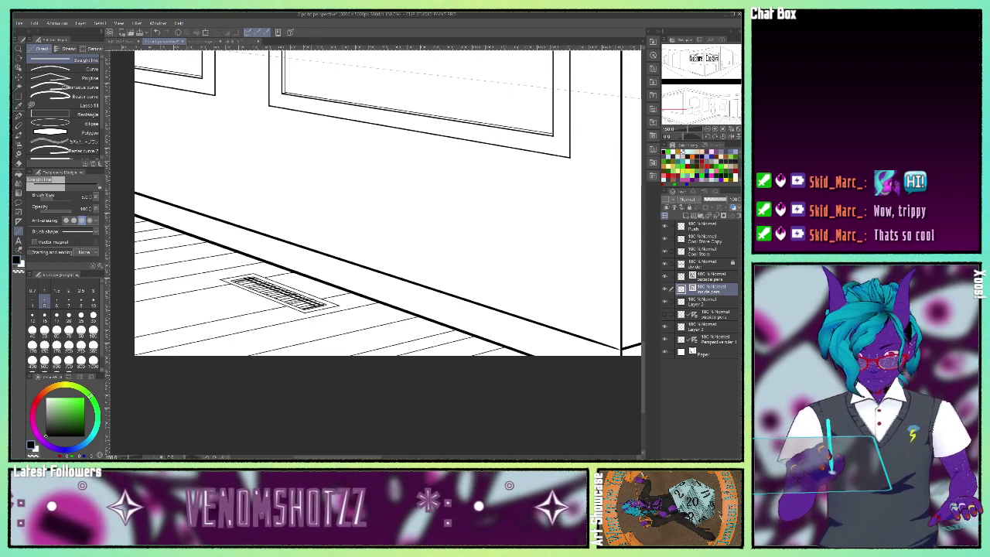
drag(246, 281, 297, 302)
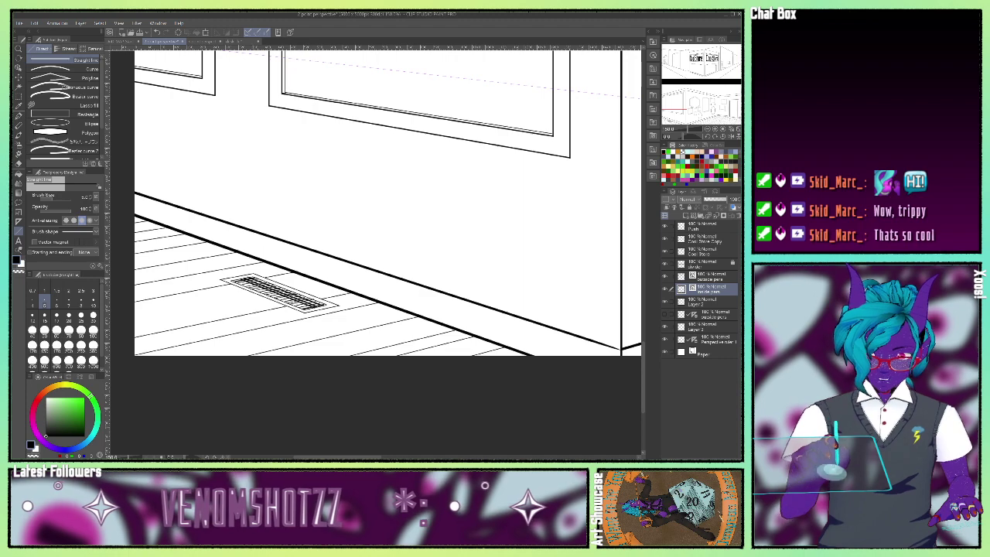
drag(239, 280, 293, 301)
key(ctrl+z)
drag(237, 280, 293, 300)
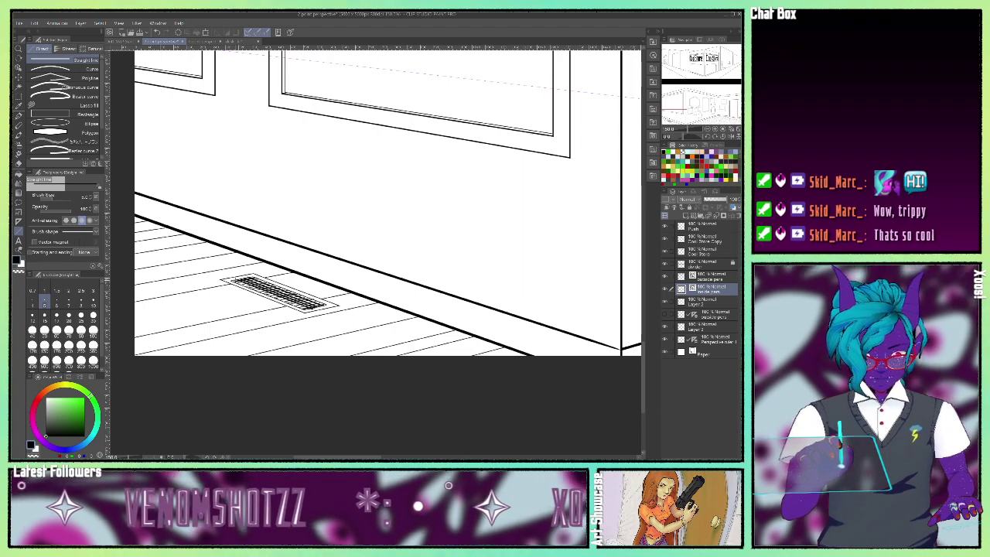
drag(236, 282, 301, 305)
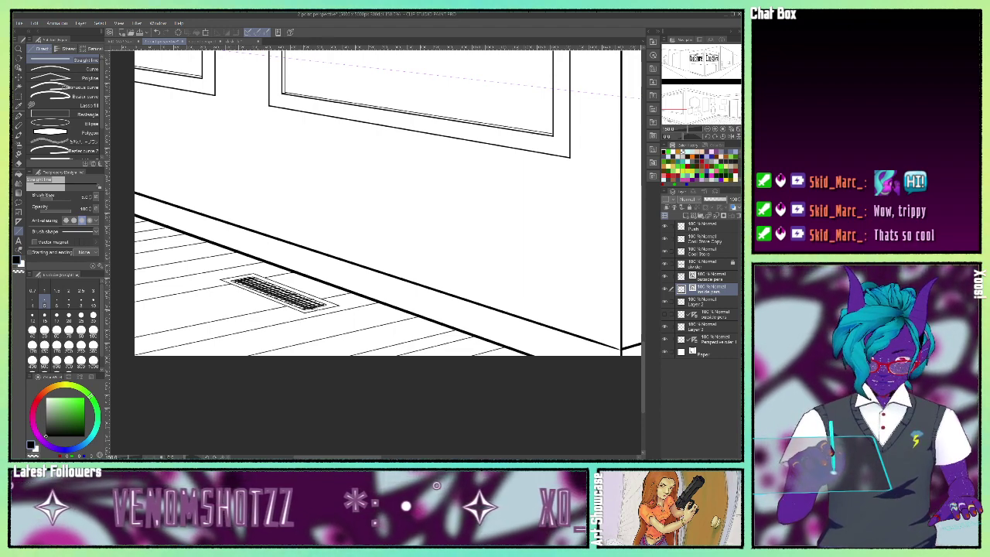
- Save the two-point perspective document with the street and interior scenes
click(707, 130)
click(707, 130)
click(706, 130)
click(707, 130)
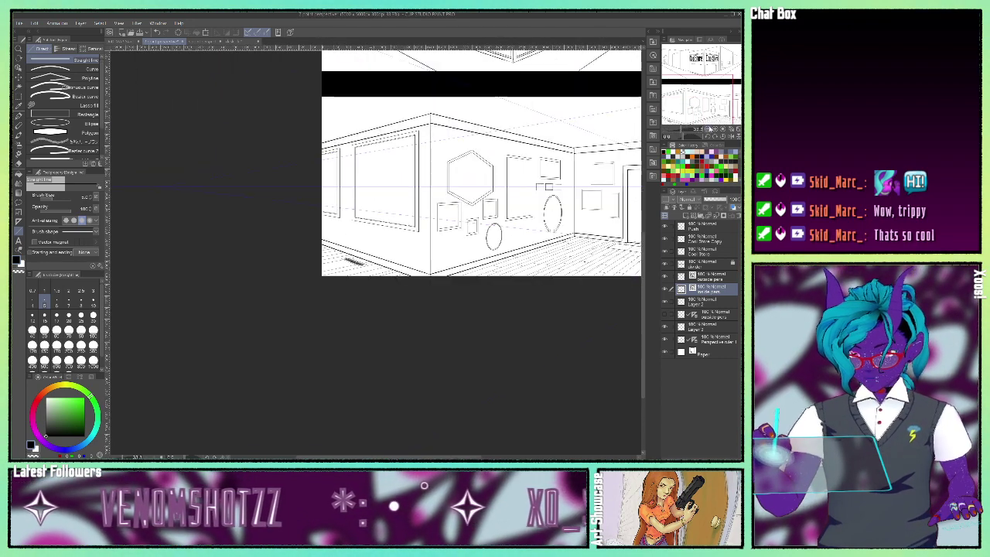
drag(464, 201, 351, 230)
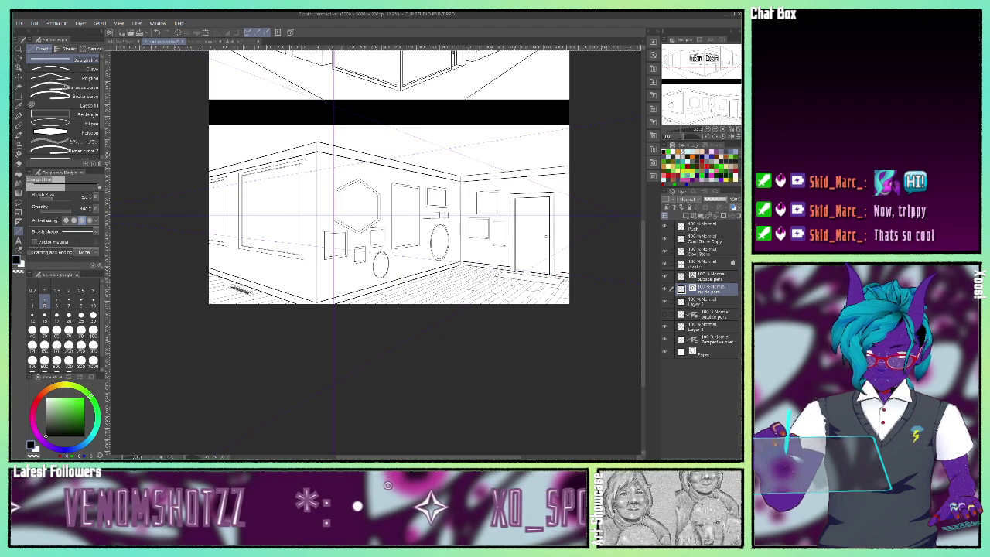
drag(334, 215, 313, 334)
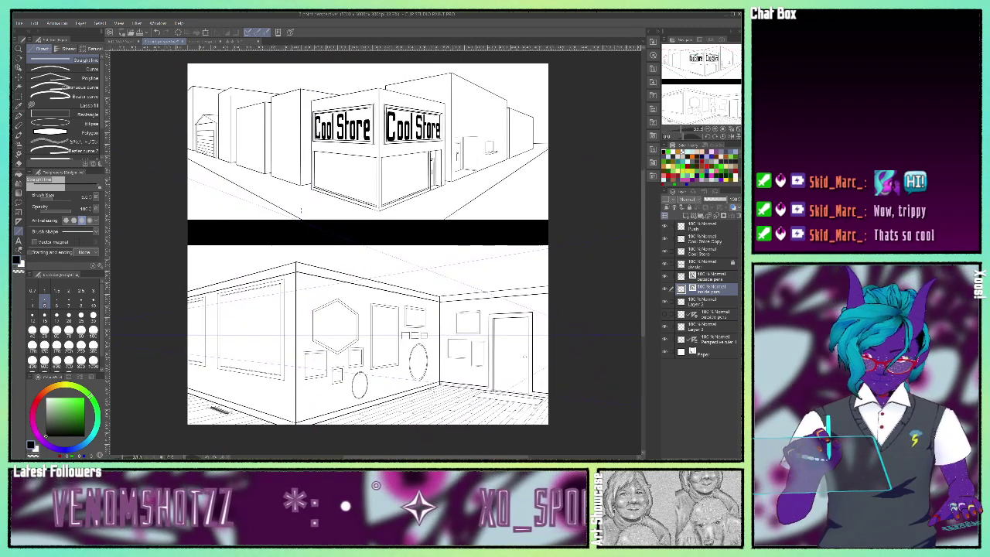
click(123, 41)
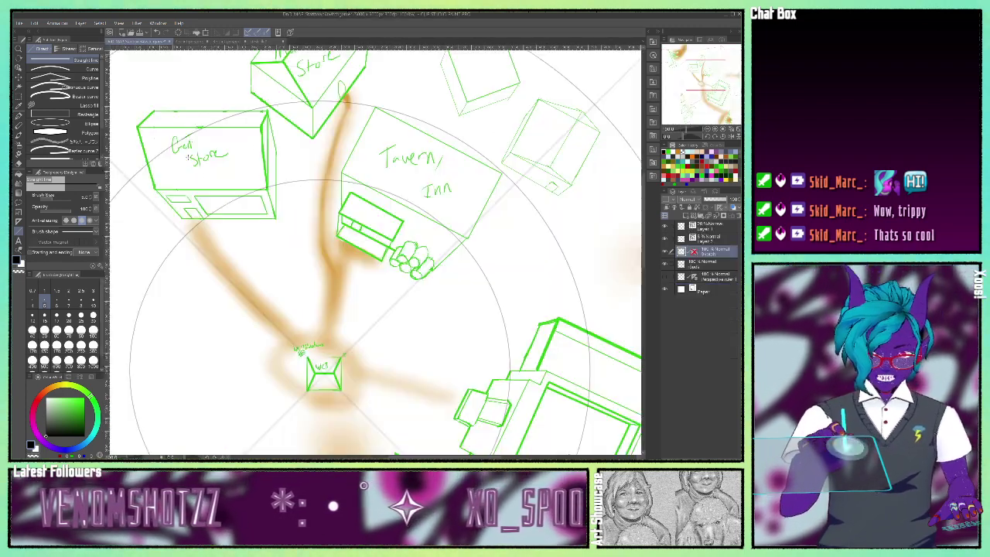
click(183, 42)
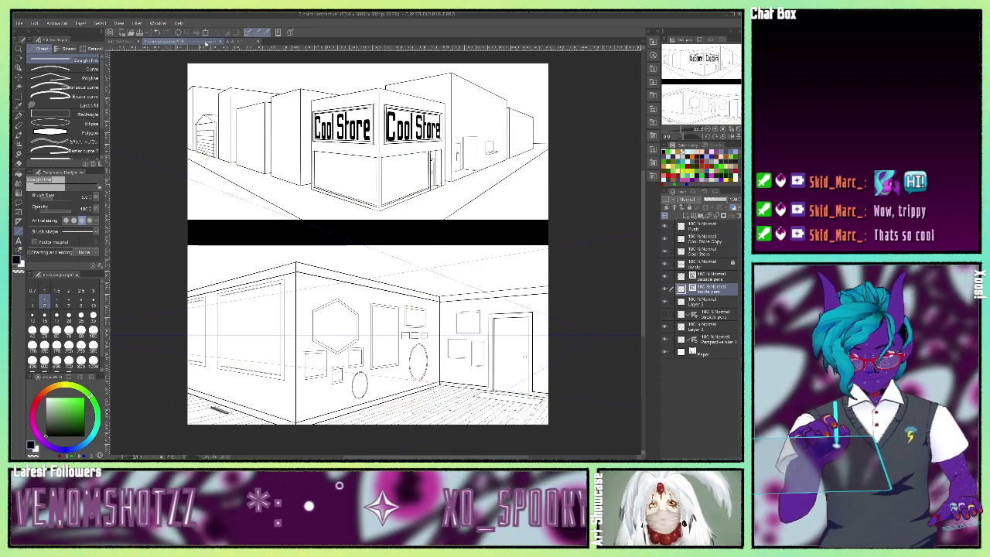
click(19, 22)
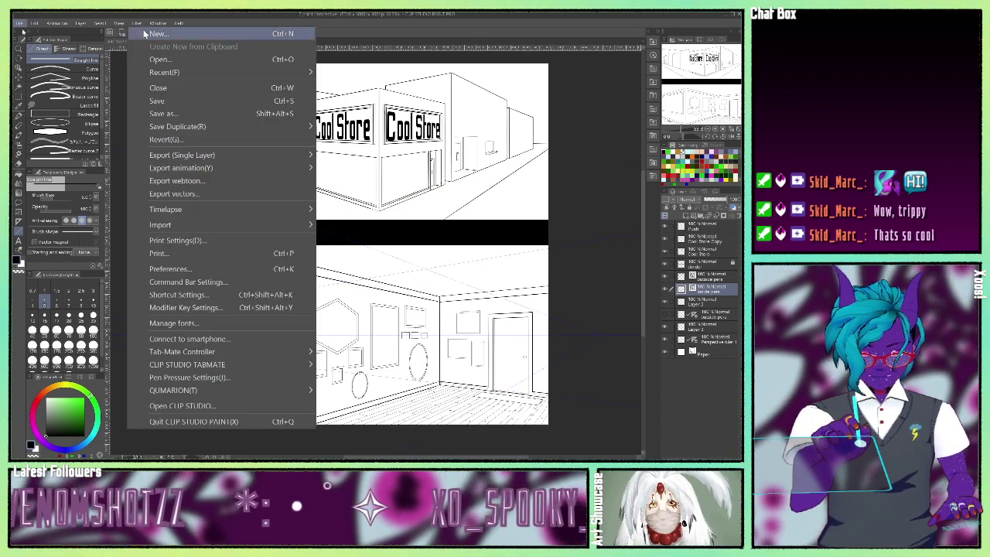
click(166, 102)
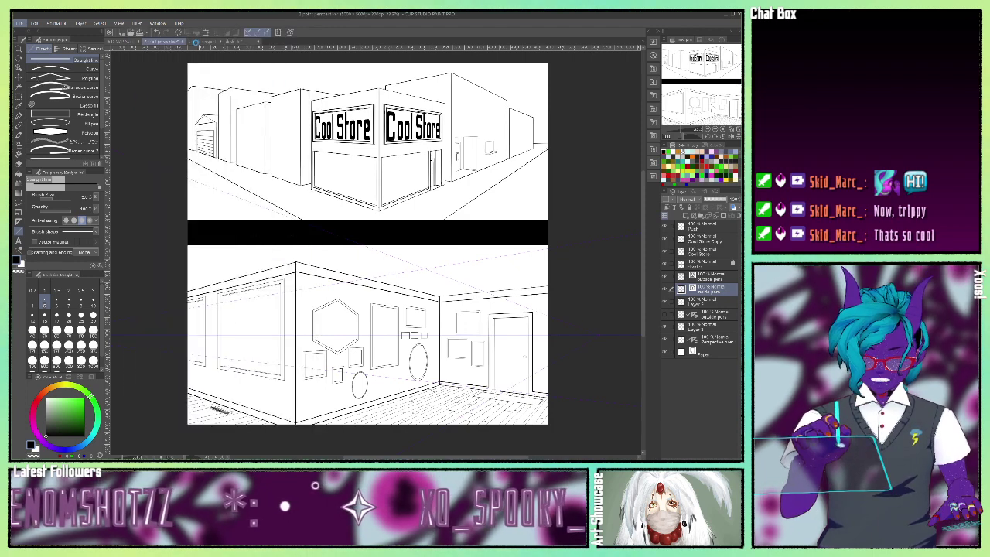
- Switch to the three-point perspective bedroom drawing, show its perspective ruler and examine where the guide lines lead
click(204, 42)
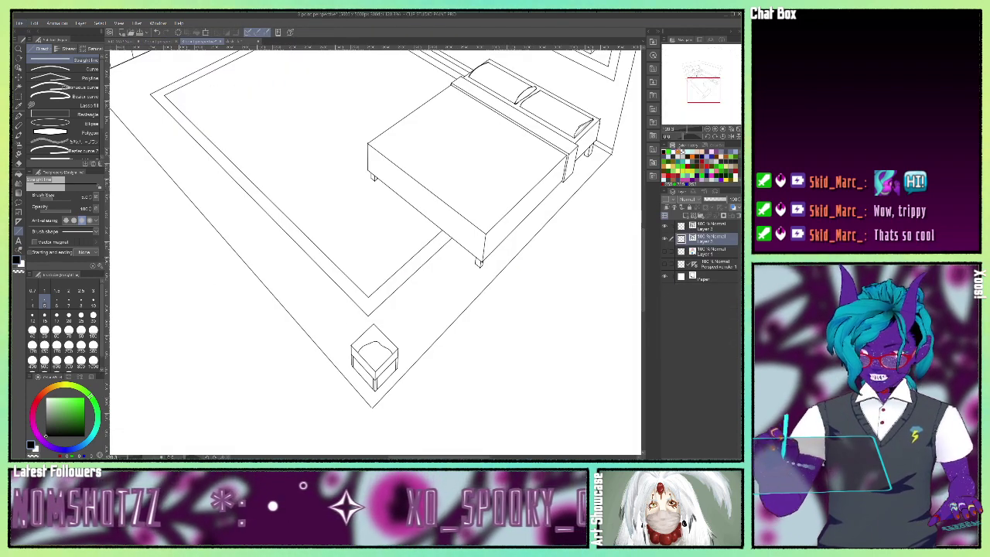
click(707, 130)
click(707, 130)
click(707, 130)
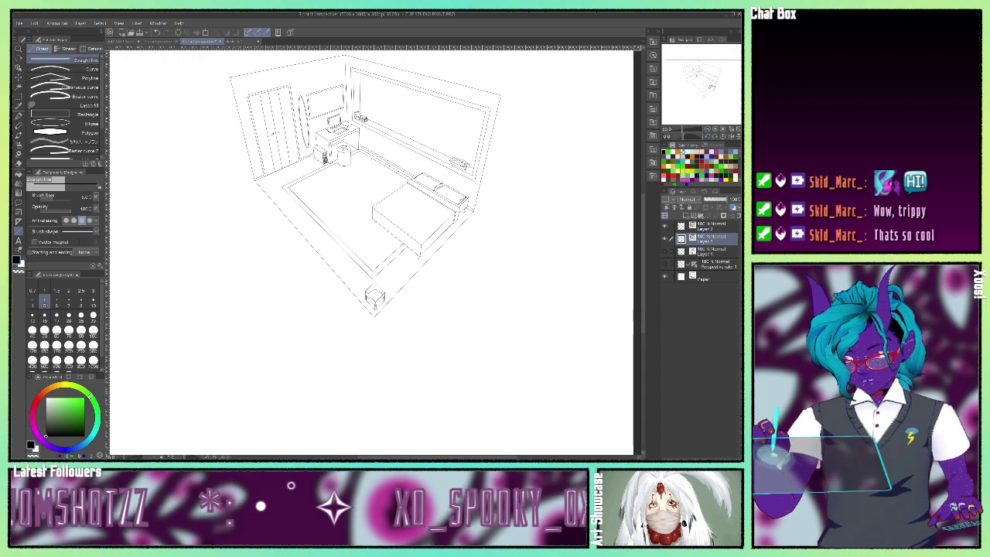
drag(711, 89, 710, 80)
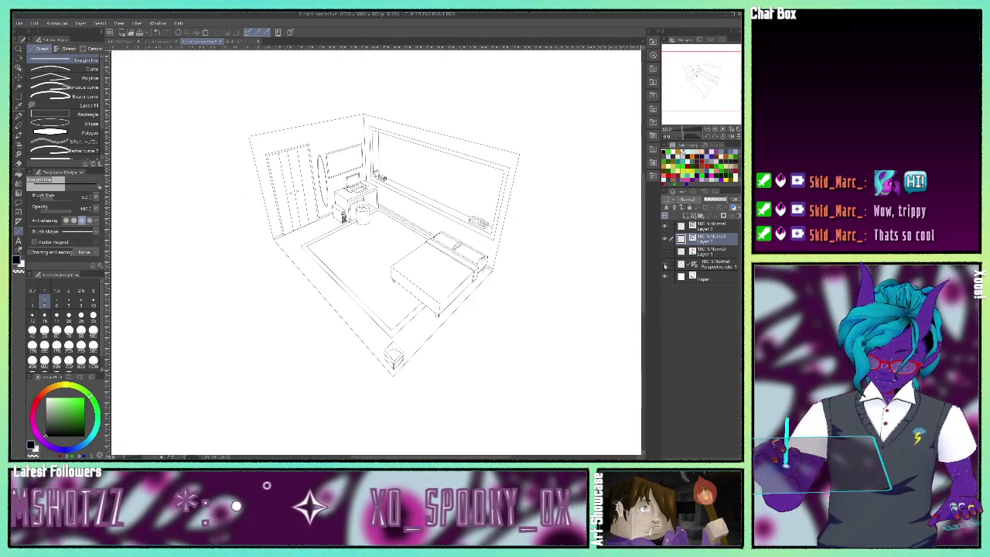
drag(702, 83, 698, 136)
click(698, 135)
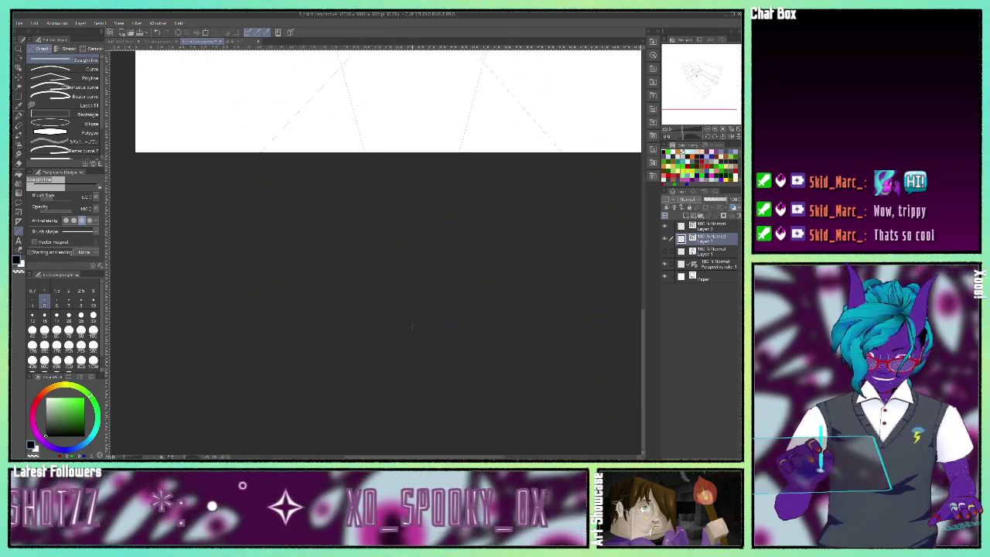
drag(707, 118, 712, 59)
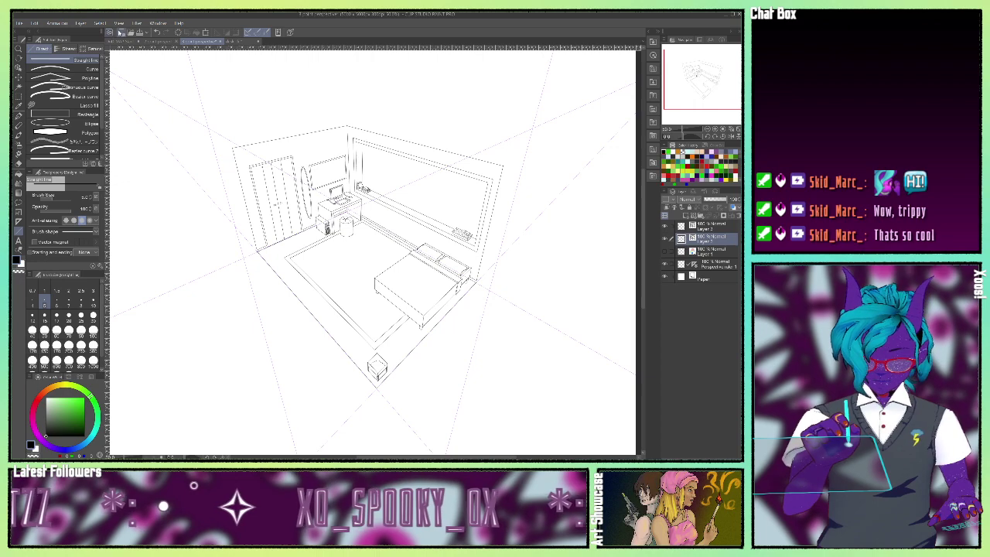
- Create a new blank canvas and add a perspective ruler with two vanishing points, one beyond each side of the page
click(121, 33)
click(398, 53)
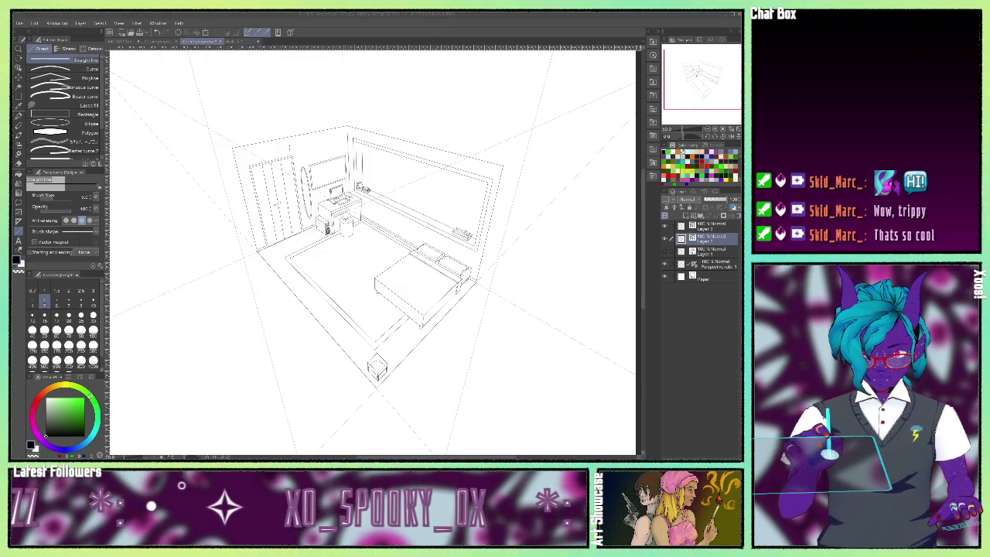
click(19, 222)
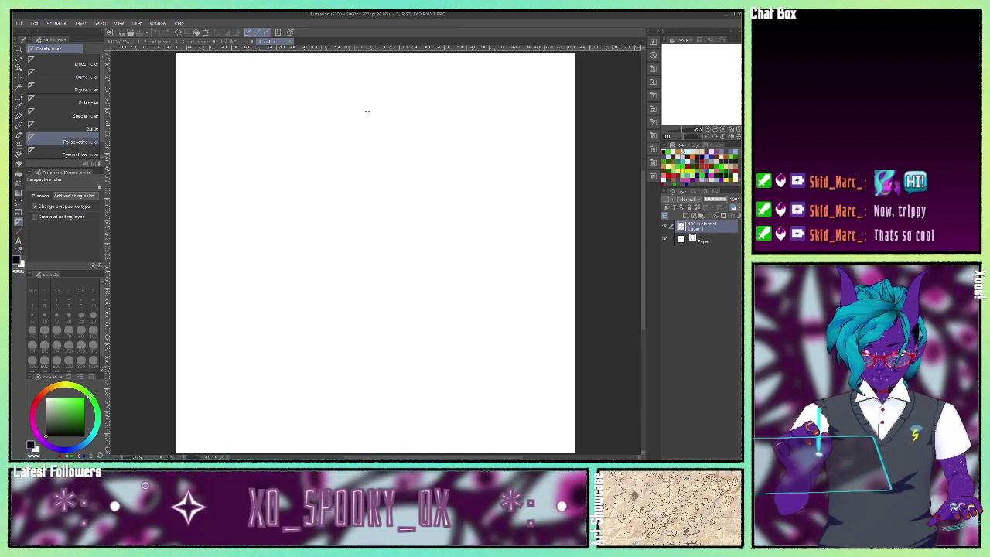
drag(365, 108, 402, 123)
drag(617, 207, 622, 203)
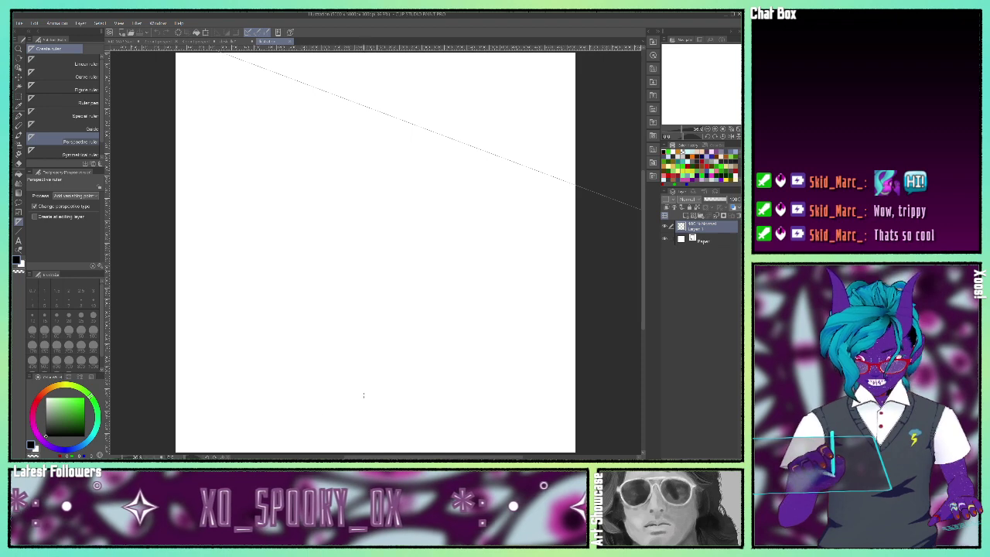
drag(365, 376, 501, 319)
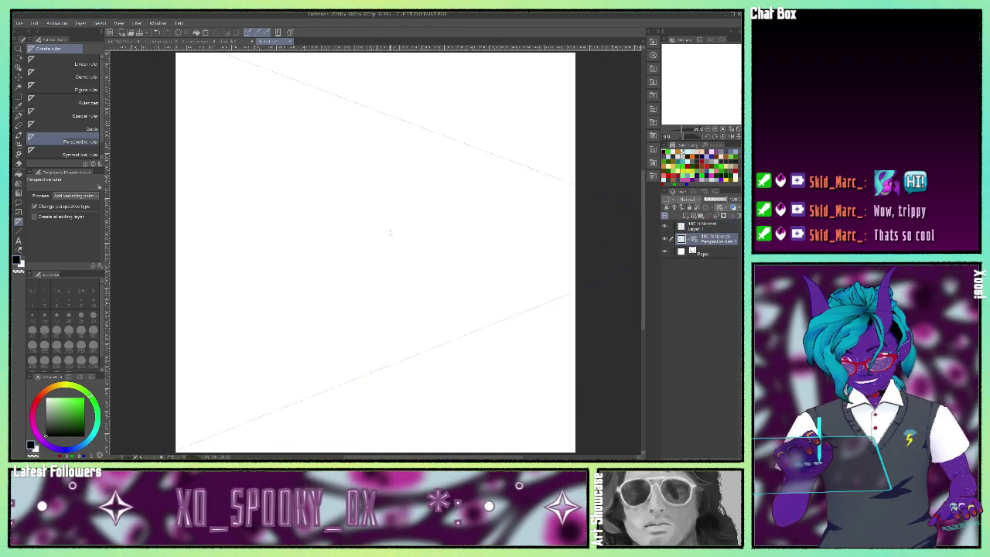
drag(124, 236, 378, 139)
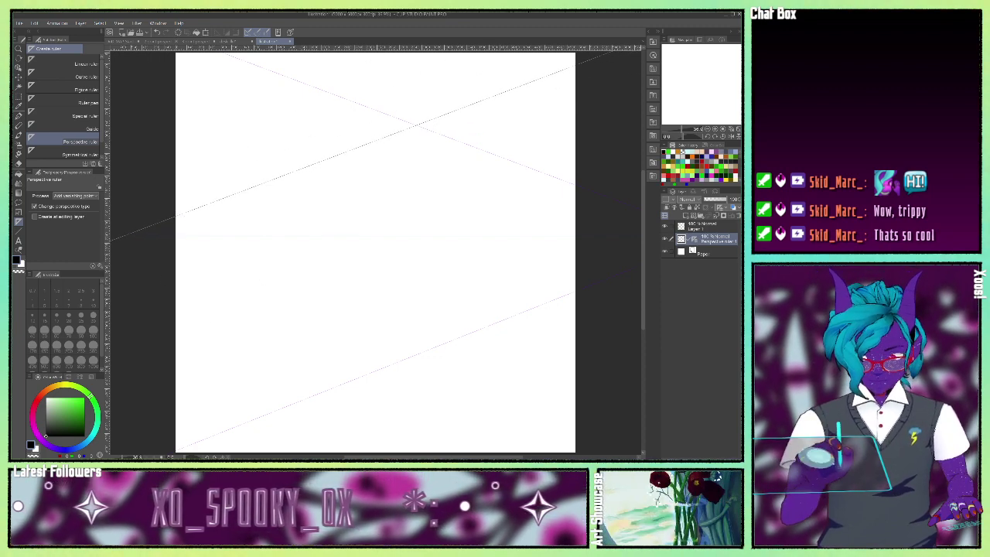
drag(118, 236, 349, 365)
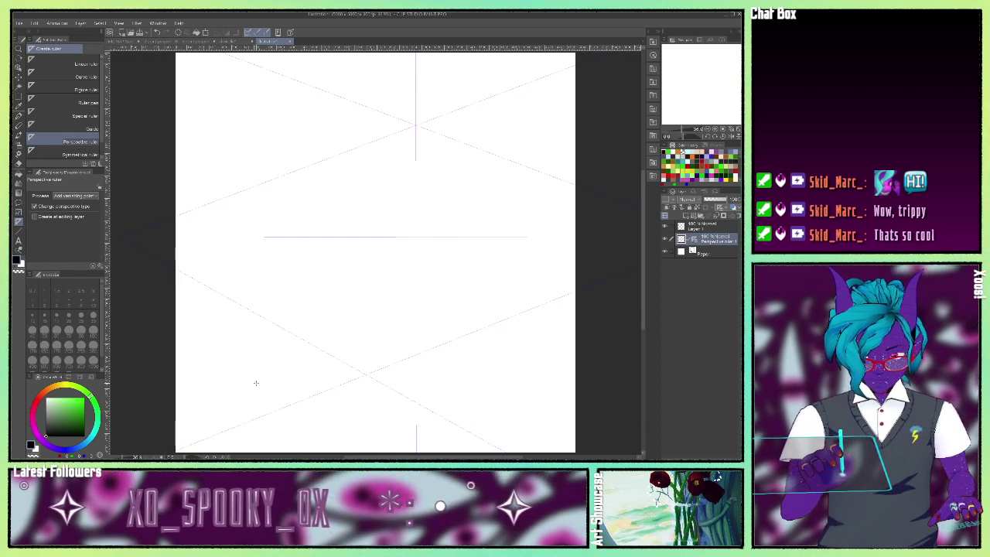
- Select the perspective ruler with the Object tool and examine its eye-level line, guide handles and vanishing point
key(o)
click(386, 240)
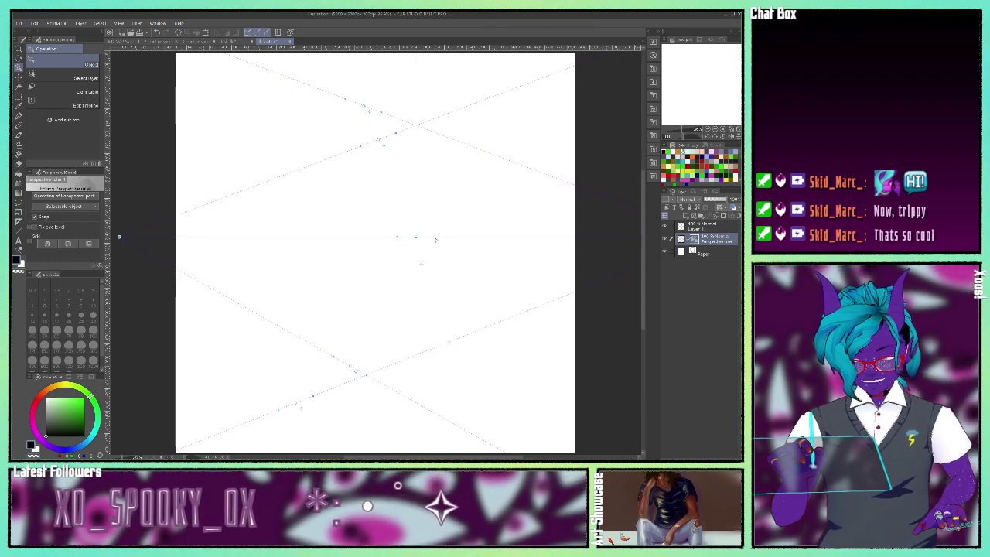
mouse_move(435, 239)
mouse_down()
mouse_move(434, 225)
mouse_move(407, 220)
mouse_move(424, 262)
mouse_move(388, 229)
mouse_move(435, 206)
mouse_move(430, 196)
mouse_move(448, 252)
mouse_move(453, 238)
mouse_up()
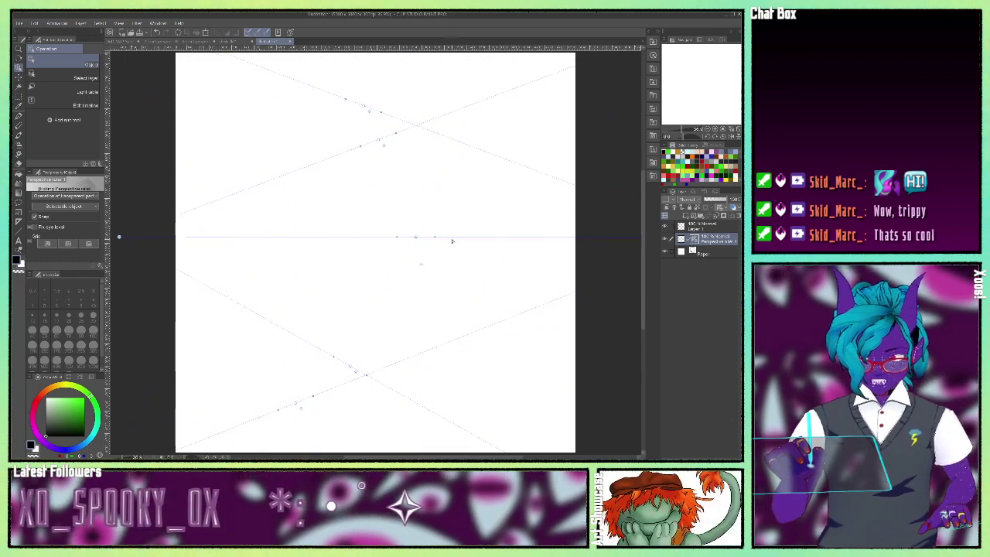
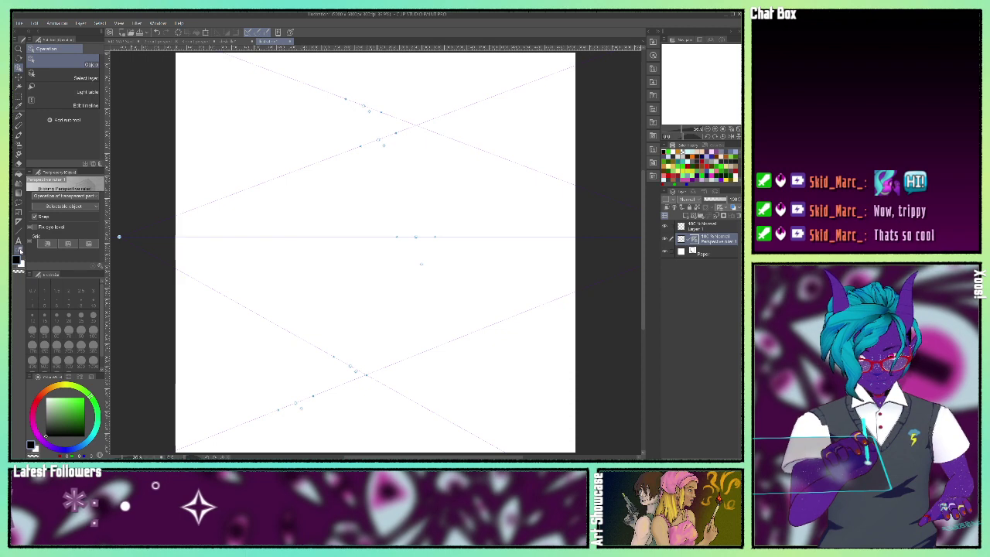
- Add a third vanishing point below the canvas by placing two steep perspective ruler guides that converge downward
click(21, 223)
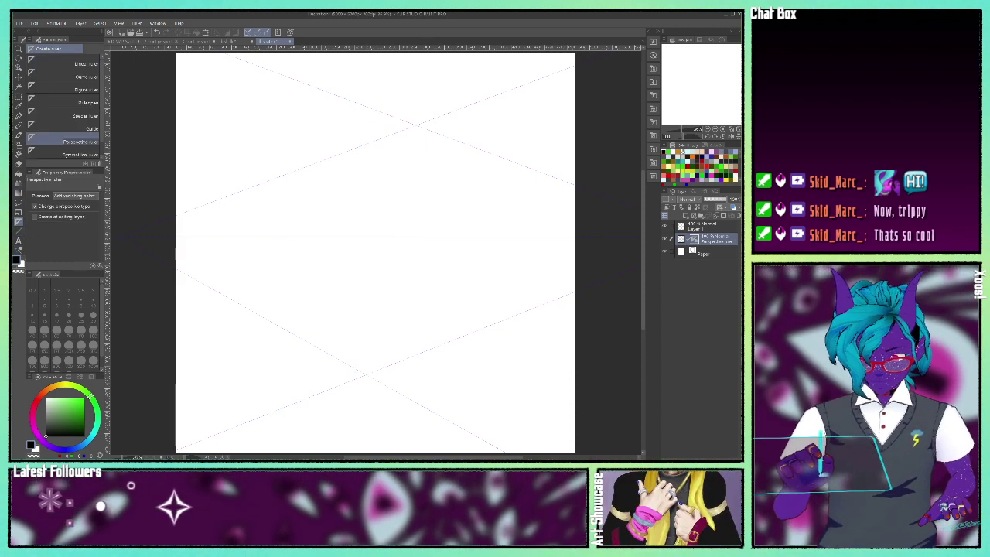
mouse_move(701, 93)
mouse_down()
mouse_move(713, 92)
mouse_move(699, 94)
mouse_move(703, 101)
mouse_up()
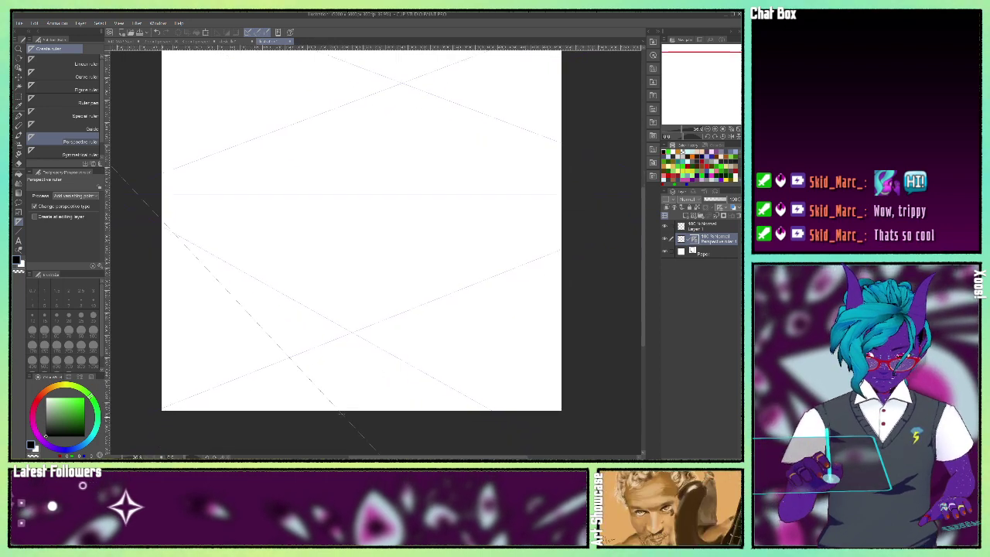
drag(243, 311, 265, 286)
drag(387, 447, 450, 326)
mouse_move(707, 99)
mouse_down()
mouse_move(705, 128)
mouse_move(709, 91)
mouse_up()
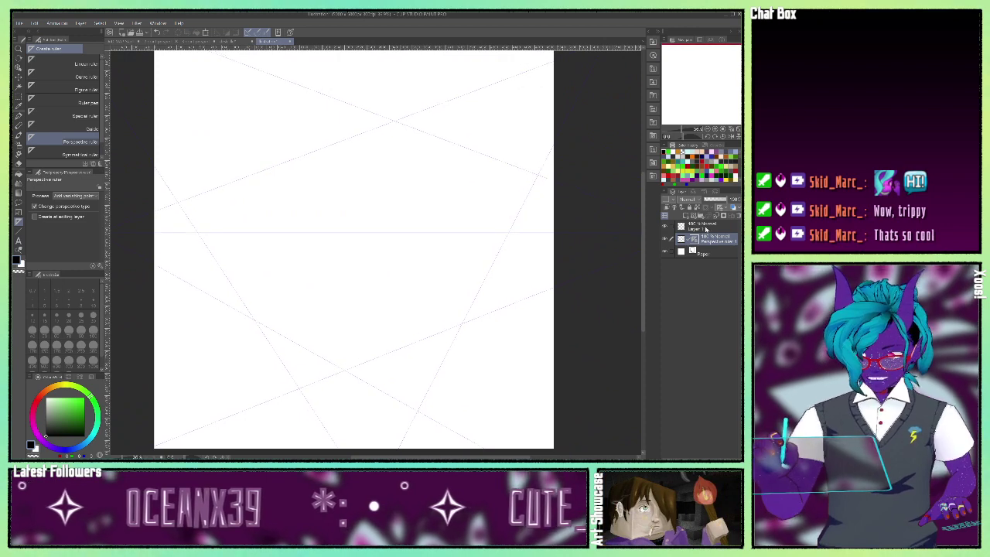
- Draw a near-vertical pen line across the eye level near the canvas centre on Layer 1, following the third vanishing point
click(708, 228)
click(19, 114)
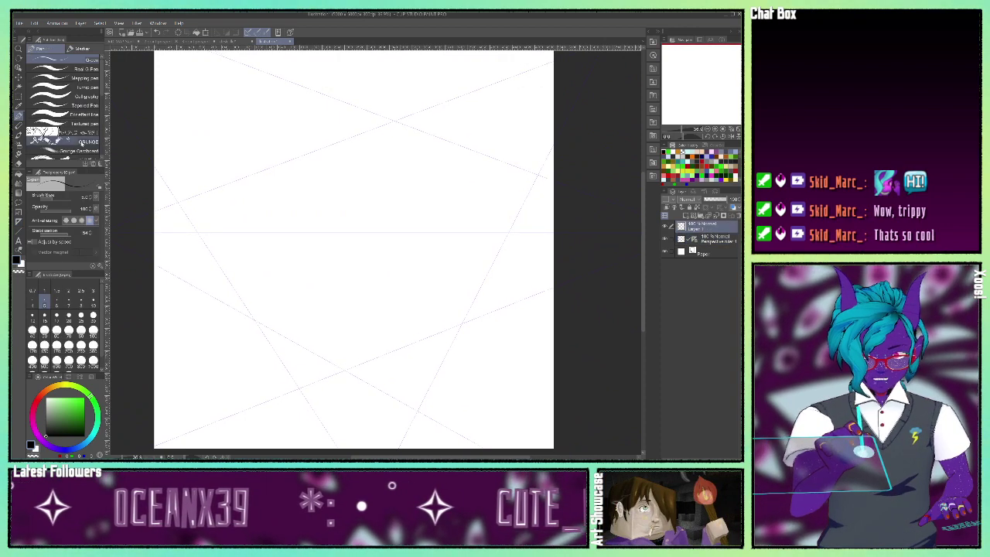
drag(380, 160, 379, 232)
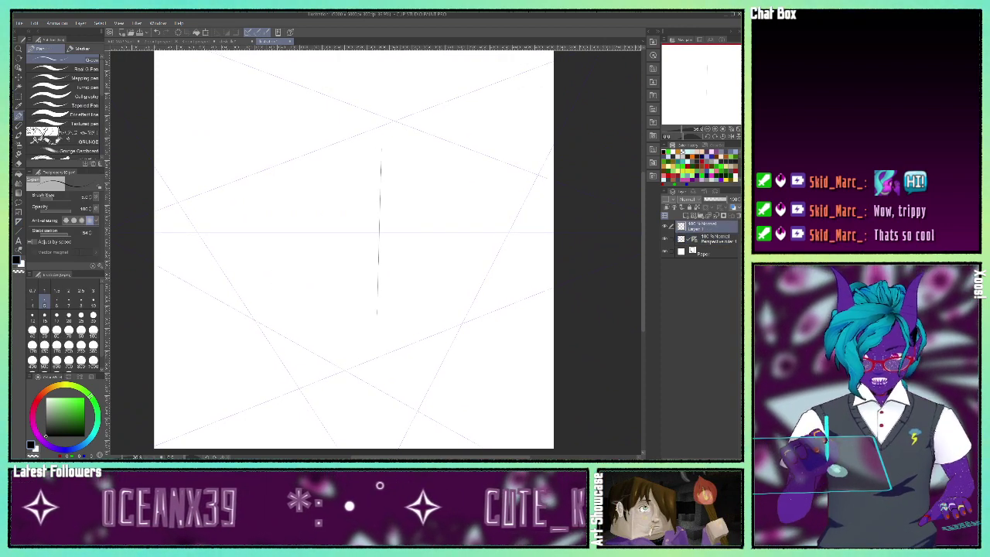
- Sketch a near-vertical centre line, a sloping base line and two slanted side edges following the perspective ruler
drag(379, 152, 377, 310)
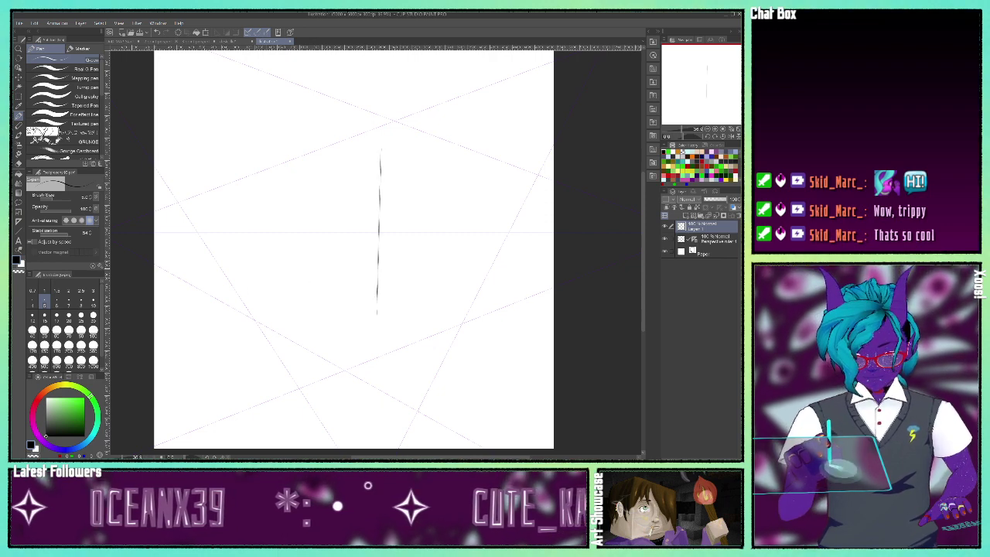
drag(299, 302, 503, 372)
drag(449, 182, 414, 340)
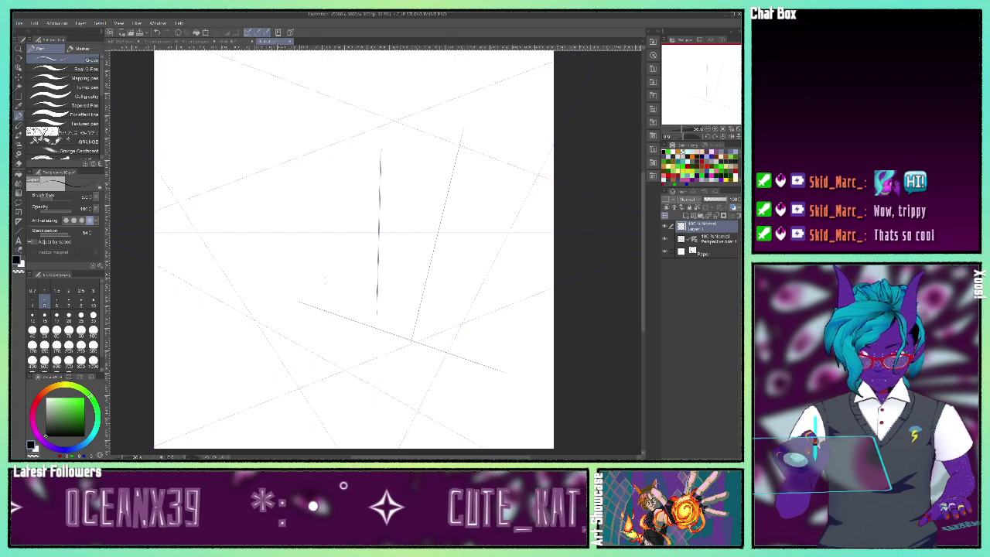
drag(286, 194, 255, 74)
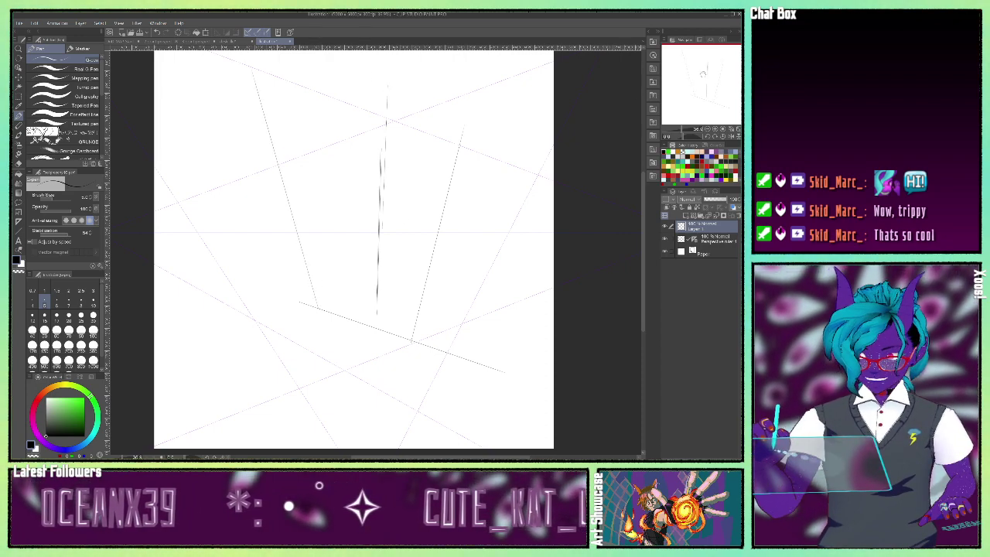
- Draw receding edges from the upper ends of both side lines, joining the left corner to the centre line
mouse_move(390, 65)
mouse_down()
mouse_move(364, 173)
mouse_move(439, 205)
mouse_move(502, 189)
mouse_up()
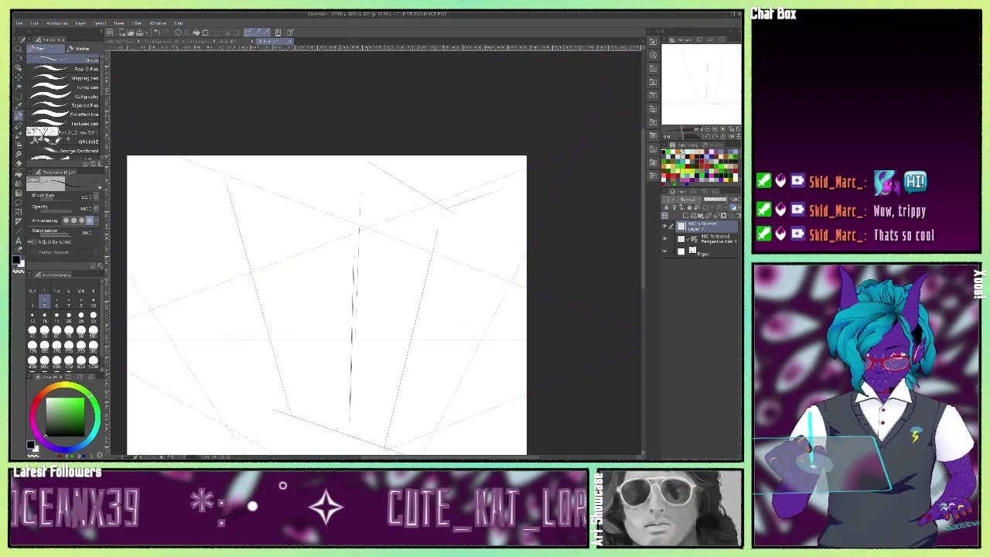
drag(449, 206, 501, 187)
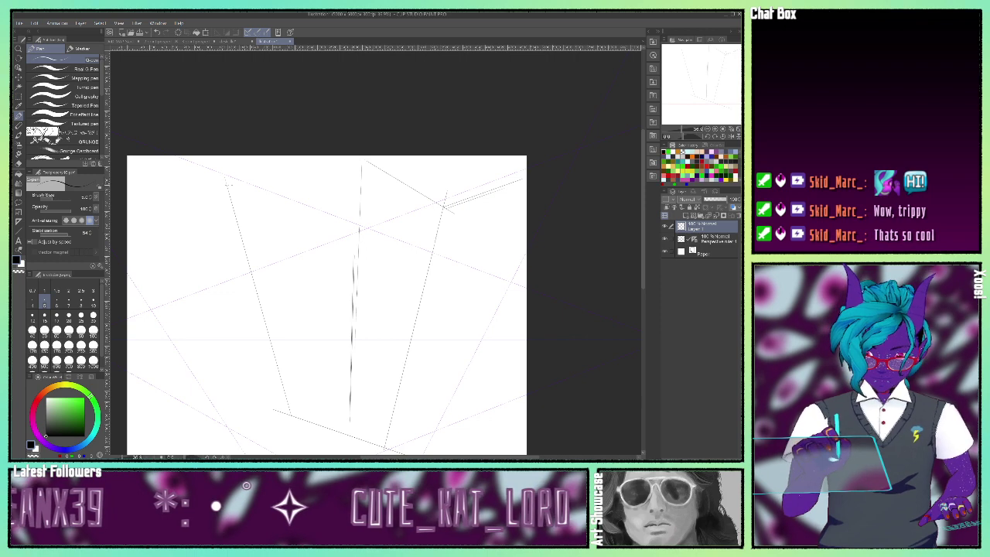
drag(232, 186, 271, 157)
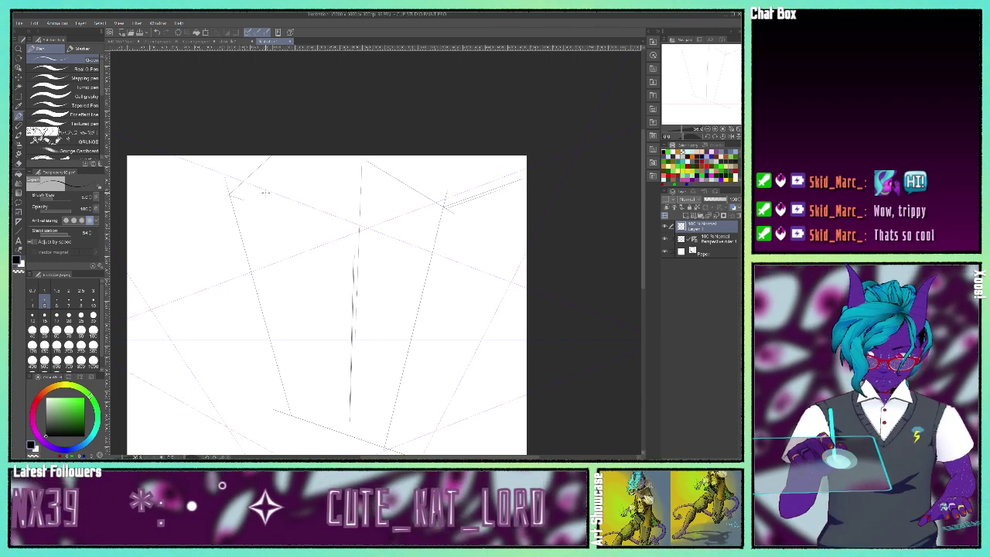
drag(232, 193, 346, 232)
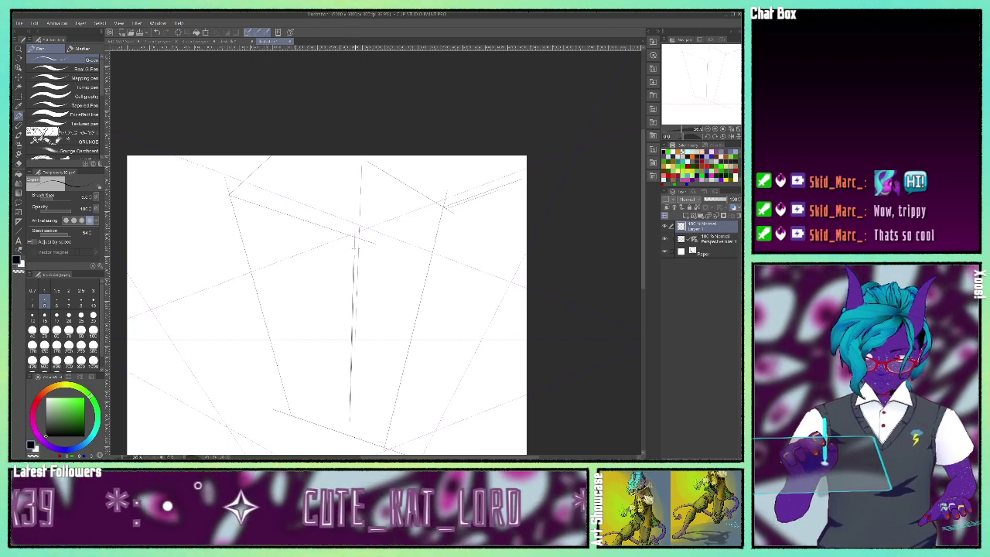
- Draw a tall narrow box with a diamond-shaped top on a new layer using brush size 10, with Layer 1 hidden
click(695, 217)
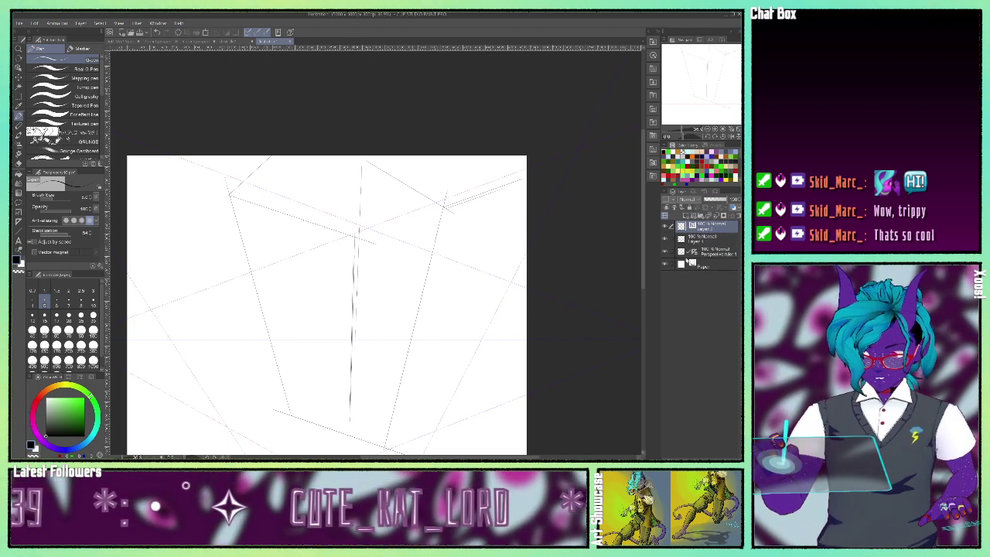
click(664, 238)
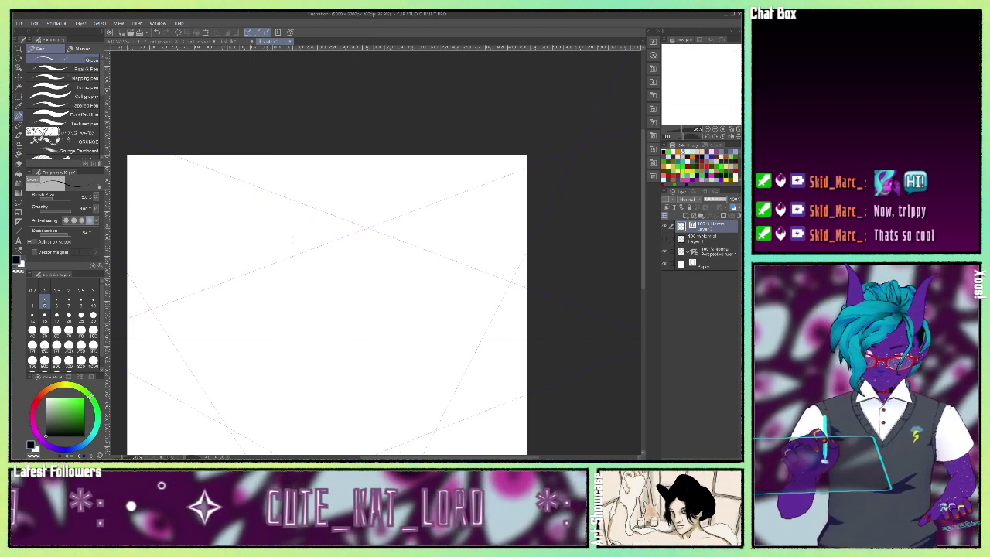
click(93, 303)
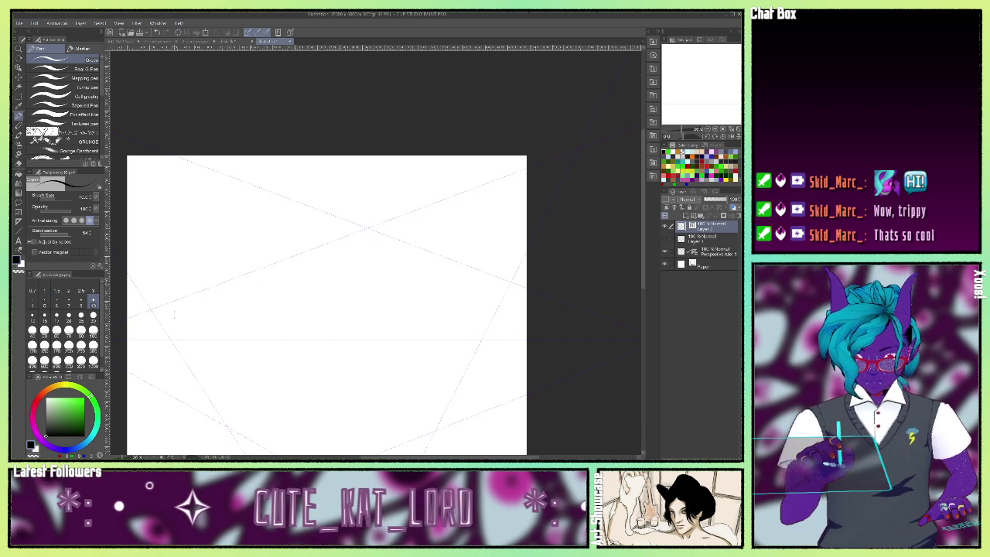
drag(321, 255, 330, 395)
drag(361, 311, 357, 399)
mouse_move(322, 256)
mouse_down()
mouse_move(334, 265)
mouse_move(368, 253)
mouse_move(324, 254)
mouse_up()
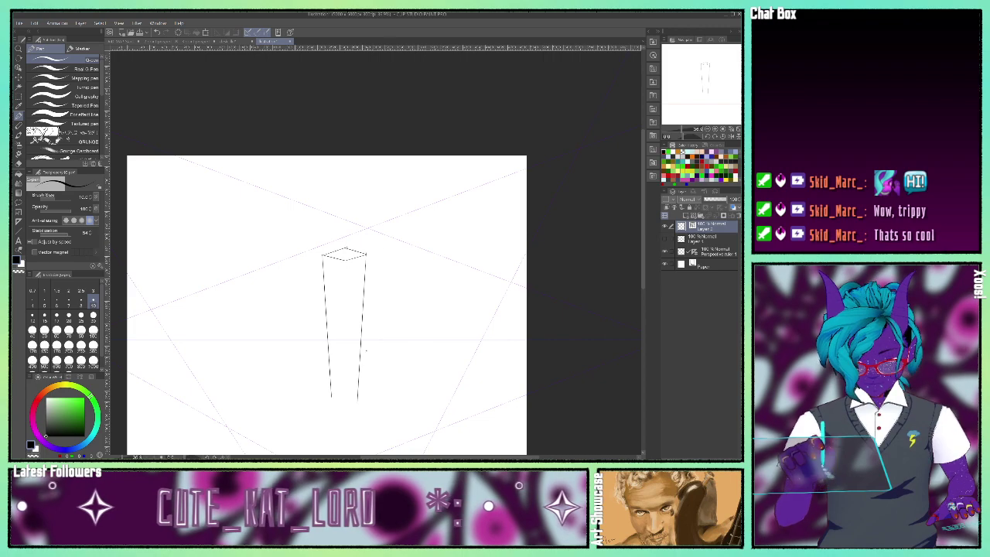
- Draw the top and side edges of a shorter, wider box just beside the lower part of the tall box
drag(703, 91, 697, 113)
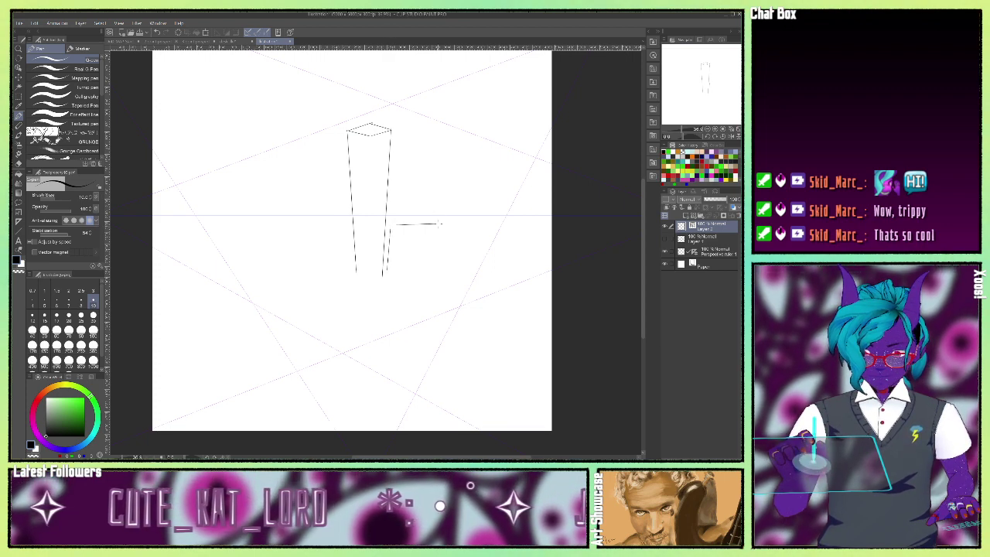
drag(440, 223, 424, 273)
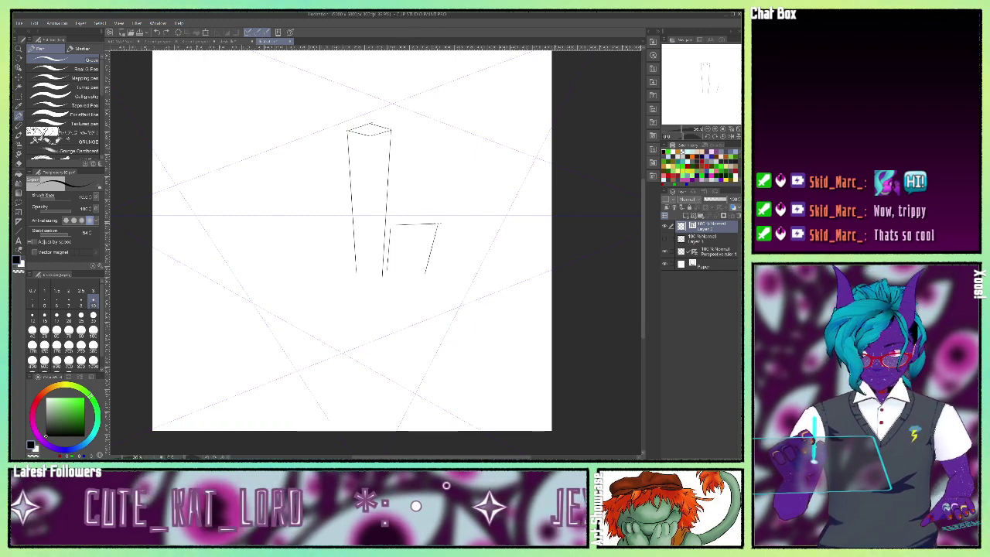
drag(390, 224, 386, 222)
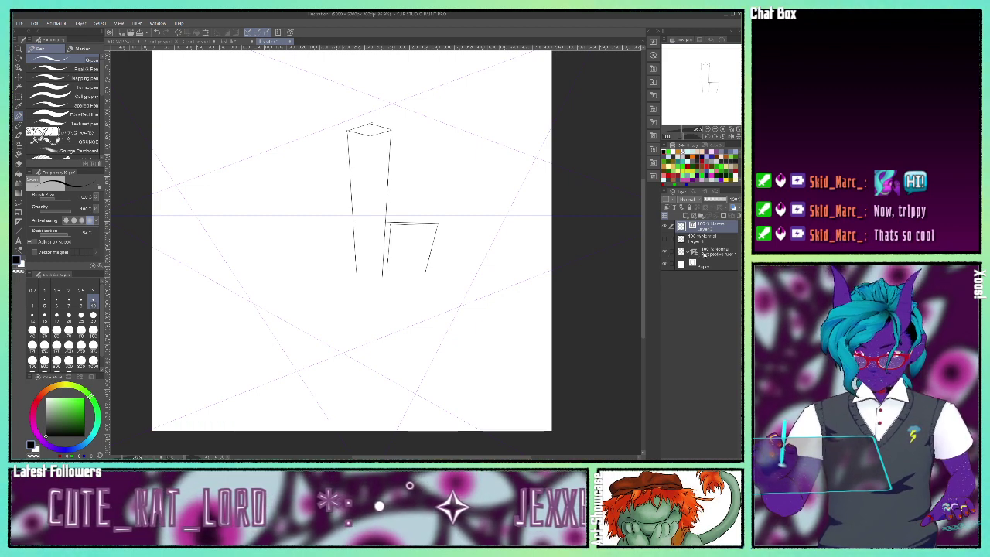
- Rotate the perspective ruler's two steep guide lines with the Object tool so they converge above the canvas
click(690, 254)
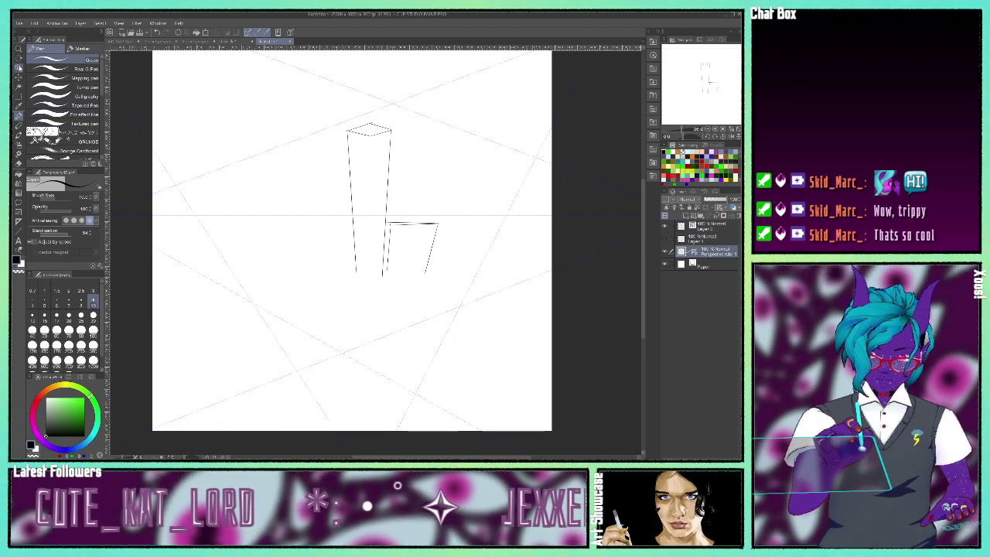
click(19, 67)
click(332, 428)
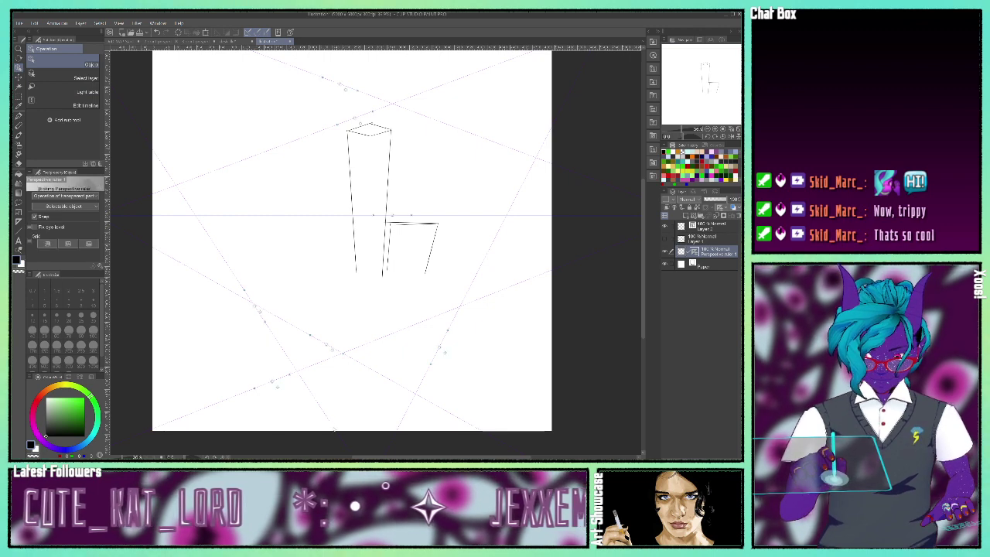
drag(546, 238, 563, 175)
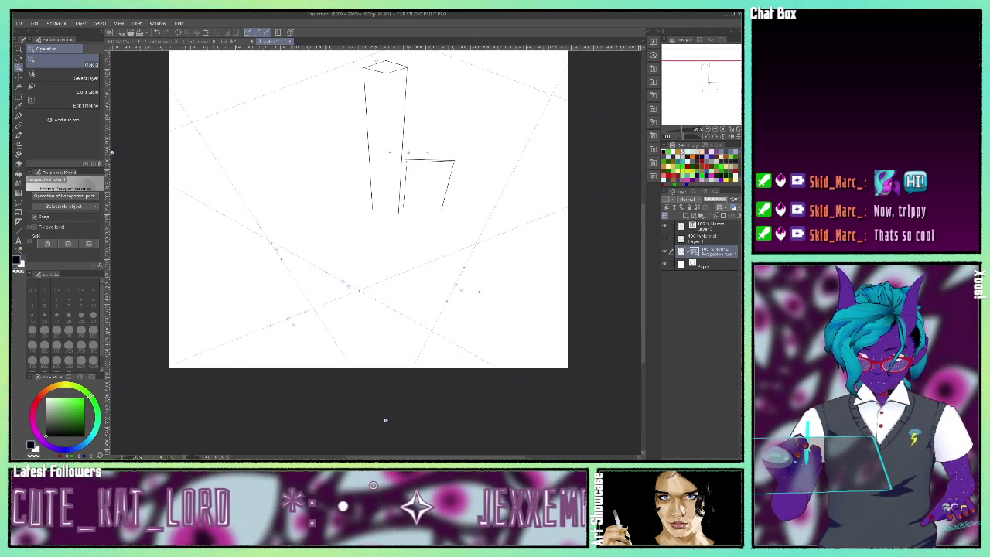
drag(449, 302, 442, 297)
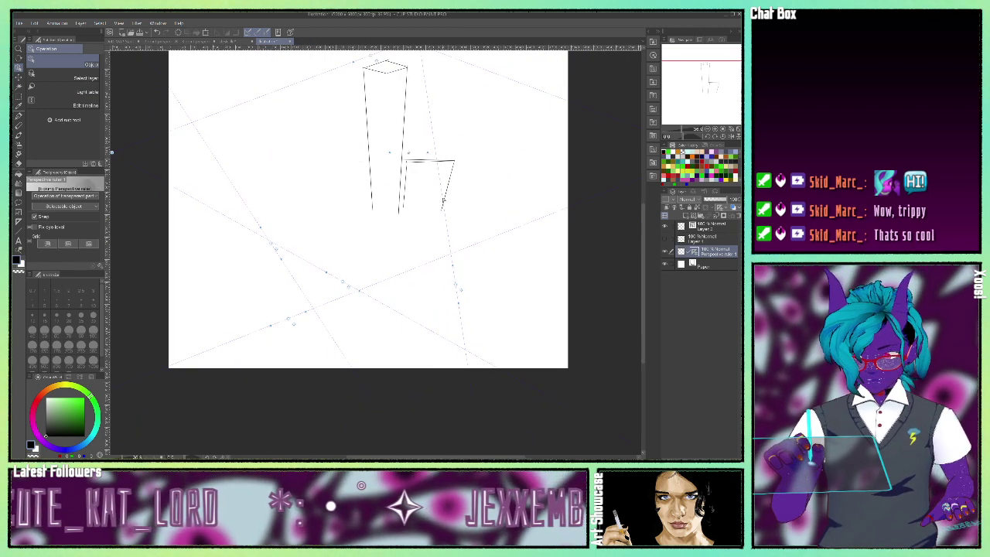
drag(261, 230, 282, 210)
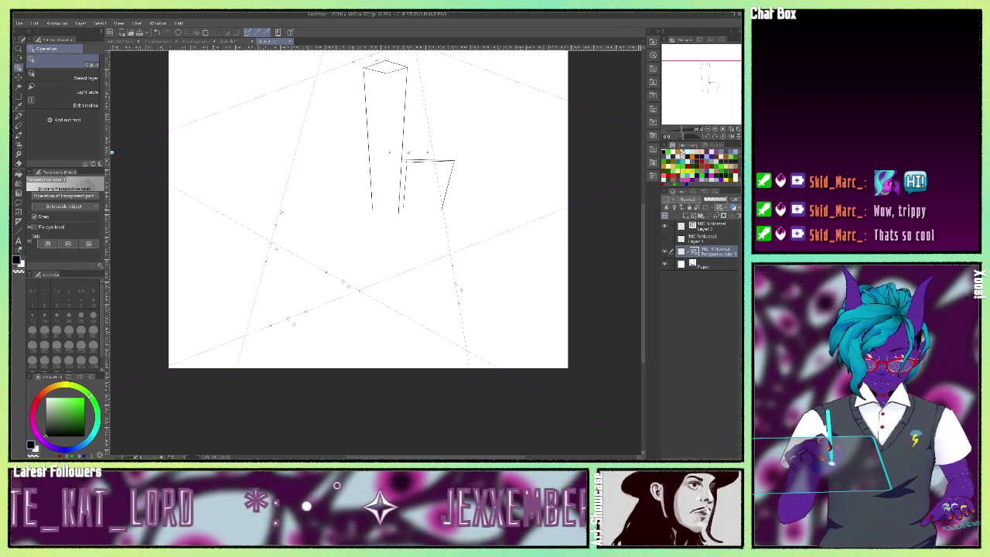
- Draw the two outer slanted sides of a tall tower on a new layer, with the two earlier sketch layers hidden
drag(688, 92, 680, 76)
click(666, 239)
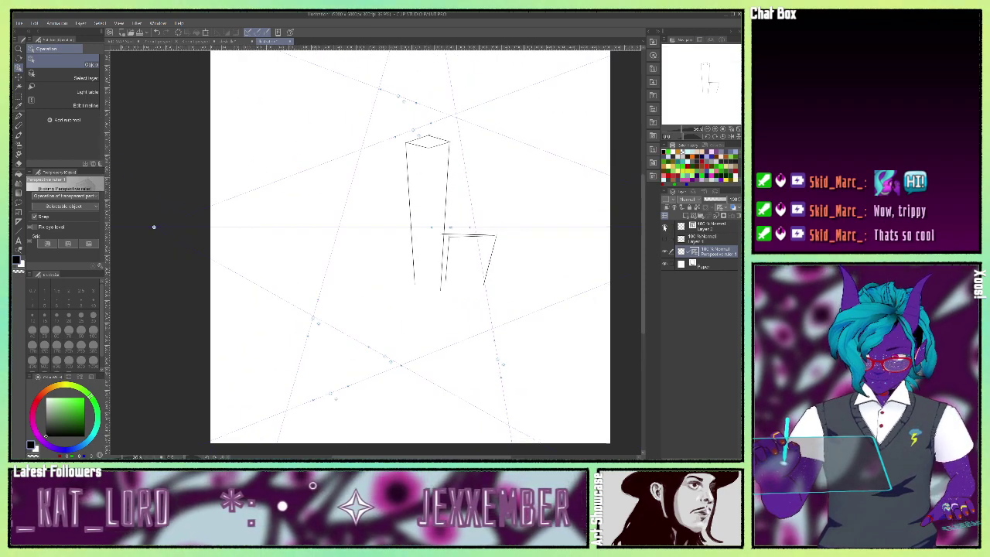
click(666, 227)
click(690, 219)
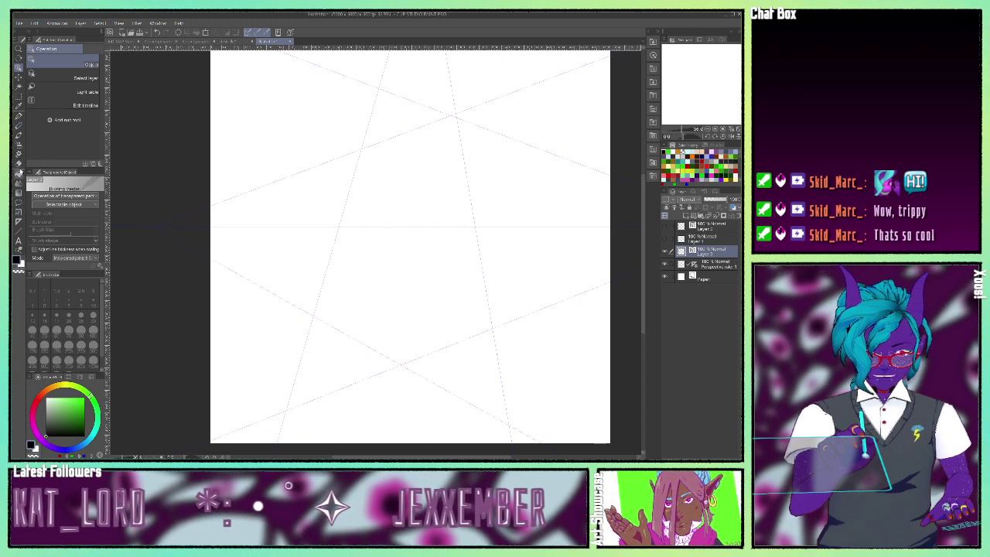
click(19, 117)
drag(393, 109, 354, 329)
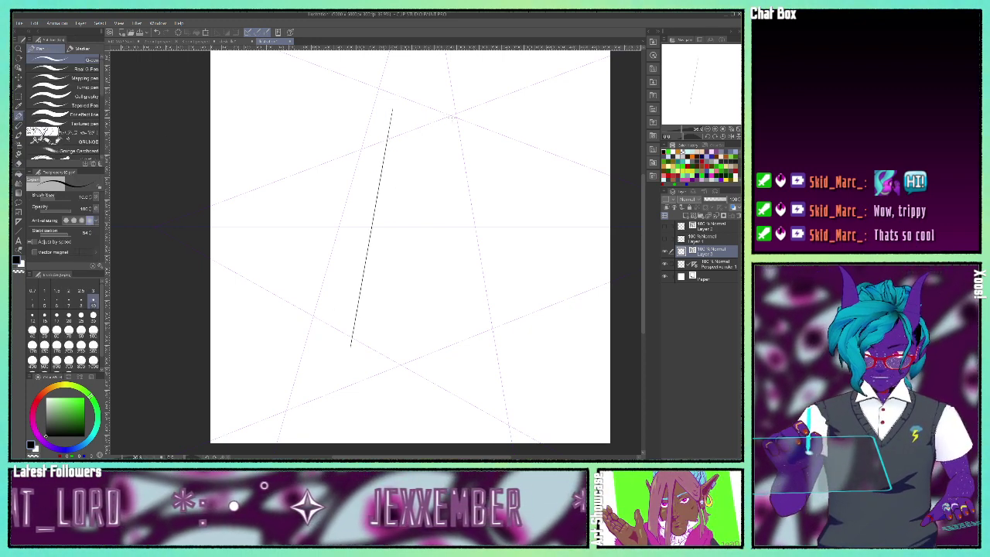
drag(453, 116, 485, 354)
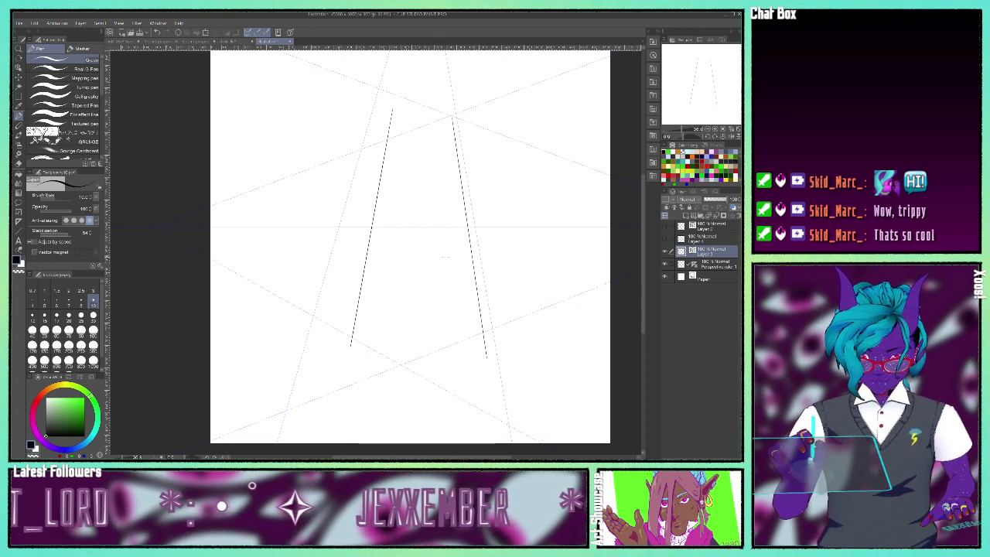
- Add the tower's top edges and front corner, and draw inset vertical lines with cross slats on its front face
mouse_move(452, 118)
mouse_down()
mouse_move(411, 131)
mouse_move(439, 123)
mouse_move(396, 96)
mouse_up()
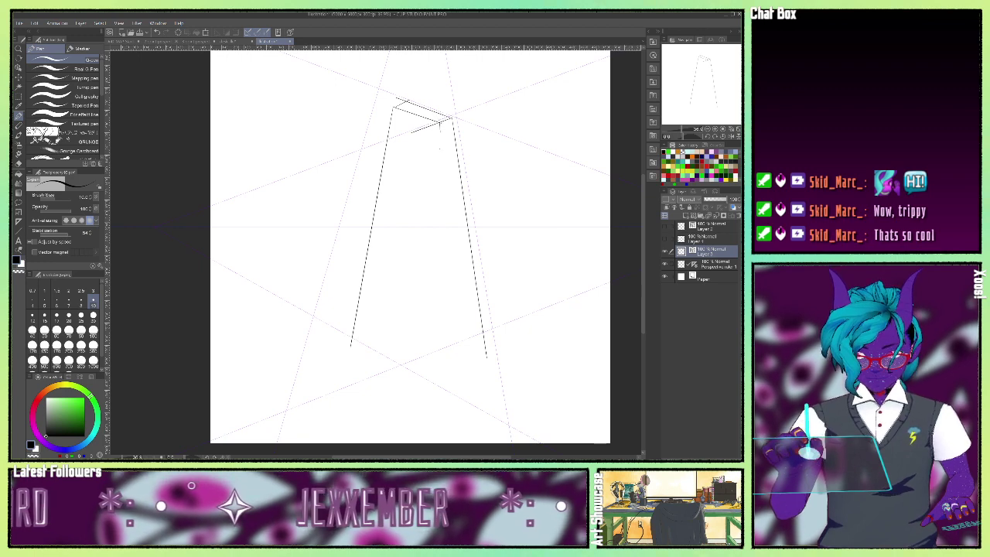
drag(439, 130, 460, 398)
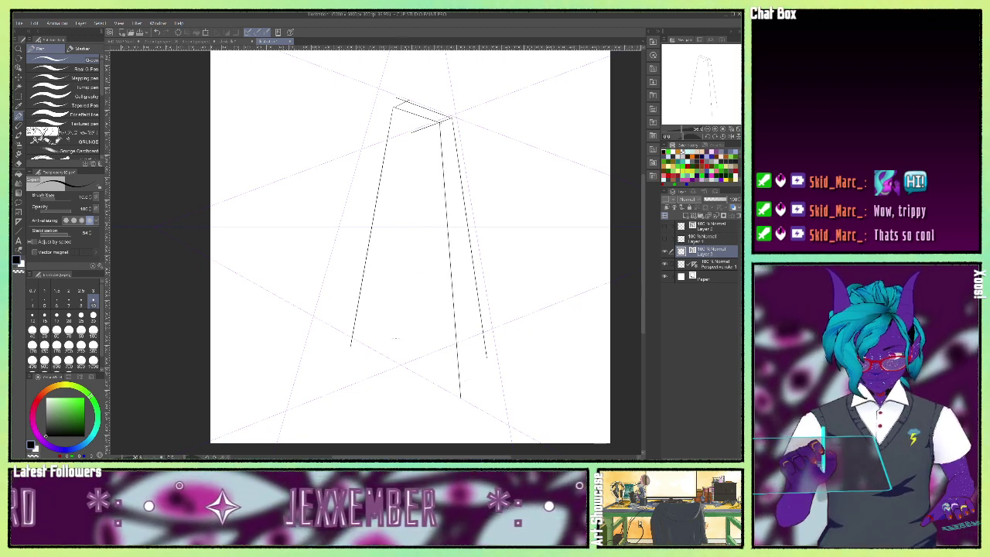
drag(434, 141, 443, 403)
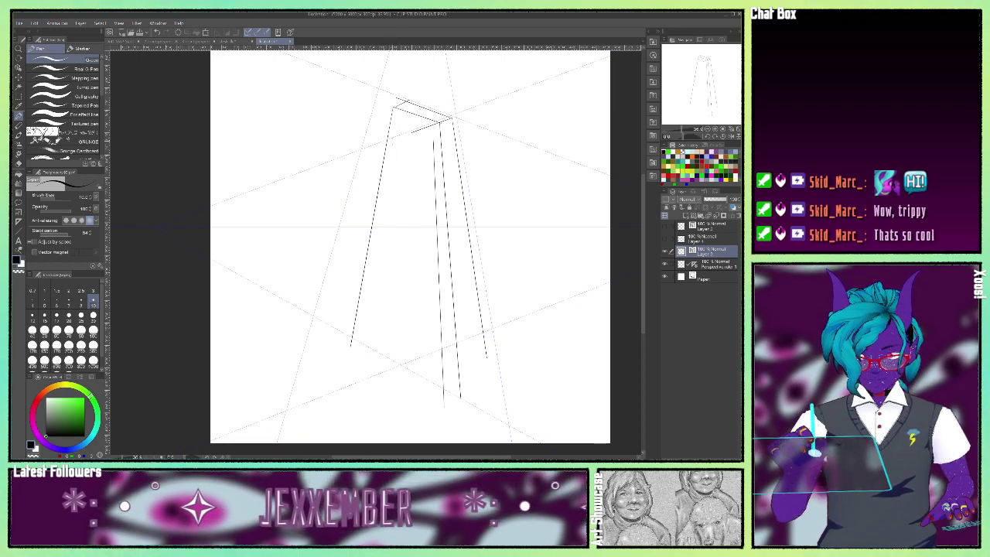
drag(395, 124, 354, 416)
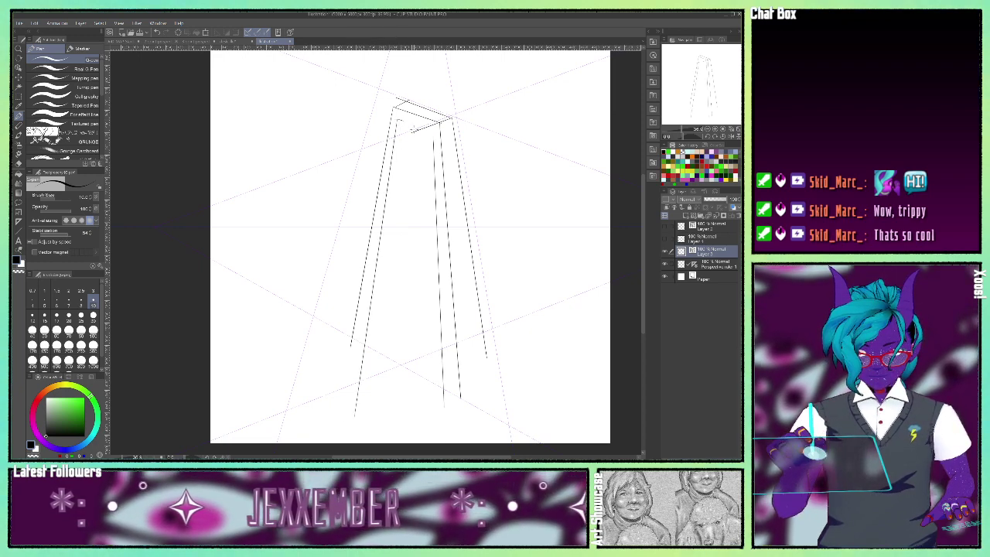
mouse_move(409, 122)
mouse_down()
mouse_move(434, 147)
mouse_move(426, 165)
mouse_move(443, 165)
mouse_move(420, 173)
mouse_move(443, 177)
mouse_move(409, 184)
mouse_move(439, 187)
mouse_up()
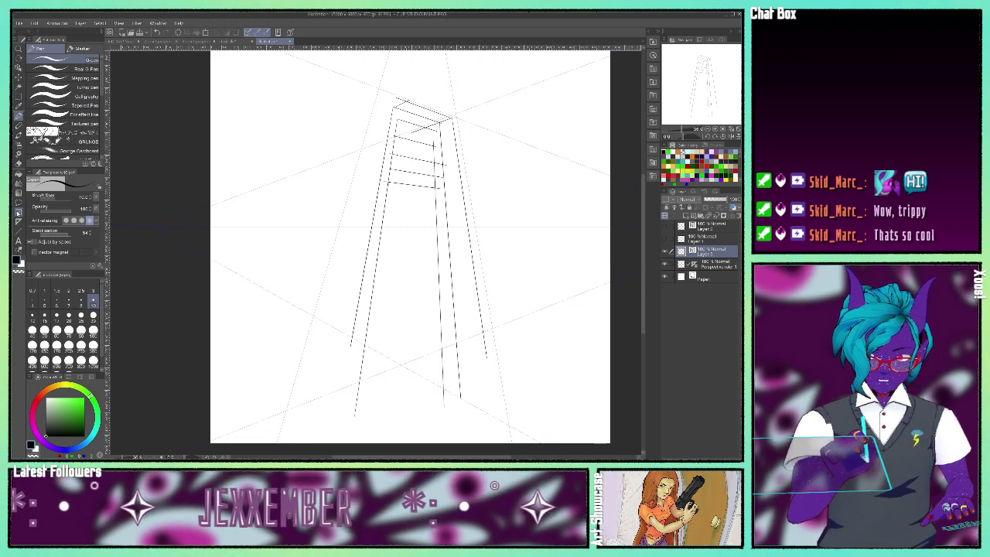
- Draw perspective-aligned rectangles on the tower's front face and lower side face with the Rectangle tool
click(19, 232)
click(74, 114)
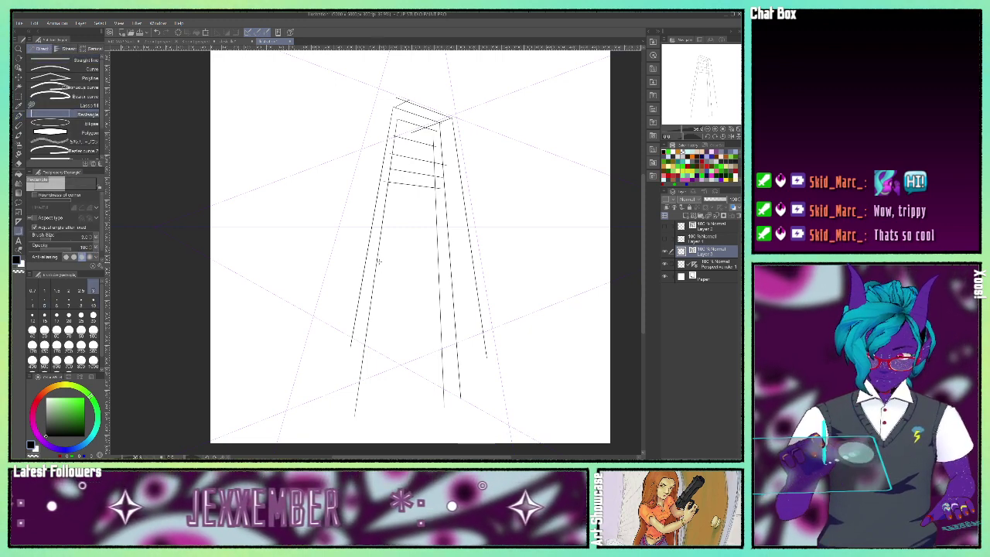
drag(388, 224, 434, 293)
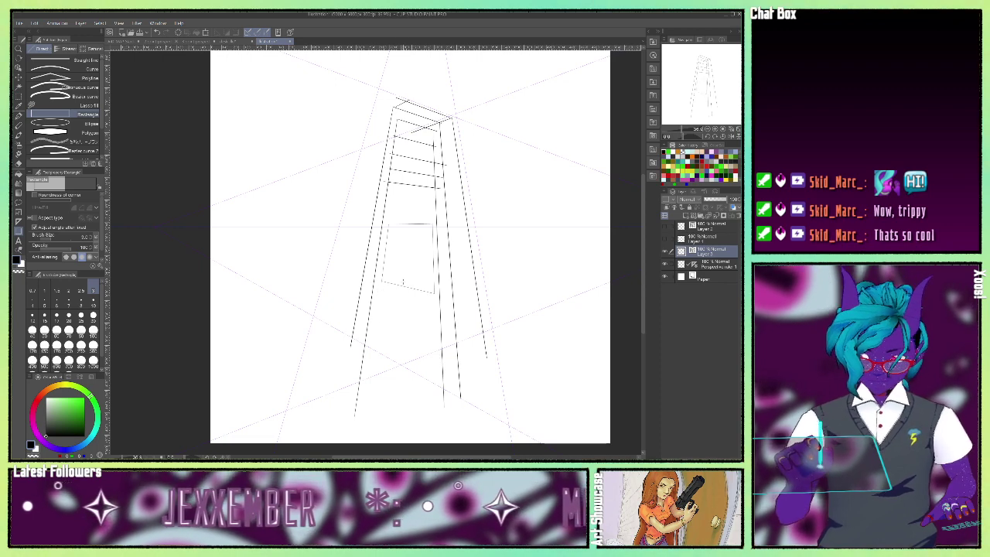
drag(385, 308, 437, 374)
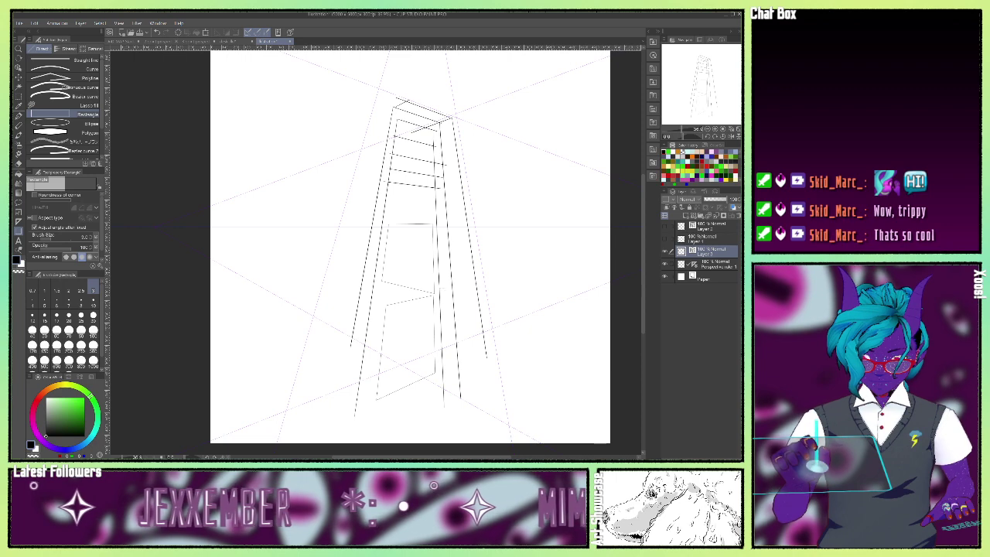
mouse_move(468, 350)
mouse_down()
mouse_move(457, 300)
mouse_move(468, 350)
mouse_move(480, 348)
mouse_up()
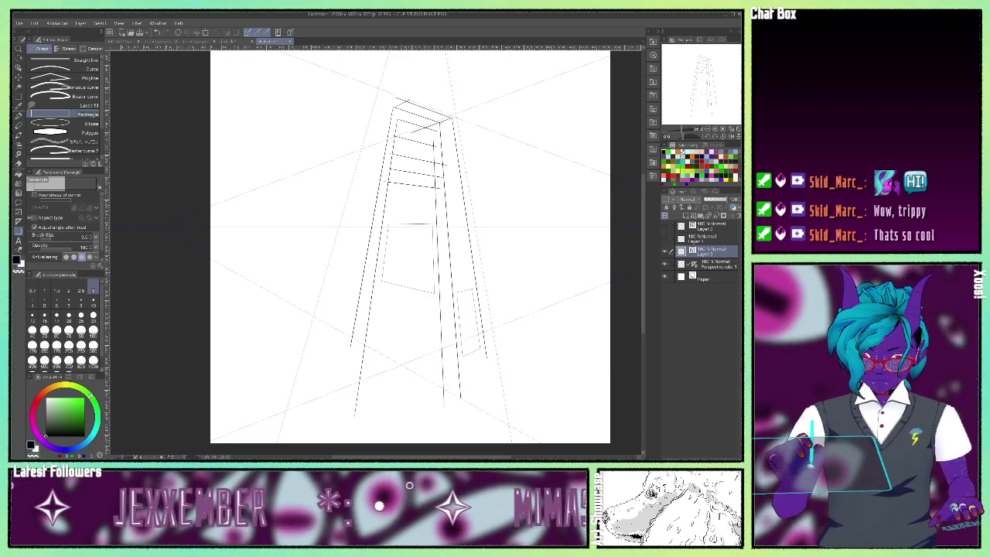
- Draw an ellipse low on the tower's front face and a smaller one on its side face above the rectangle
click(58, 123)
drag(382, 308, 424, 379)
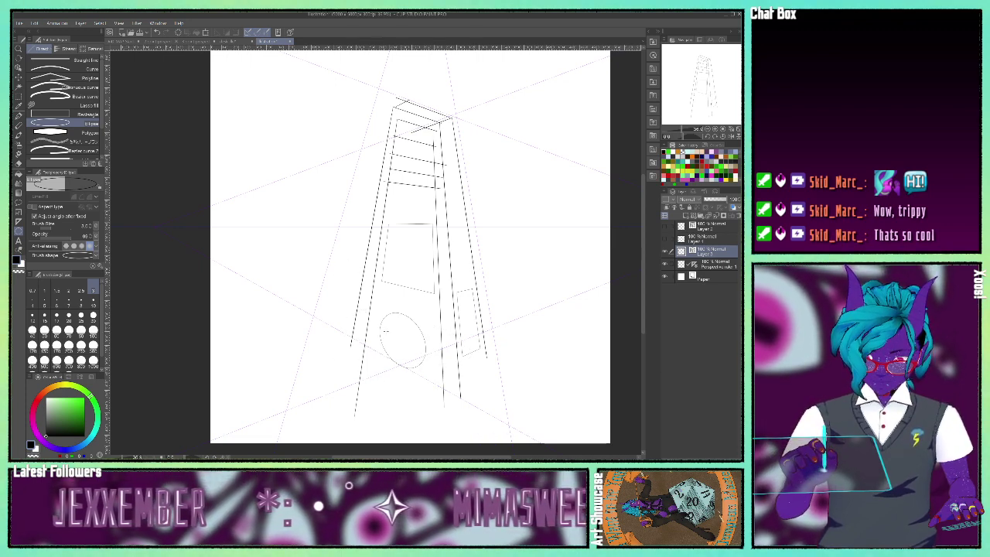
click(390, 327)
drag(457, 257, 468, 286)
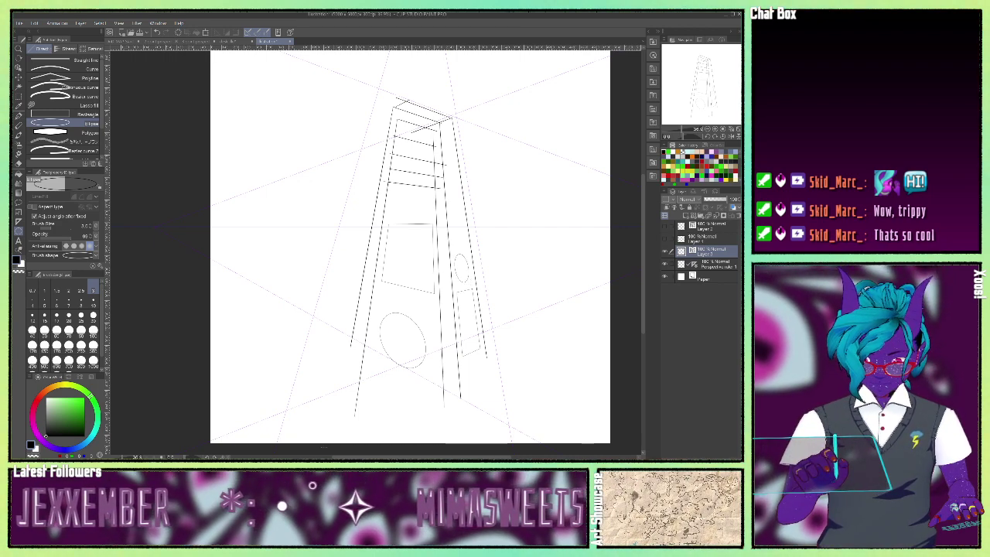
- Show the open document with the bedroom perspective drawing
click(197, 43)
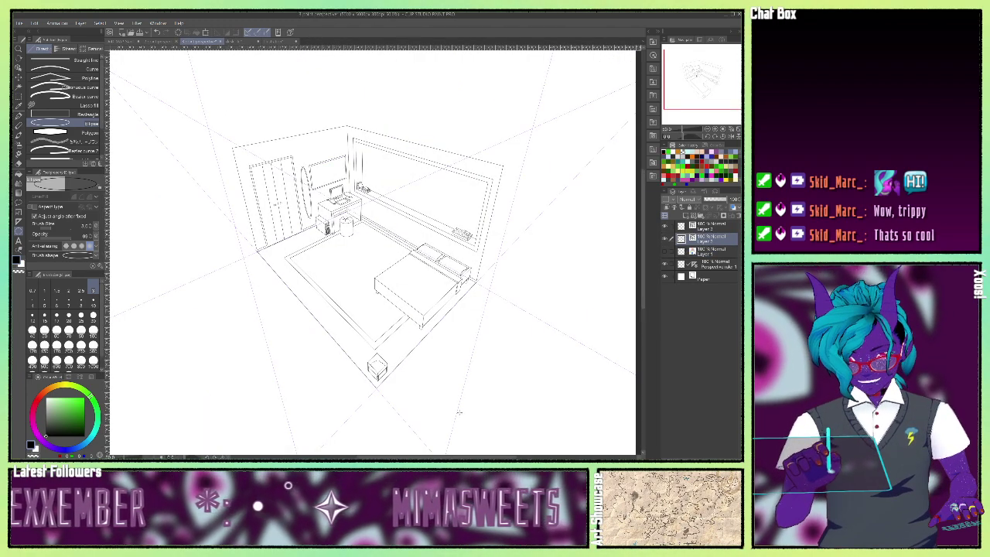
- Examine the bedroom perspective drawing up close and as a whole canvas with its guide lines
click(714, 130)
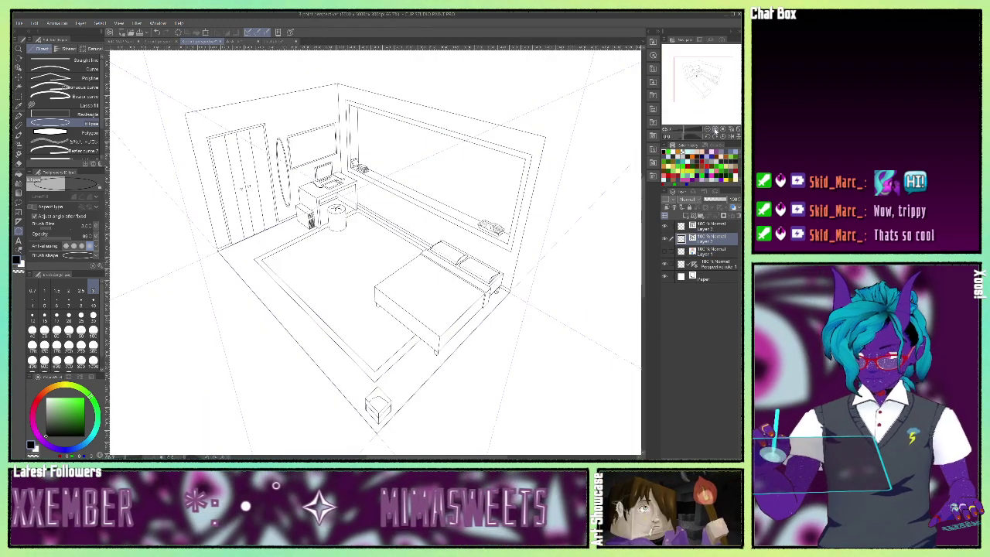
click(714, 130)
drag(703, 80, 702, 76)
click(708, 130)
click(708, 131)
click(708, 131)
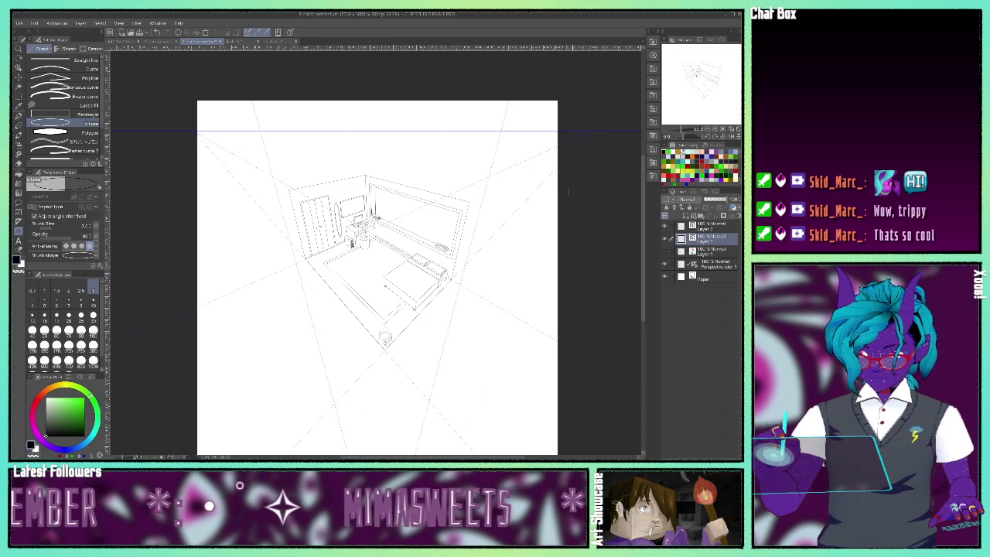
- Try an ellipse over the window wall, and draw straight test lines converging downward across and beside the room
drag(470, 203, 453, 295)
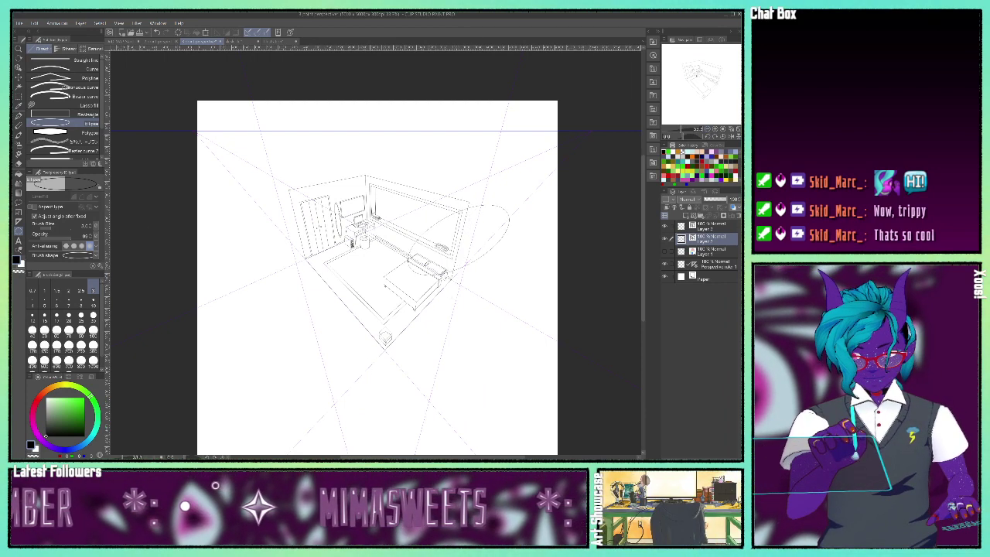
key(ctrl+z)
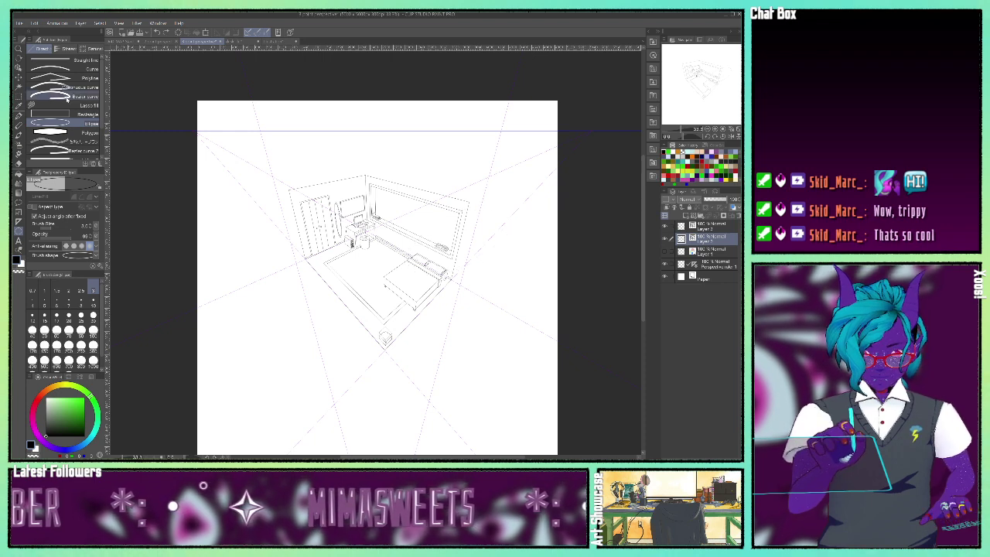
click(68, 61)
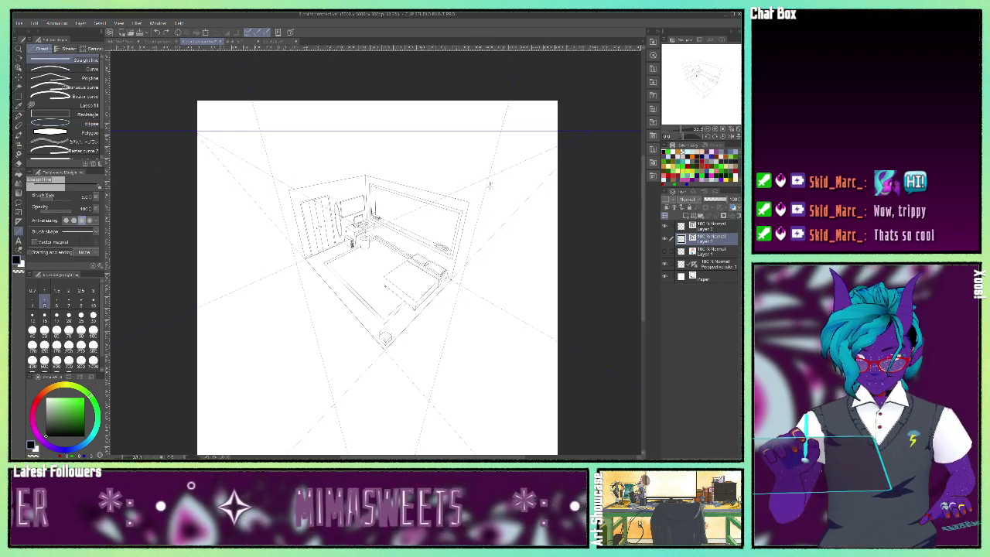
drag(489, 184, 433, 391)
drag(266, 180, 340, 434)
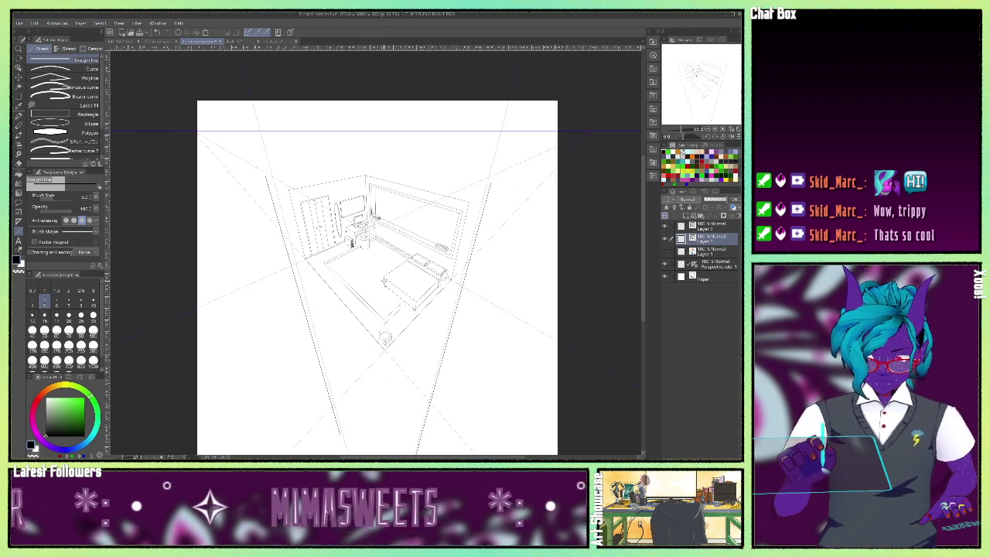
drag(380, 261, 380, 365)
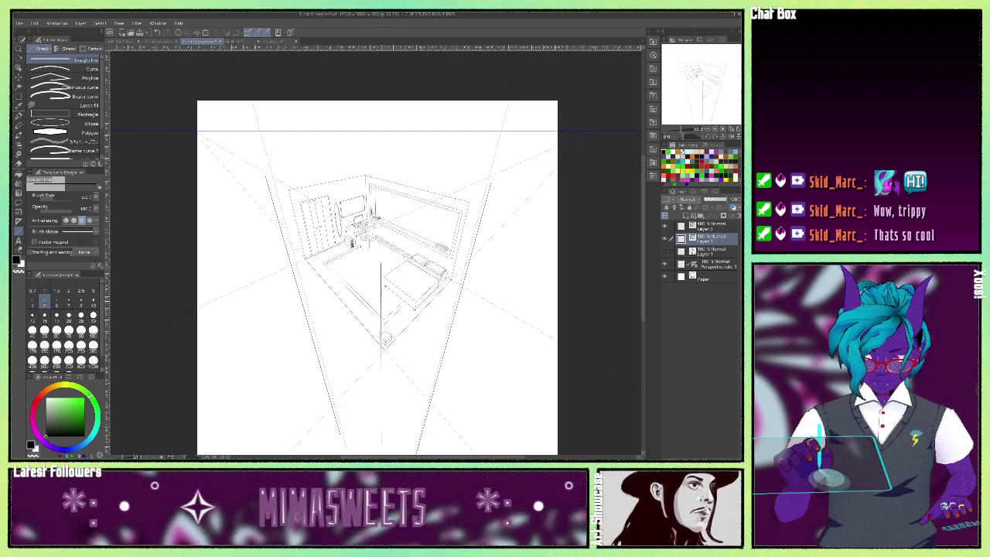
drag(450, 270, 431, 361)
mouse_move(333, 265)
mouse_down()
mouse_move(322, 238)
mouse_move(339, 368)
mouse_up()
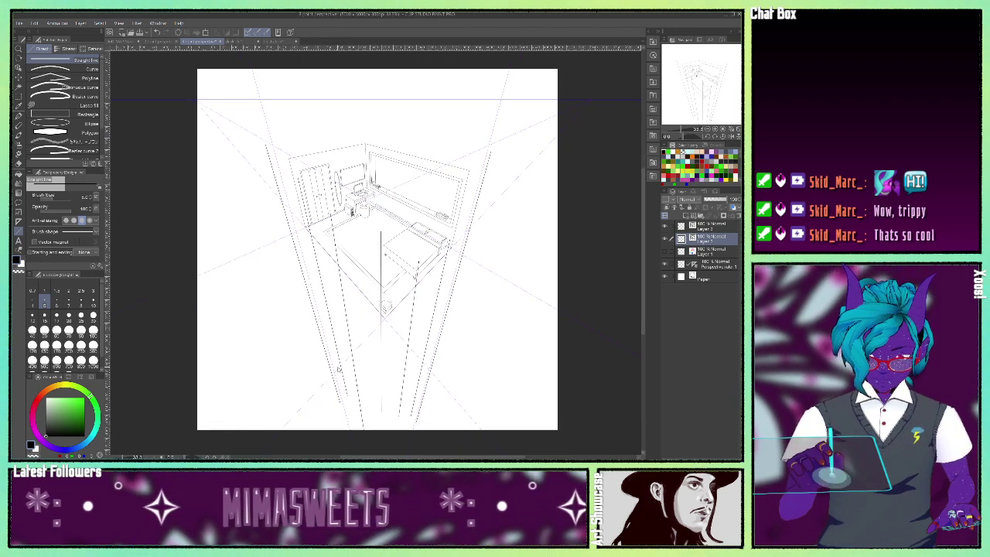
- Undo all the straight test lines drawn over the bedroom
key(ctrl+z)
key(ctrl+z)
key(ctrl+z)
key(ctrl+z)
key(ctrl+z)
key(ctrl+z)
key(ctrl+z)
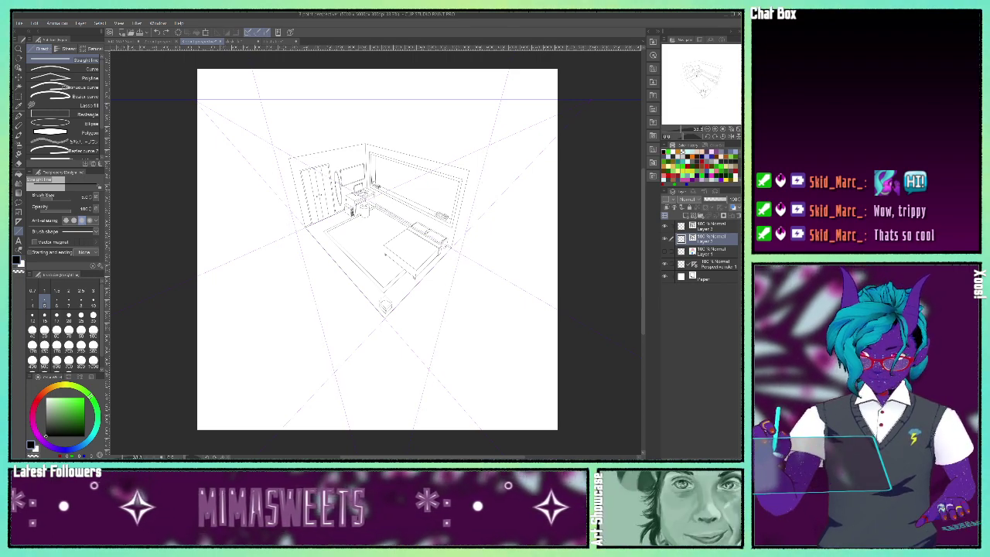
- Examine the bedroom's furniture, walls and rug, and the small box at the floor's front corner
click(701, 79)
click(715, 129)
click(715, 129)
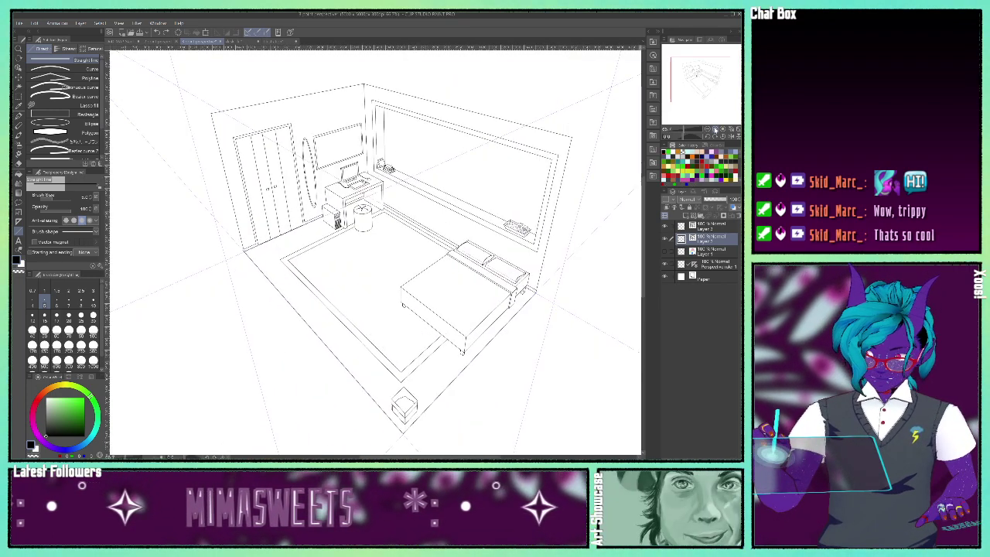
click(715, 129)
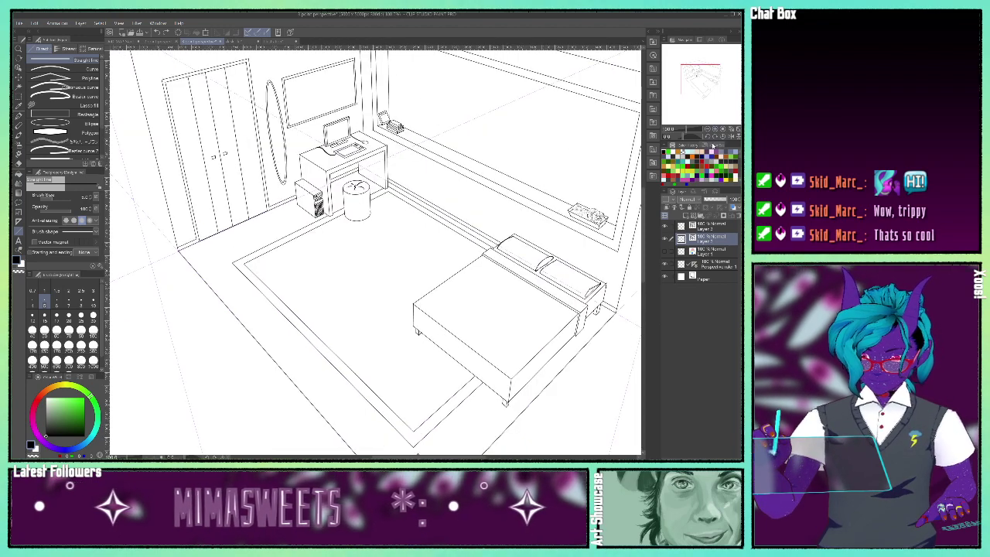
click(708, 130)
drag(703, 80, 702, 78)
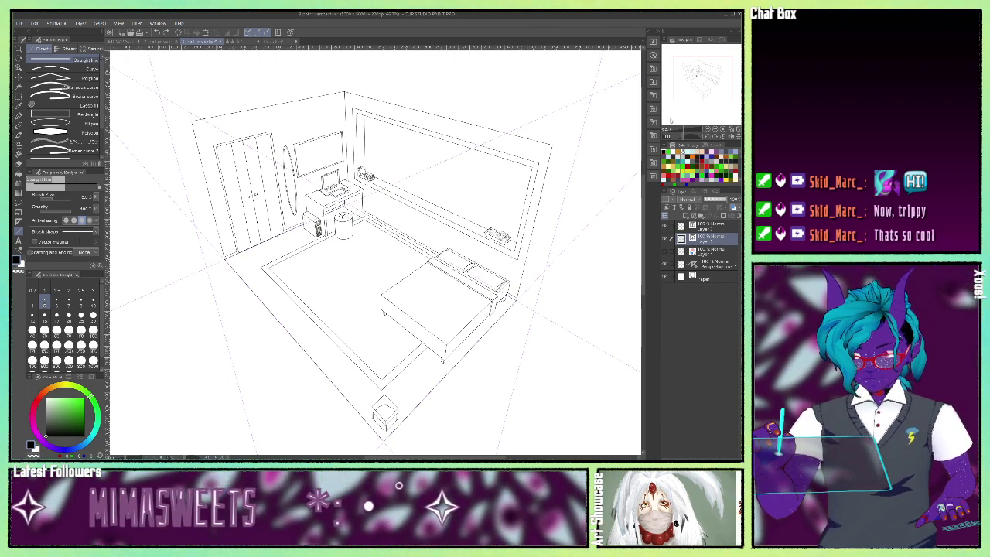
drag(711, 91, 710, 92)
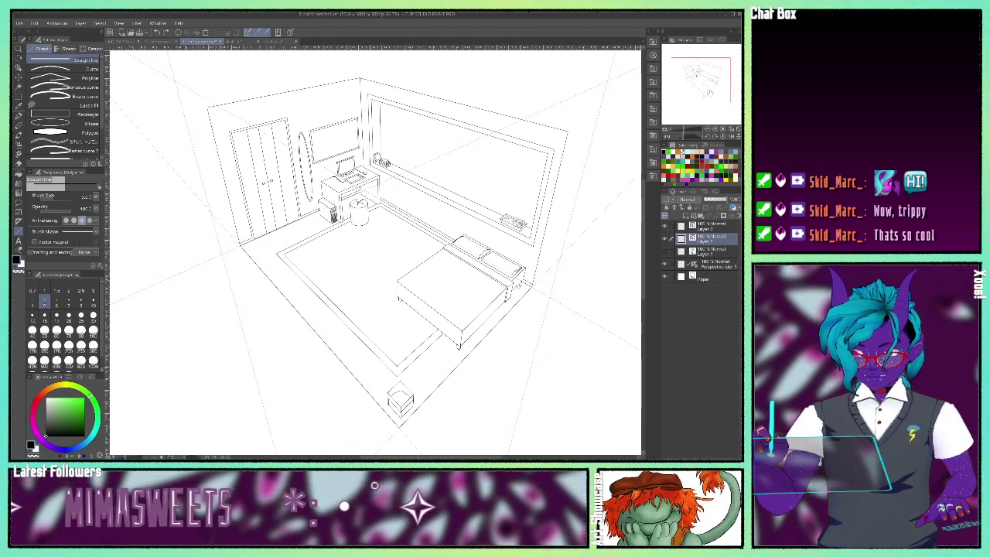
drag(400, 400, 404, 400)
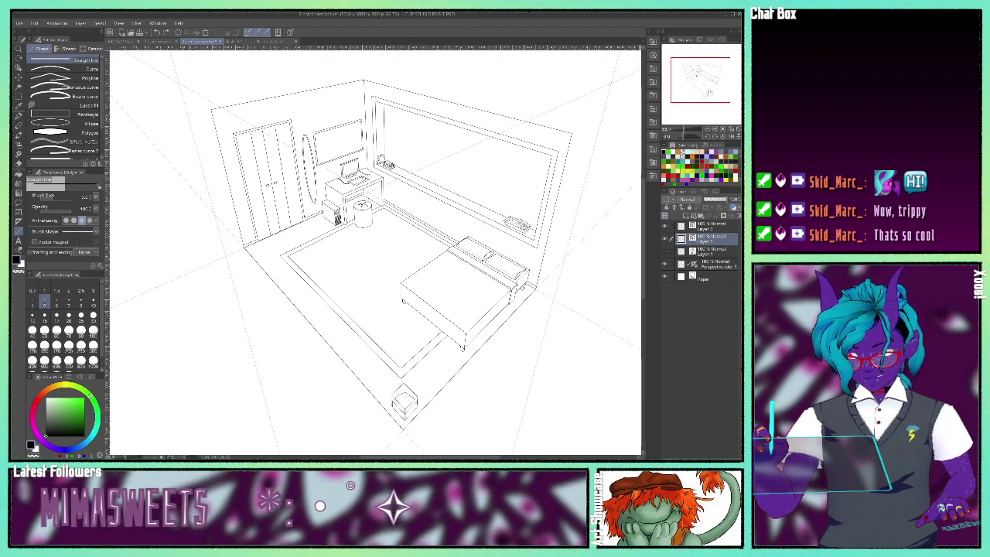
drag(404, 400, 383, 380)
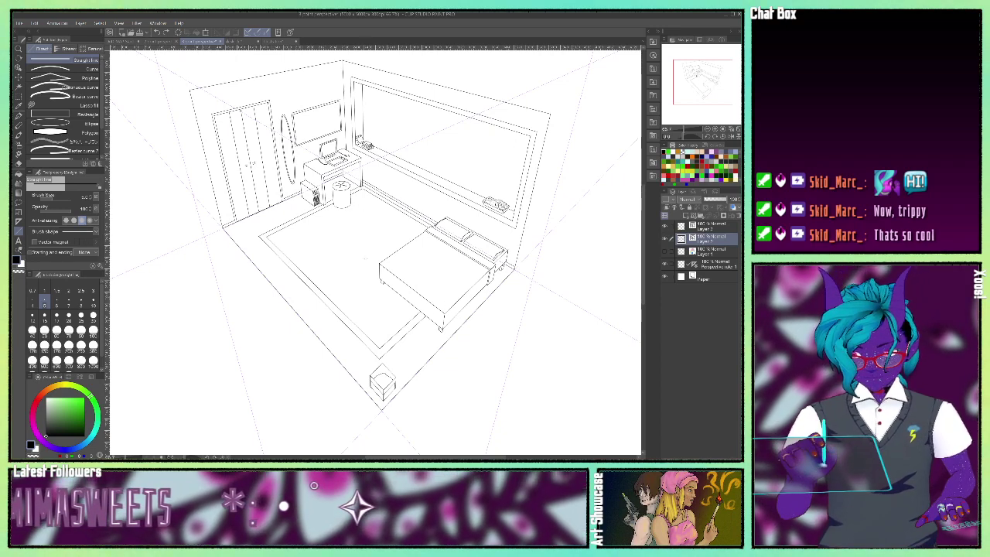
- Draw a perspective ellipse on the rug in front of the stool and a second one overlapping it slightly higher
drag(690, 101, 699, 81)
click(716, 129)
click(716, 129)
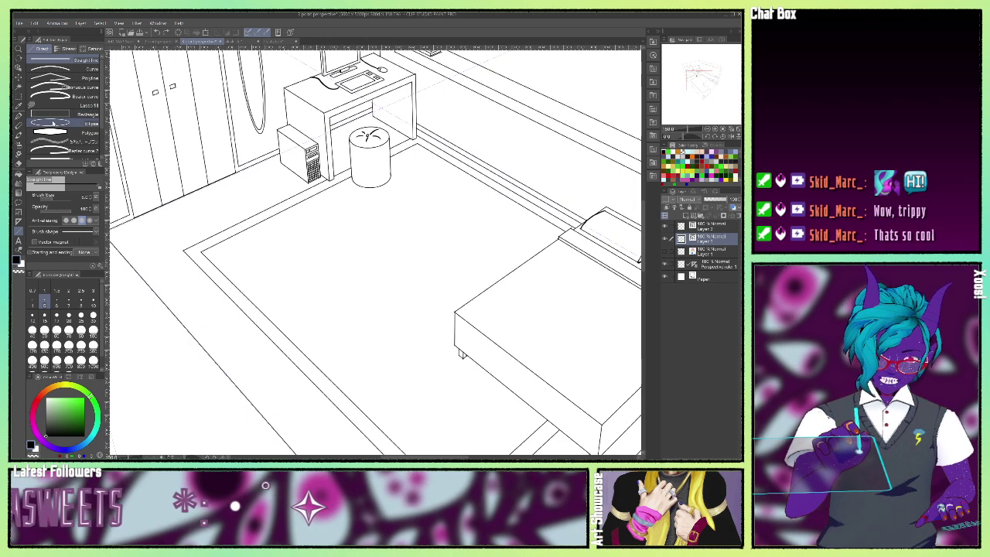
click(54, 122)
drag(285, 222, 379, 226)
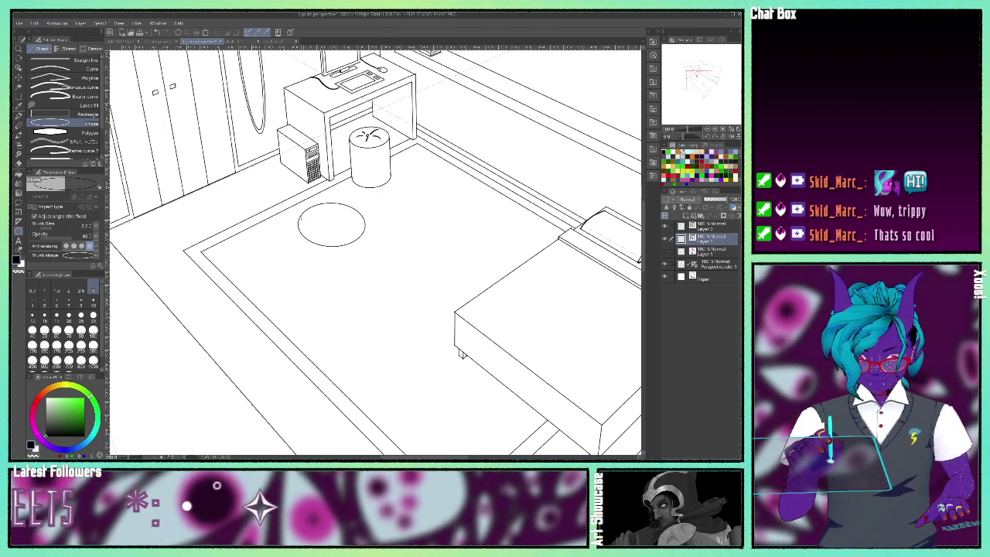
drag(299, 208, 386, 212)
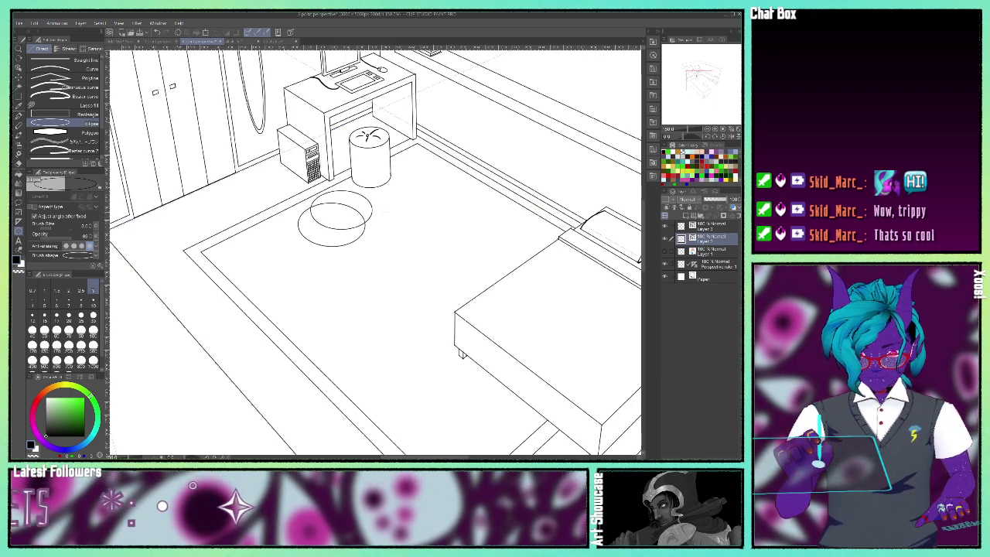
- Remove the upper ellipse and draw two straight side lines rising from the edges of the remaining ellipse
click(63, 60)
drag(372, 214, 372, 232)
key(ctrl+z)
key(ctrl+z)
drag(363, 226, 363, 193)
drag(295, 224, 295, 196)
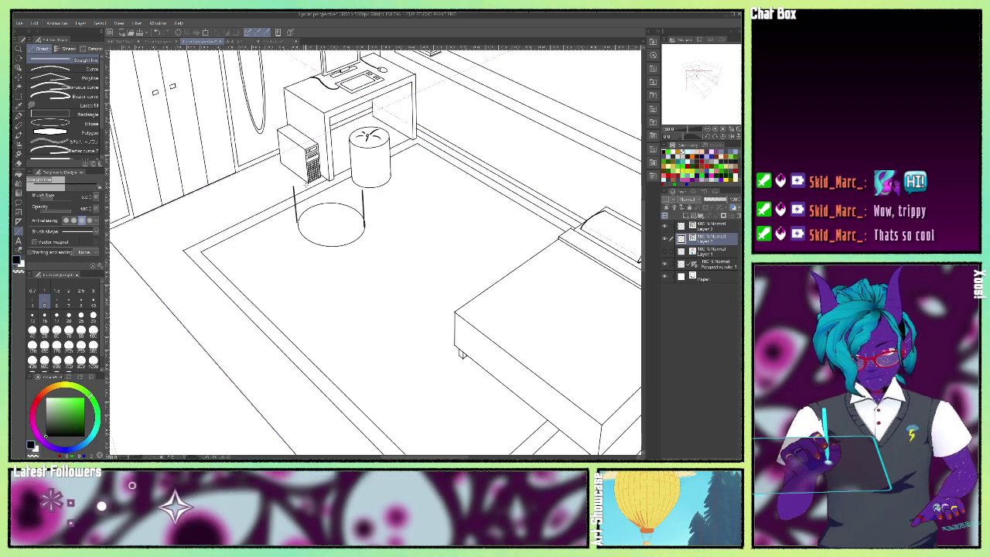
- Draw an ellipse between the two side lines as the cylinder's top, undoing the misplaced tries
click(50, 123)
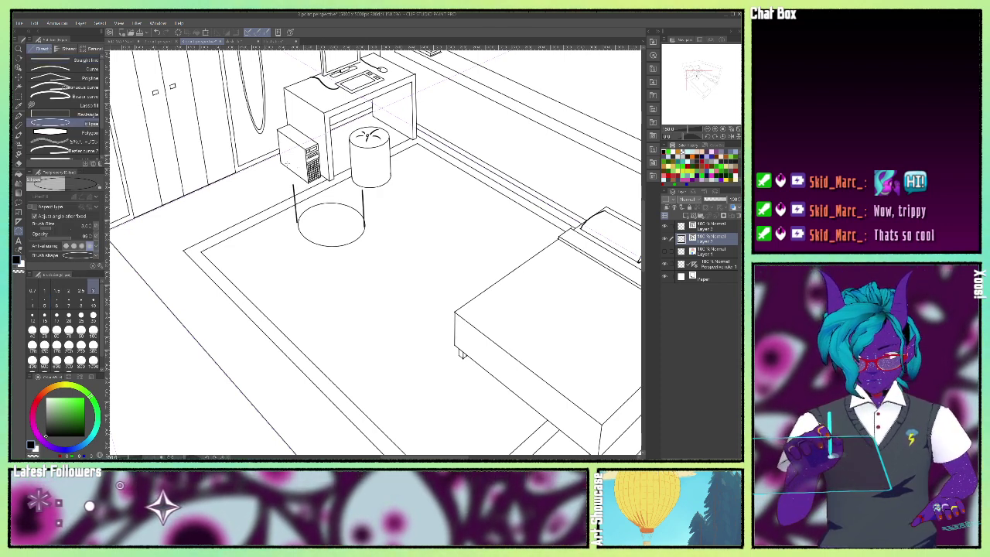
drag(287, 164, 374, 174)
key(ctrl+z)
drag(289, 167, 381, 175)
click(319, 195)
key(ctrl+z)
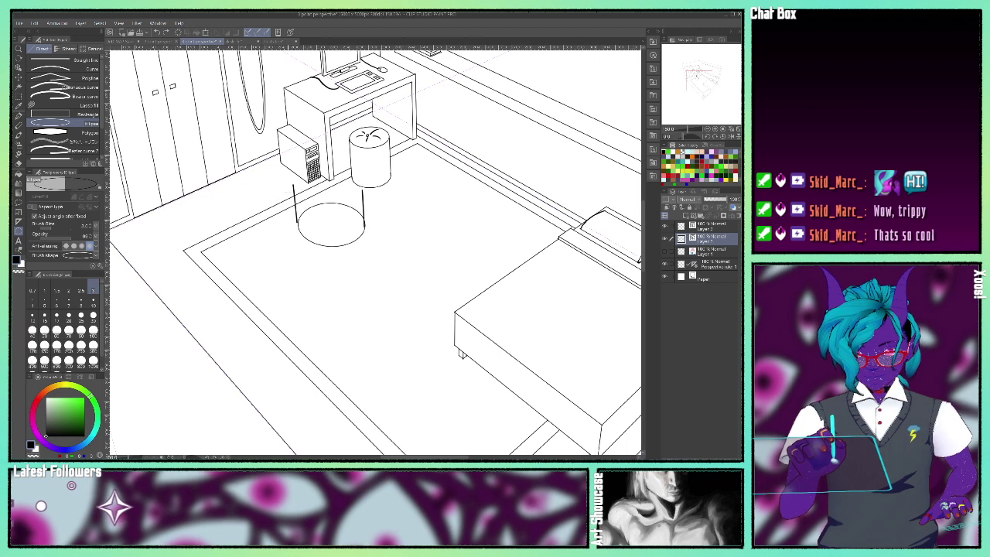
drag(285, 193, 375, 190)
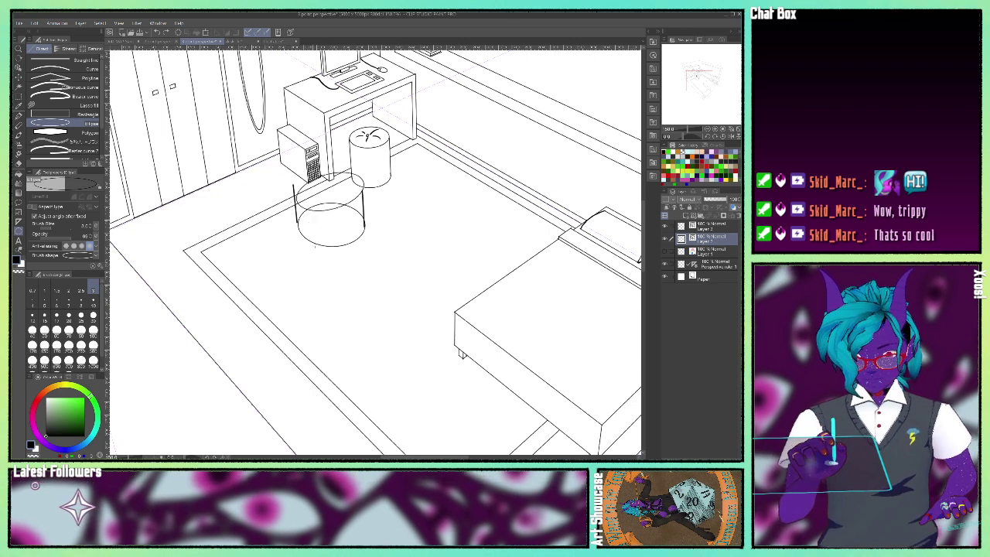
- Try another ellipse near the cylinder's base, and undo the whole practice cylinder on the rug
drag(325, 242, 381, 246)
key(ctrl+z)
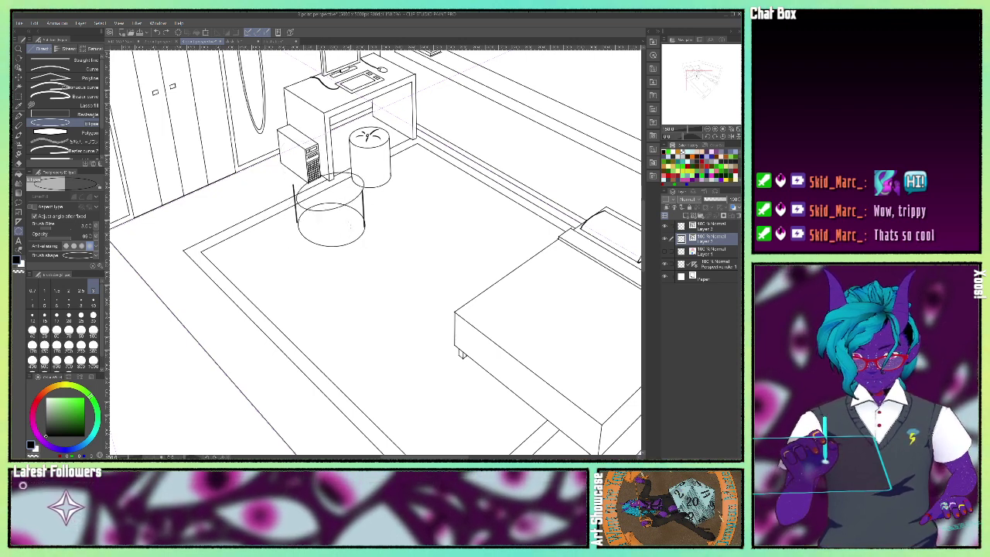
key(ctrl+y)
key(ctrl+z)
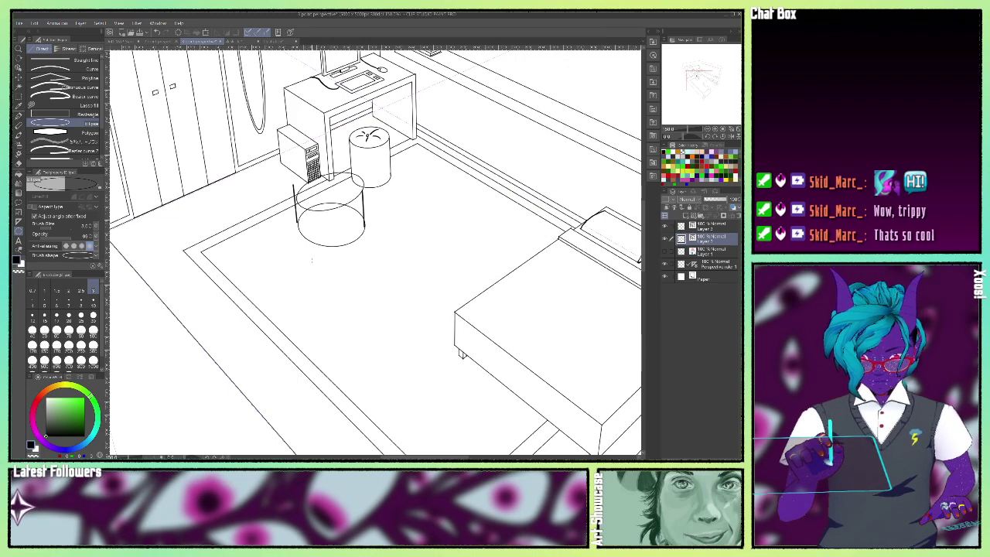
key(ctrl+z)
key(ctrl+z)
key(ctrl+z)
key(ctrl+z)
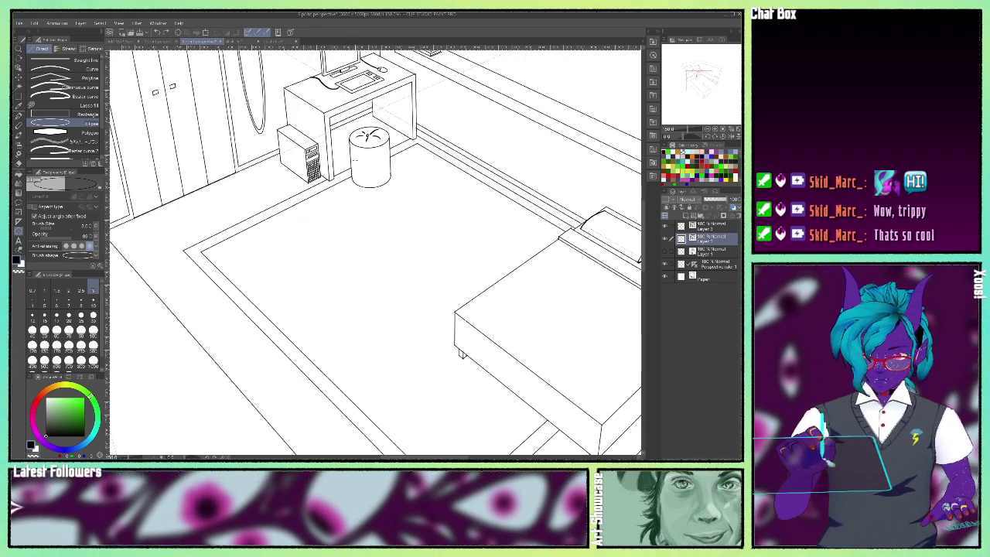
- Try a perspective ellipse on the window wall above the books, and undo it
drag(700, 82, 698, 72)
drag(283, 196, 428, 139)
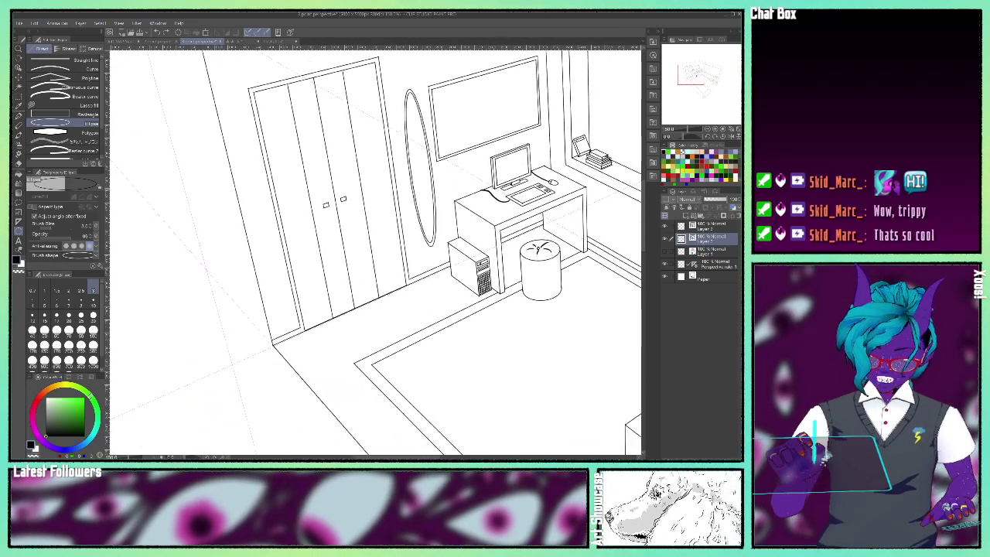
drag(694, 74, 700, 71)
drag(423, 209, 468, 165)
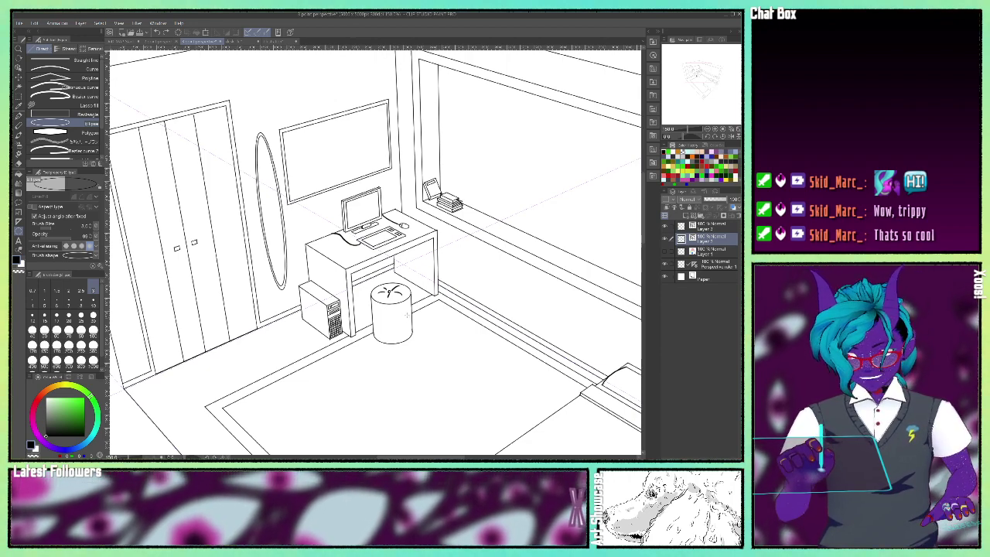
mouse_move(696, 76)
mouse_down()
mouse_move(713, 81)
mouse_move(702, 97)
mouse_move(721, 76)
mouse_move(698, 77)
mouse_up()
drag(551, 116, 534, 161)
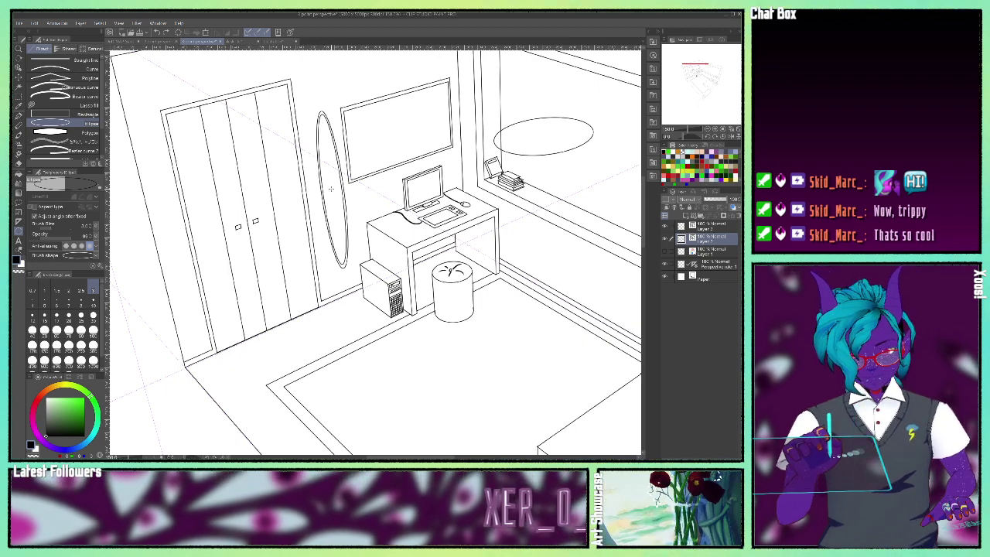
key(ctrl+z)
- Examine the bed with its pillows and the window planter, and show the finished Buzz Drawtectives illustration
click(65, 60)
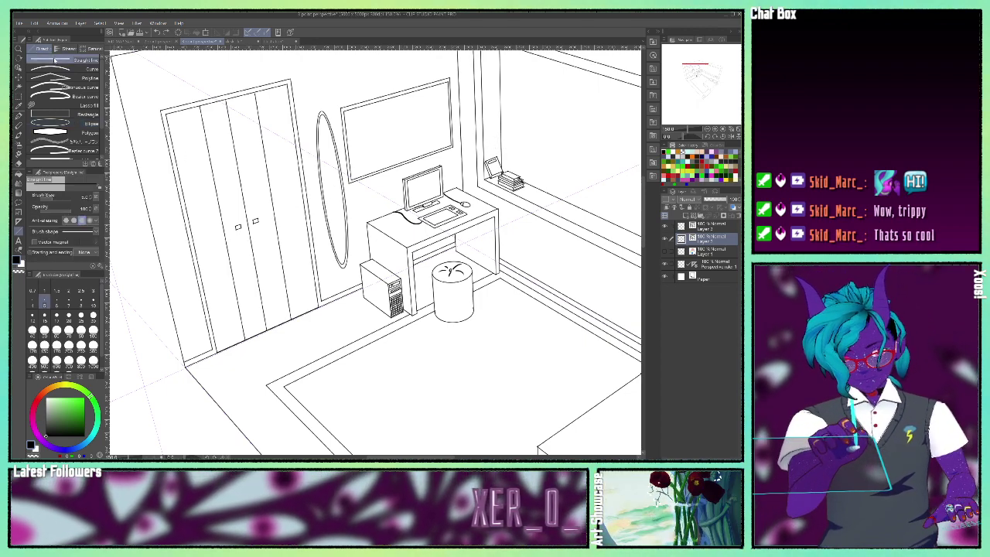
mouse_move(696, 73)
mouse_down()
mouse_move(716, 87)
mouse_move(708, 82)
mouse_up()
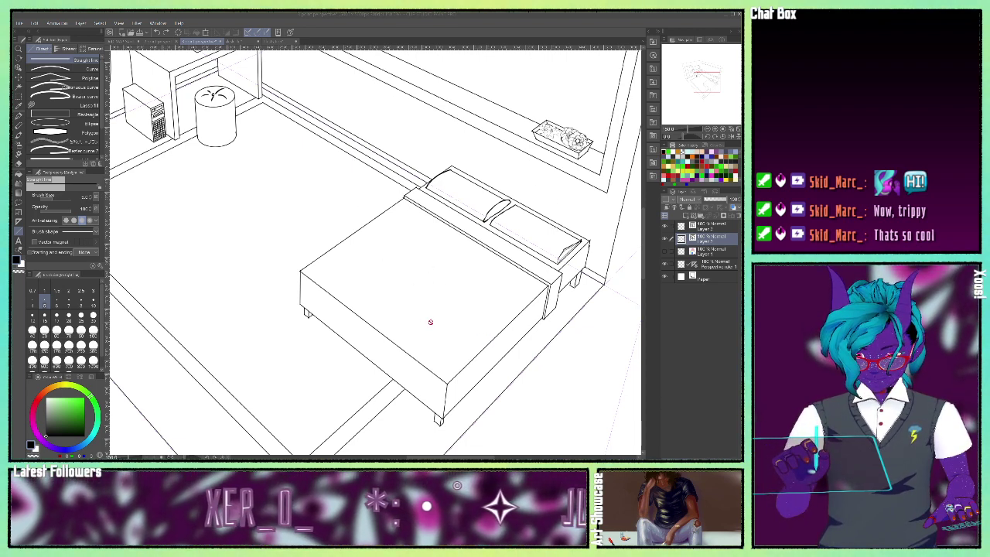
key(ctrl+Tab)
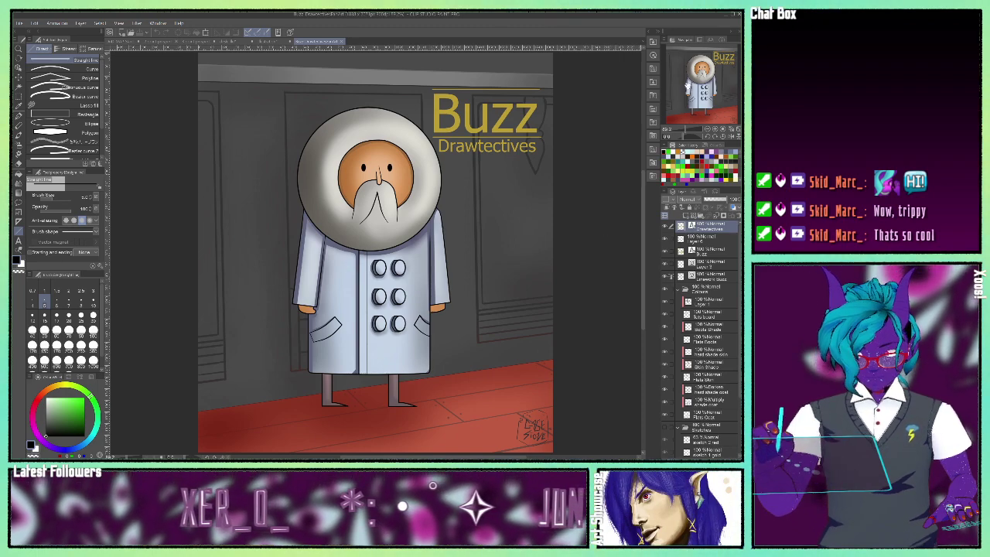
mouse_move(689, 86)
mouse_down()
mouse_move(699, 93)
mouse_move(692, 89)
mouse_up()
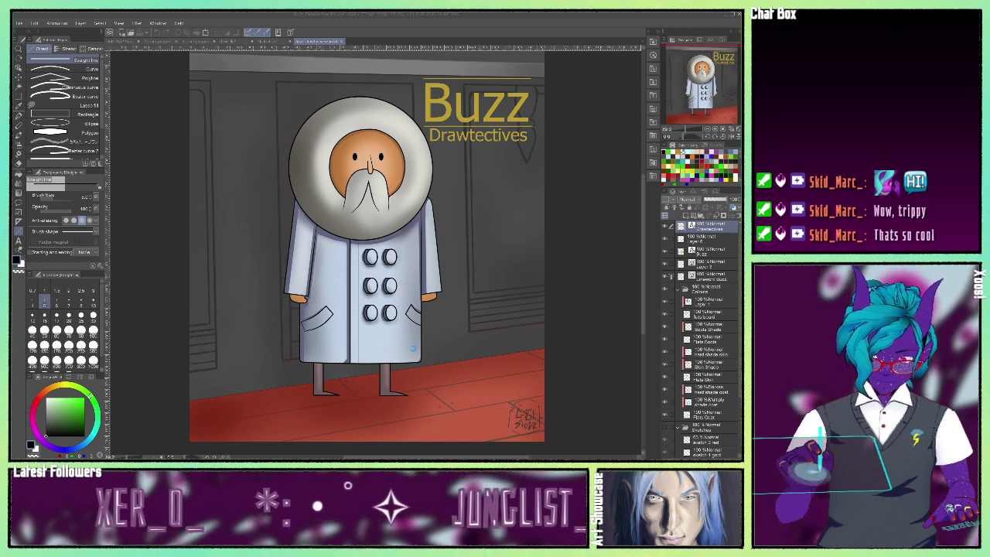
- Switch to the bar illustration and hide the character's shading layers and the flat background colours
key(ctrl+Tab)
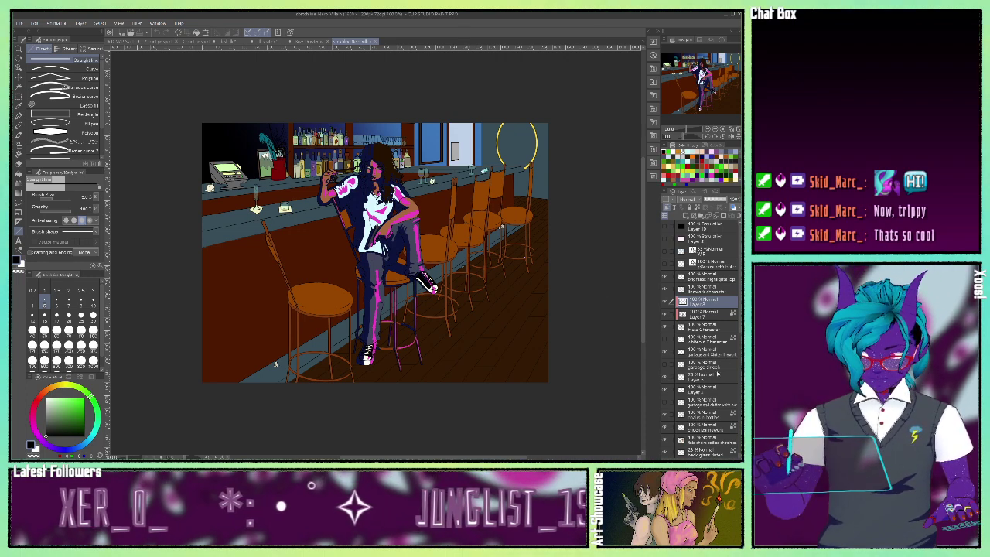
click(665, 313)
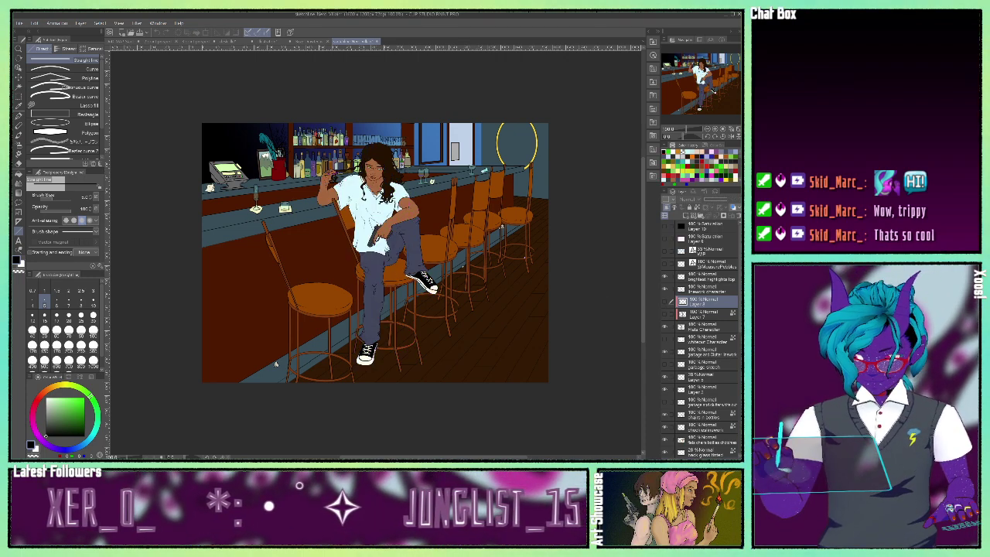
scroll(733, 390, down, 10)
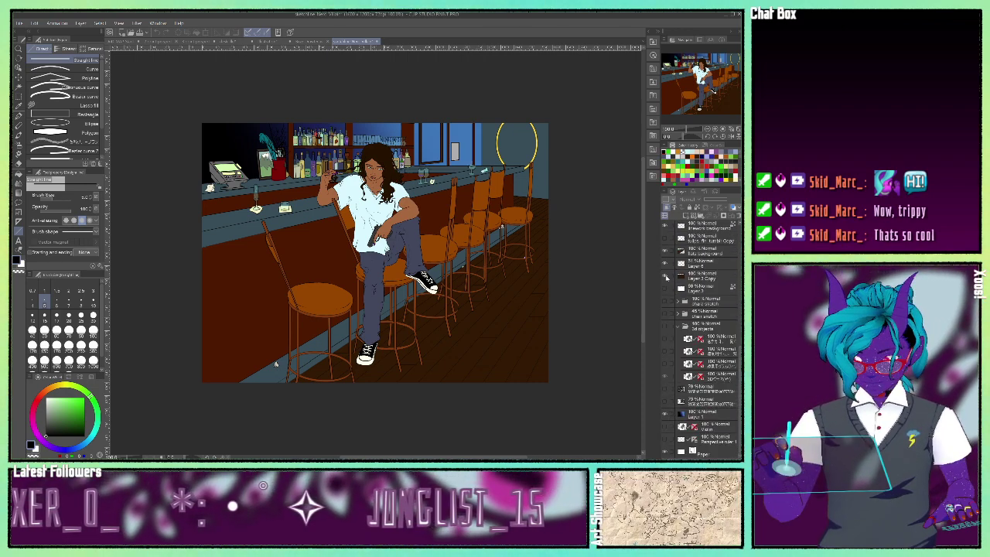
click(664, 264)
click(665, 253)
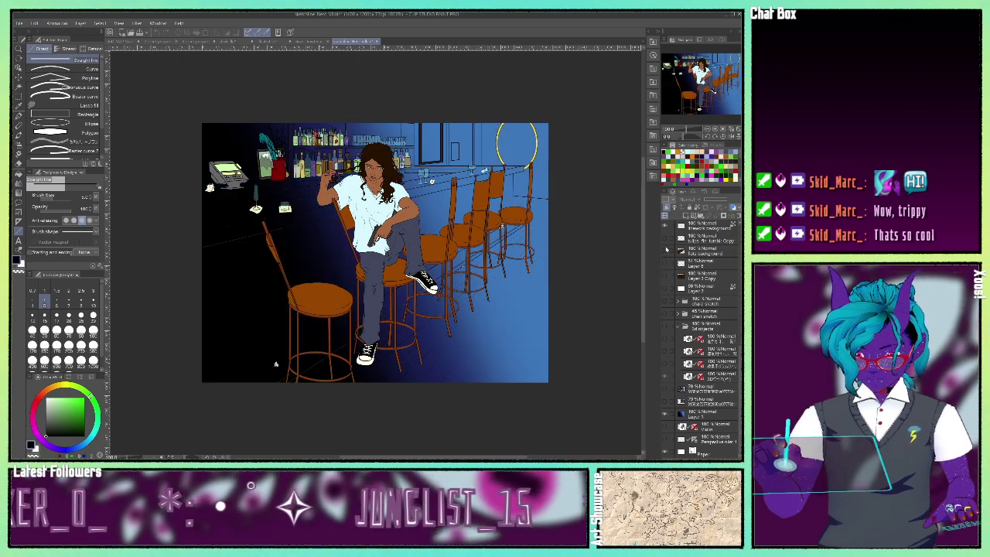
- Hide the background linework, the bottles and the row of empty bar stools
click(666, 240)
scroll(665, 330, up, 5)
click(665, 329)
click(665, 316)
click(665, 304)
click(665, 291)
drag(665, 278, 665, 240)
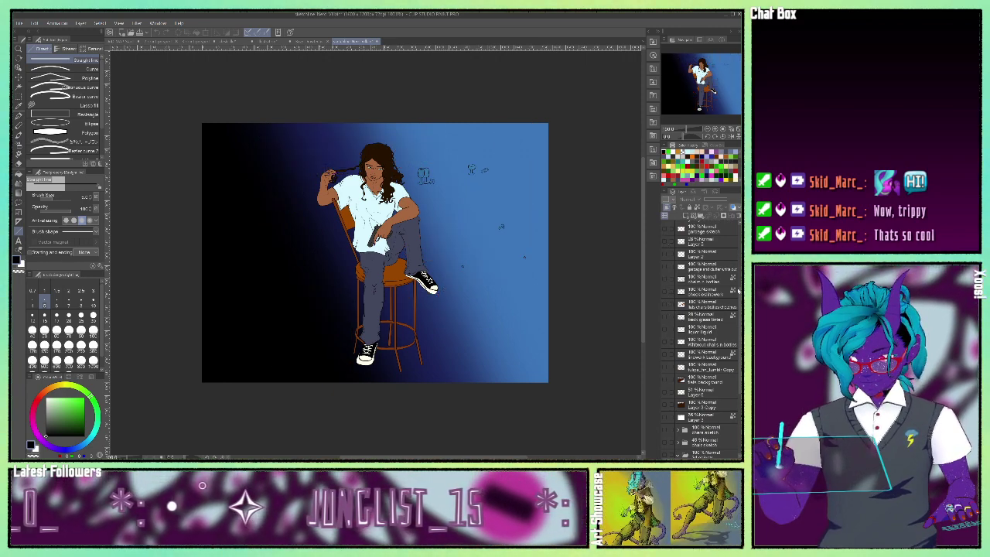
- Hide the blue gradient layer and show the bar reference photo behind the seated character
scroll(726, 269, down, 3)
scroll(704, 325, down, 5)
click(664, 415)
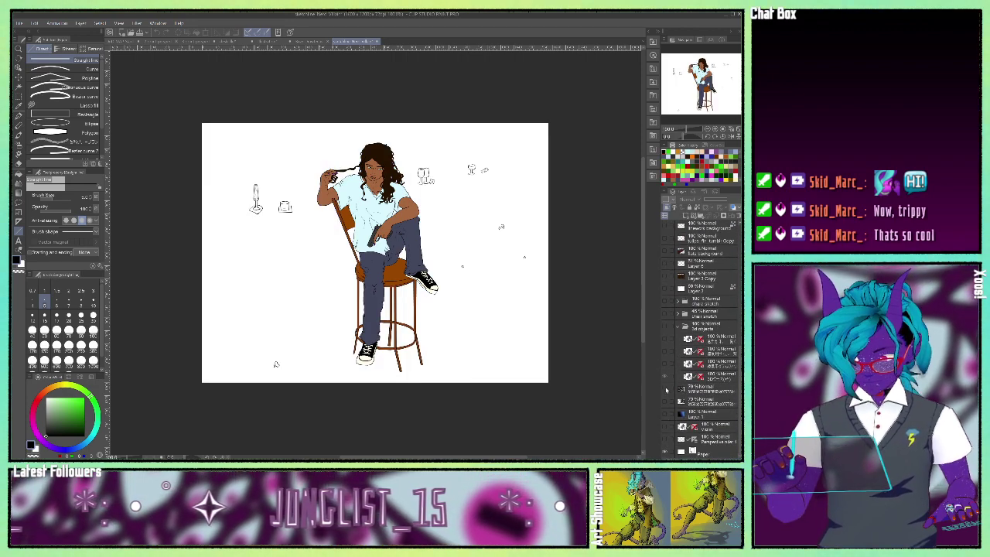
click(665, 391)
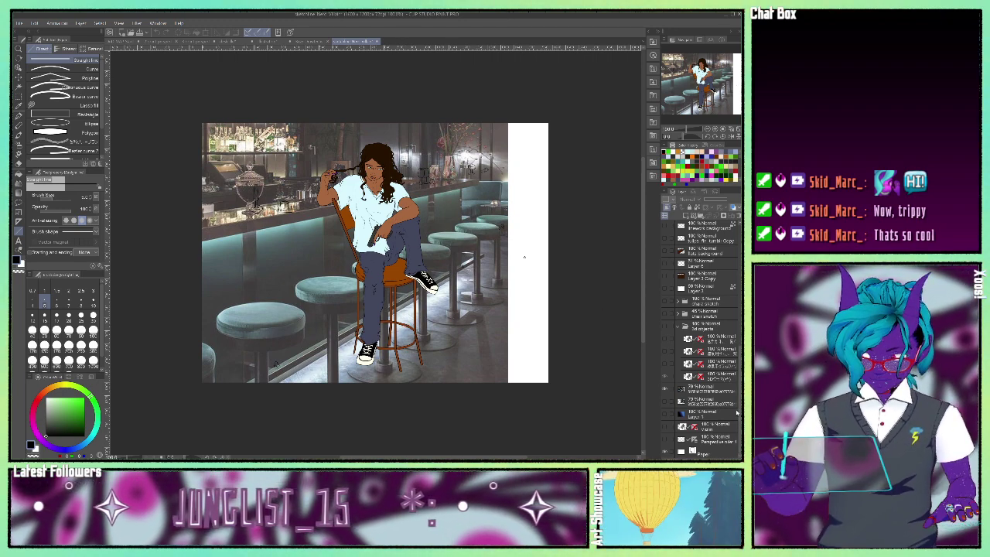
- Show the perspective ruler over the reference photo and examine where its guide lines converge beyond the canvas
click(666, 439)
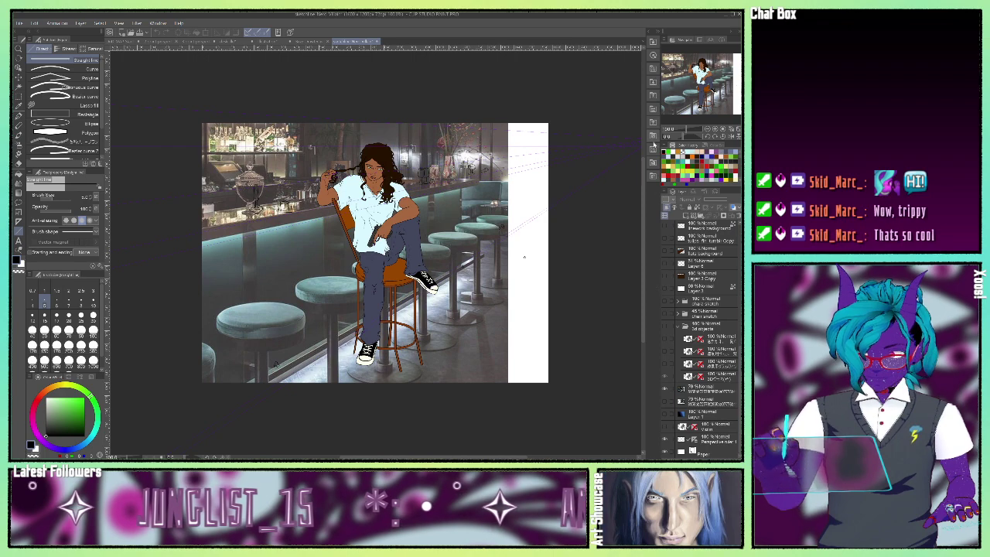
drag(700, 93, 735, 85)
mouse_move(372, 291)
mouse_down()
mouse_move(525, 285)
mouse_move(534, 266)
mouse_move(532, 256)
mouse_move(526, 260)
mouse_move(529, 272)
mouse_move(511, 285)
mouse_move(547, 254)
mouse_move(371, 271)
mouse_move(377, 289)
mouse_move(445, 260)
mouse_move(521, 249)
mouse_move(565, 249)
mouse_move(568, 260)
mouse_move(403, 276)
mouse_move(411, 274)
mouse_up()
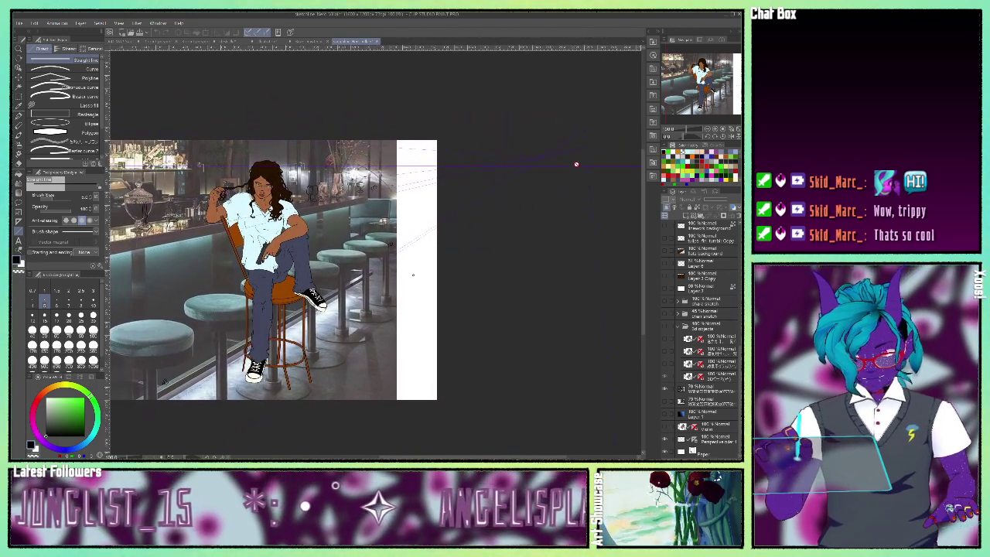
drag(699, 97, 681, 101)
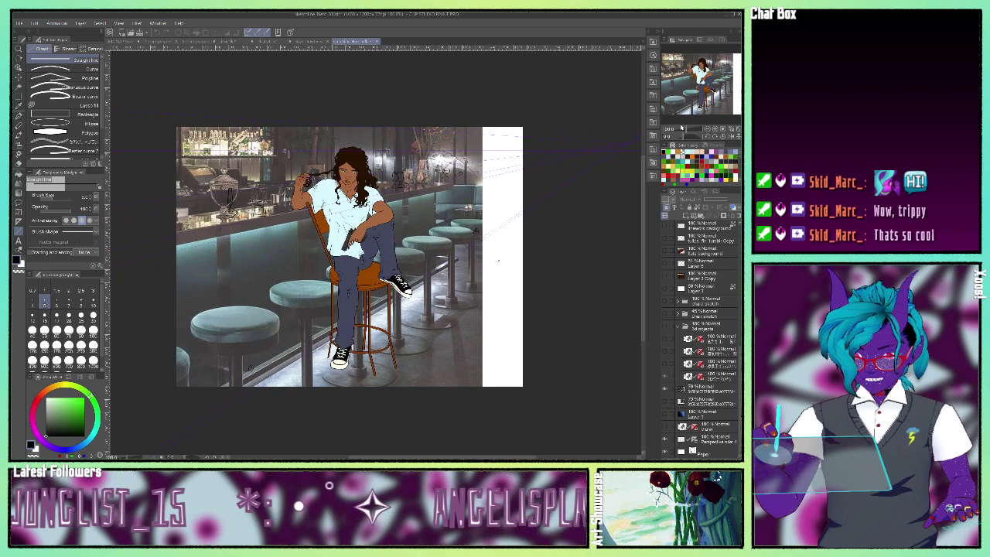
- Hide the reference photo and show the brown floor, blue gradient and flat background colours again
click(664, 394)
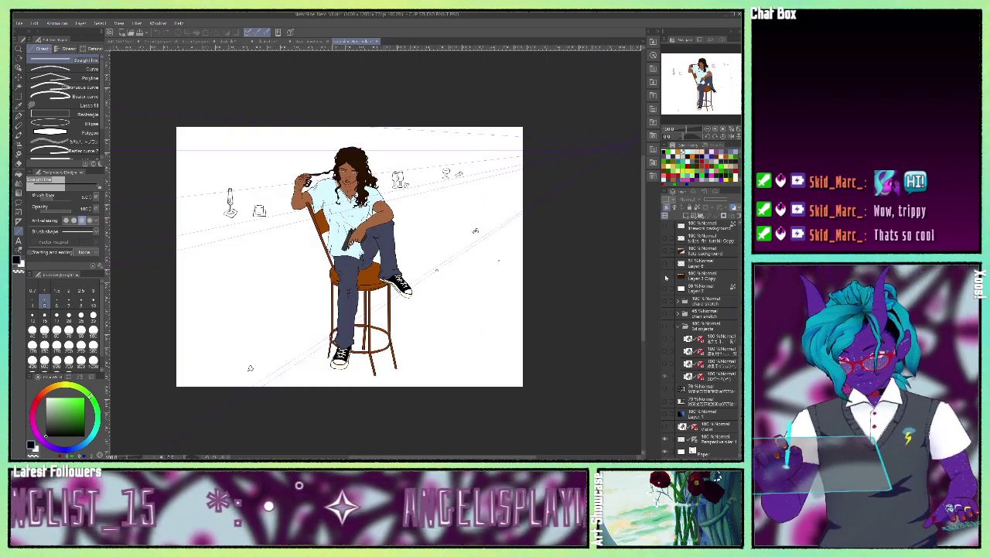
click(665, 280)
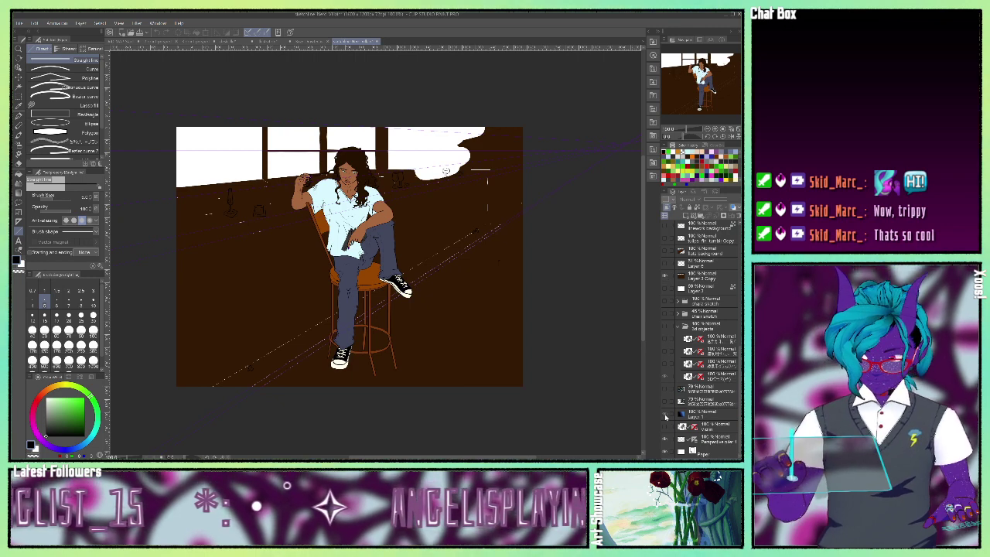
click(666, 415)
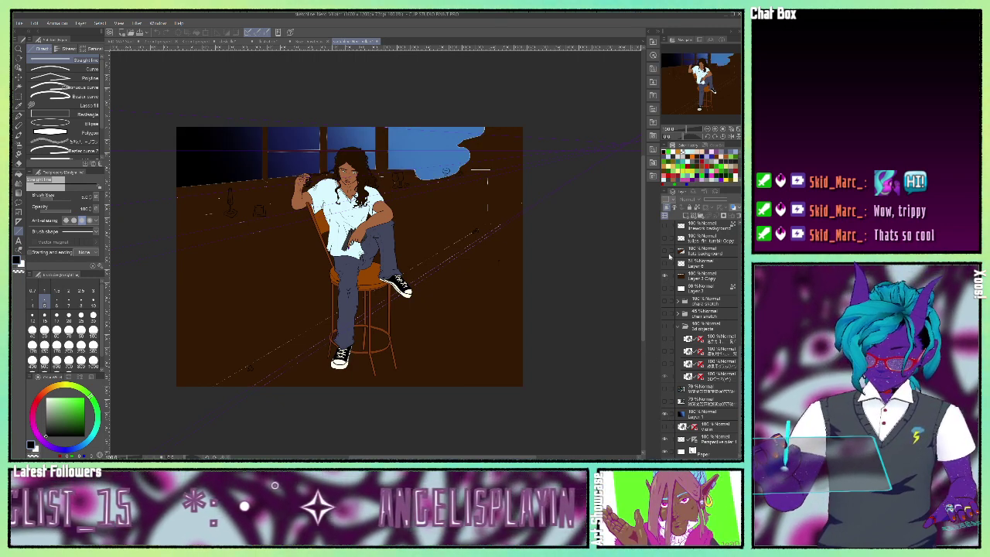
click(665, 255)
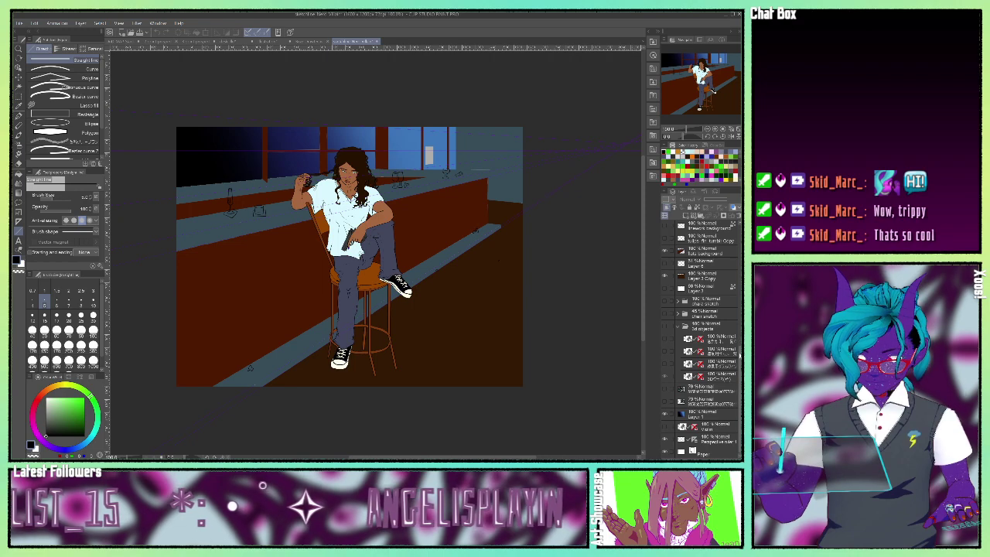
- Close the bar illustration and return to the Buzz Drawtectives illustration
scroll(726, 319, up, 5)
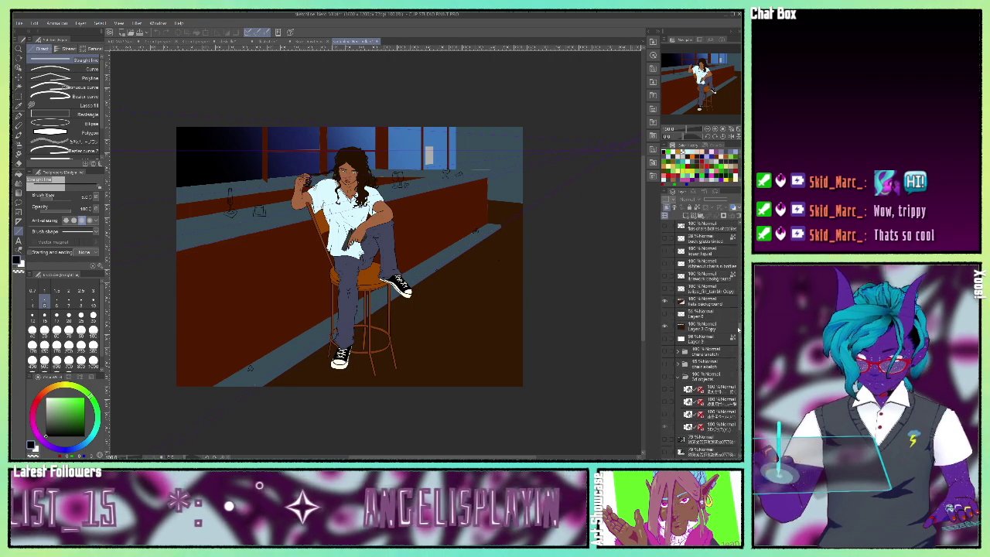
click(378, 42)
click(292, 80)
key(ctrl+w)
click(159, 58)
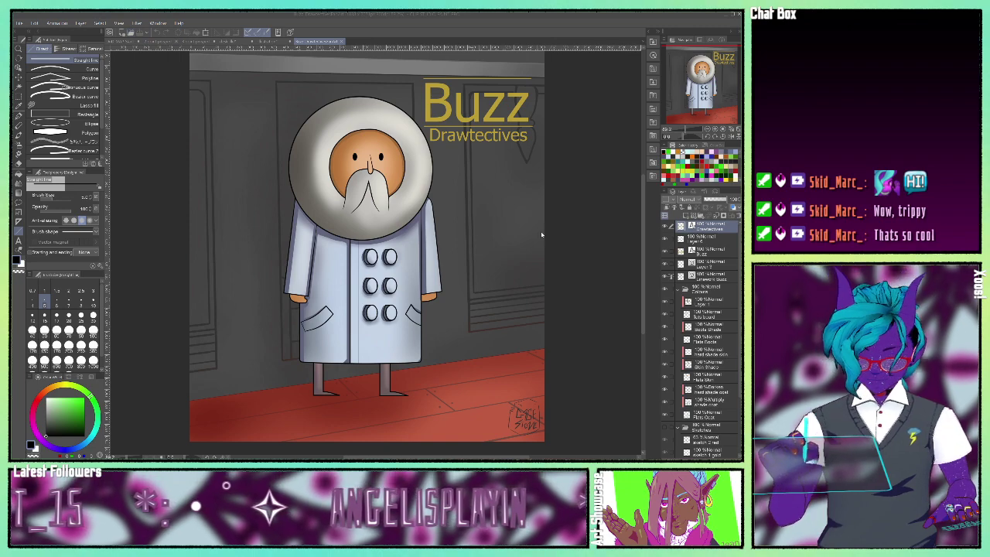
- Open the caped figure drawing and the shop counter sketch, and show the counter sketch's perspective ruler
double_click(497, 315)
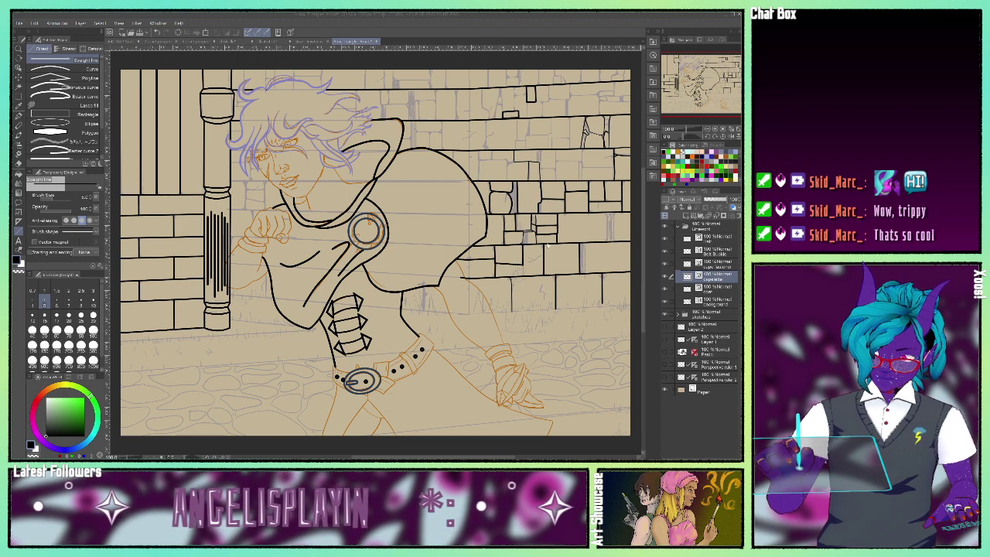
click(499, 340)
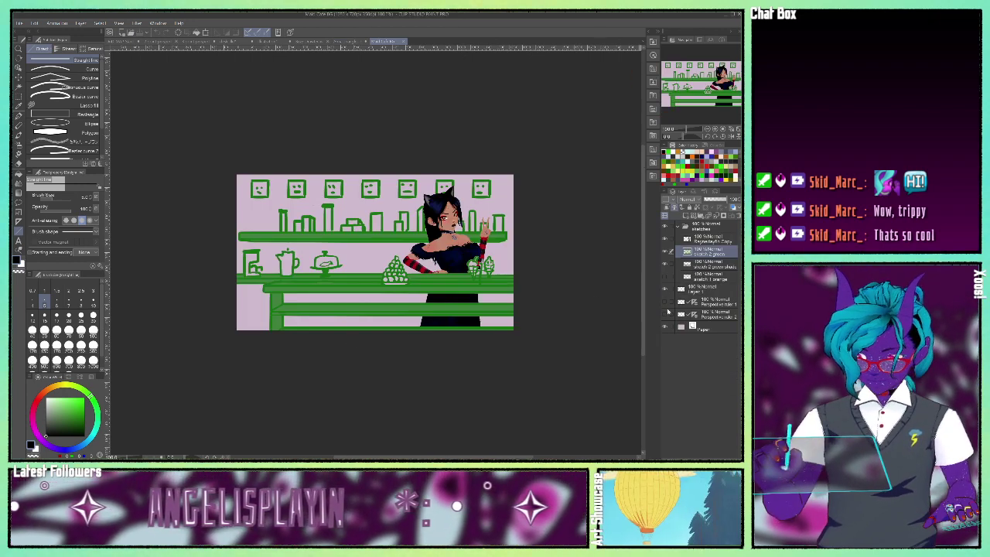
click(665, 303)
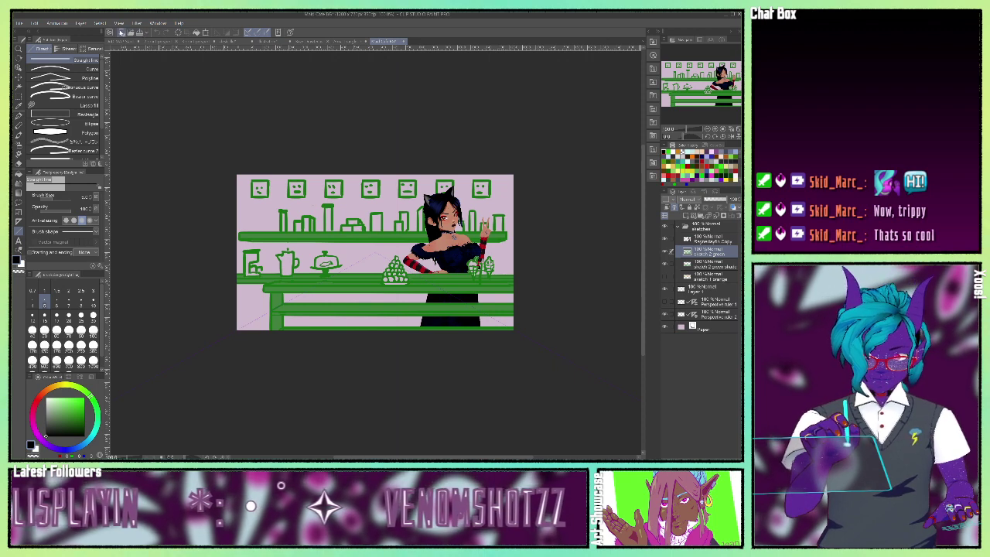
- Create a new 5000 × 5000 px colour illustration at 300 dpi
key(ctrl+n)
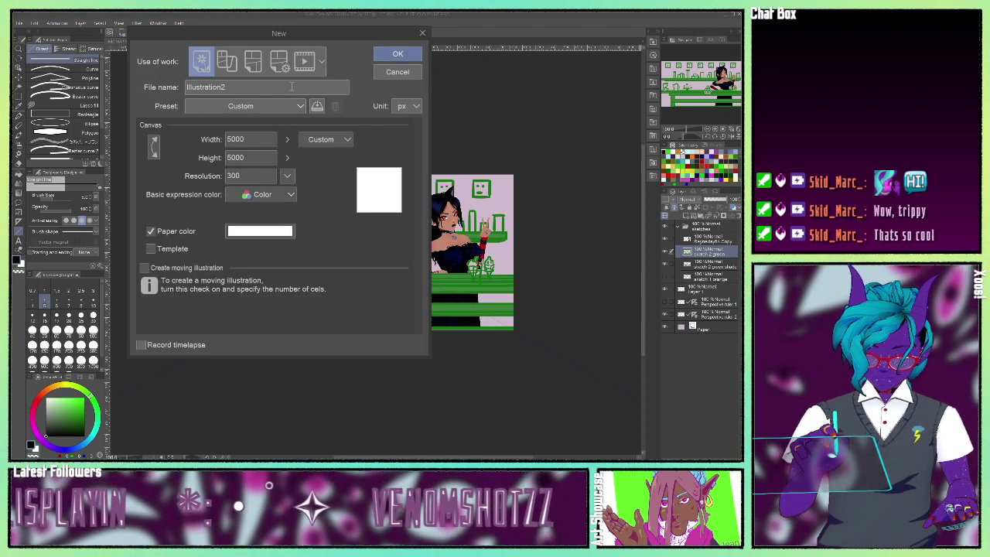
click(396, 54)
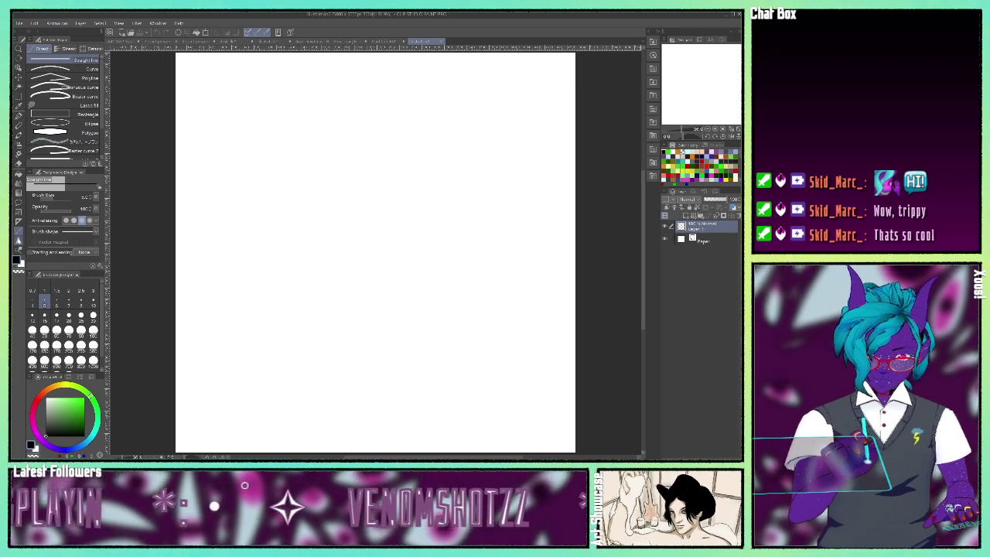
- Place a vertical symmetrical ruler with two lines and line symmetry near the middle of the blank canvas
click(18, 224)
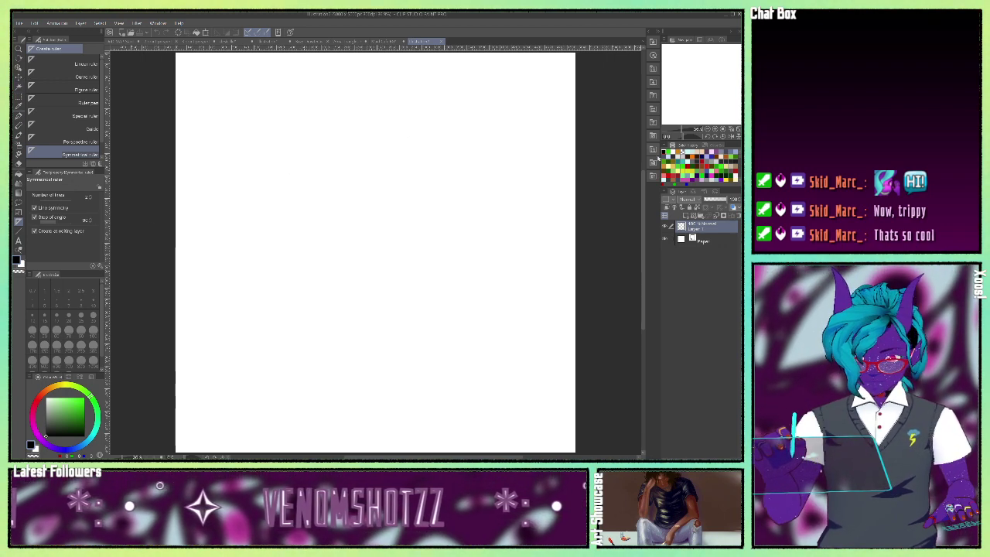
click(716, 130)
click(715, 130)
click(715, 130)
click(716, 130)
drag(704, 95, 711, 56)
scroll(375, 270, up, 2)
drag(708, 55, 708, 56)
click(716, 130)
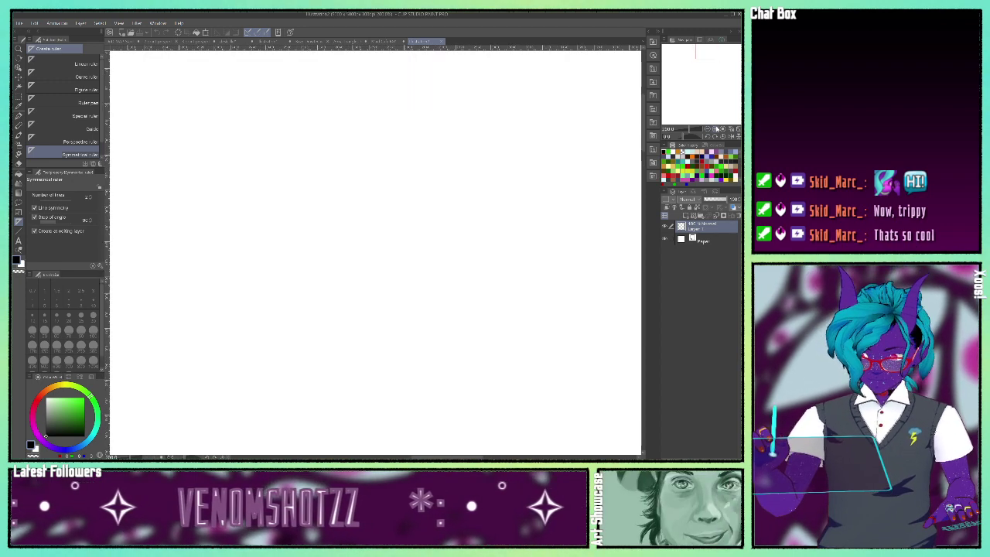
click(716, 130)
drag(705, 51, 700, 47)
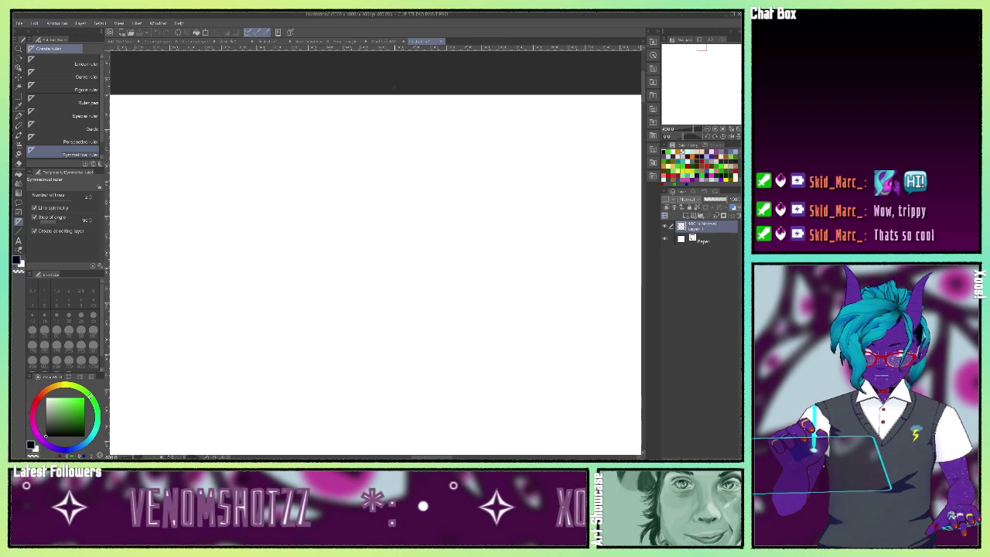
drag(395, 87, 378, 383)
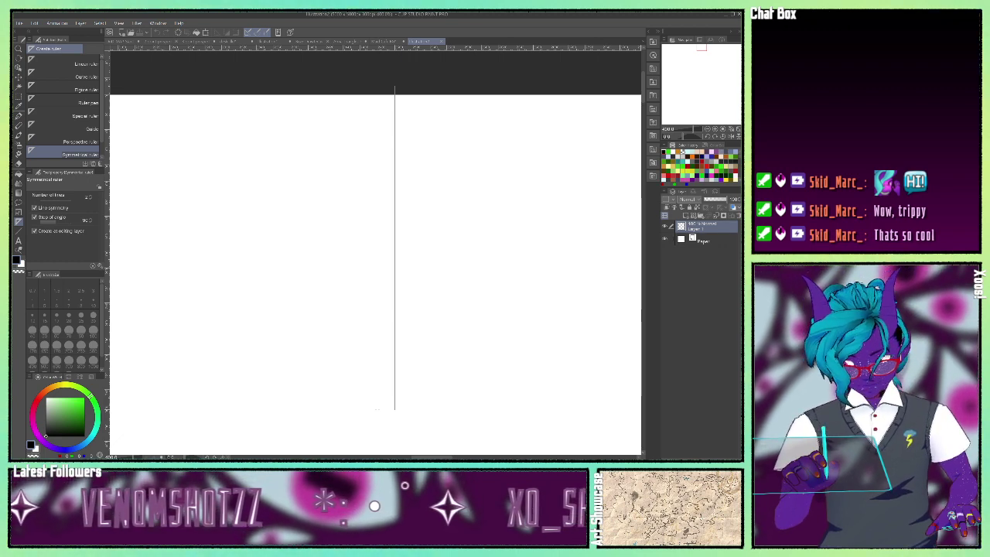
drag(377, 409, 376, 413)
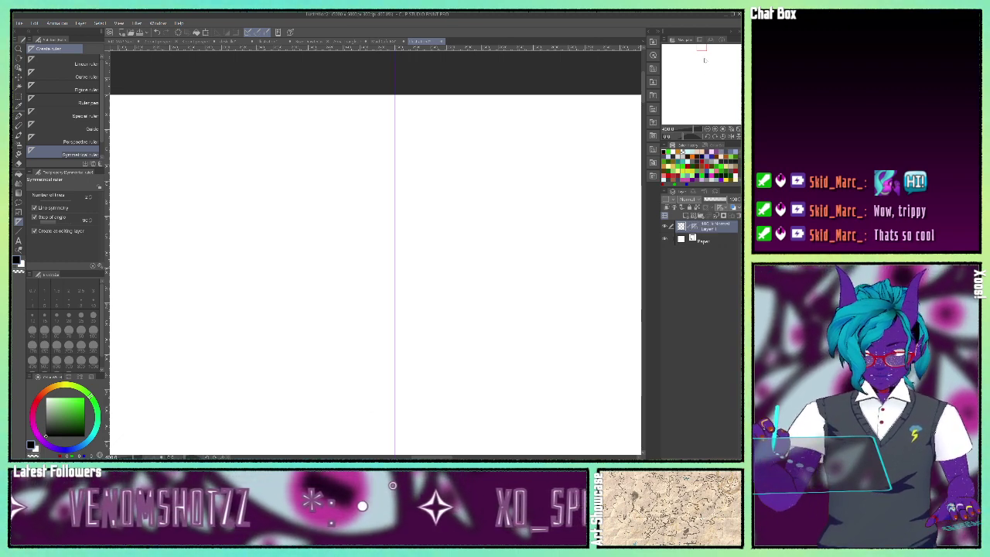
- Draw a looping curl with the pen on one side of the symmetry axis and write "Hello" above it
drag(704, 61, 703, 70)
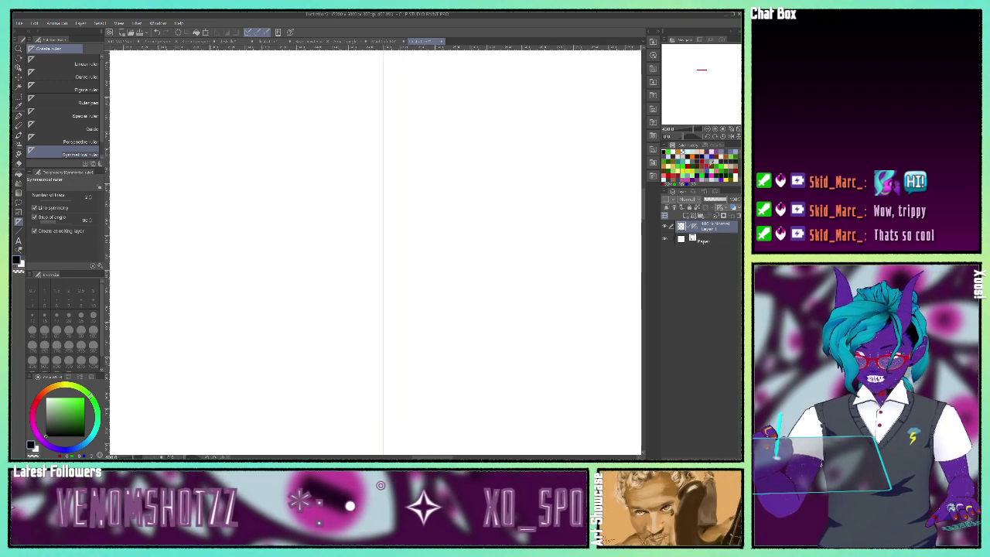
key(p)
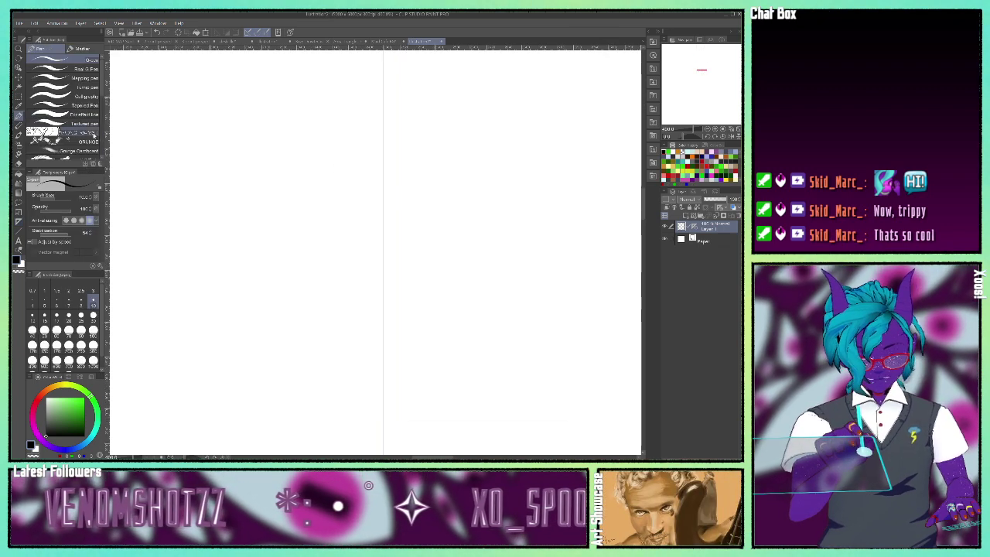
mouse_move(511, 222)
mouse_down()
mouse_move(449, 242)
mouse_move(426, 271)
mouse_move(499, 340)
mouse_move(475, 360)
mouse_up()
mouse_move(397, 122)
mouse_down()
mouse_move(401, 163)
mouse_move(414, 142)
mouse_move(437, 141)
mouse_up()
drag(443, 106, 448, 137)
drag(458, 122, 461, 127)
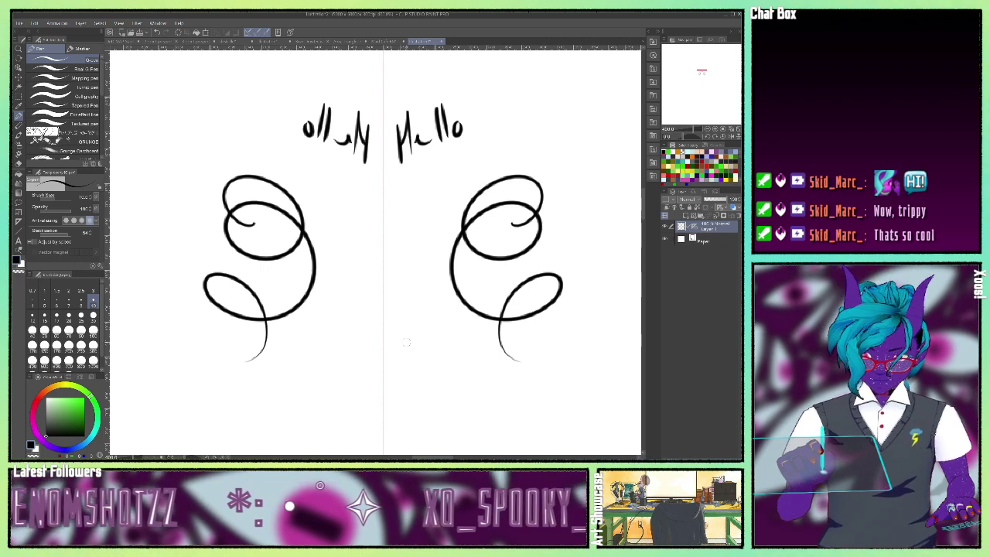
- Draw a mirrored face on the symmetry axis with round eyes, pointed horns, nose dots, a short curved line and a toothy grin
drag(405, 349, 407, 362)
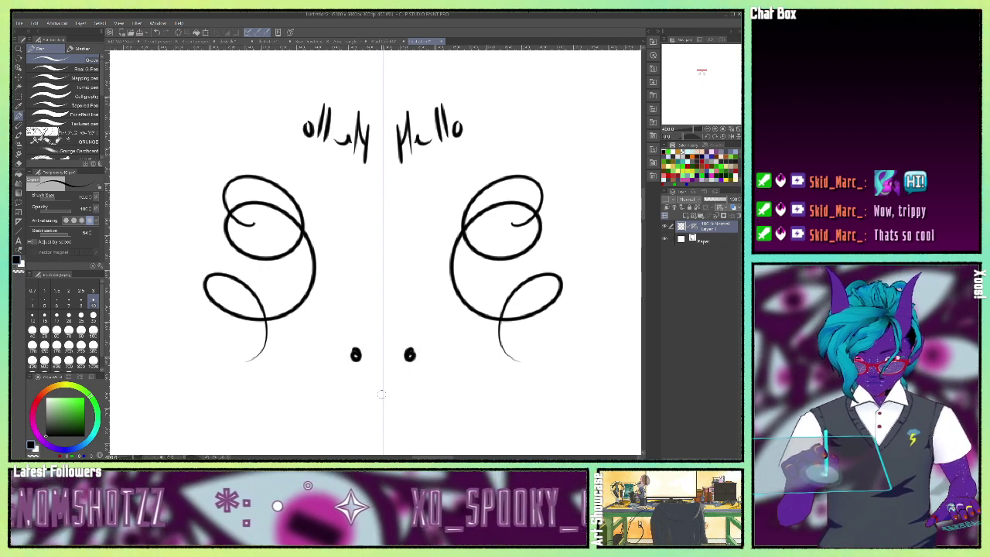
drag(366, 393, 383, 396)
mouse_move(398, 313)
mouse_down()
mouse_move(425, 255)
mouse_move(405, 316)
mouse_up()
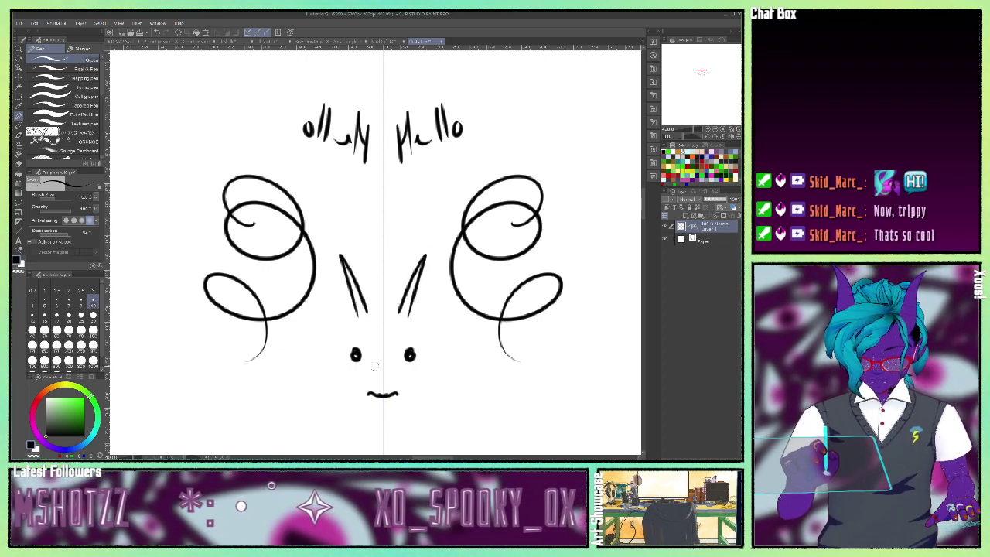
mouse_move(366, 414)
mouse_down()
mouse_move(397, 405)
mouse_move(365, 411)
mouse_move(383, 423)
mouse_move(398, 411)
mouse_up()
key(ctrl+z)
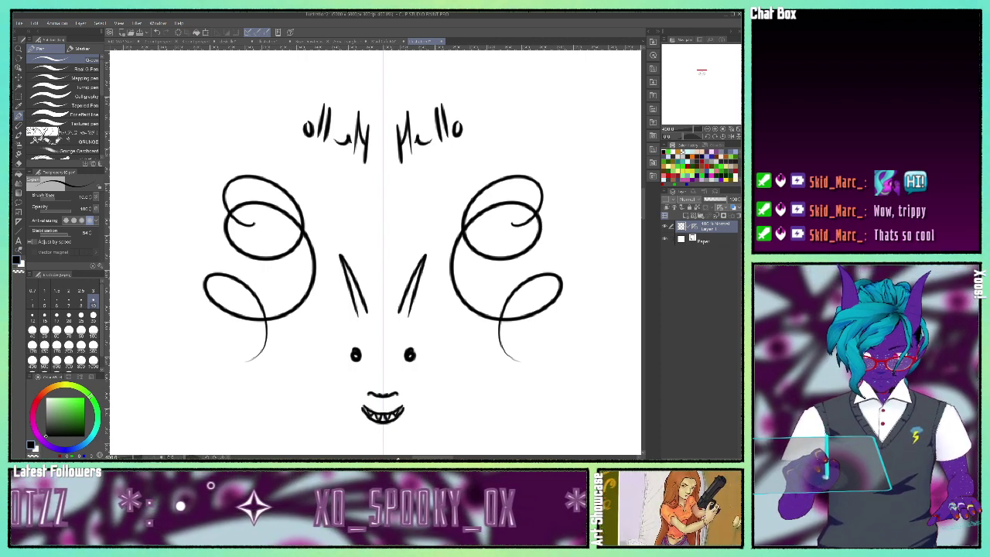
click(386, 361)
click(387, 354)
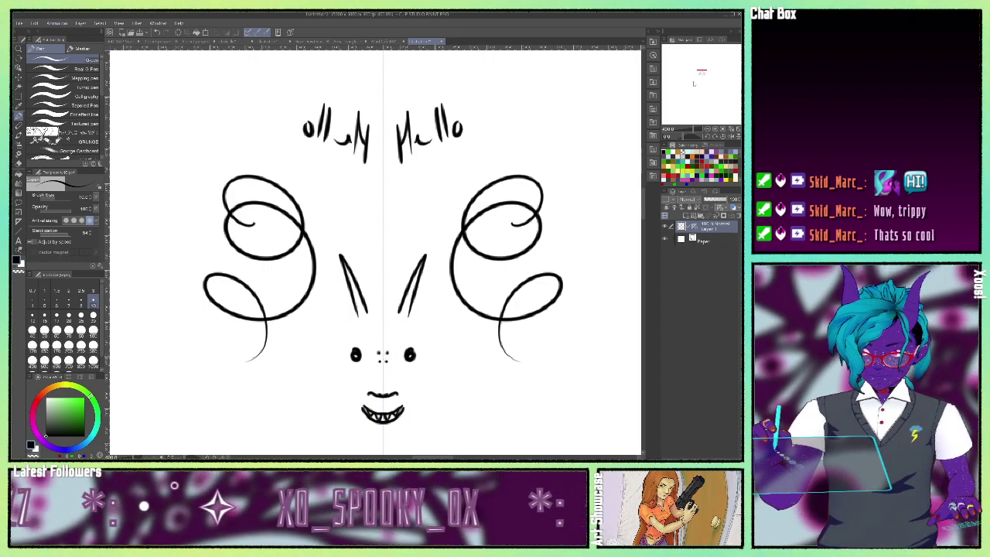
- Hide the layer with the symmetry doodles and add a new empty layer above it
mouse_move(702, 74)
mouse_down()
mouse_move(701, 83)
mouse_move(702, 75)
mouse_up()
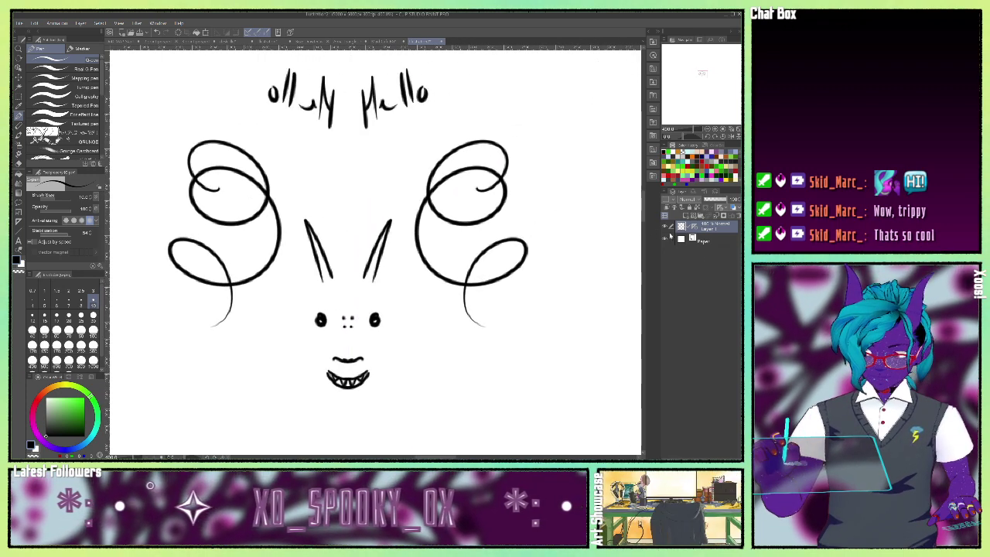
click(664, 229)
click(665, 236)
click(685, 216)
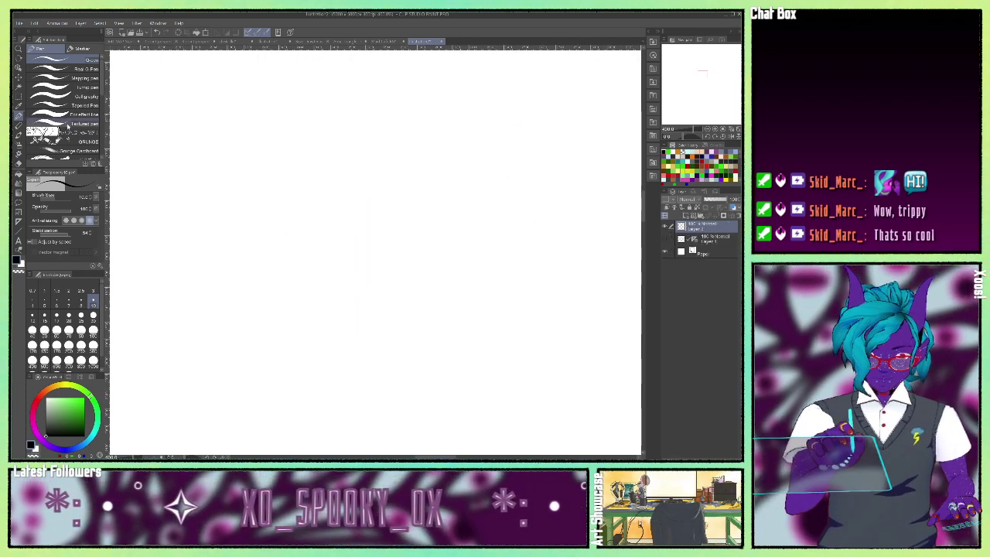
- Place an eight-way symmetrical ruler with line symmetry on the empty layer and position its centre near the middle of the canvas
click(18, 225)
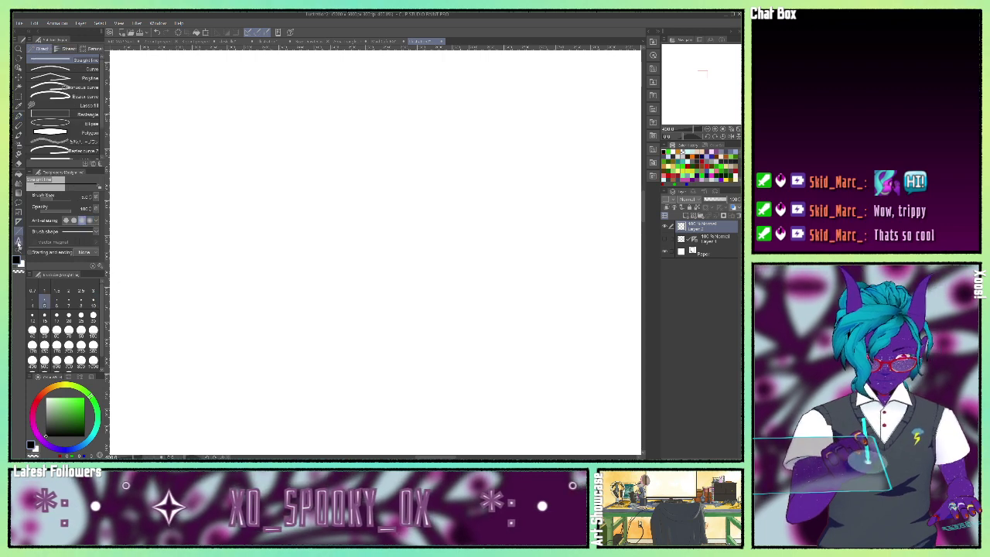
click(17, 214)
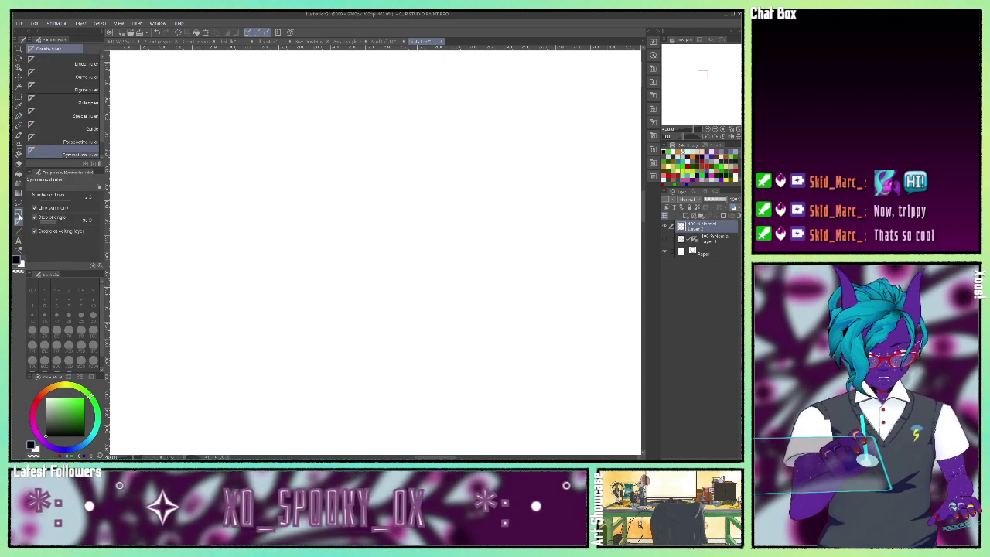
click(90, 196)
click(90, 196)
click(91, 195)
drag(217, 125, 549, 444)
mouse_move(704, 75)
mouse_down()
mouse_move(690, 69)
mouse_move(701, 74)
mouse_up()
drag(358, 114, 379, 186)
click(708, 129)
click(708, 129)
click(708, 129)
click(708, 129)
click(708, 129)
drag(703, 85, 703, 90)
drag(371, 195, 384, 277)
- Draw a ring of small pen dots around the symmetry centre and try notch-shaped strokes outside it
click(19, 116)
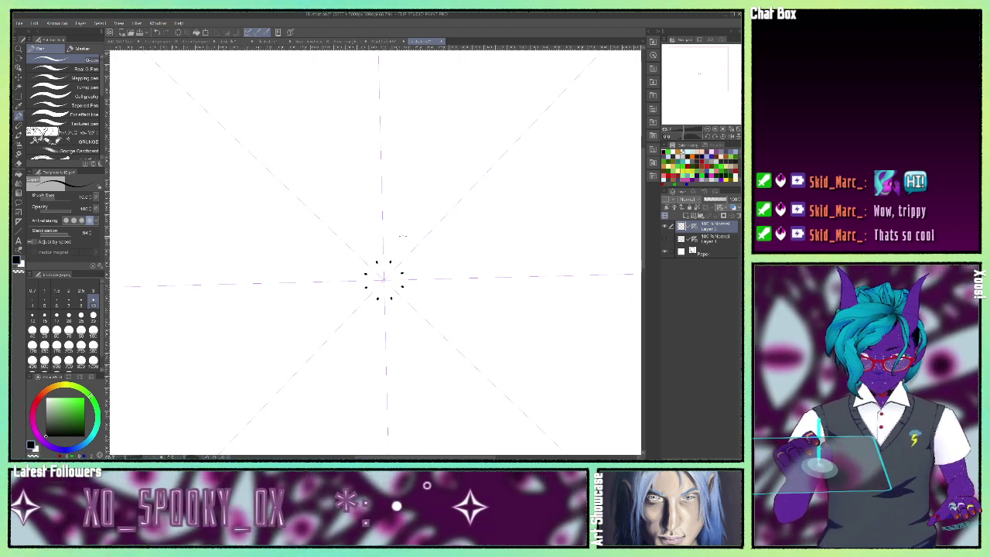
click(389, 243)
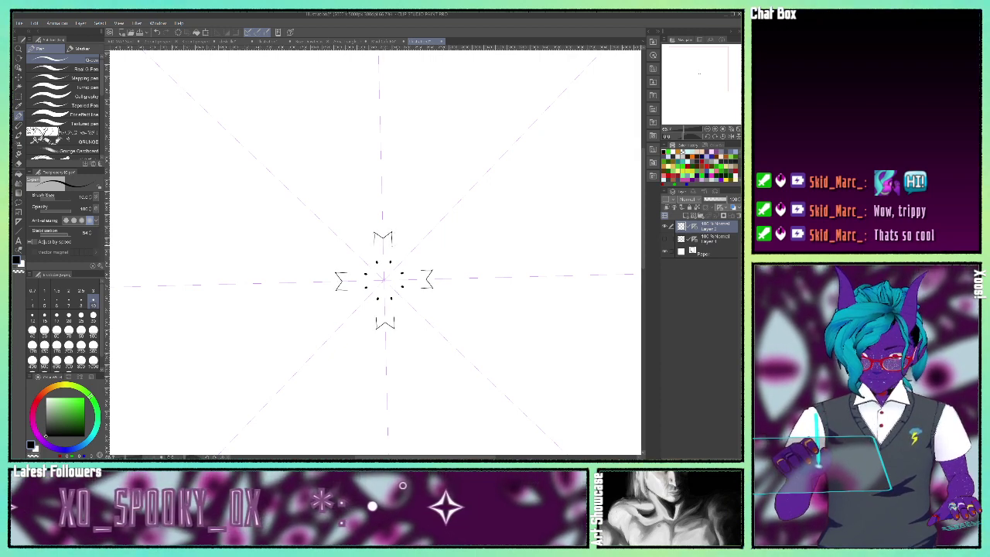
key(ctrl+z)
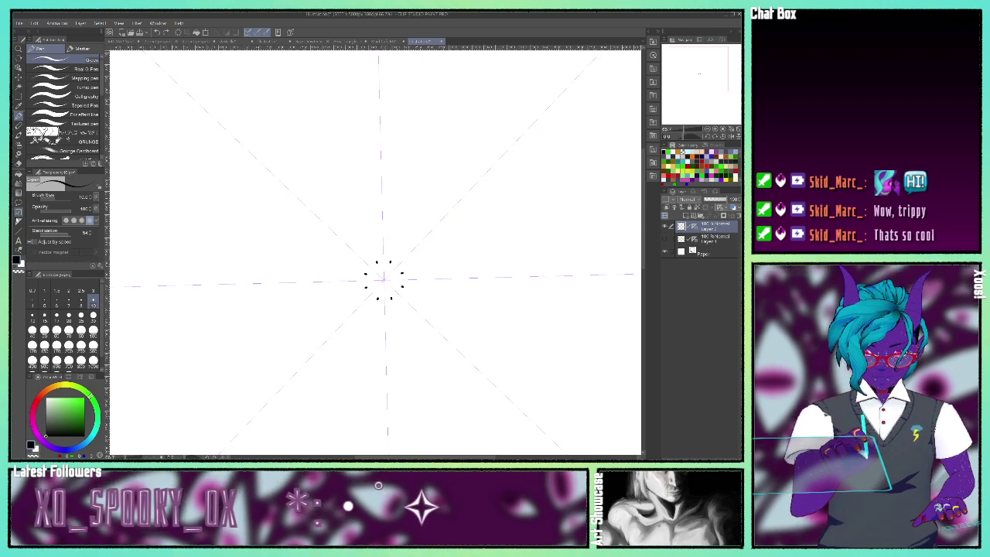
- Draw a spiky star outline around the dots with straight lines, plus a smaller four-pointed star at the symmetry centre
click(19, 221)
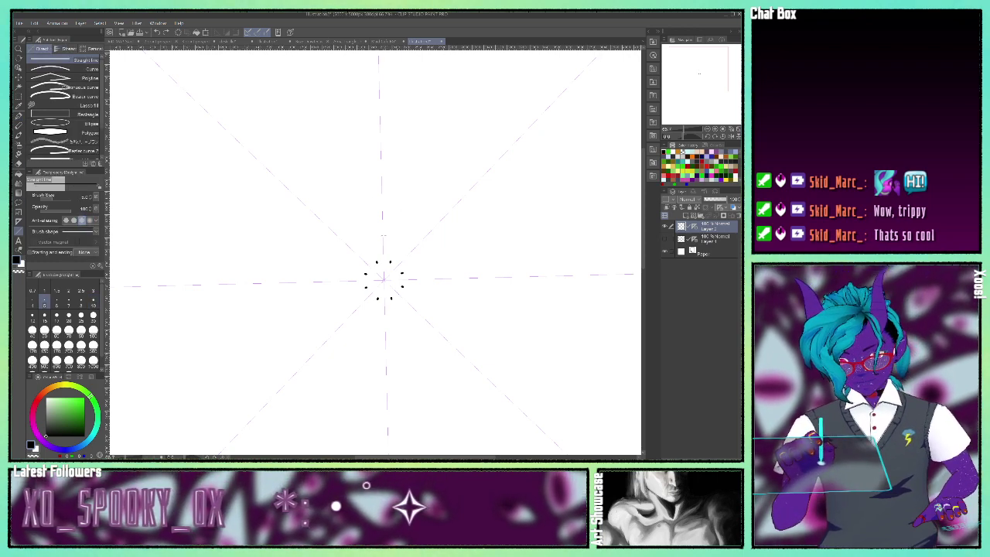
drag(383, 235, 440, 222)
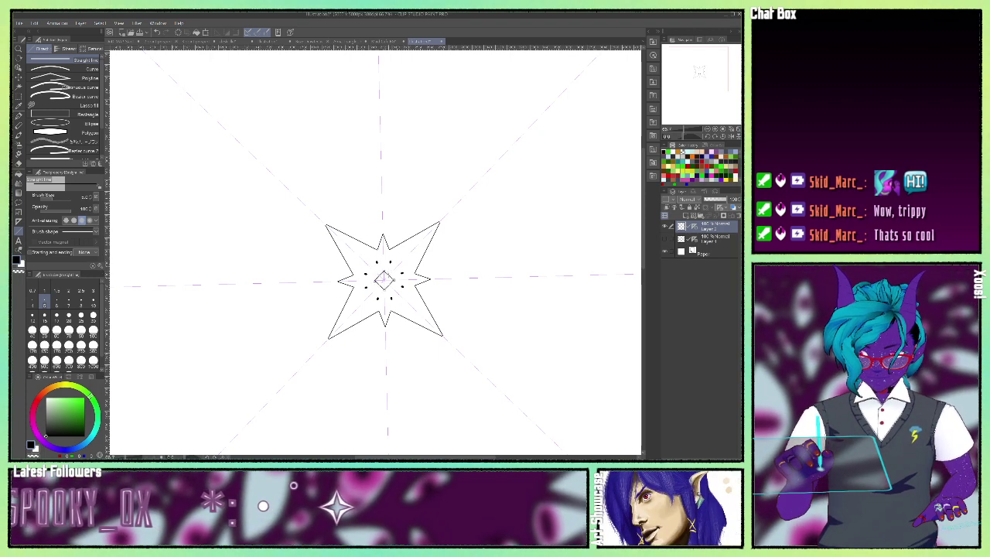
mouse_move(391, 274)
mouse_down()
mouse_move(411, 254)
mouse_move(398, 268)
mouse_up()
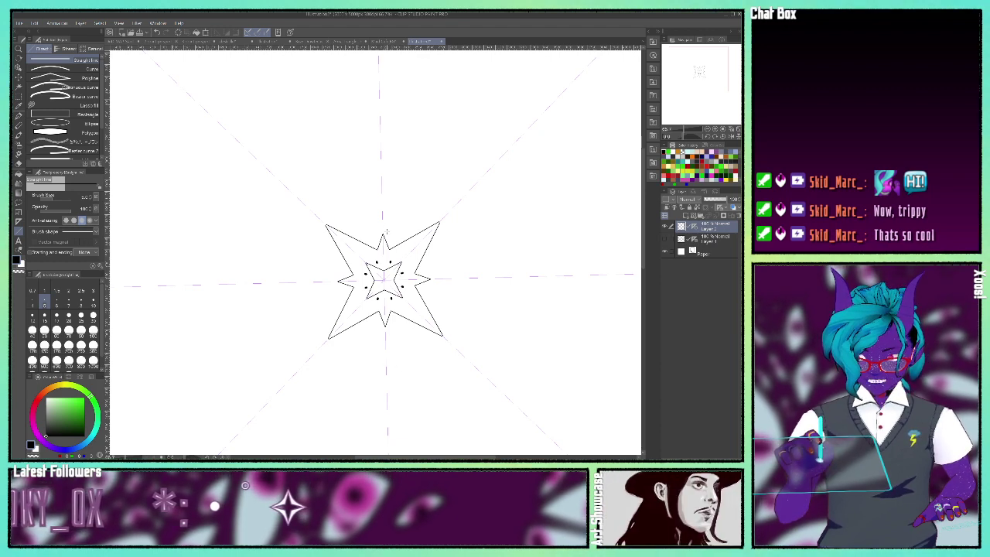
- Add small mirrored circles between the star's points and surround the star with a ring of narrow, angled hexagons using the Polygon tool
click(58, 121)
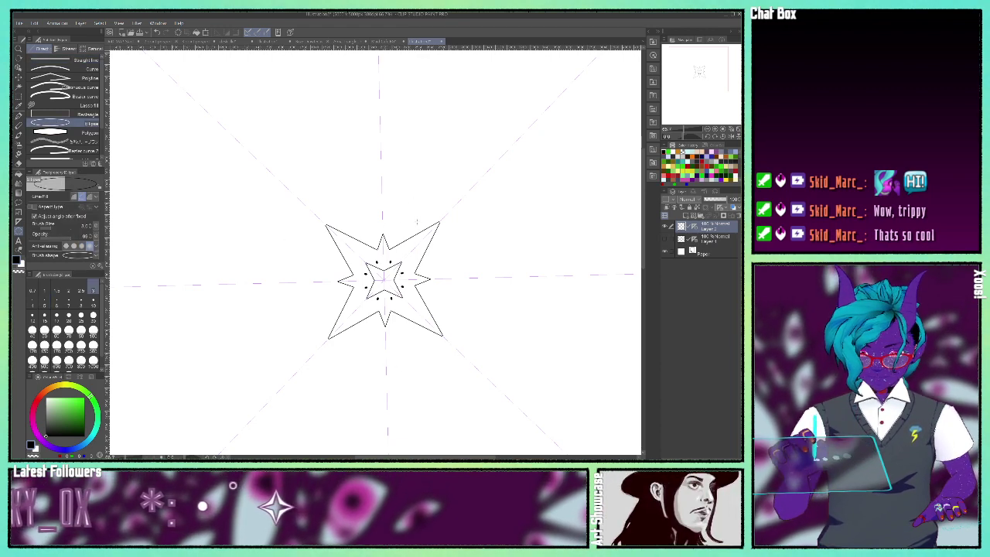
drag(393, 227, 406, 240)
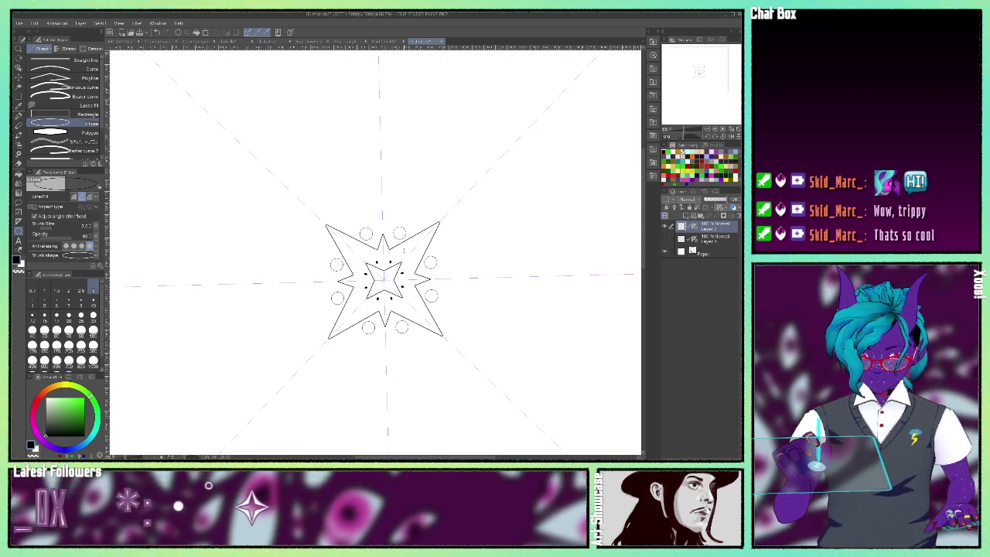
click(66, 132)
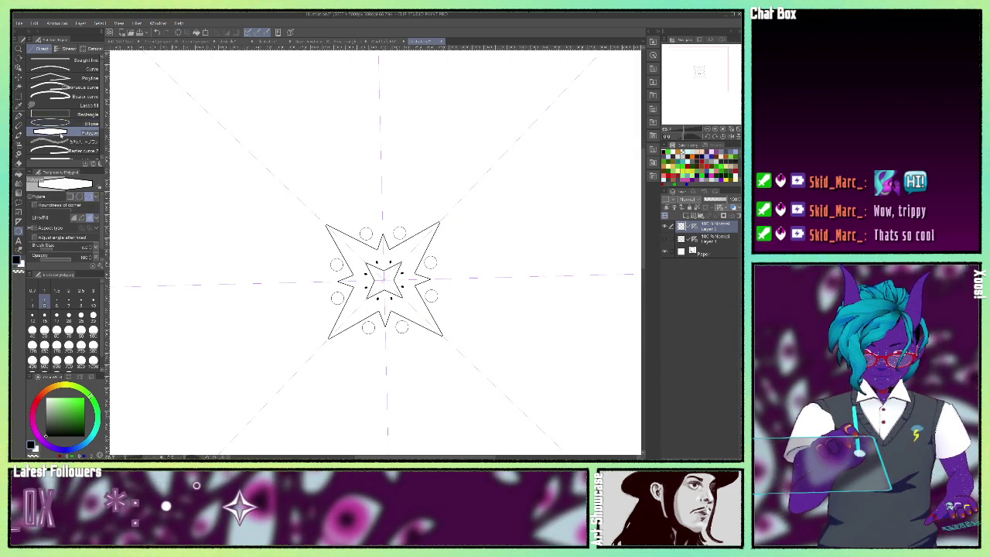
drag(322, 177, 367, 209)
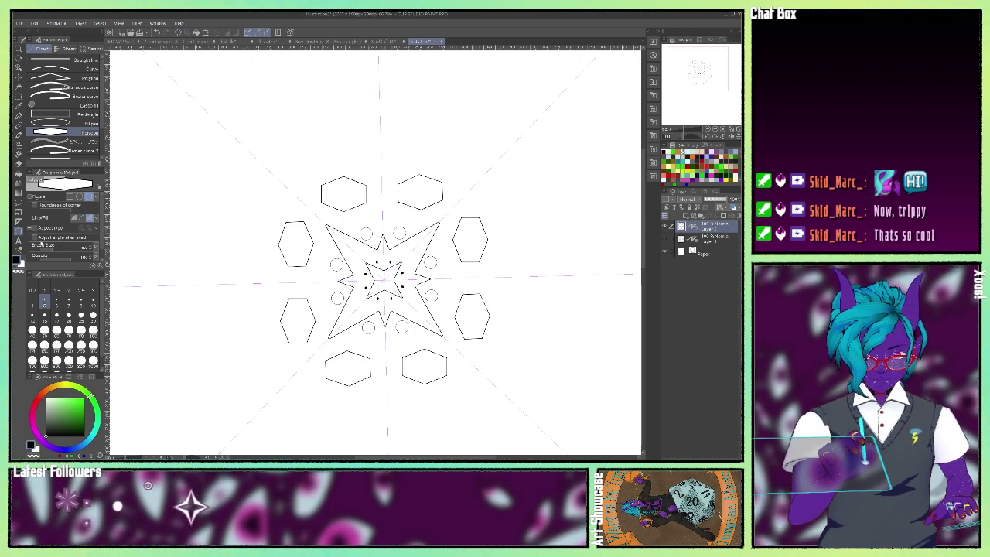
key(ctrl+z)
drag(315, 192, 376, 210)
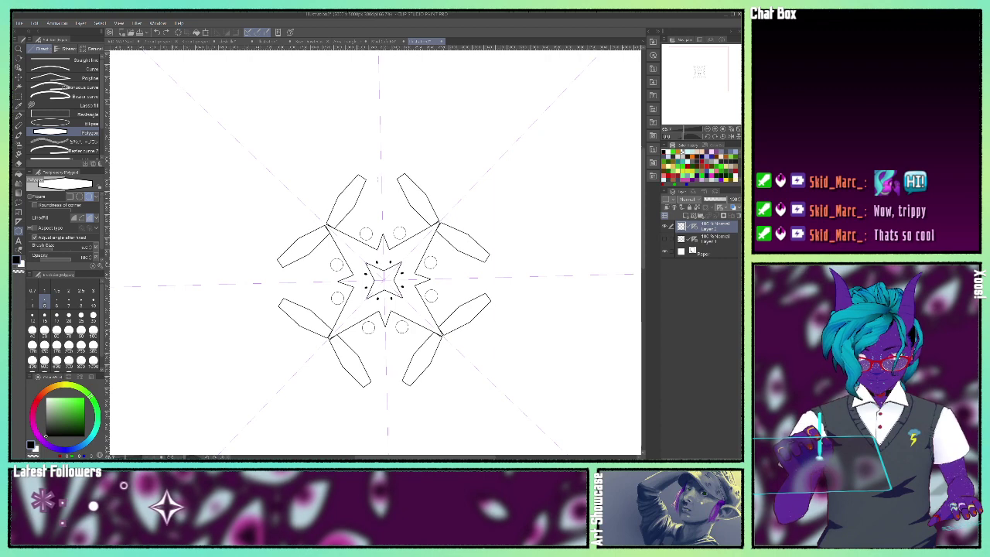
click(379, 199)
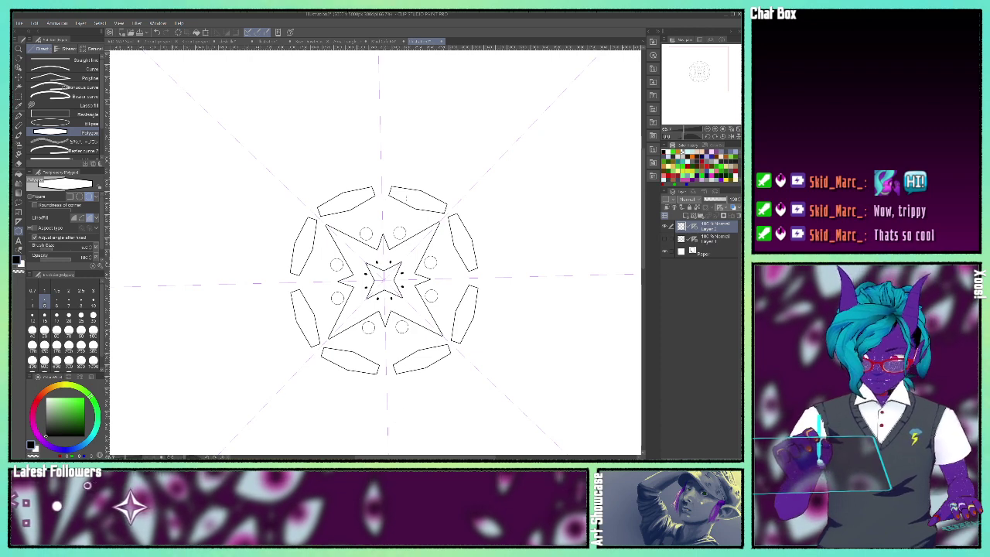
- Draw a jagged pen outline around the hexagon ring, with small V shapes on the vertical and horizontal symmetry axes
key(p)
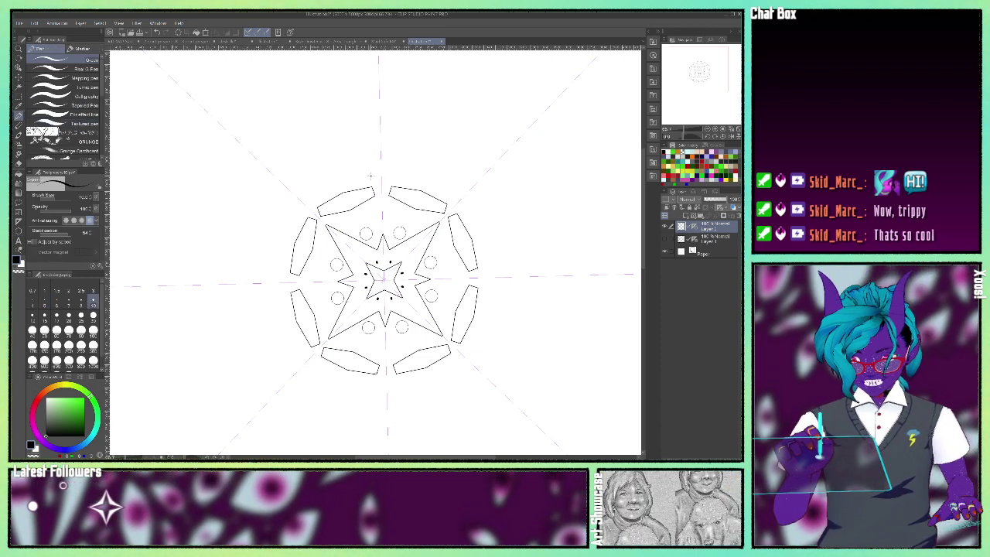
drag(376, 178, 382, 186)
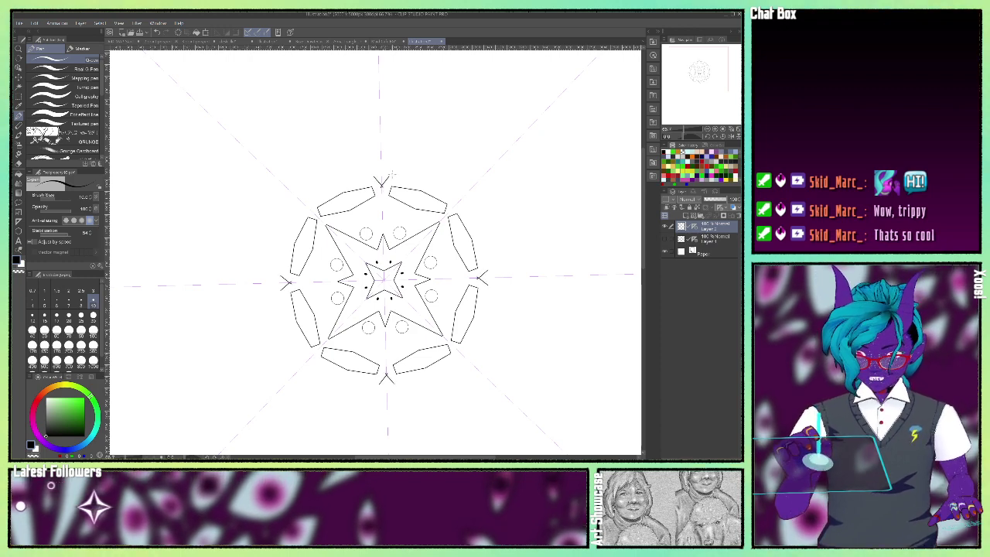
mouse_move(387, 184)
mouse_down()
mouse_move(421, 171)
mouse_move(482, 182)
mouse_up()
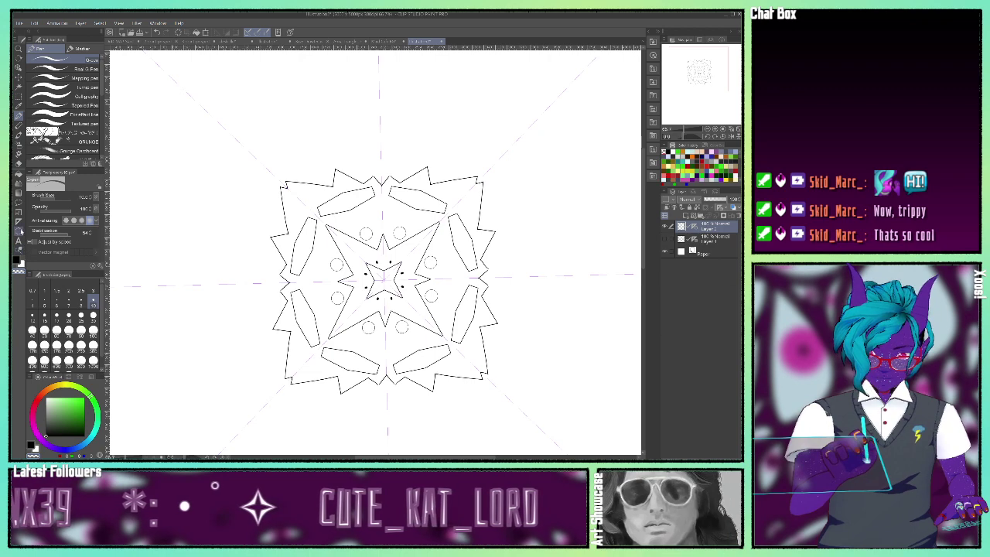
- Add one horizontal guide and two vertical guides across the mandala, one through it and one beside it
click(19, 223)
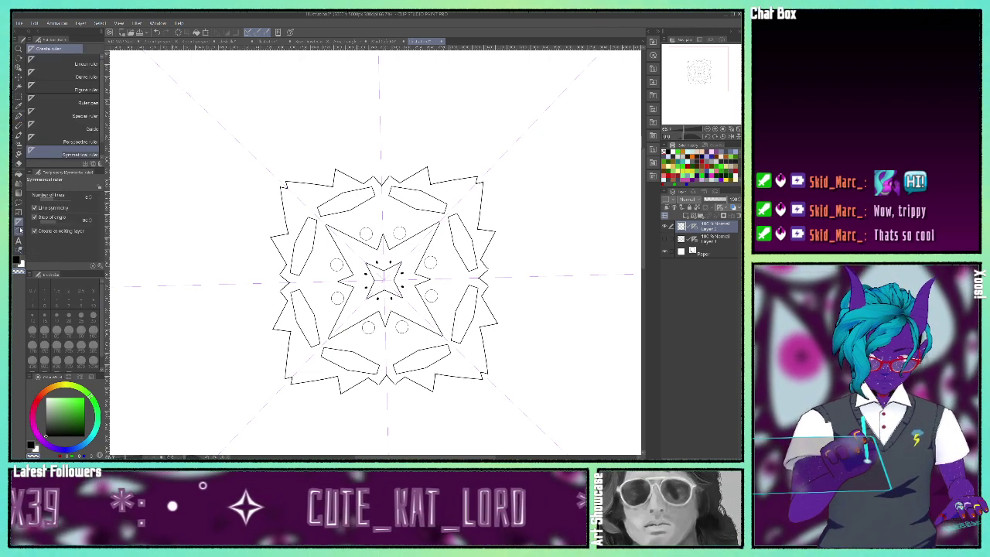
click(75, 127)
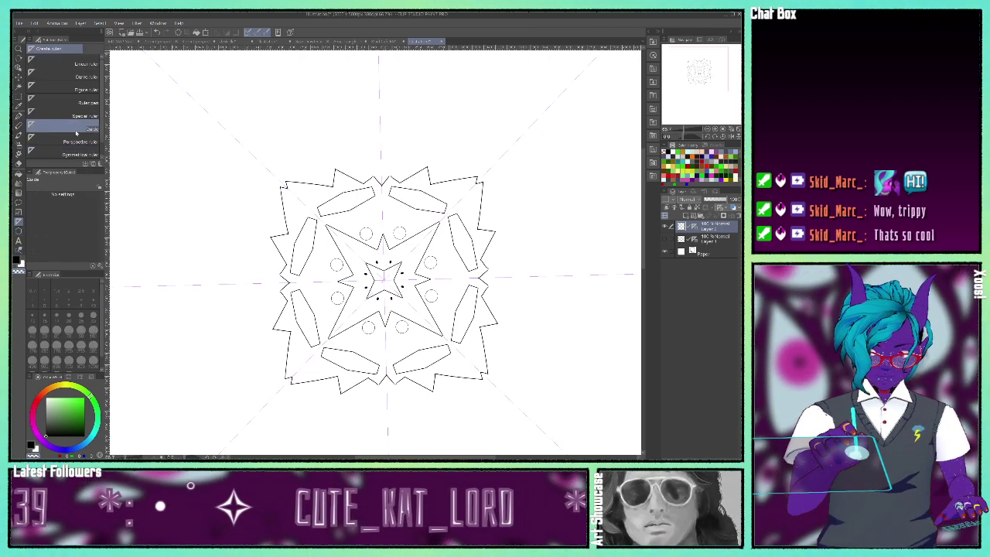
click(536, 174)
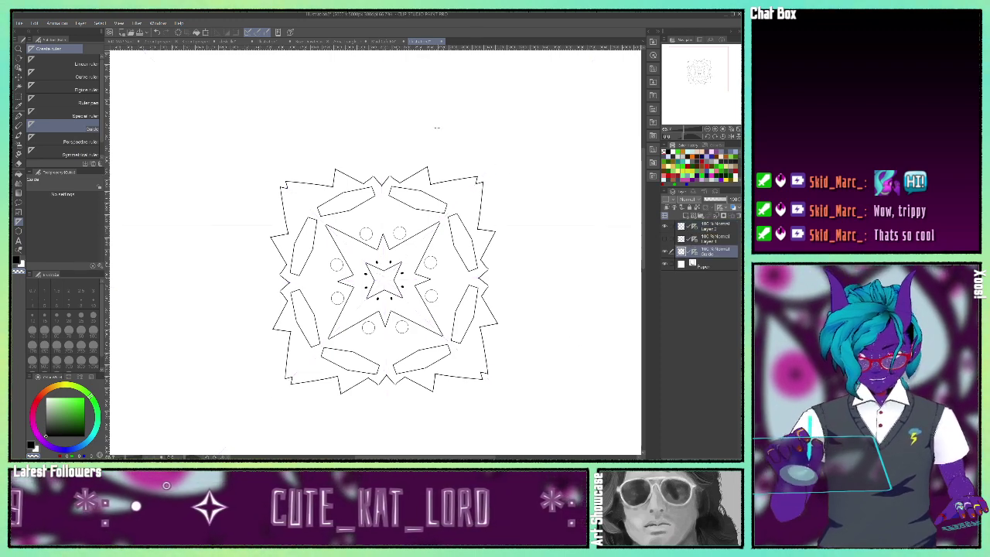
drag(422, 116, 422, 168)
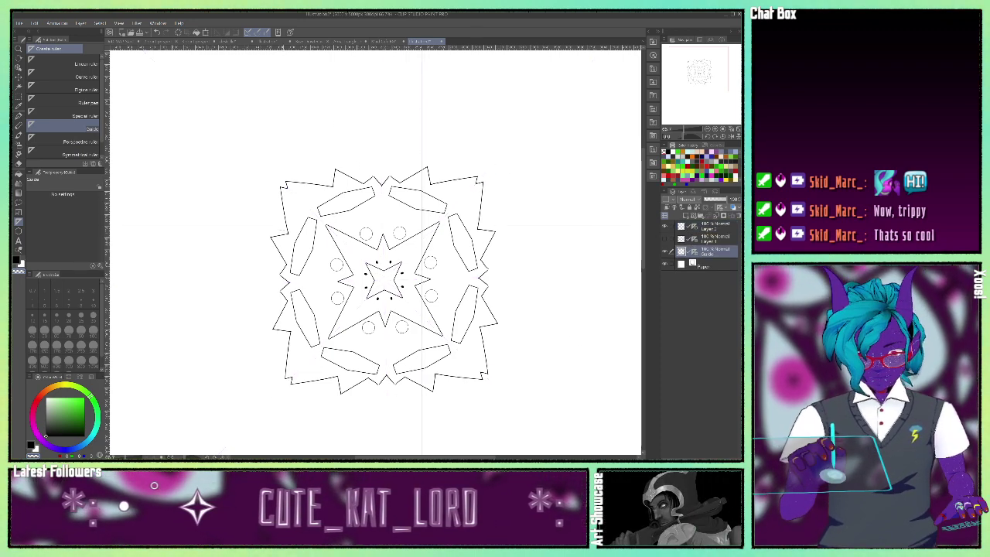
drag(256, 123, 256, 332)
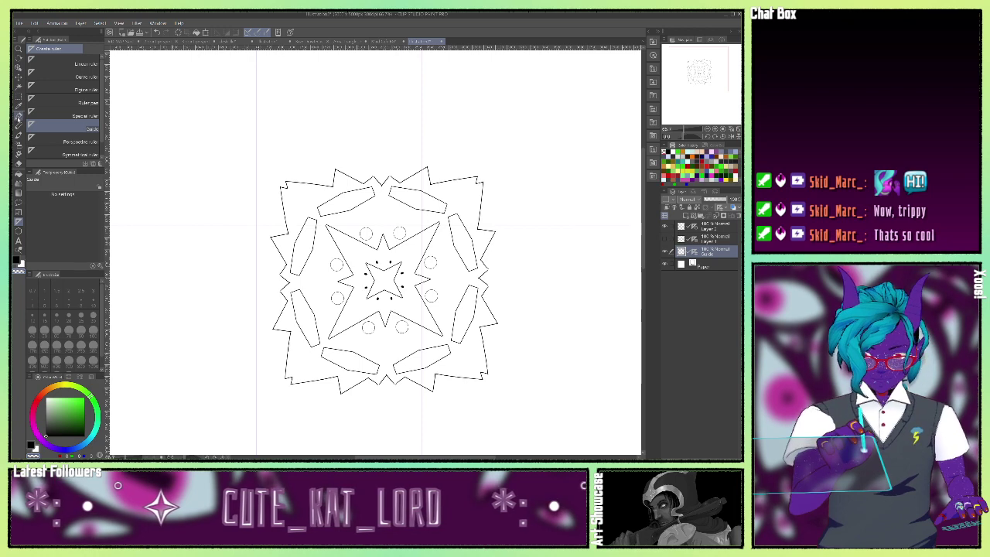
- Try a freehand pen stroke across the guides and check whether Snap to Ruler is enabled
key(p)
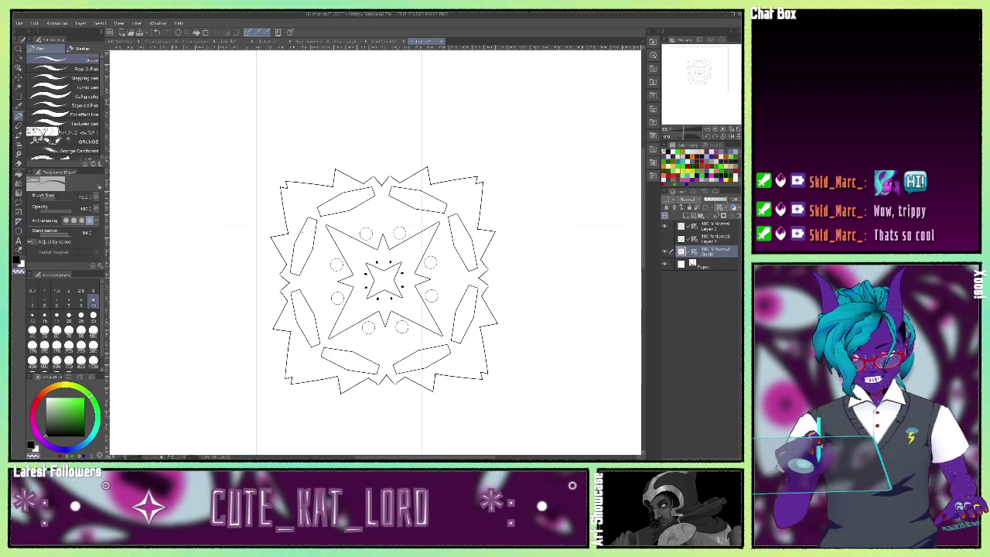
mouse_move(222, 86)
mouse_down()
mouse_move(400, 186)
mouse_move(497, 287)
mouse_up()
key(ctrl+z)
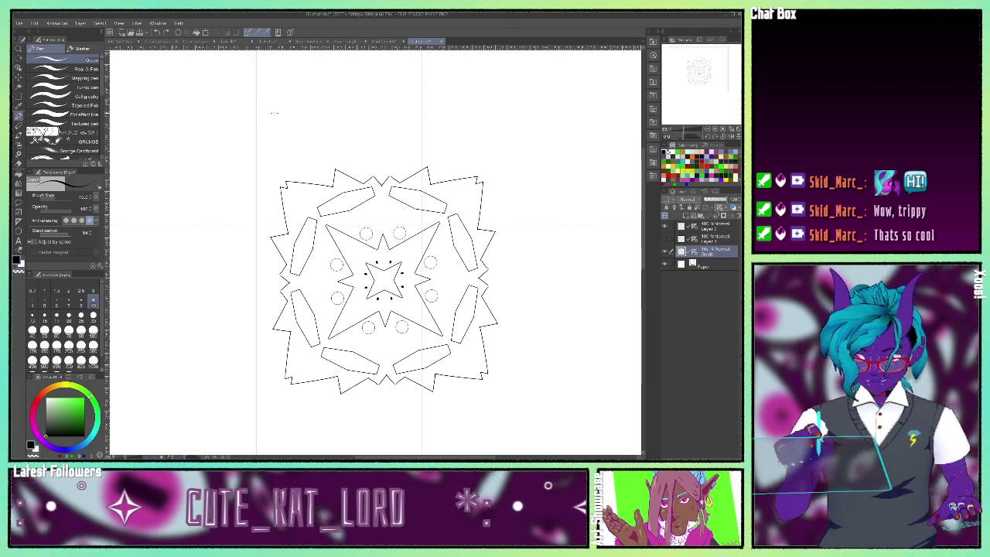
click(120, 23)
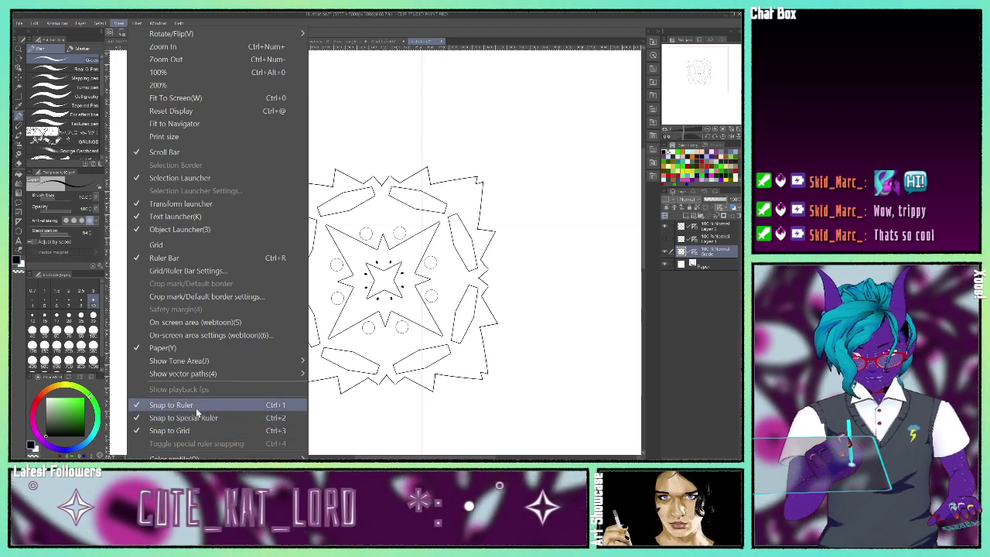
click(682, 288)
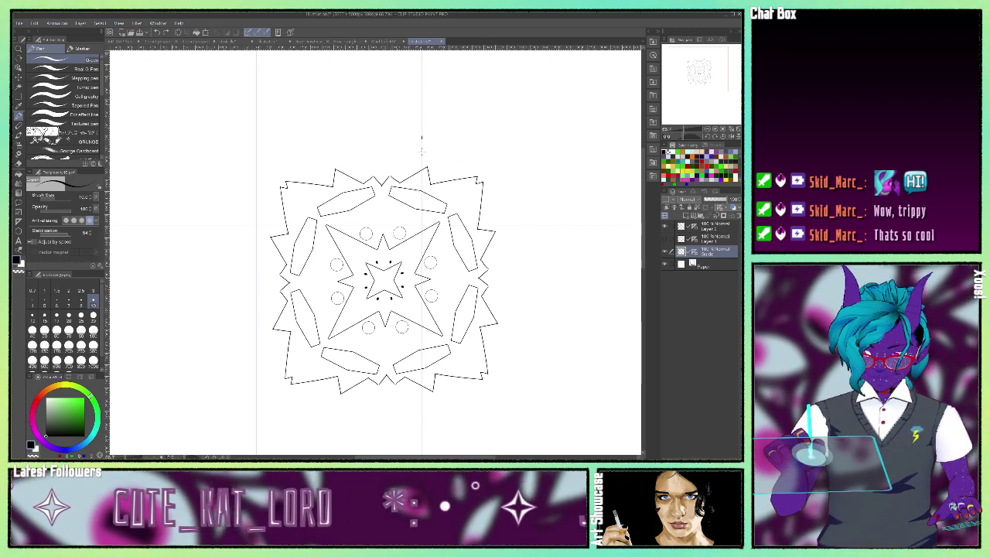
- Draw three vertical and three horizontal straight pen lines across the mandala, tracing the guides and adding parallel lines between them
drag(421, 136, 422, 406)
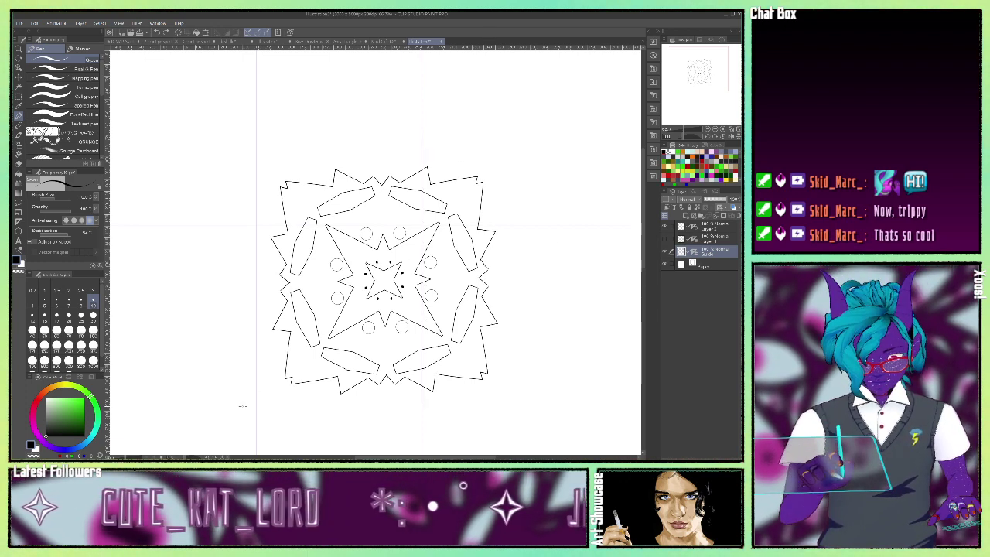
drag(242, 293, 605, 292)
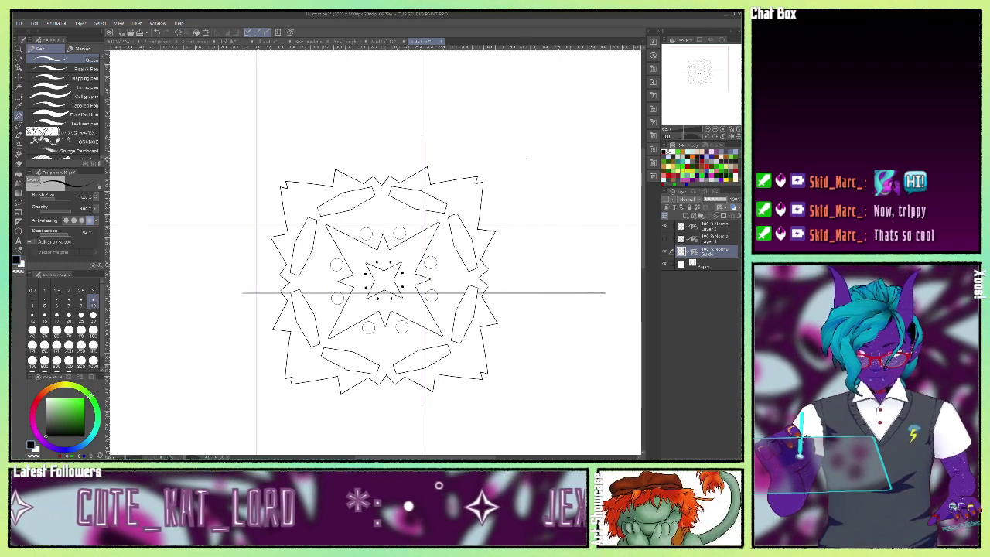
drag(528, 159, 151, 160)
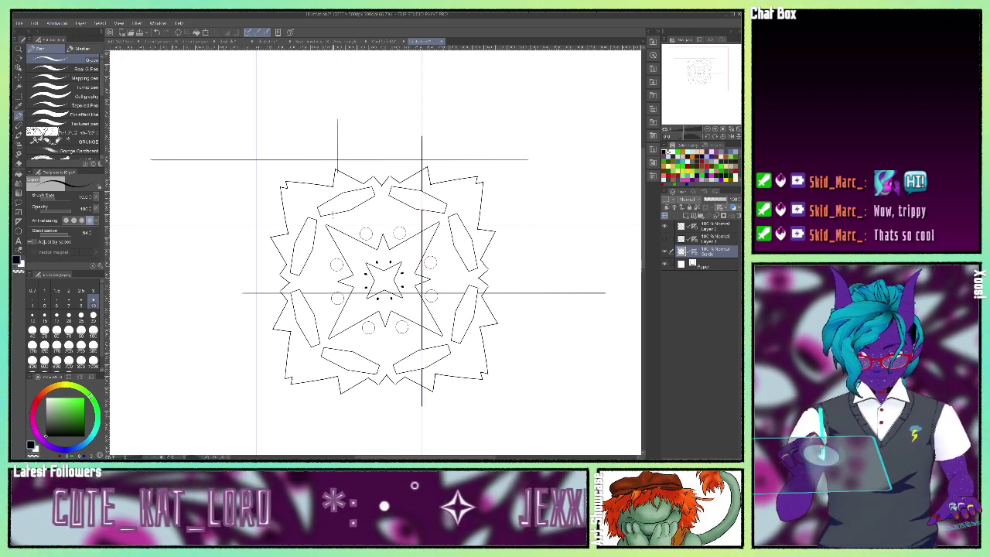
mouse_move(337, 120)
mouse_down()
mouse_move(337, 282)
mouse_move(337, 394)
mouse_up()
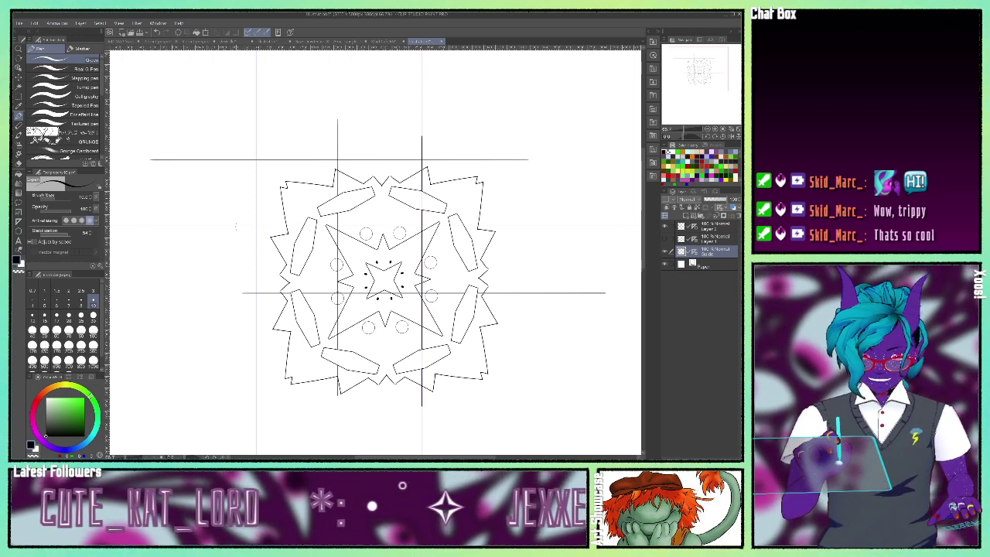
mouse_move(278, 225)
mouse_down()
mouse_move(532, 255)
mouse_move(593, 225)
mouse_up()
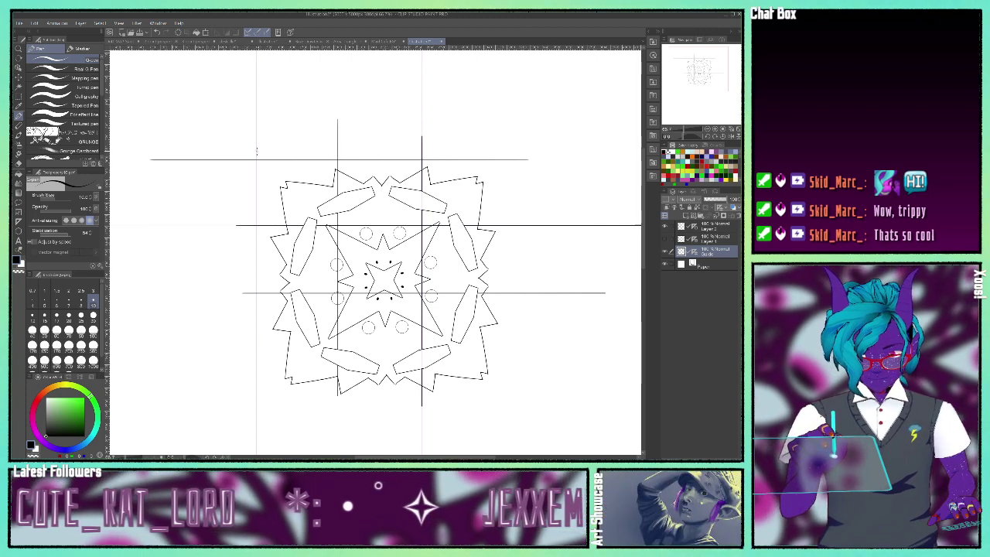
drag(253, 253, 251, 389)
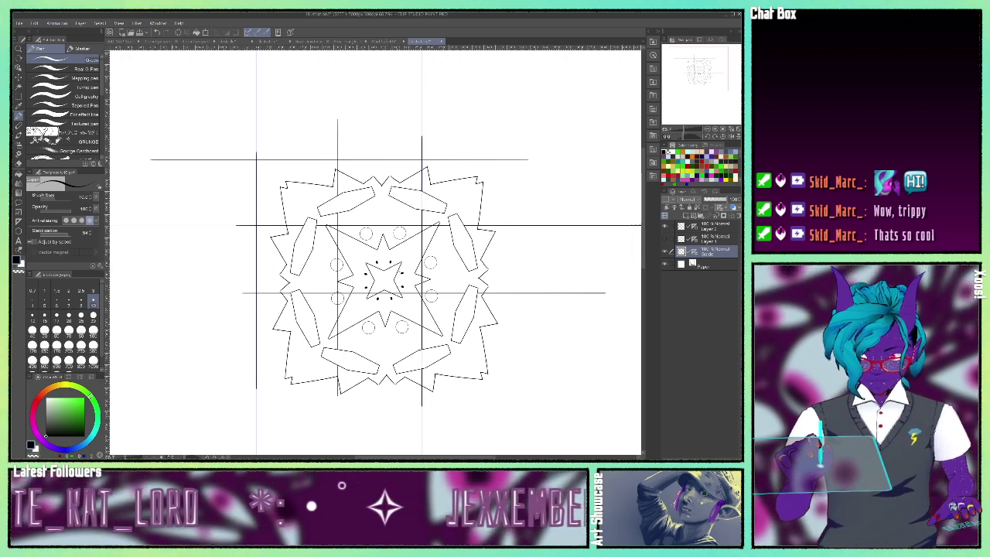
- Try a large looping freehand curve across the guide layer
mouse_move(467, 126)
mouse_down()
mouse_move(494, 144)
mouse_move(515, 203)
mouse_move(271, 193)
mouse_move(396, 255)
mouse_move(116, 247)
mouse_move(387, 201)
mouse_move(314, 314)
mouse_up()
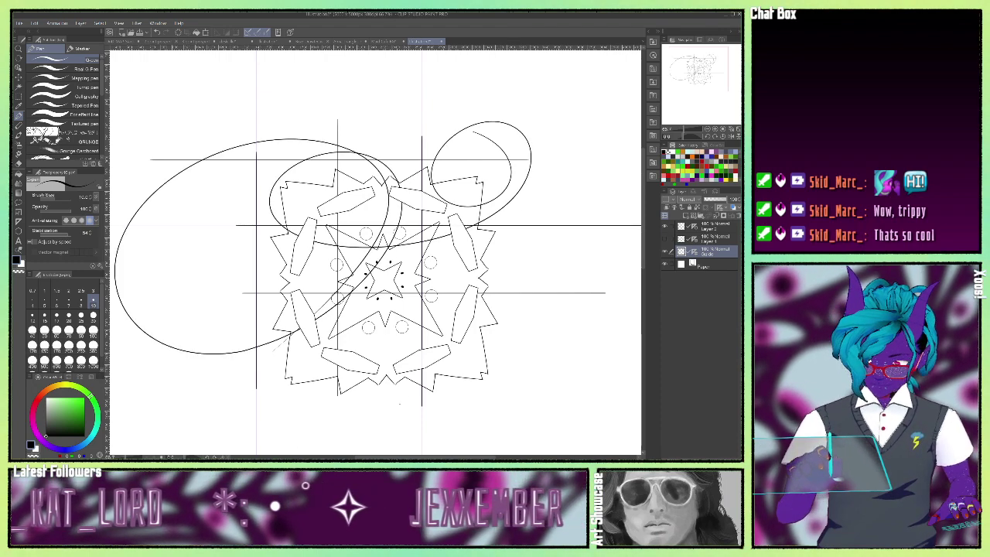
key(ctrl+z)
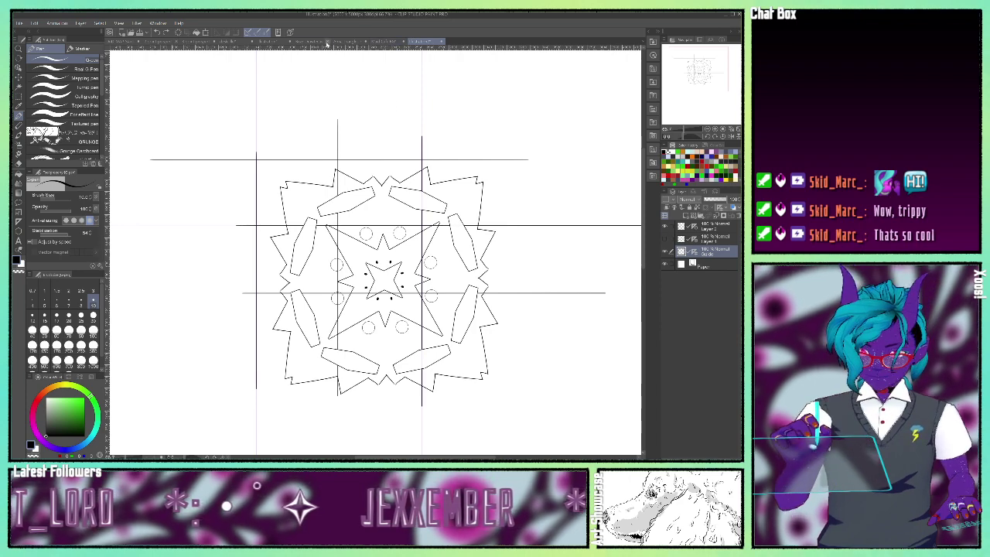
- Switch to the painted desk illustration, hide its topmost perspective ruler layer, and show the lineart base folder
click(261, 42)
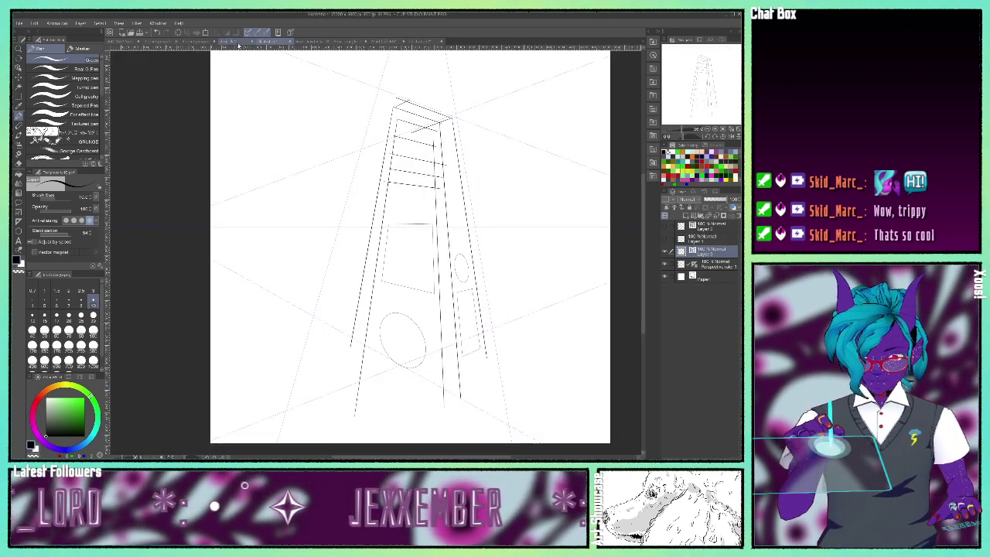
click(236, 42)
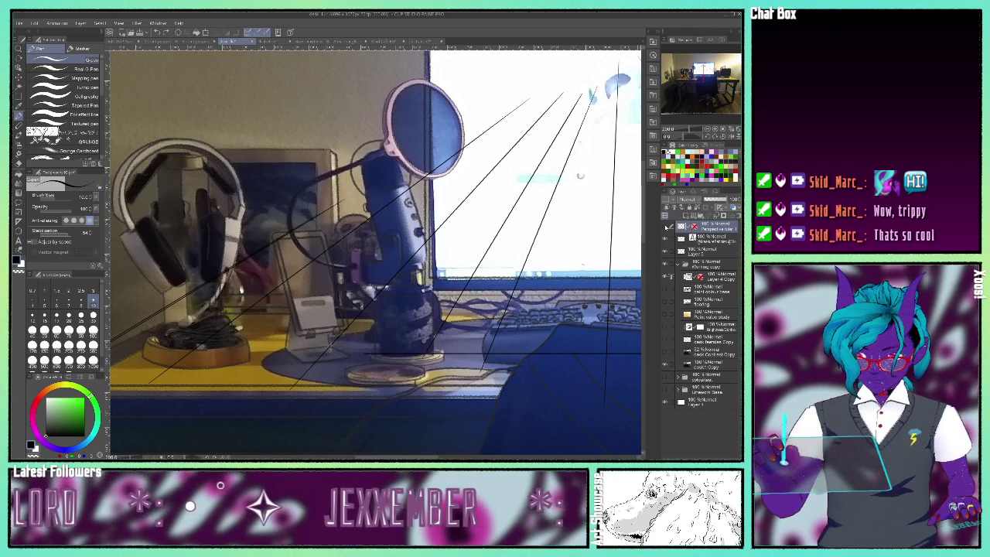
click(665, 226)
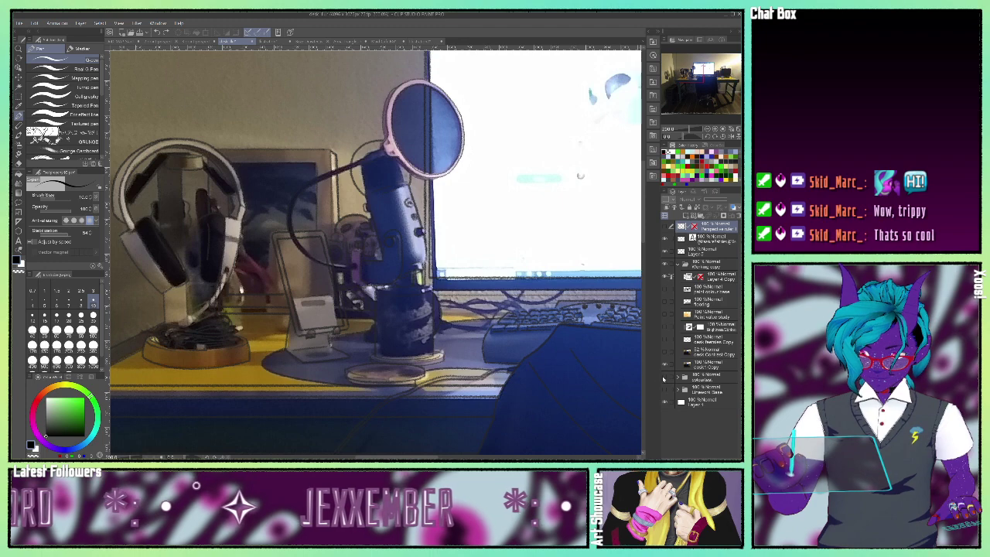
click(663, 391)
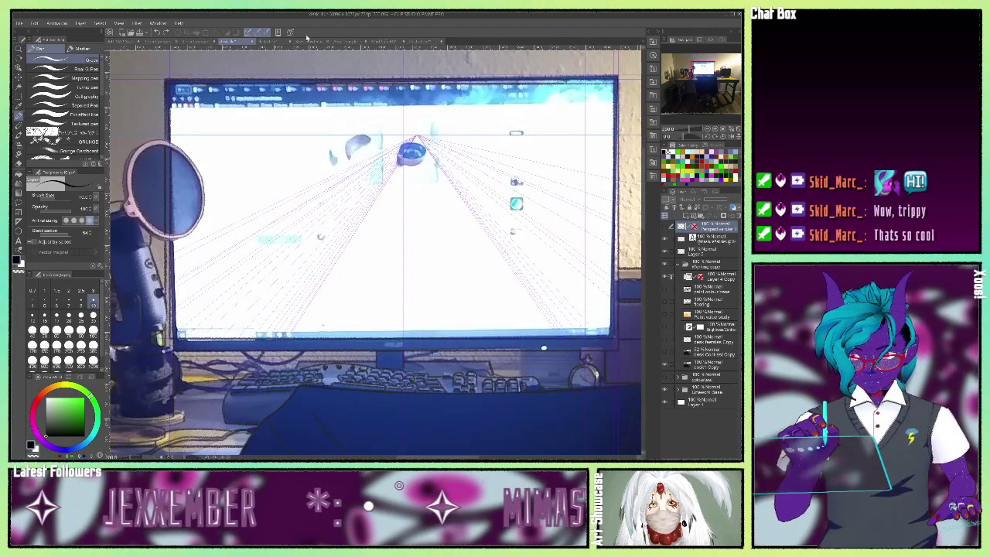
- Hide the painted desk copy layer to expose the purple lineart and perspective ruler, and bring the area beside the monitor into view
click(426, 41)
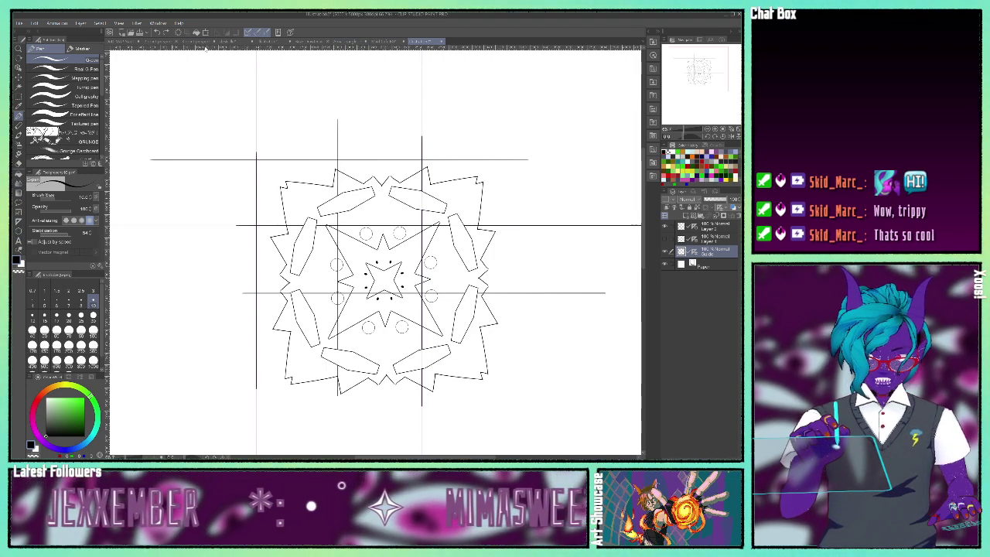
click(207, 41)
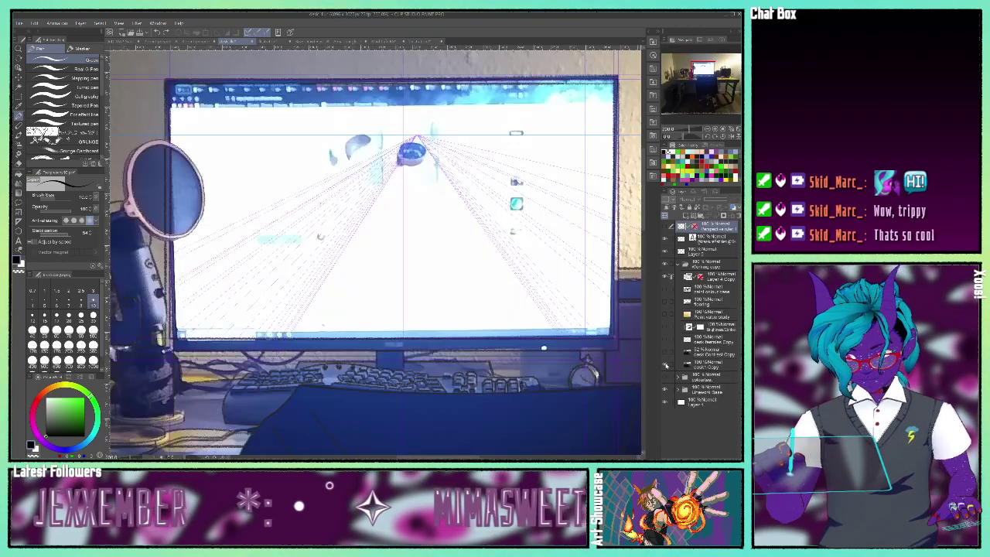
click(666, 365)
drag(706, 73, 717, 68)
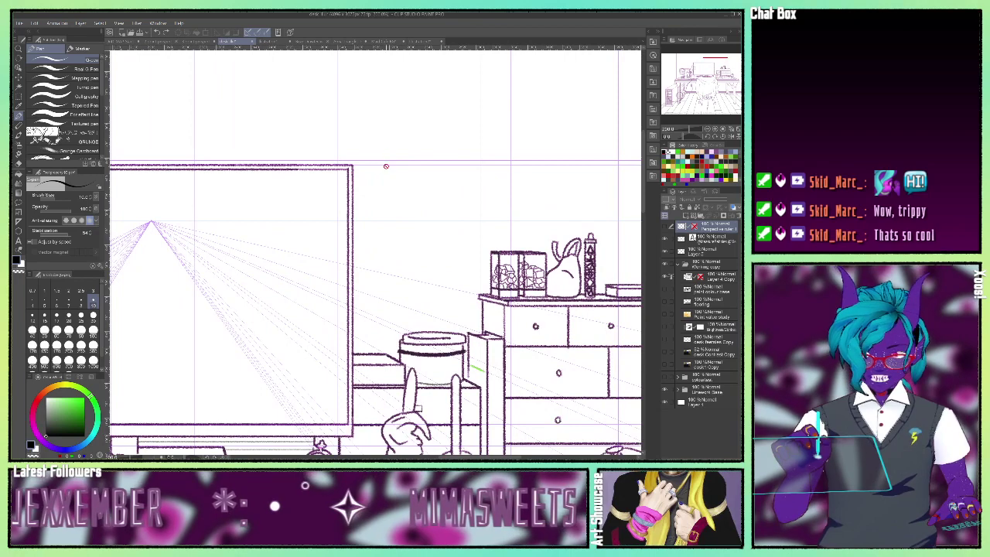
- Return to the mandala document and set up the Special ruler with the Parallel line type
click(417, 42)
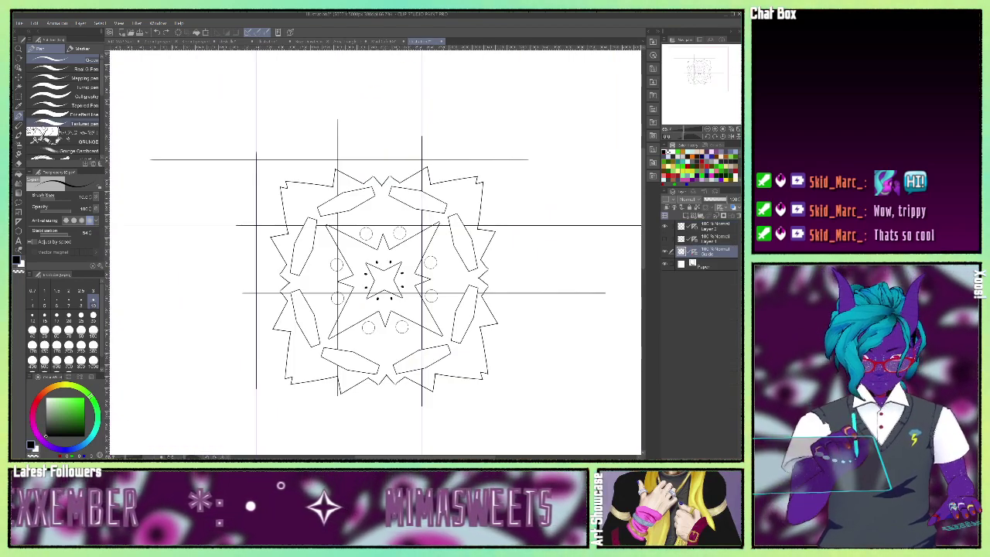
click(19, 221)
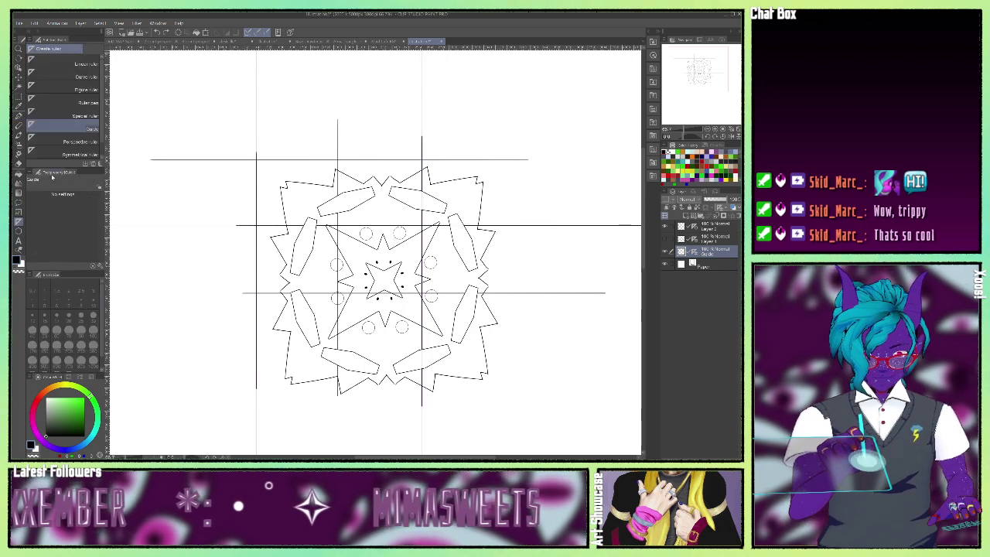
click(58, 116)
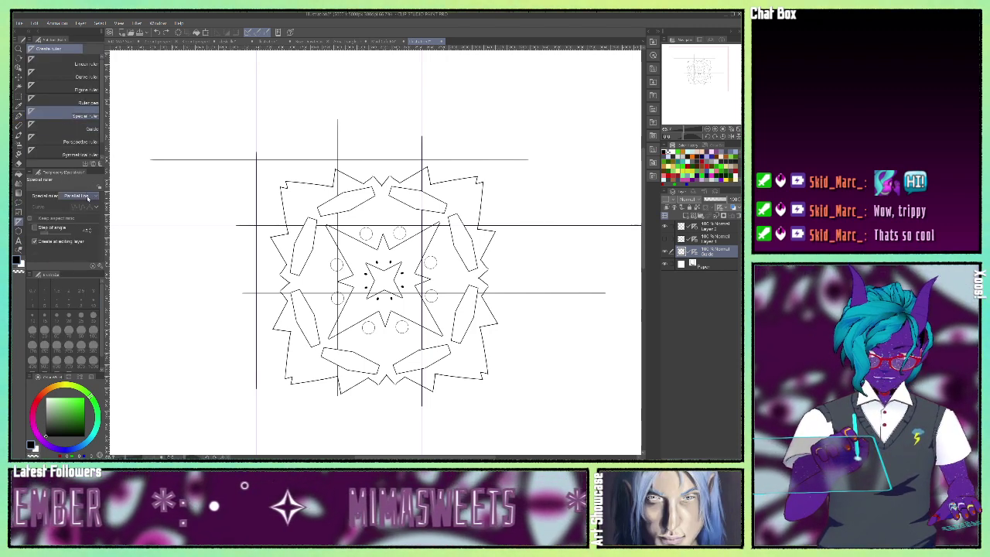
click(88, 196)
click(88, 216)
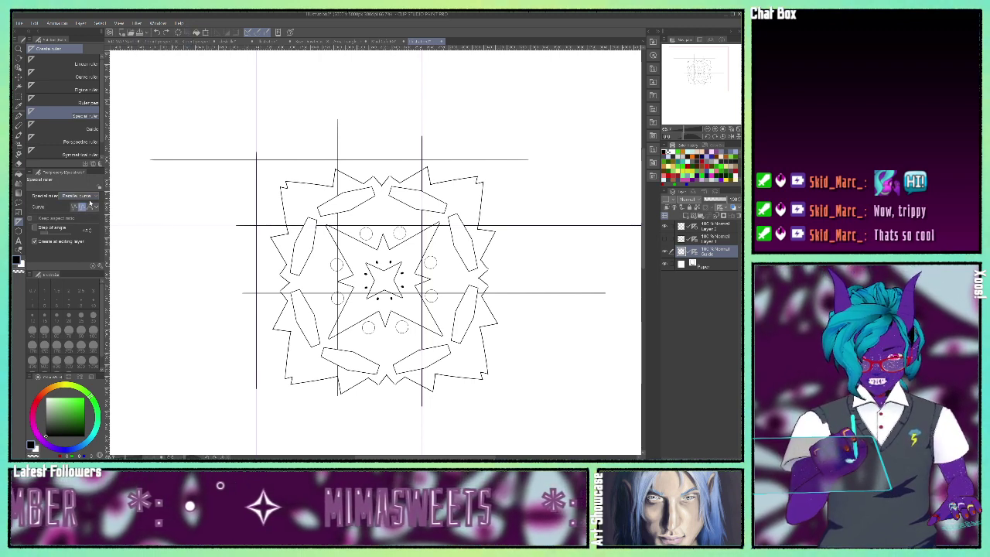
click(90, 200)
click(91, 209)
- Try a diagonal parallel line ruler across the mandala's guide layer, and undo it
drag(180, 196, 343, 100)
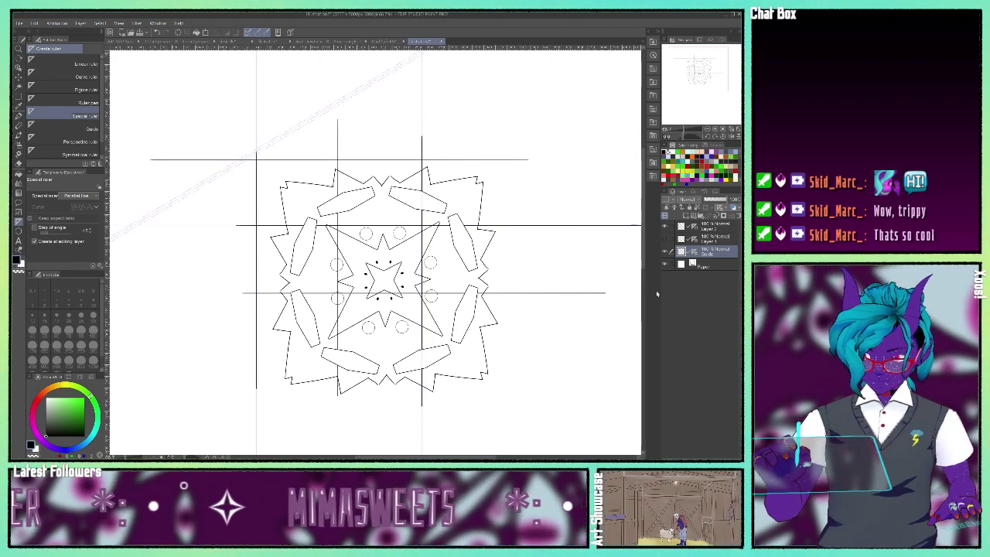
click(18, 115)
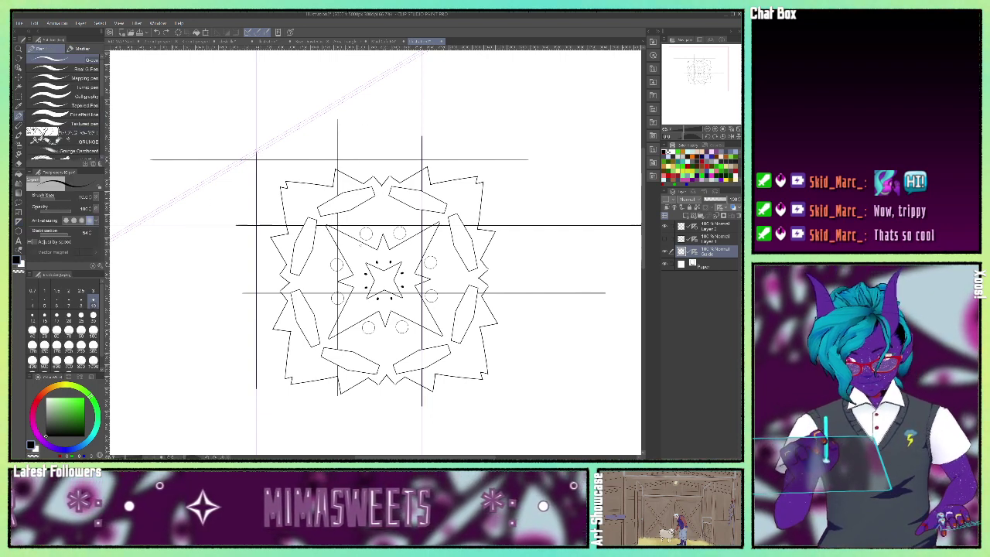
key(ctrl+z)
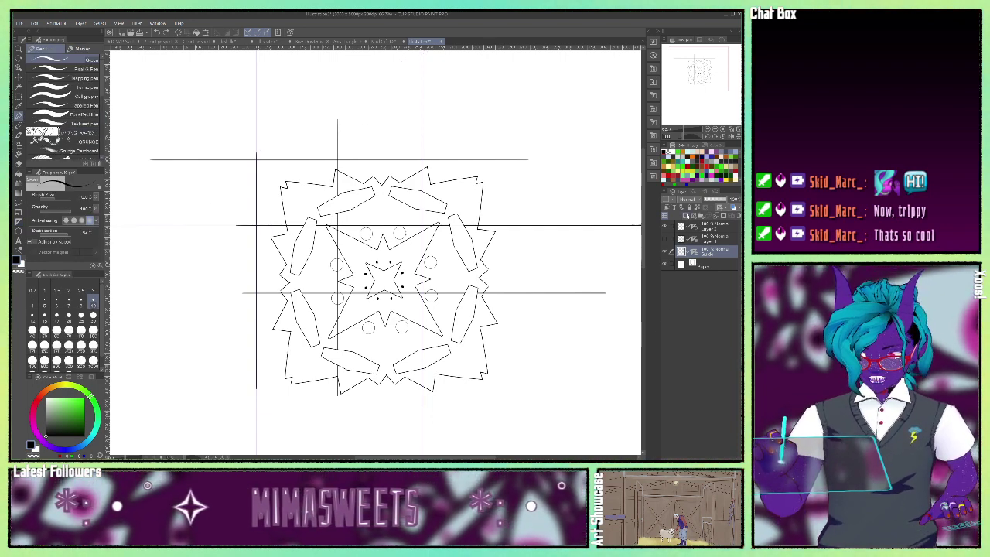
- Add a new layer above the guide layer, hide the guides, and place a diagonal parallel line ruler above the mandala
click(686, 216)
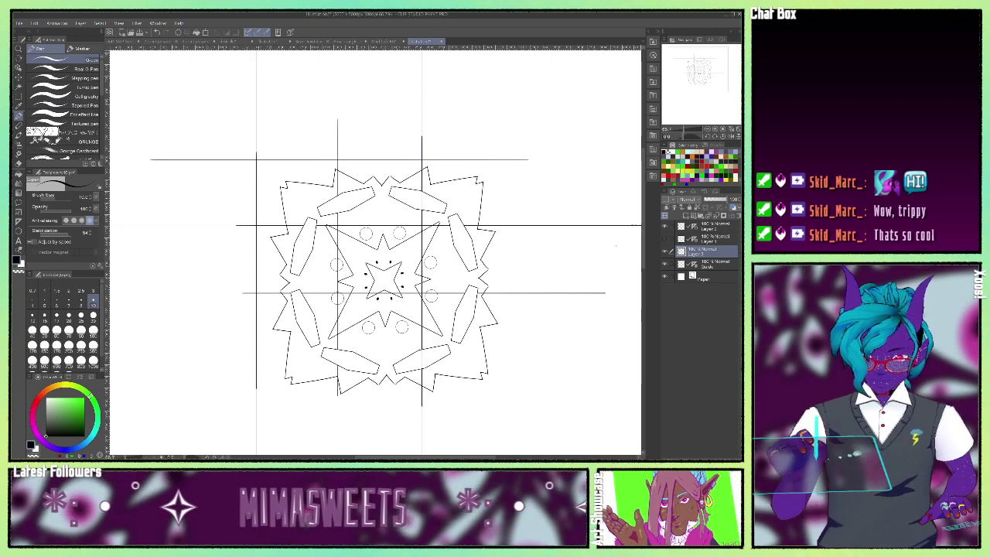
click(665, 265)
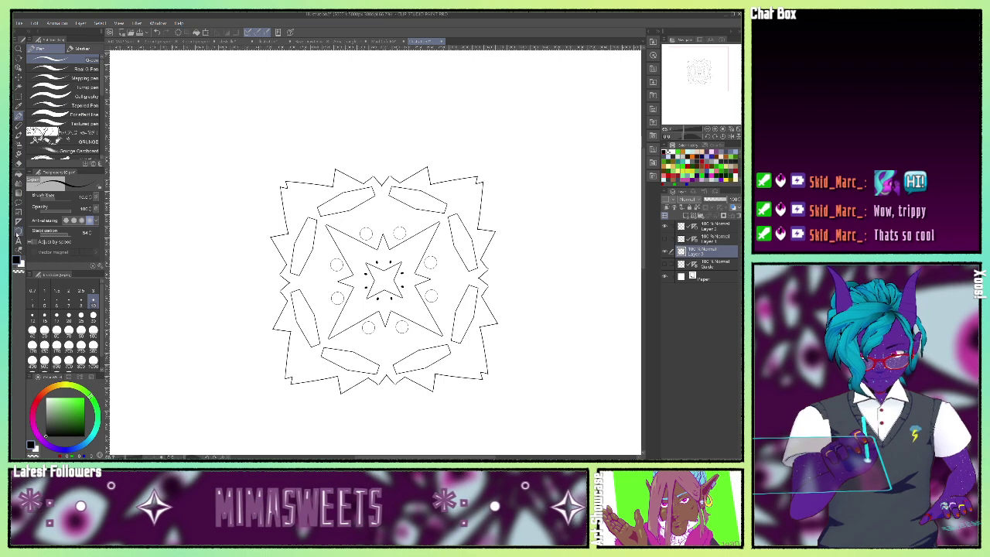
click(19, 222)
drag(215, 186, 359, 92)
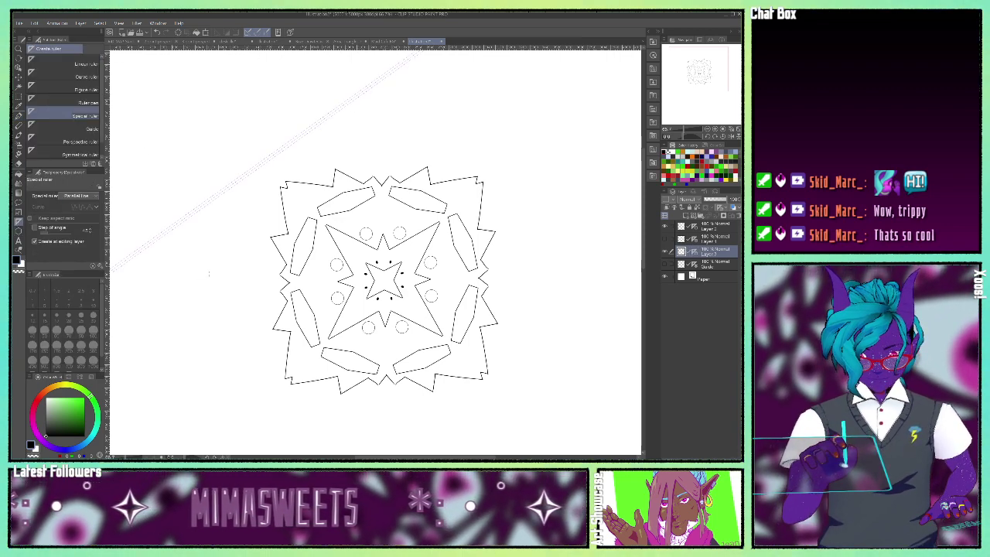
- Draw many parallel diagonal pen strokes over the whole mandala, following the parallel line ruler
click(19, 118)
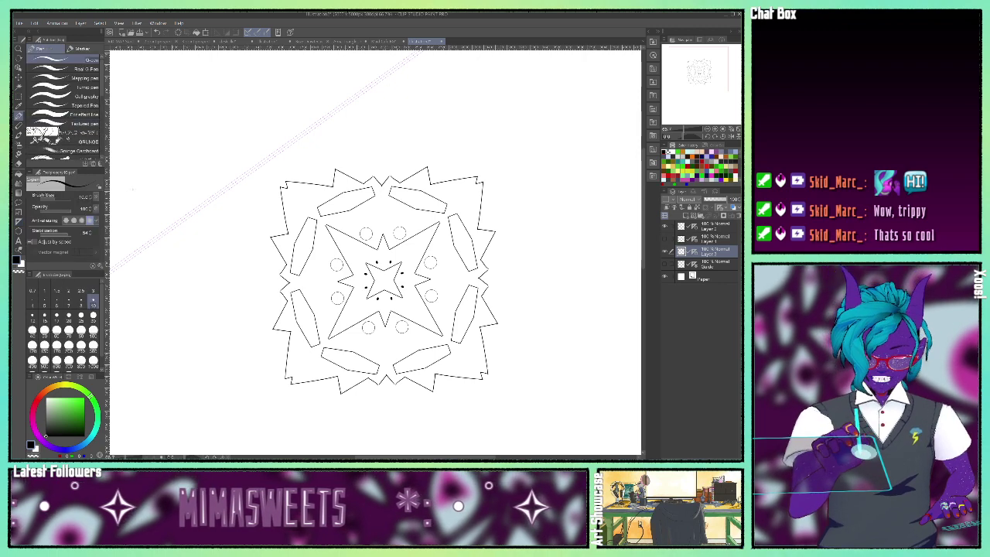
mouse_move(179, 283)
mouse_down()
mouse_move(233, 219)
mouse_move(408, 122)
mouse_up()
drag(216, 237, 388, 116)
mouse_move(184, 221)
mouse_down()
mouse_move(311, 133)
mouse_move(308, 118)
mouse_up()
drag(187, 240, 316, 147)
drag(180, 257, 331, 149)
drag(161, 277, 387, 116)
drag(193, 260, 405, 108)
drag(263, 230, 455, 93)
drag(257, 277, 495, 108)
drag(306, 319, 524, 163)
drag(314, 352, 562, 175)
drag(277, 378, 532, 193)
drag(252, 342, 461, 195)
drag(215, 334, 403, 201)
drag(204, 314, 460, 132)
drag(214, 276, 460, 105)
drag(197, 310, 457, 124)
drag(195, 331, 389, 190)
drag(240, 396, 543, 180)
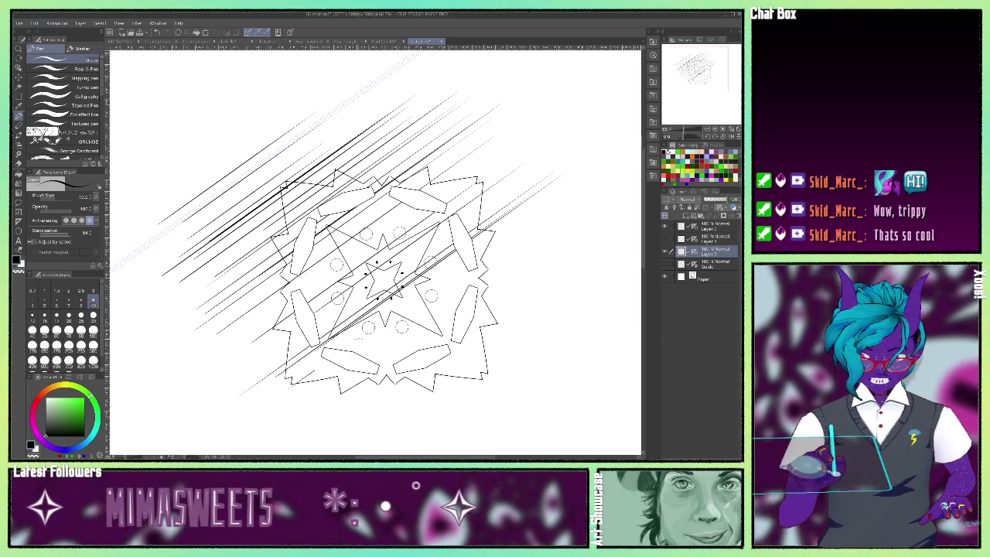
drag(351, 345, 464, 263)
drag(371, 362, 536, 242)
mouse_move(360, 405)
mouse_down()
mouse_move(515, 290)
mouse_move(515, 303)
mouse_up()
drag(424, 397, 601, 272)
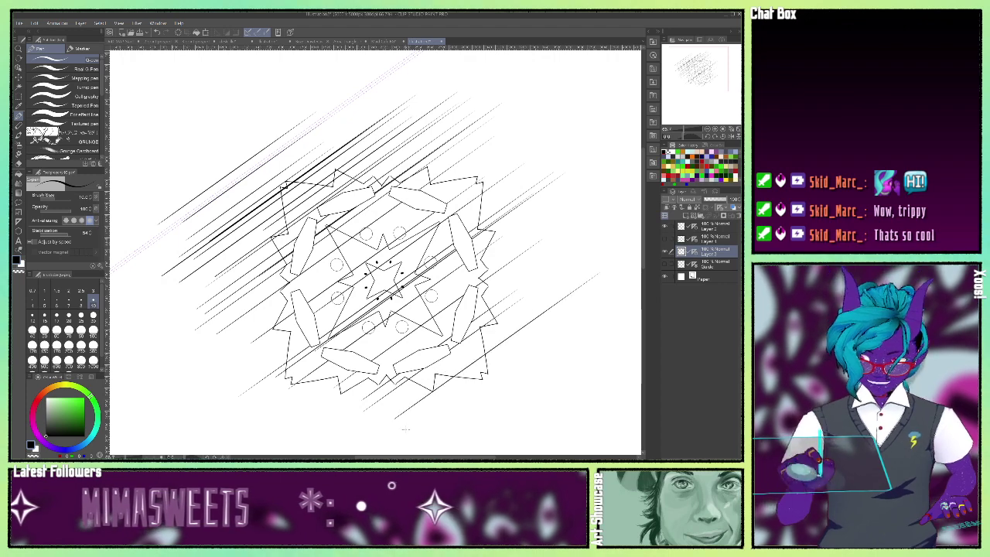
drag(401, 433, 560, 317)
drag(428, 446, 611, 315)
drag(457, 457, 601, 354)
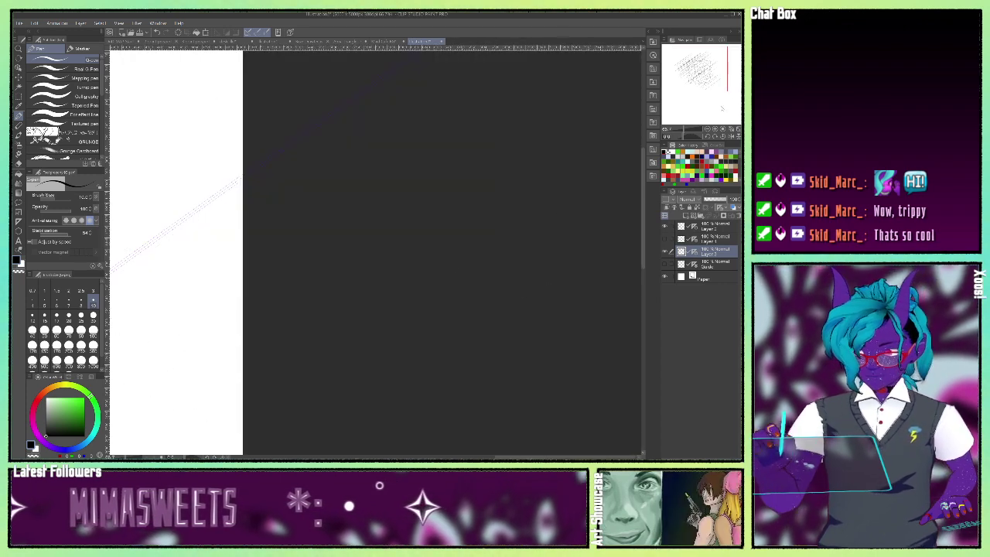
scroll(482, 269, left, 10)
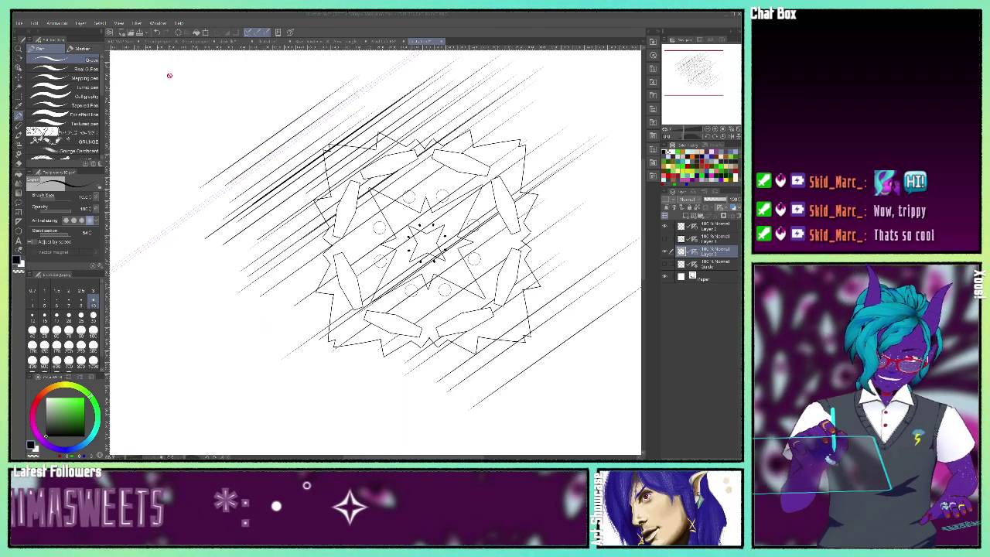
- Switch to the Dungeon Master illustration and examine the die, the figure and the curved banner lettering up close
key(ctrl+Tab)
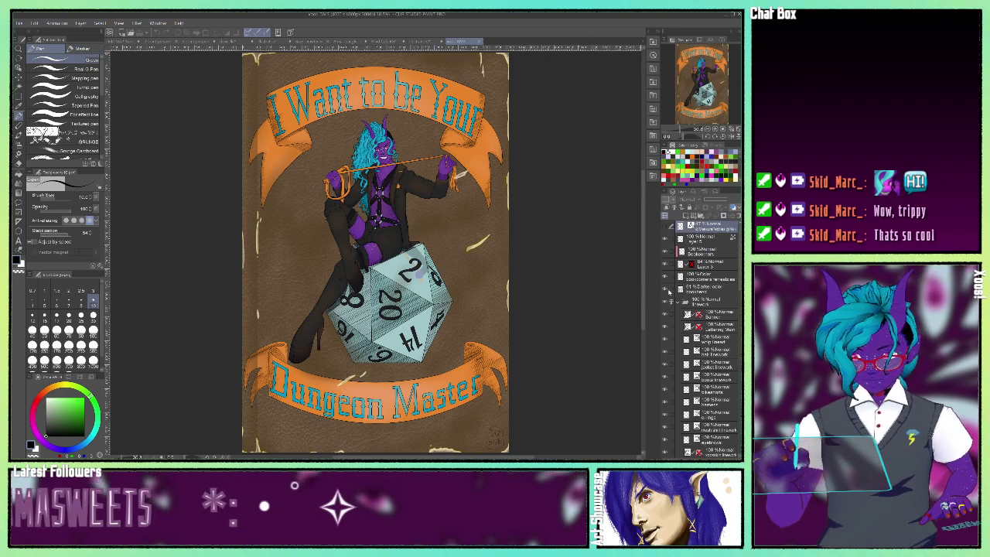
click(717, 132)
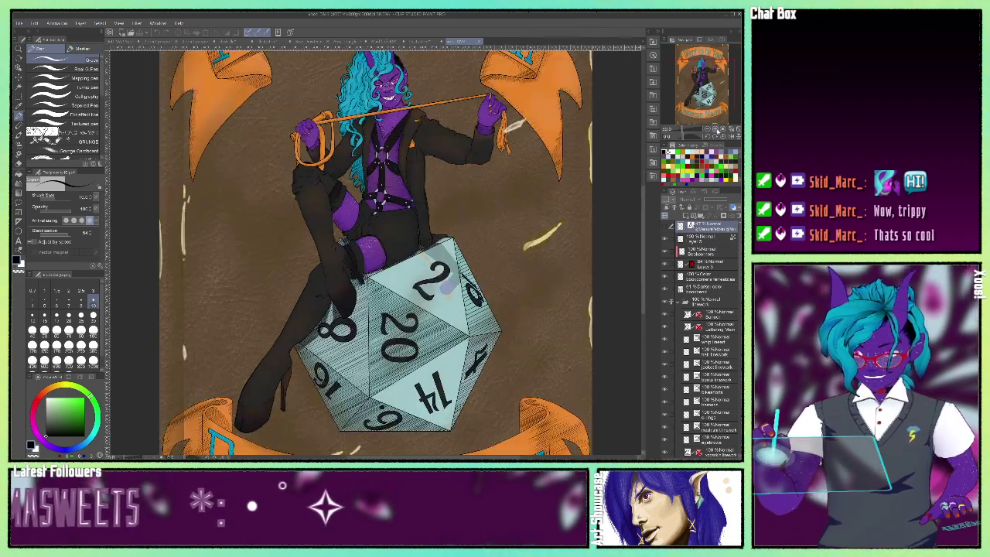
click(718, 130)
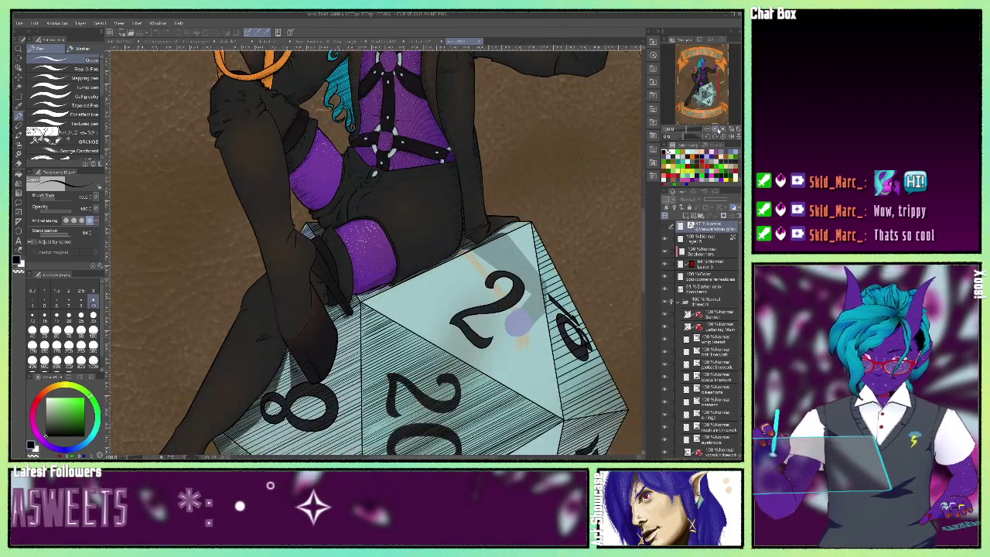
mouse_move(689, 83)
mouse_down()
mouse_move(701, 100)
mouse_move(692, 103)
mouse_move(698, 70)
mouse_up()
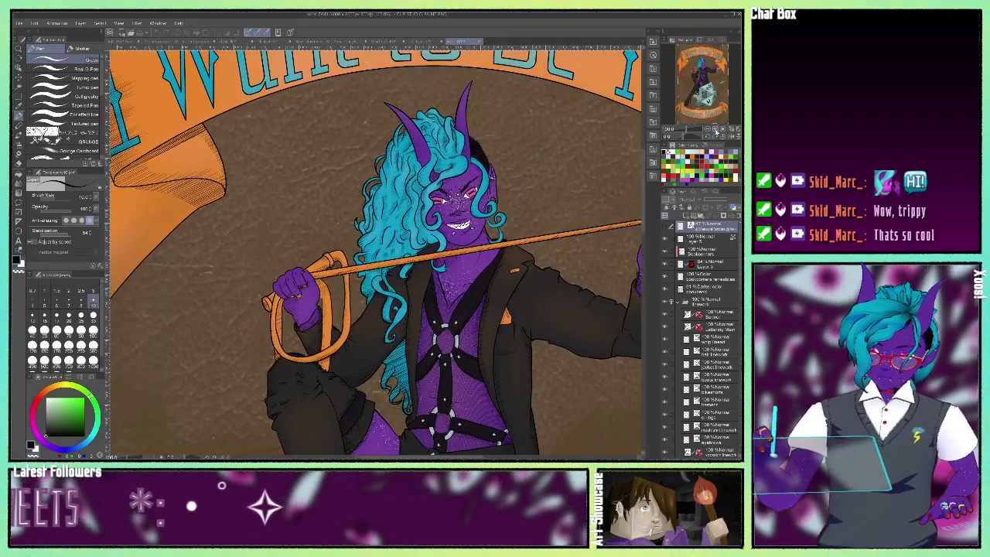
scroll(334, 246, up, 2)
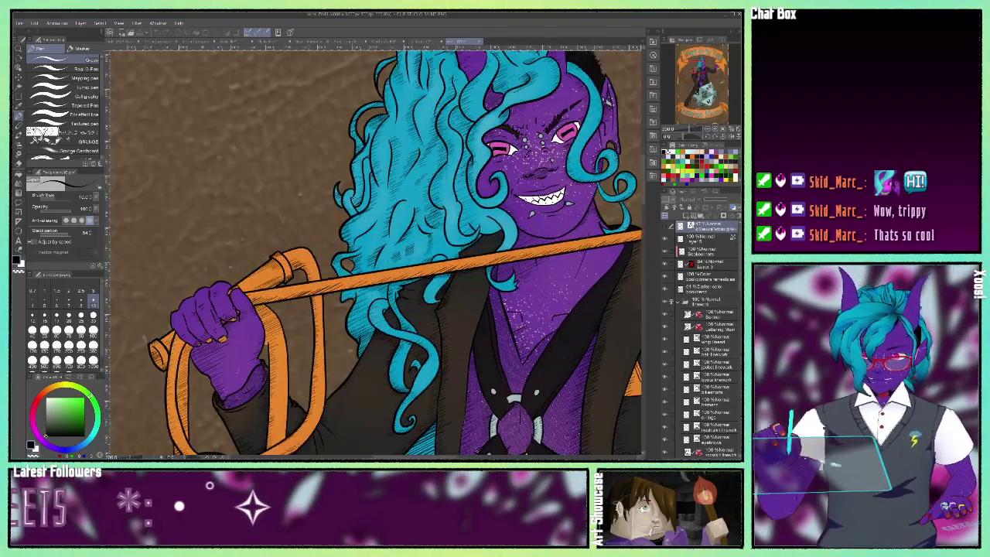
drag(699, 58, 696, 51)
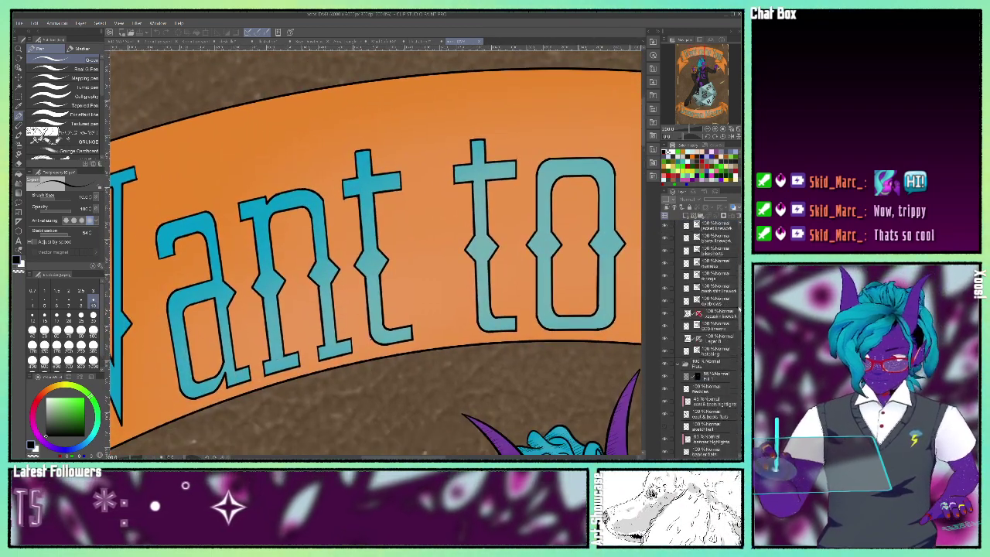
- Find the Lettering Main layer in the linework folder, select it and show its ruler
scroll(728, 417, down, 3)
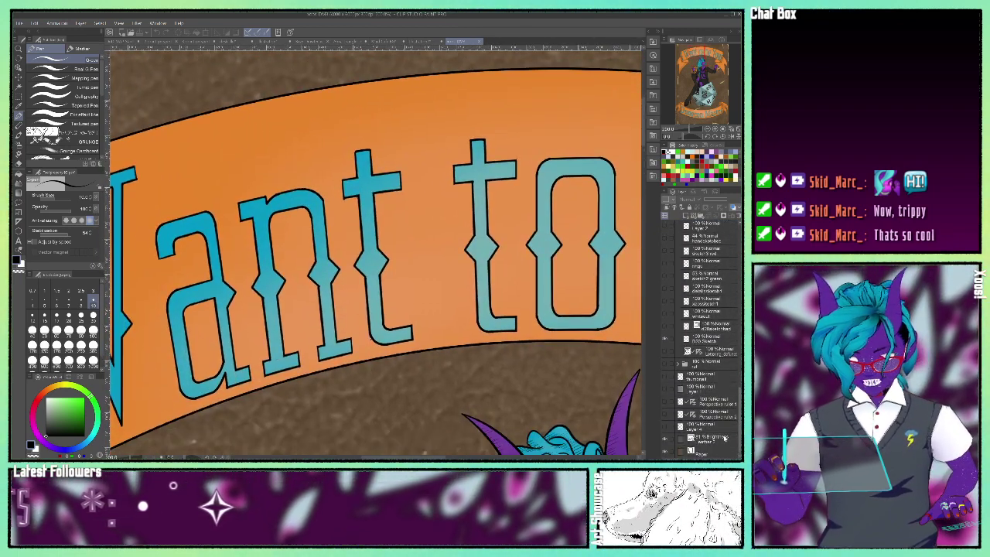
scroll(729, 411, down, 3)
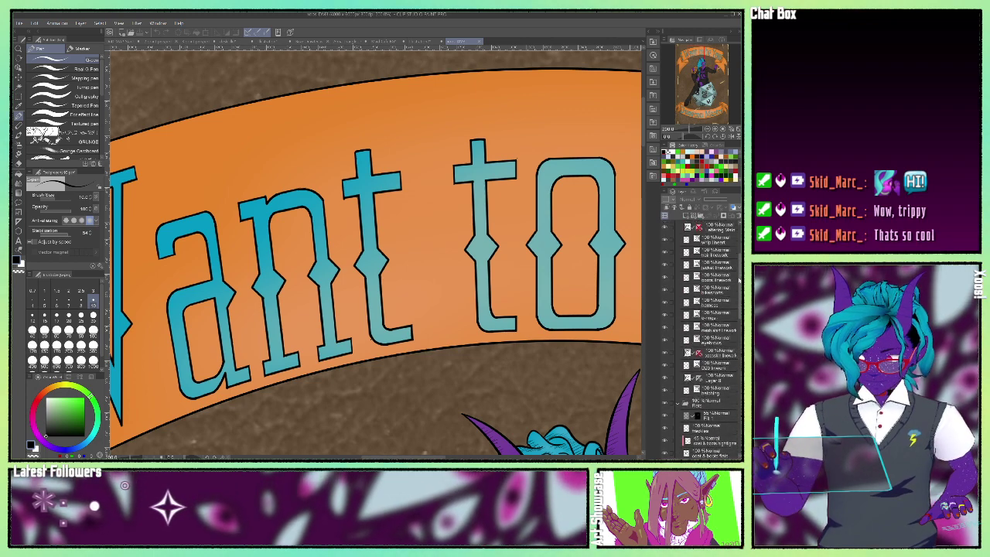
scroll(739, 278, up, 4)
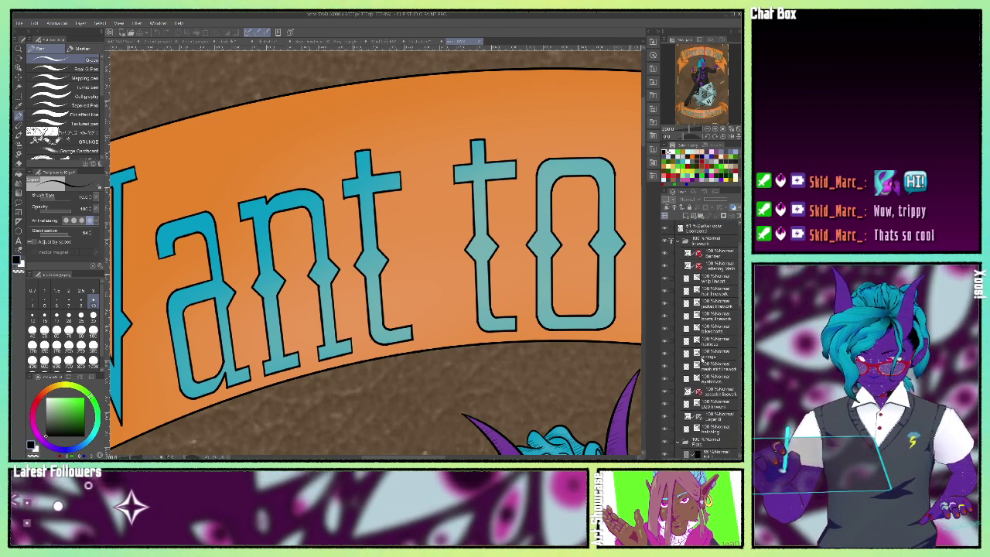
scroll(700, 340, up, 4)
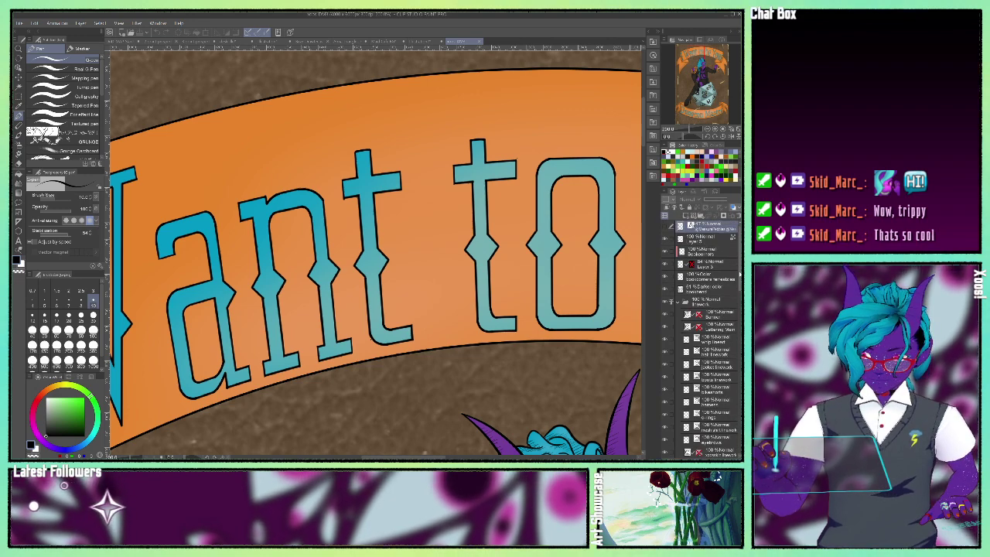
scroll(738, 338, down, 10)
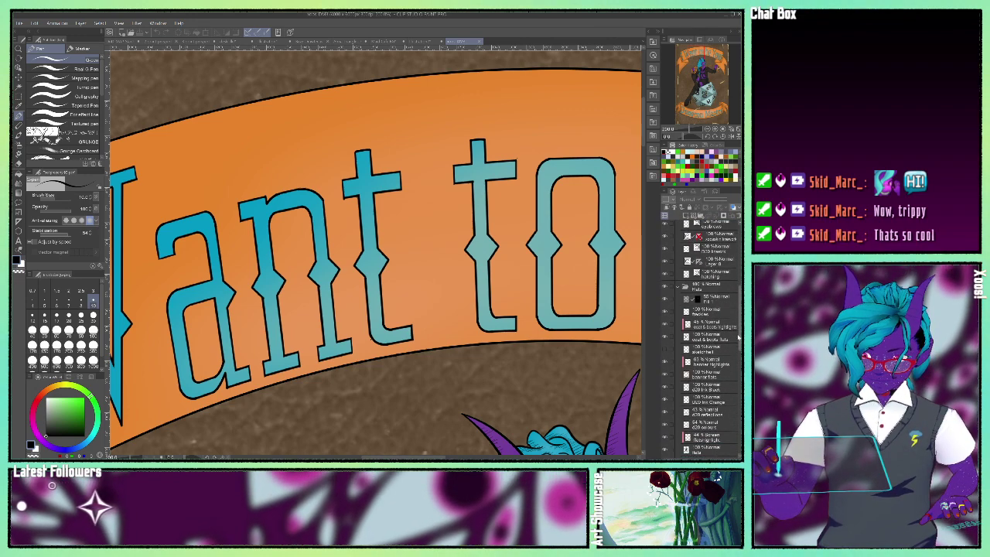
drag(738, 338, 740, 298)
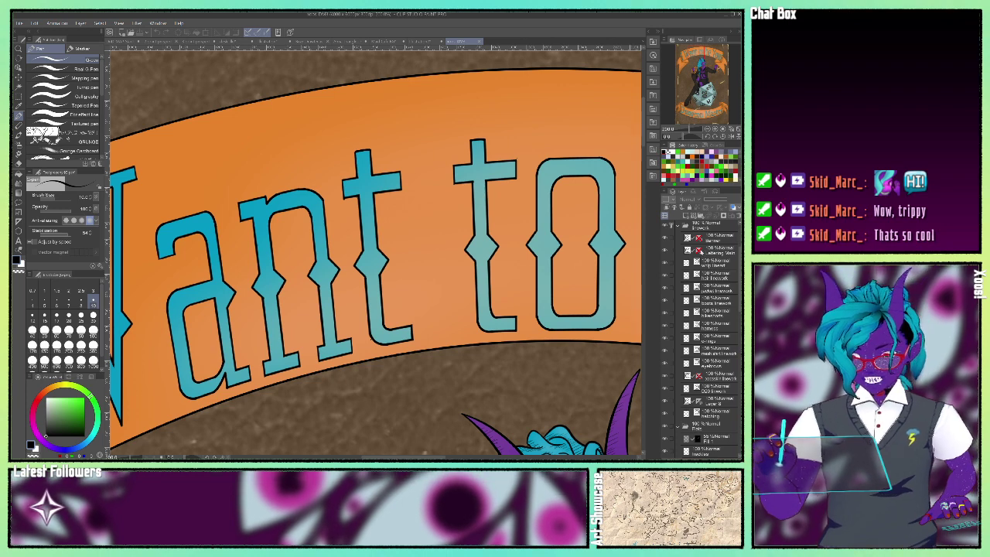
click(715, 251)
right_click(699, 251)
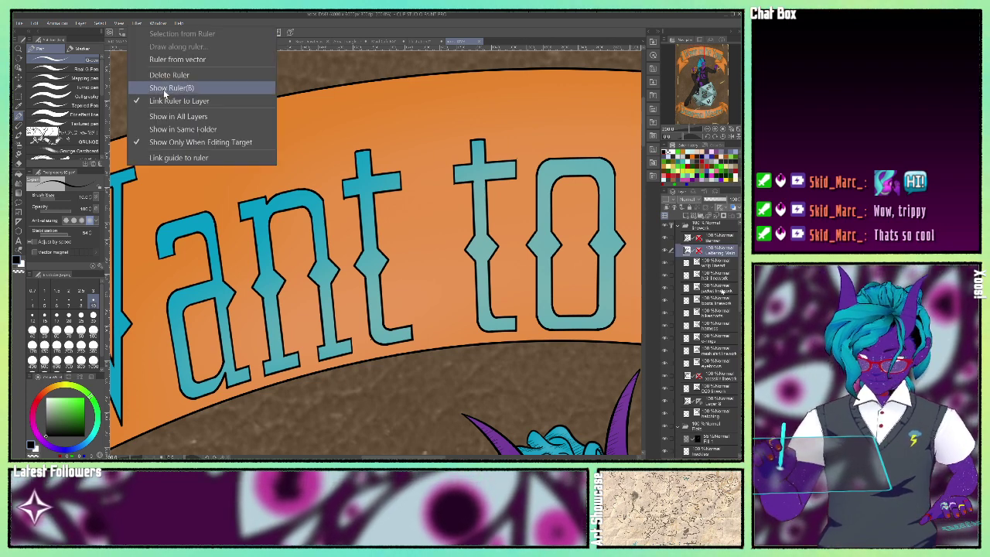
click(164, 91)
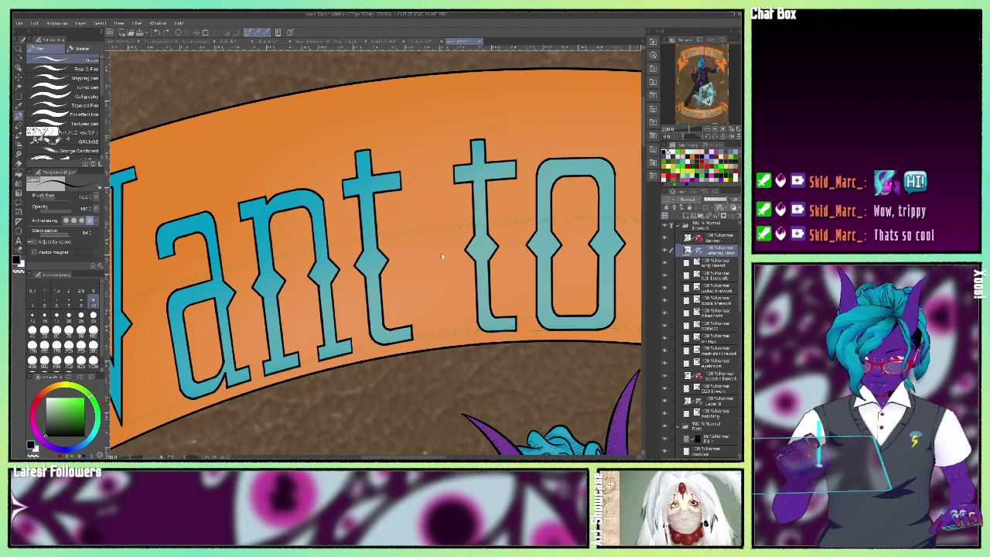
- Try several pen strokes along the curve ruler over the lower banner's Dungeon lettering, and undo them
drag(700, 58, 696, 118)
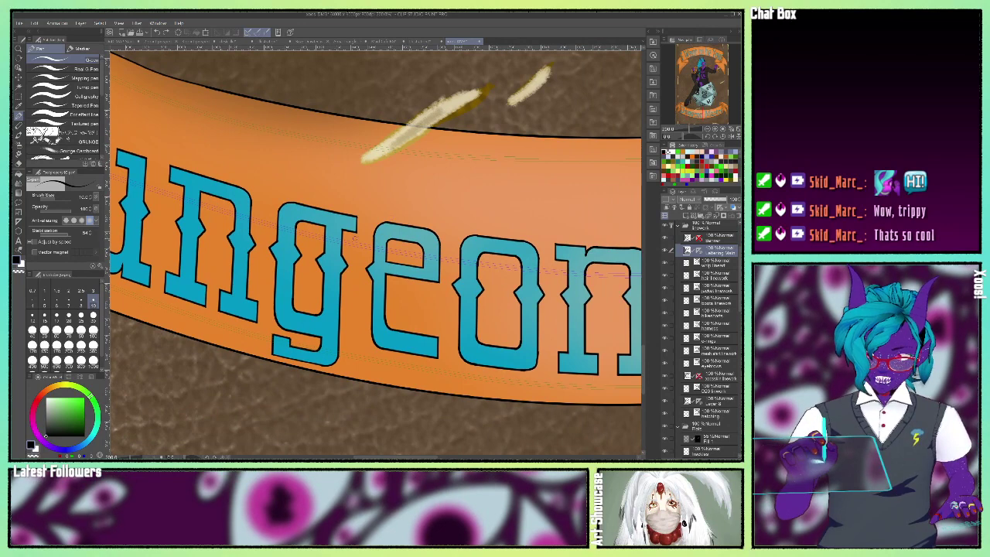
drag(350, 236, 629, 271)
drag(371, 212, 611, 241)
drag(375, 171, 640, 199)
drag(380, 128, 640, 158)
drag(421, 83, 628, 107)
key(ctrl+z)
key(ctrl+z)
key(ctrl+z)
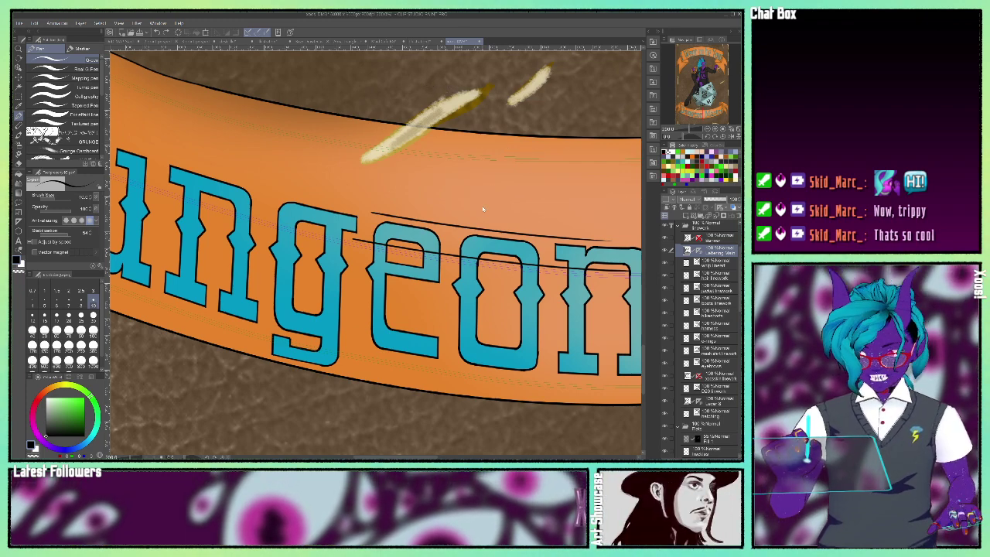
key(ctrl+z)
key(ctrl+z)
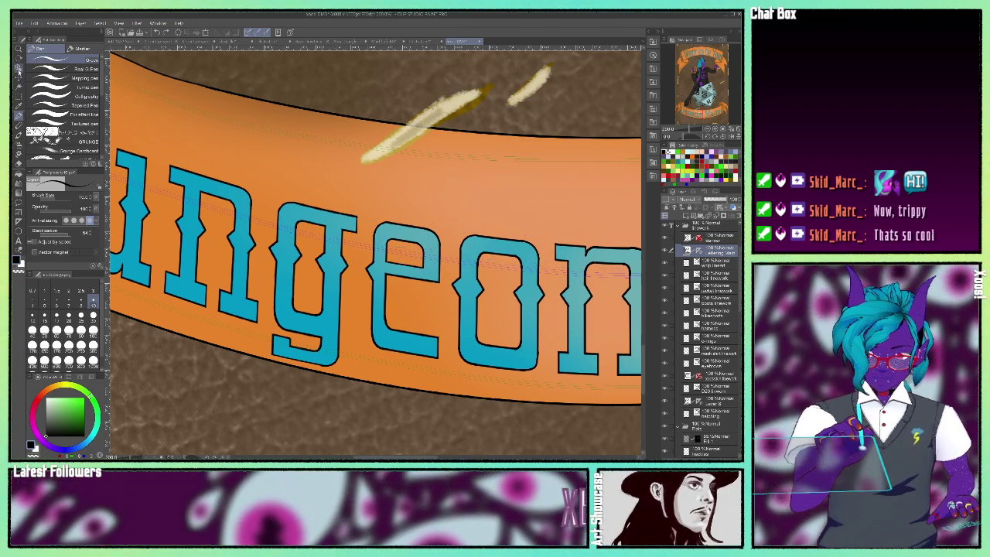
- Turn on snapping for the curve ruler above the Dungeon lettering and draw test pen strokes along it
click(19, 68)
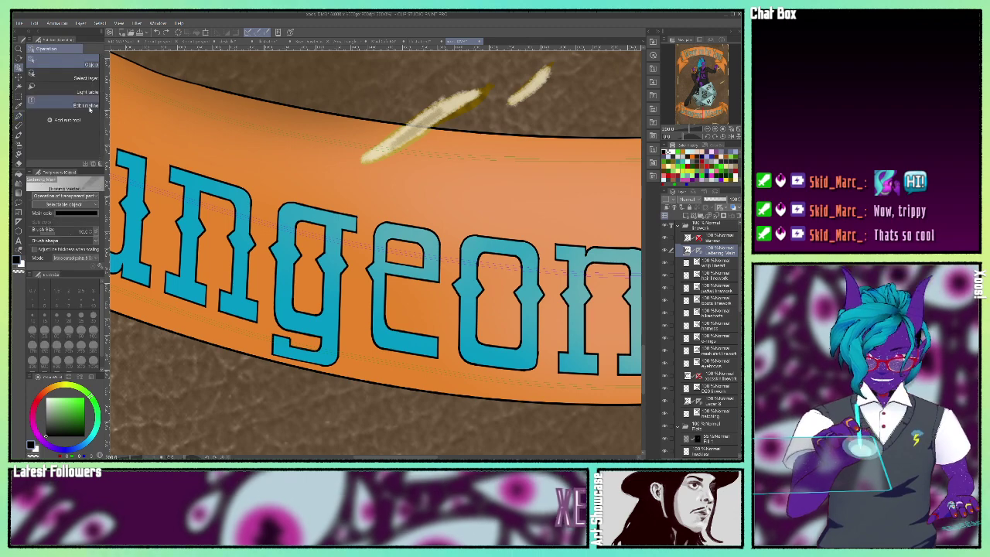
click(404, 156)
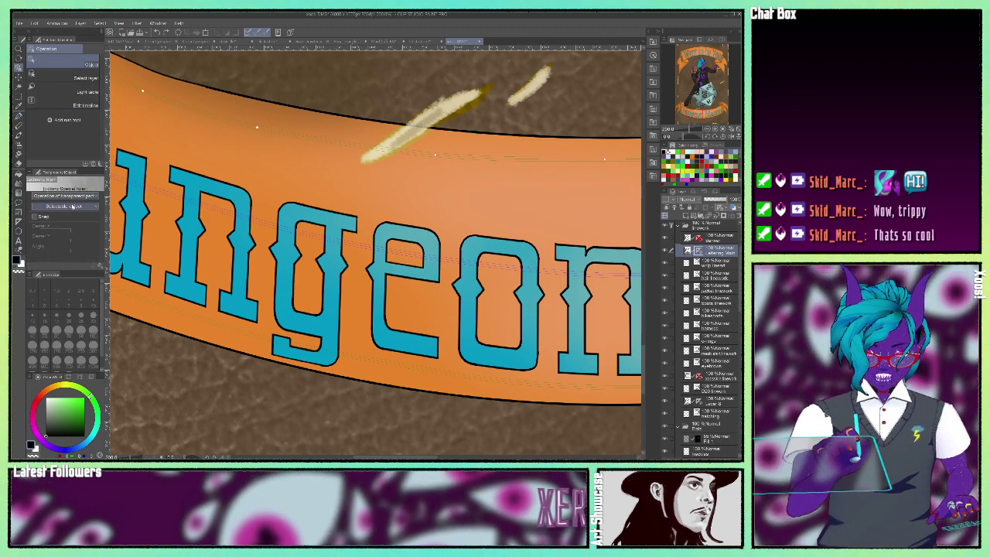
click(36, 217)
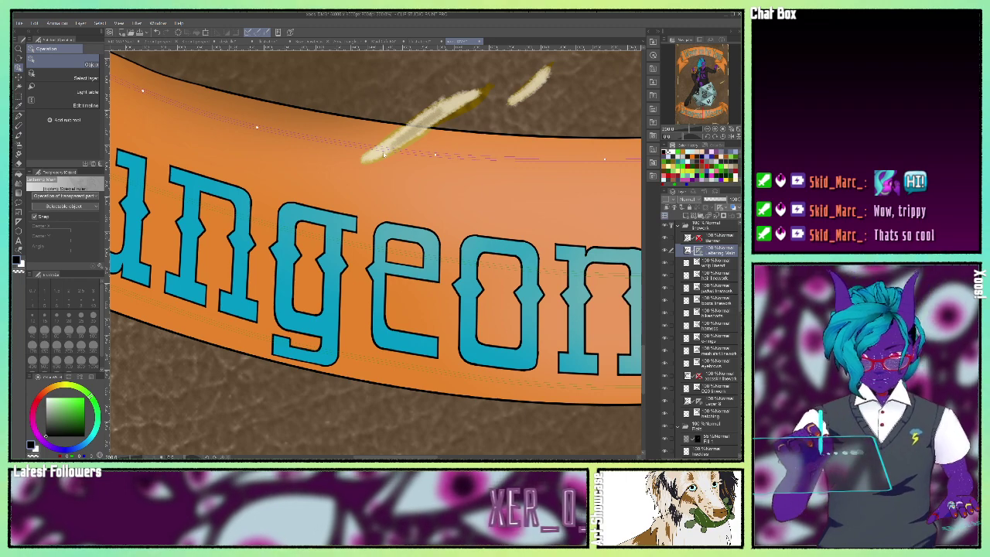
key(p)
drag(279, 143, 531, 168)
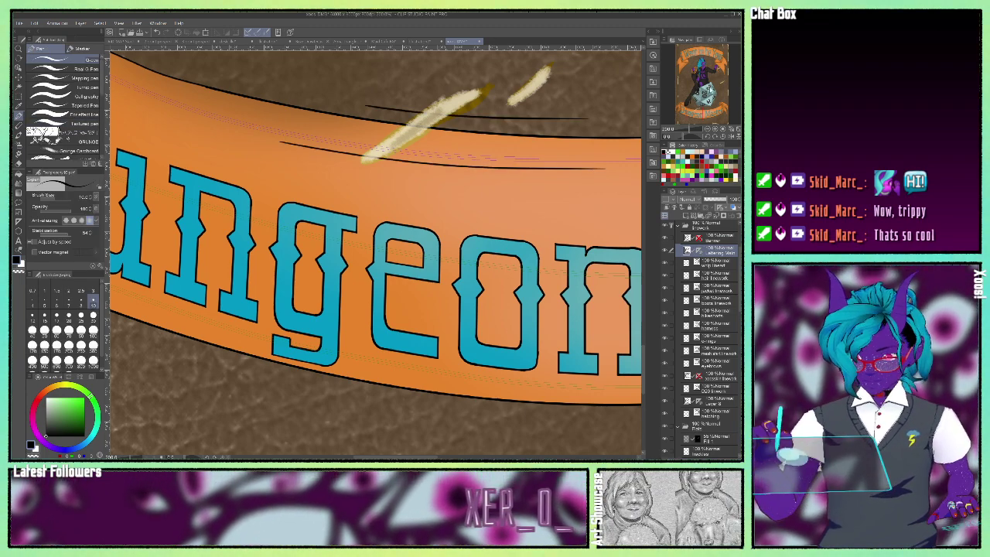
- Draw two V-shaped pen strokes across the figure's hair and face, following the curve ruler
click(705, 57)
mouse_move(705, 57)
mouse_down()
mouse_move(700, 40)
mouse_move(675, 97)
mouse_up()
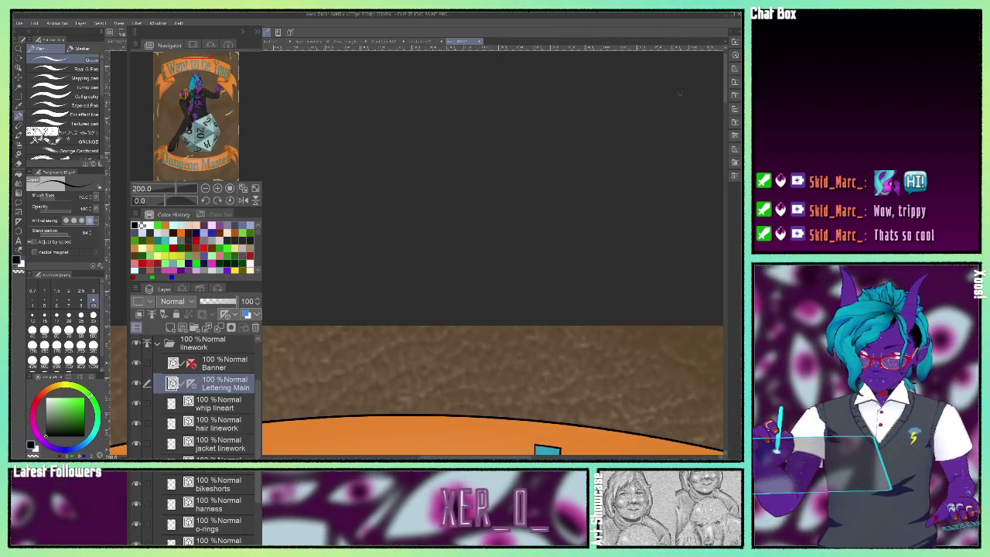
click(728, 33)
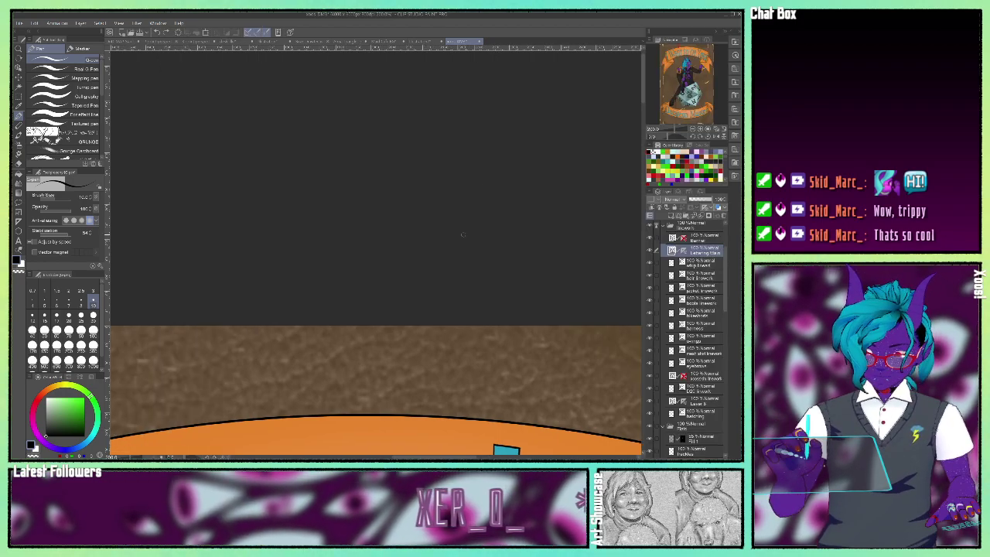
drag(684, 73, 685, 64)
mouse_move(265, 154)
mouse_down()
mouse_move(397, 231)
mouse_move(586, 122)
mouse_up()
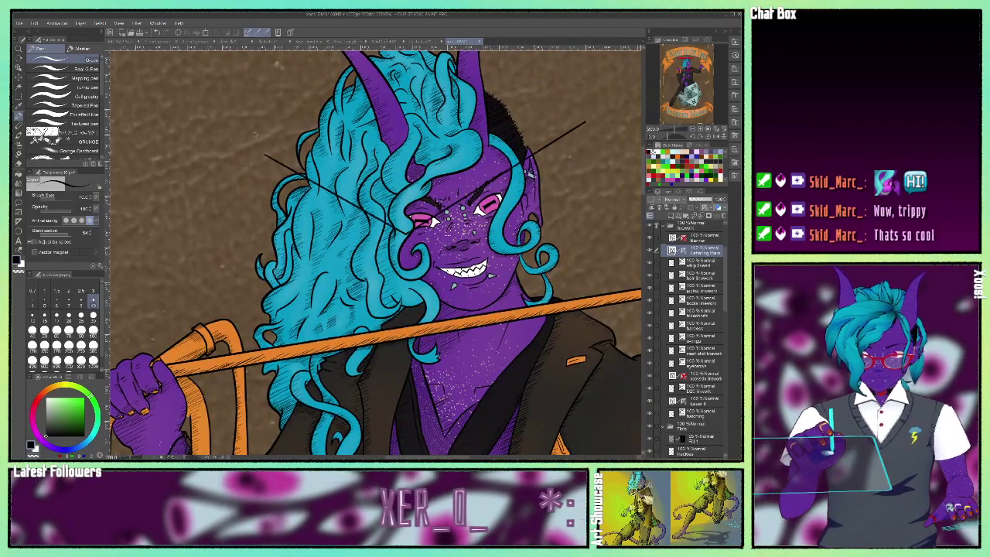
mouse_move(252, 138)
mouse_down()
mouse_move(477, 186)
mouse_move(592, 109)
mouse_up()
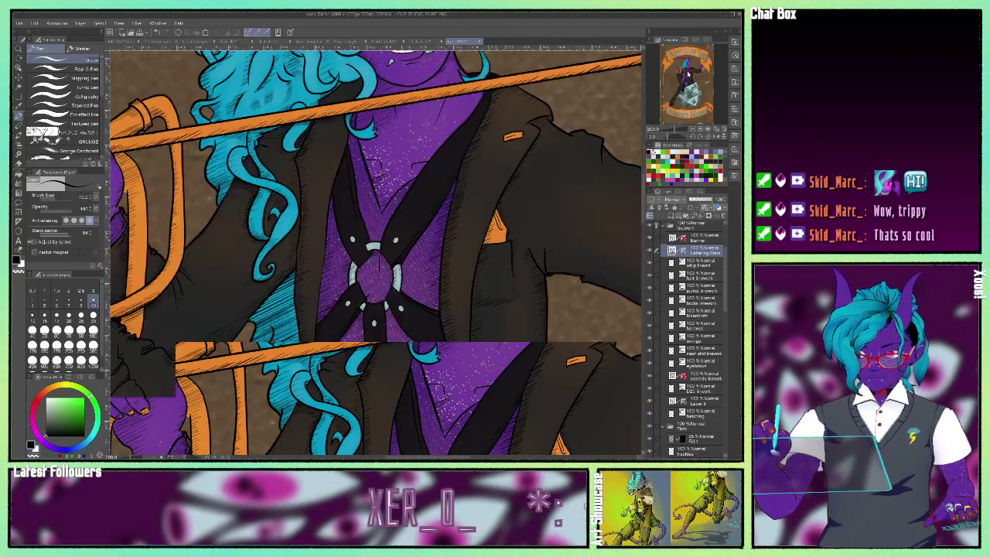
- Draw a pen stroke between the die and the lower banner, following the curve ruler
click(687, 72)
drag(687, 72, 683, 108)
scroll(374, 249, down, 2)
mouse_move(314, 247)
mouse_down()
mouse_move(406, 246)
mouse_move(516, 227)
mouse_move(516, 251)
mouse_up()
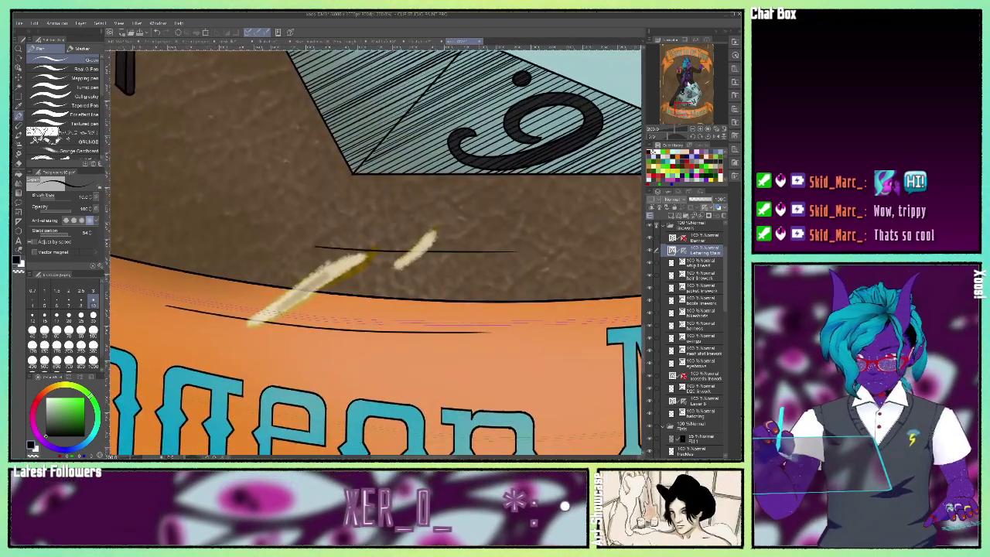
- Draw more ruler-guided pen strokes beside the figure's head and down across the hair and neck
scroll(375, 249, up, 12)
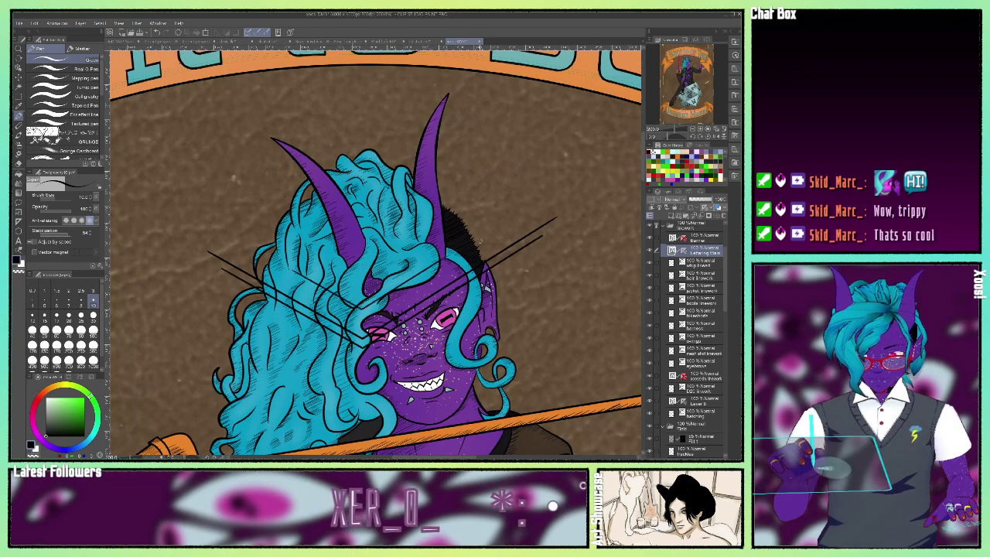
drag(472, 241, 541, 197)
drag(244, 377, 394, 445)
drag(396, 427, 553, 328)
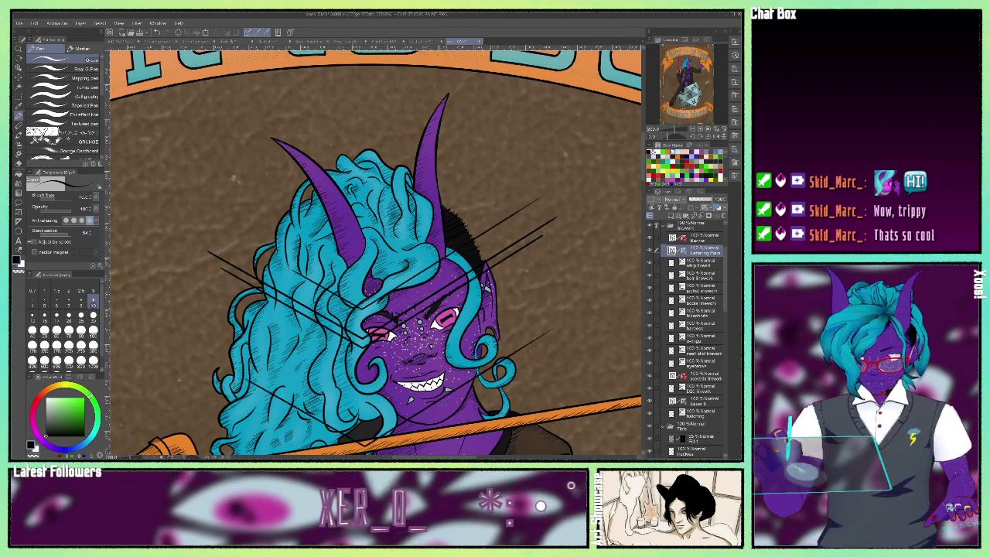
- Draw a series of pen strokes across the figure's hips and thighs, following the curve ruler
scroll(374, 249, down, 15)
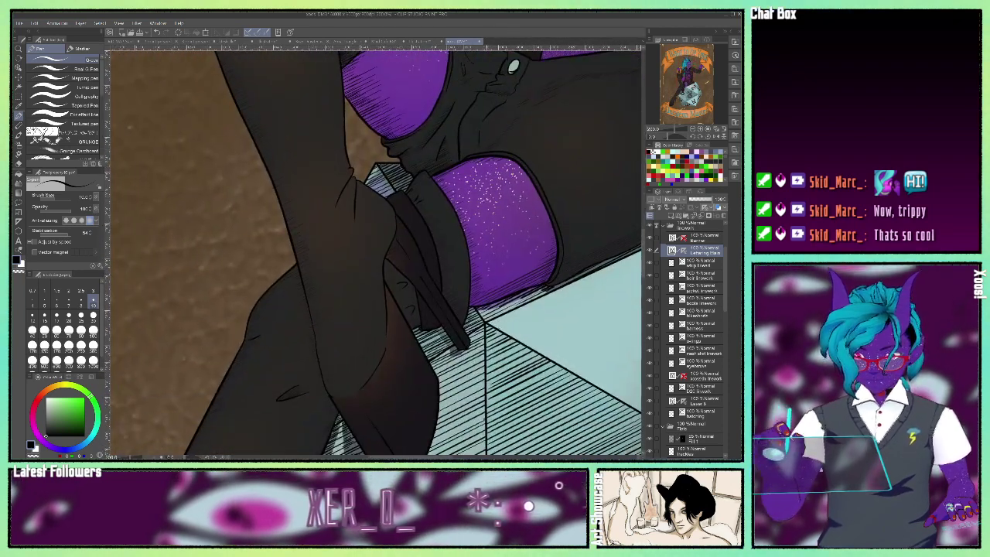
drag(410, 192, 633, 185)
drag(416, 152, 641, 141)
drag(450, 104, 641, 89)
mouse_move(528, 52)
mouse_down()
mouse_move(403, 147)
mouse_move(464, 146)
mouse_move(555, 105)
mouse_up()
mouse_move(392, 102)
mouse_down()
mouse_move(433, 102)
mouse_move(532, 65)
mouse_up()
- Continue the ruler-guided pen strokes up the figure's torso, across the harness and chest to the collar
scroll(566, 91, up, 4)
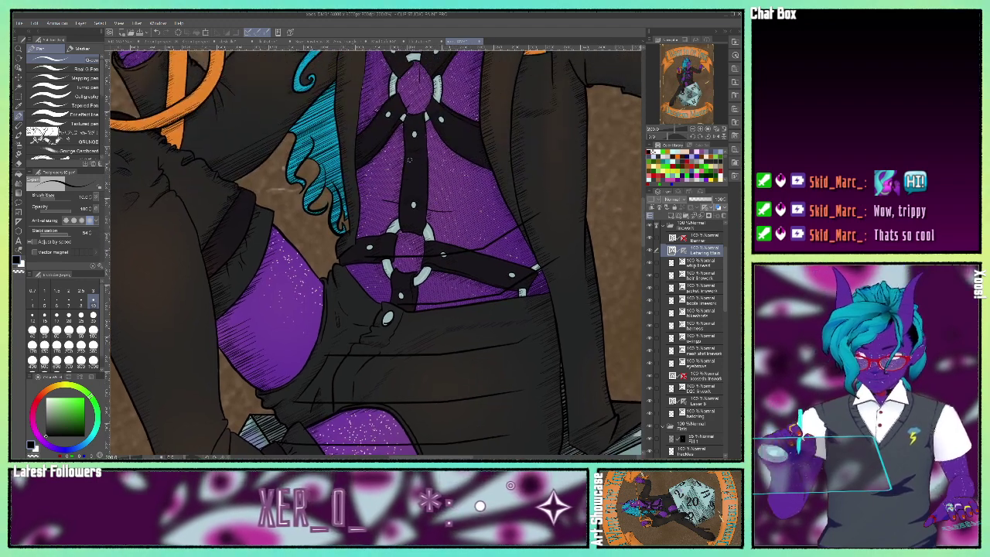
drag(358, 162, 533, 105)
drag(692, 76, 692, 70)
drag(239, 279, 464, 187)
mouse_move(229, 227)
mouse_down()
mouse_move(481, 140)
mouse_move(469, 129)
mouse_move(494, 111)
mouse_up()
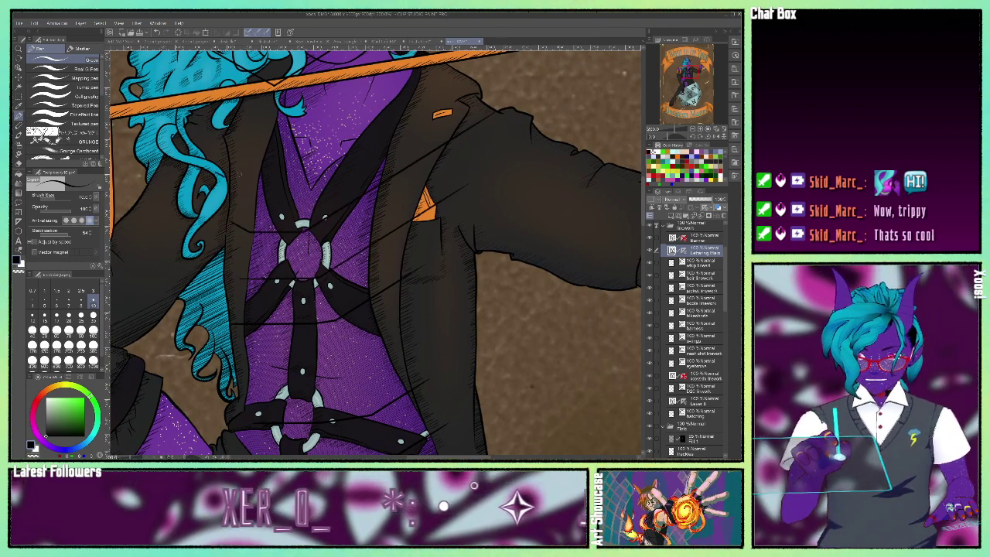
drag(231, 198, 431, 110)
mouse_move(215, 159)
mouse_down()
mouse_move(315, 141)
mouse_move(419, 74)
mouse_up()
drag(241, 106, 369, 66)
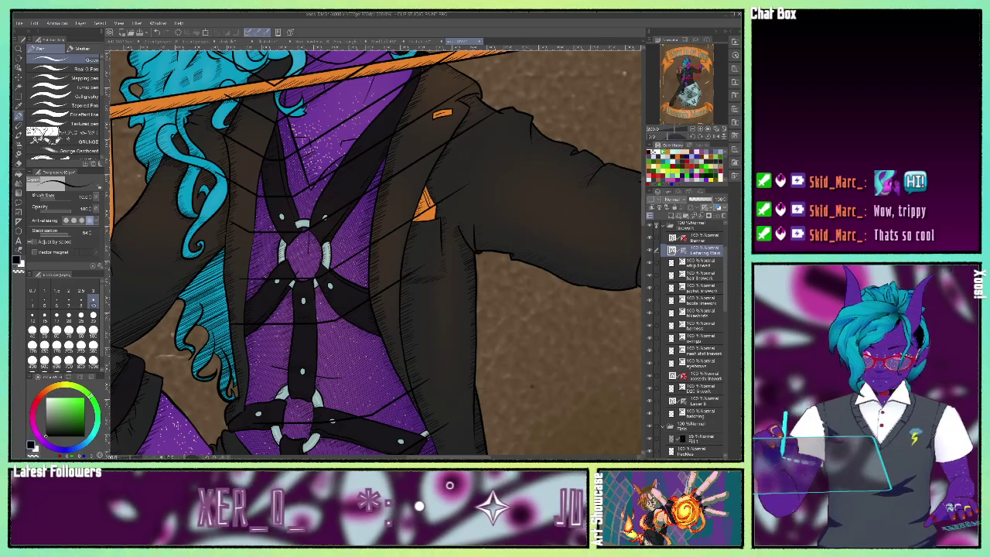
- In the mandala document, add a new layer above the diagonal strokes and hide the stroke and mandala layers
mouse_move(704, 72)
mouse_down()
mouse_move(683, 122)
mouse_move(702, 75)
mouse_up()
click(426, 42)
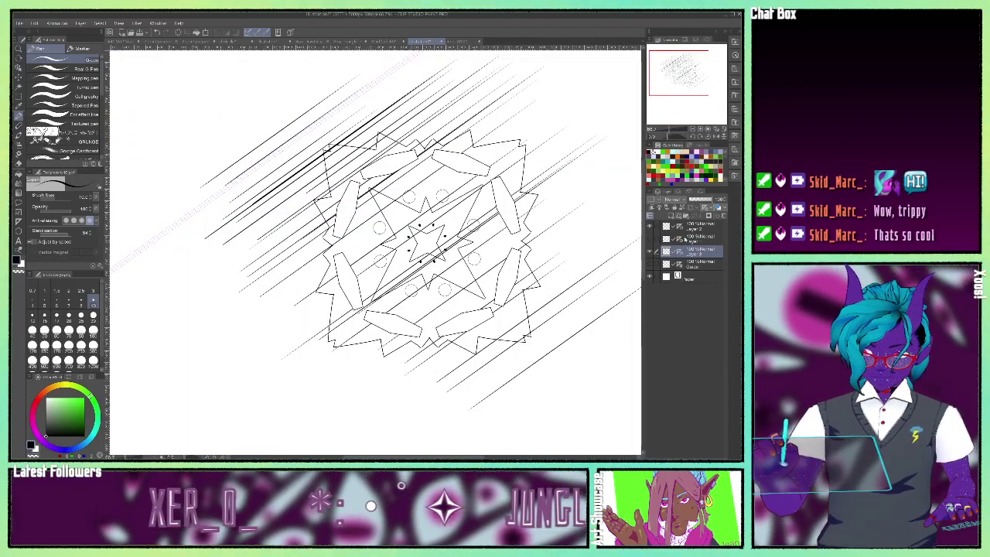
click(671, 215)
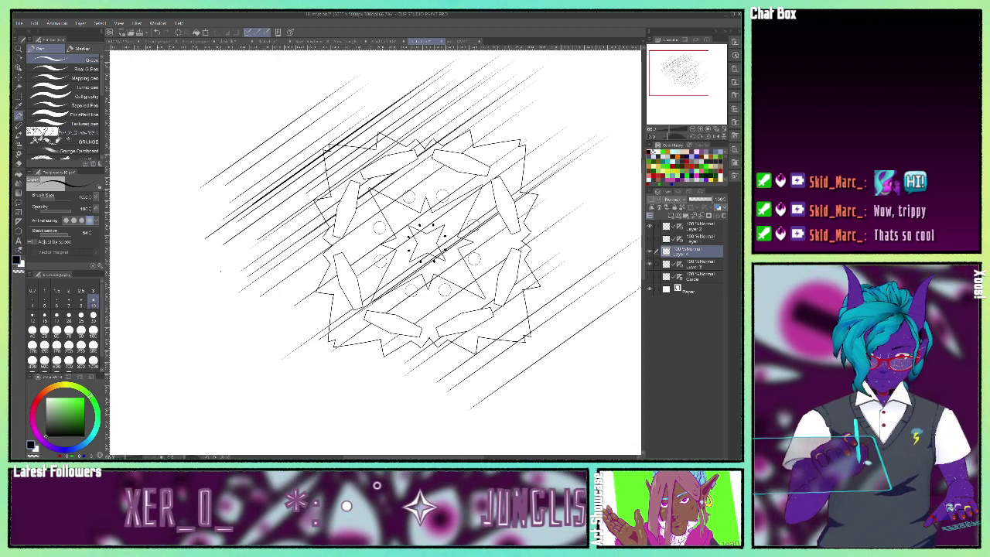
click(650, 263)
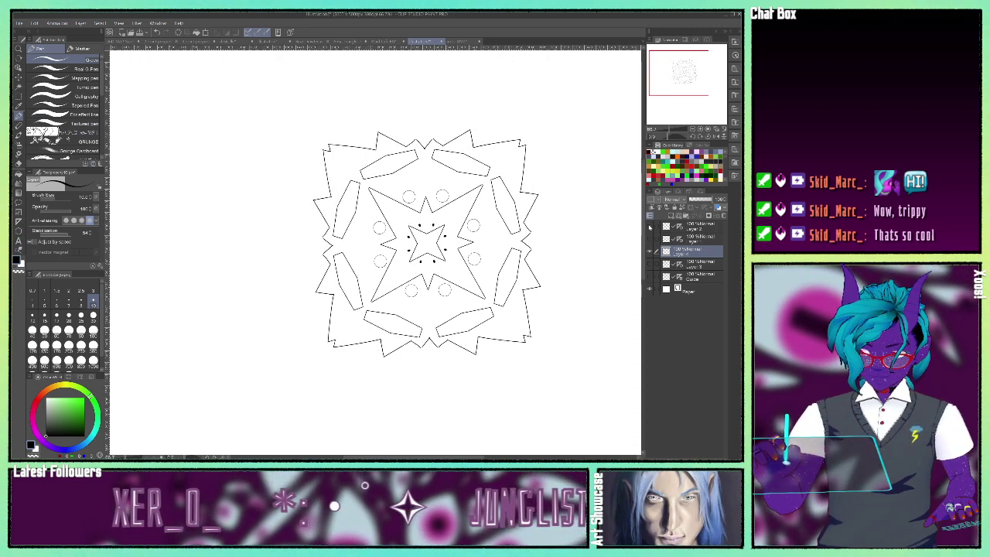
click(648, 227)
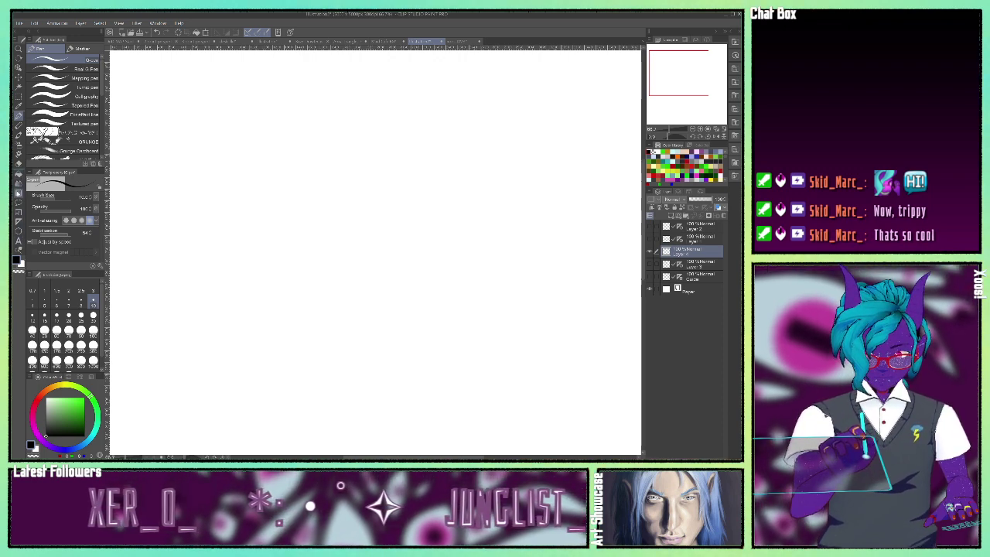
- Place a Parallel curve special ruler as a wide arch across the upper half of the blank canvas
click(19, 220)
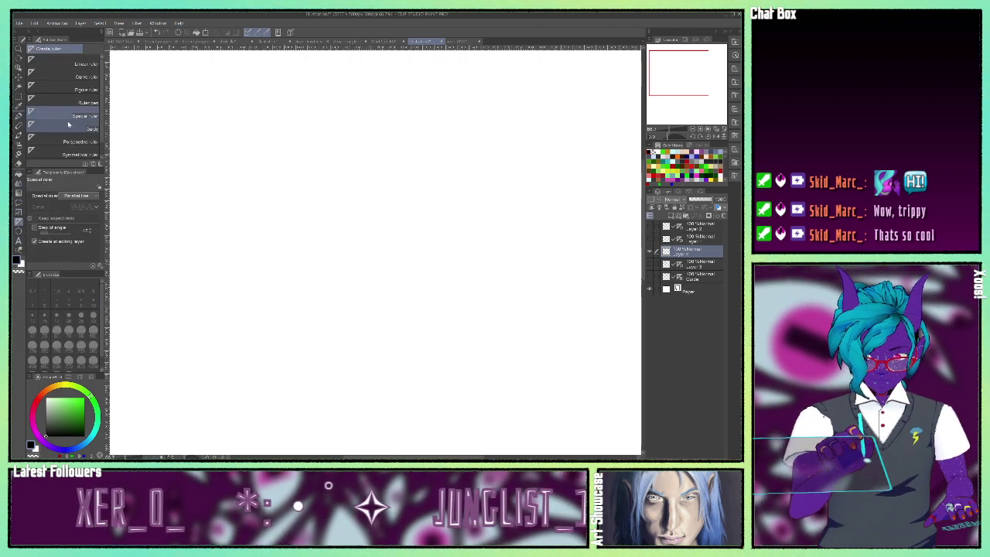
click(87, 212)
drag(143, 220, 263, 158)
click(302, 139)
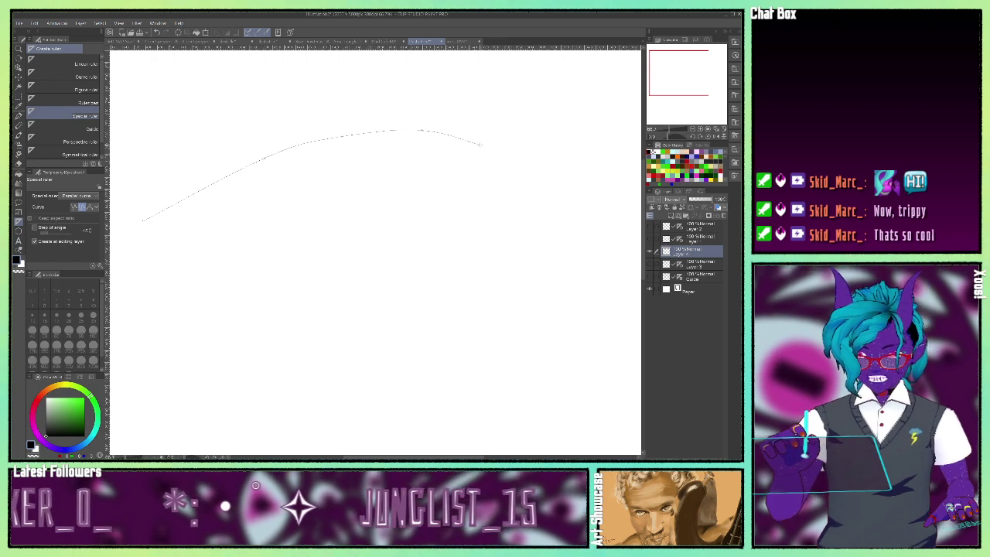
click(480, 146)
drag(554, 186, 608, 248)
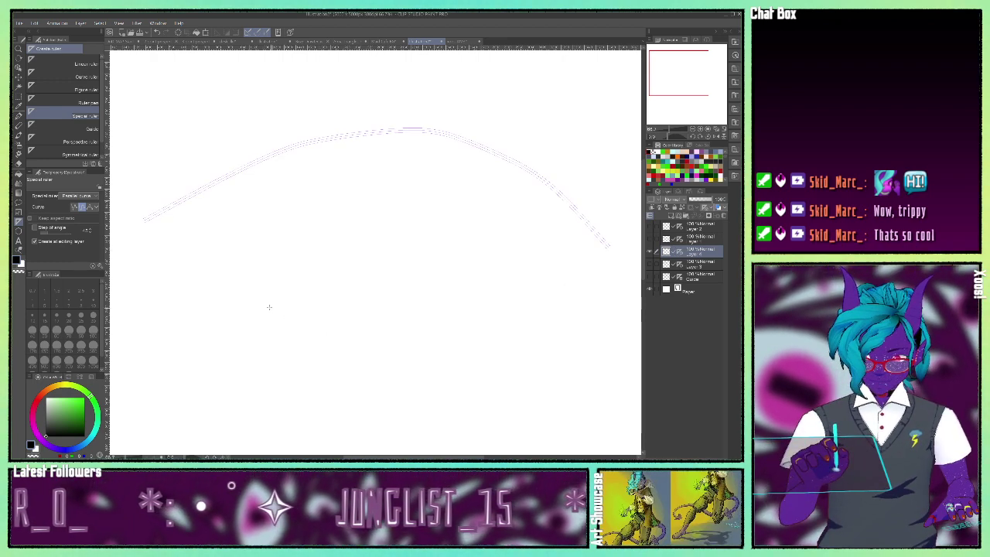
- Draw three arched pen lines that follow the parallel curve ruler, two below it and one above
key(p)
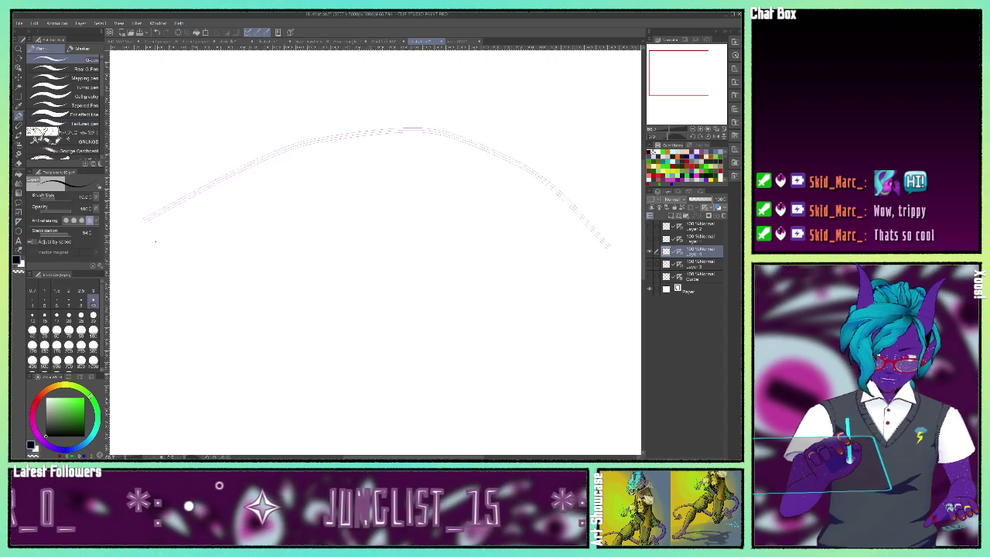
mouse_move(152, 237)
mouse_down()
mouse_move(332, 152)
mouse_move(478, 159)
mouse_move(584, 288)
mouse_move(501, 306)
mouse_up()
mouse_move(168, 255)
mouse_down()
mouse_move(294, 197)
mouse_move(564, 334)
mouse_move(639, 342)
mouse_up()
mouse_move(163, 171)
mouse_down()
mouse_move(542, 117)
mouse_move(622, 209)
mouse_up()
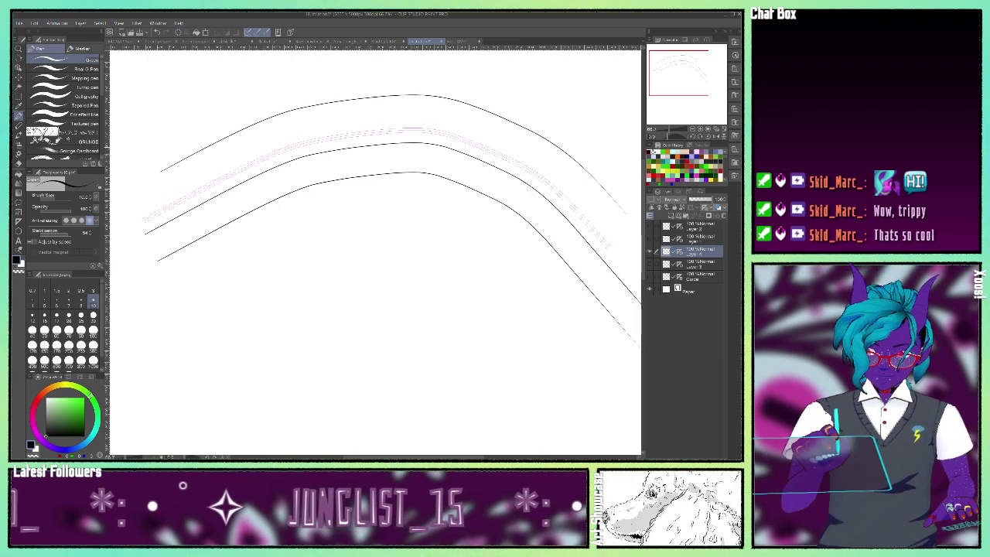
- Draw more arched pen lines along the parallel curve ruler, close to the upper line and above it
drag(201, 147, 627, 210)
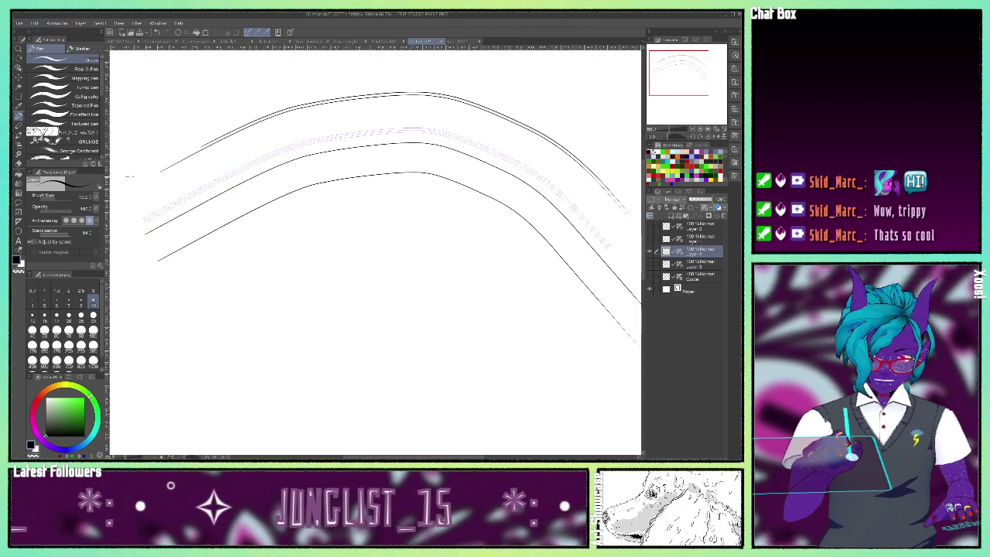
drag(186, 171, 245, 172)
mouse_move(268, 107)
mouse_down()
mouse_move(355, 88)
mouse_move(467, 91)
mouse_move(558, 136)
mouse_move(619, 189)
mouse_up()
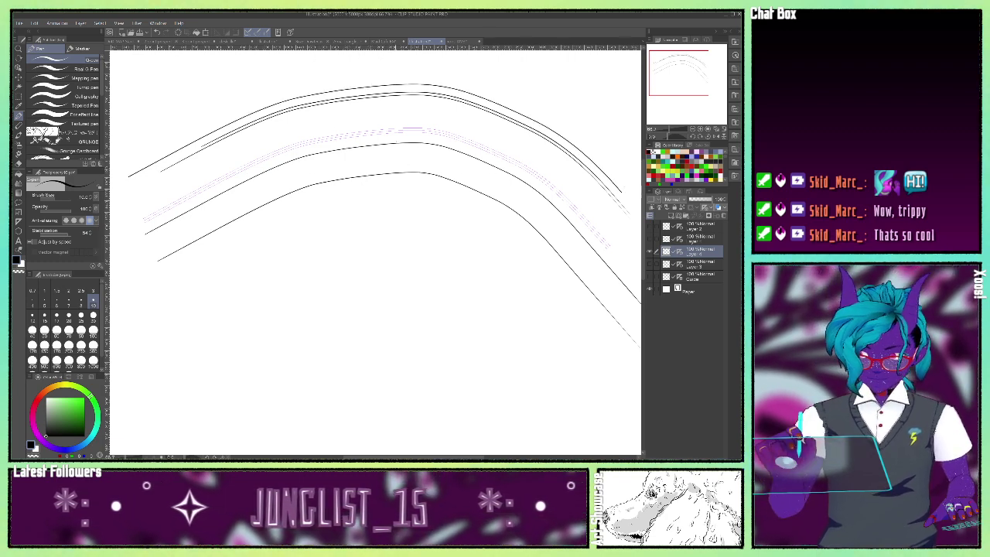
mouse_move(172, 89)
mouse_down()
mouse_move(252, 83)
mouse_move(575, 118)
mouse_move(664, 77)
mouse_up()
mouse_move(150, 217)
mouse_down()
mouse_move(269, 170)
mouse_move(559, 229)
mouse_up()
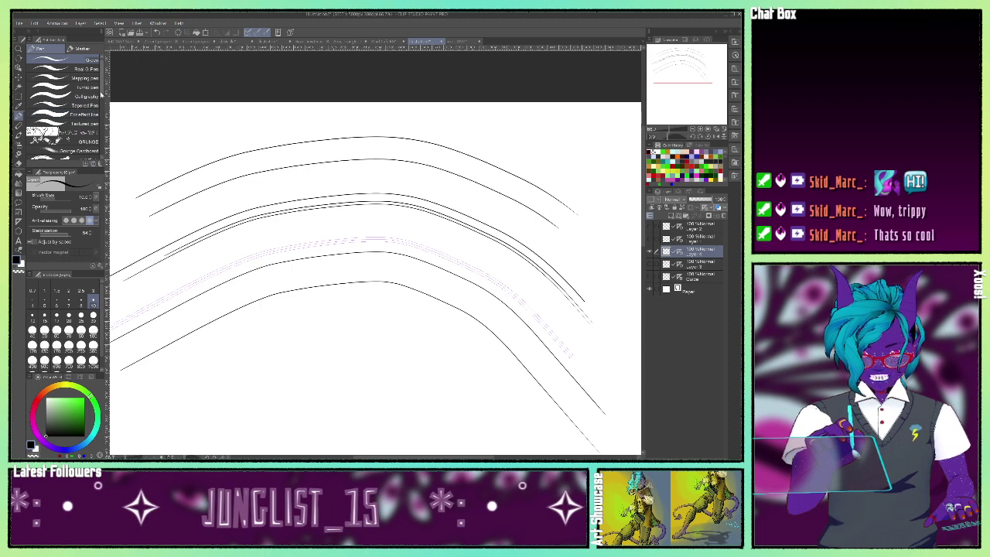
- Place a Multiple curve special ruler as a smaller arch beneath the lowest arched line
key(u)
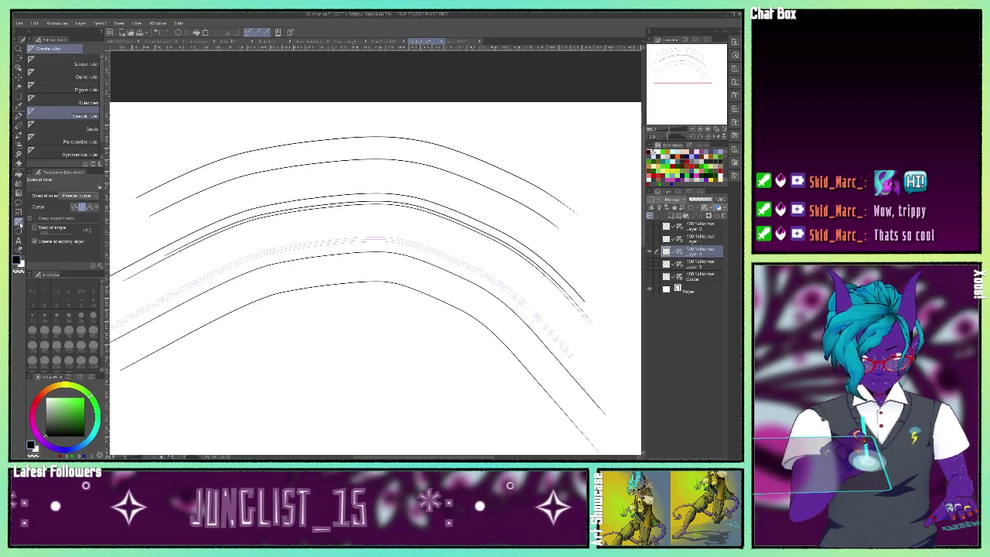
click(81, 197)
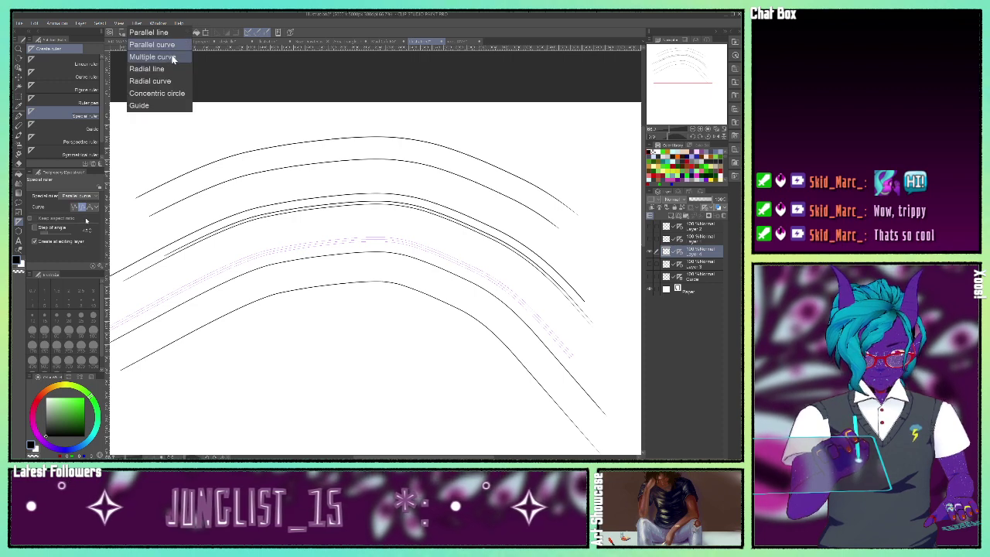
click(153, 57)
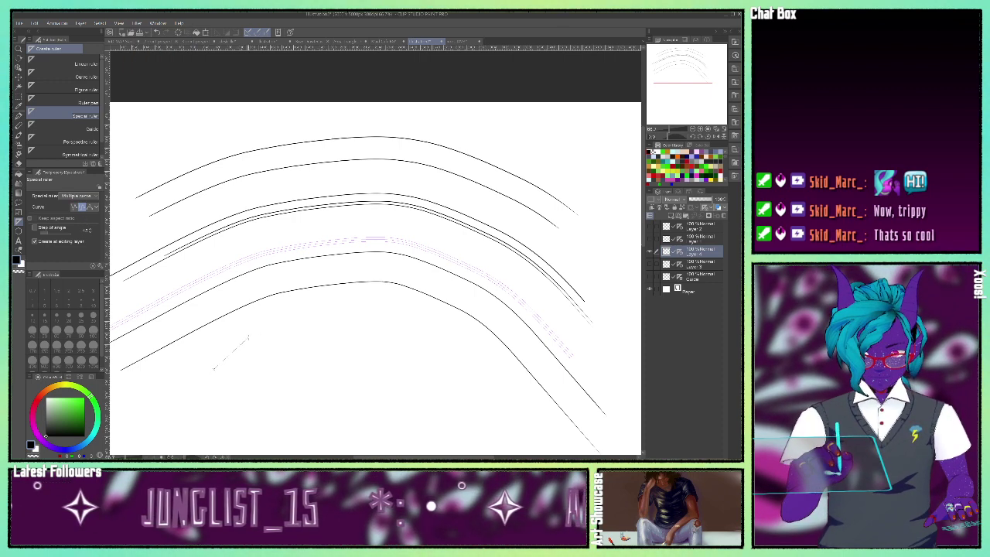
click(310, 320)
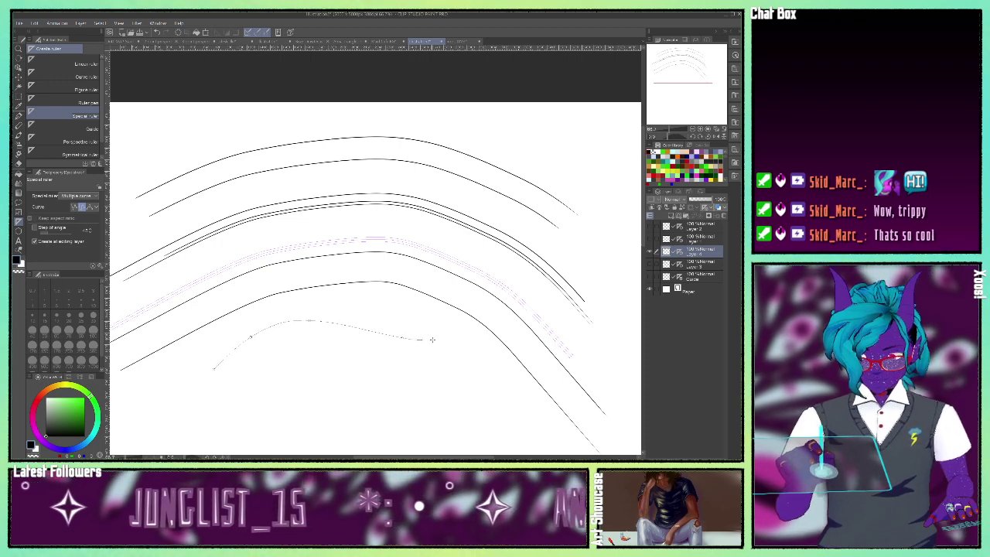
click(410, 341)
double_click(493, 408)
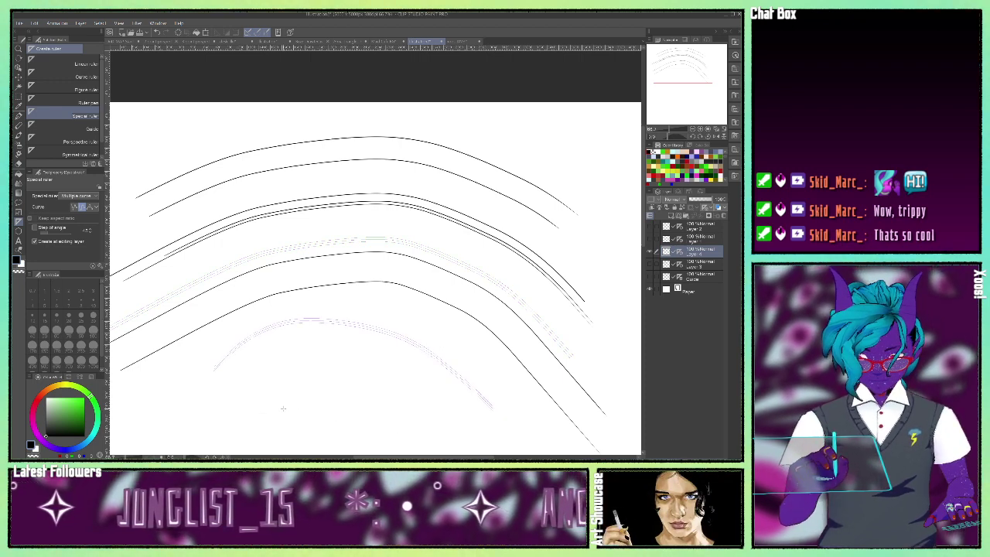
- Add two more Multiple curve rulers: a shallow bowl-shaped curve below the small arch and a large hook-shaped curve crossing the arched lines
click(213, 413)
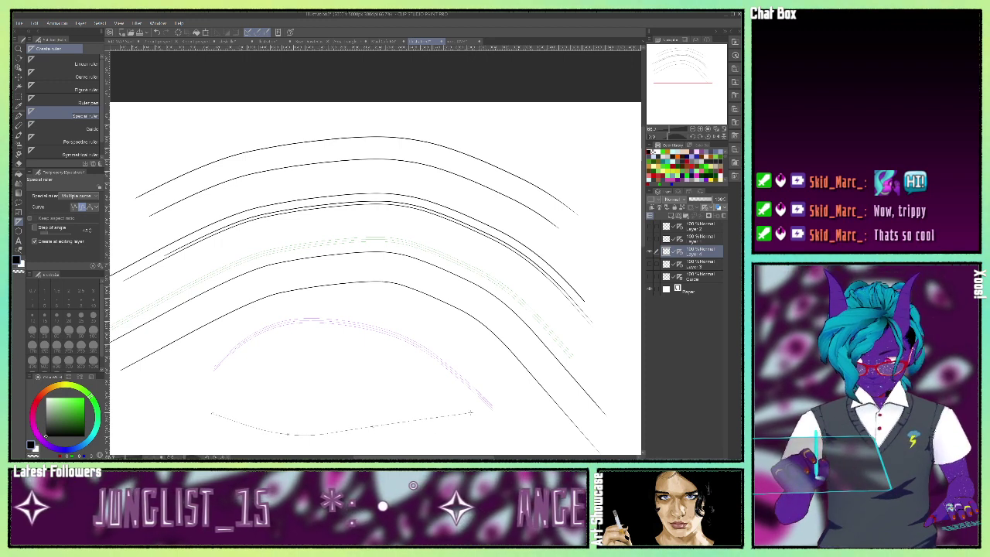
double_click(470, 414)
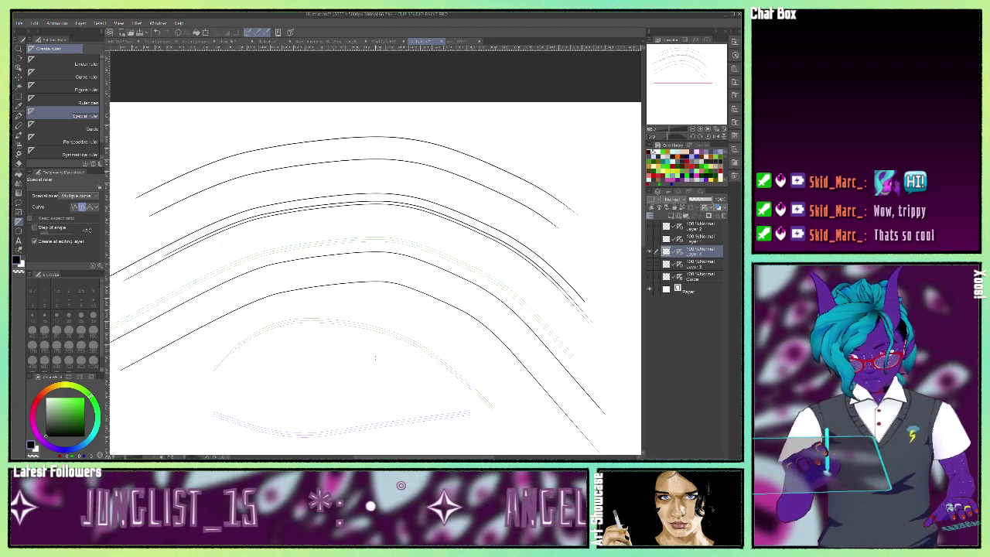
click(219, 390)
click(351, 391)
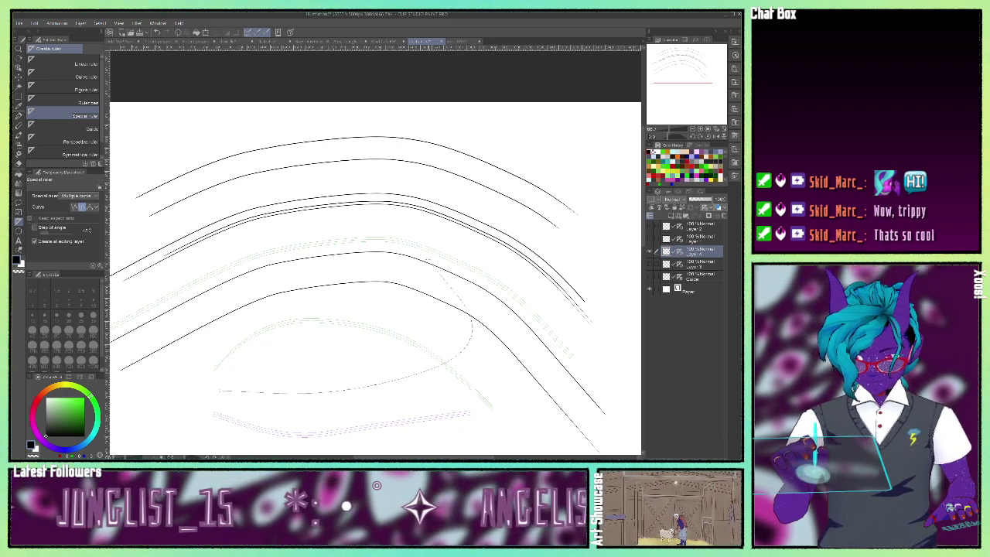
click(469, 340)
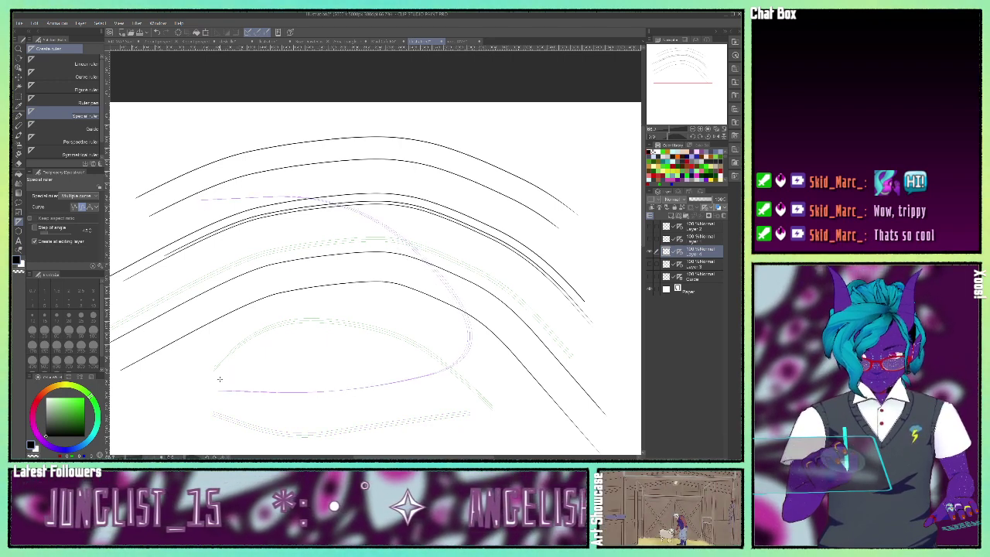
- Draw pen strokes that follow the hook-shaped multiple curve ruler, some sweeping off to the right and some bending around inside it
key(p)
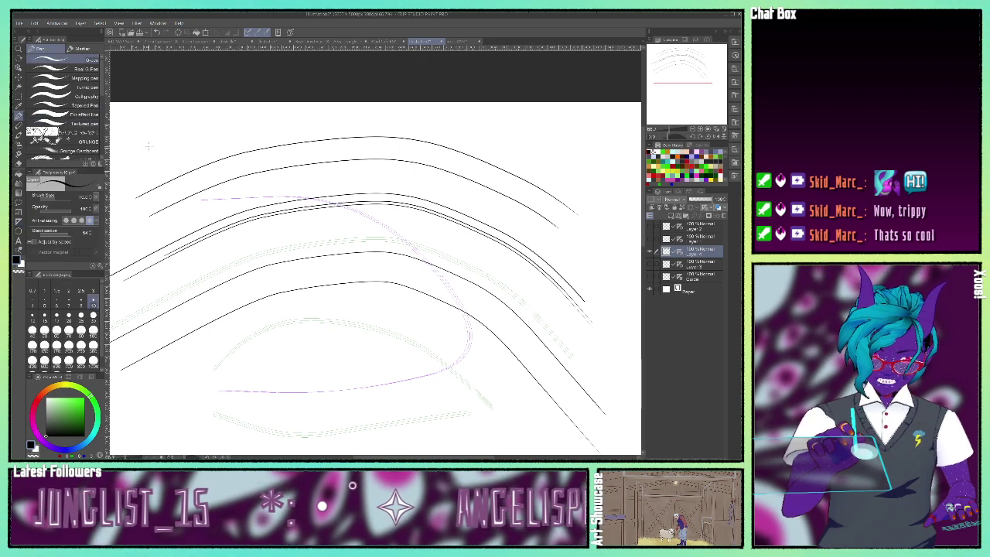
mouse_move(522, 310)
mouse_down()
mouse_move(395, 358)
mouse_move(308, 354)
mouse_up()
mouse_move(193, 187)
mouse_down()
mouse_move(297, 190)
mouse_move(316, 180)
mouse_move(641, 172)
mouse_up()
drag(640, 363, 276, 360)
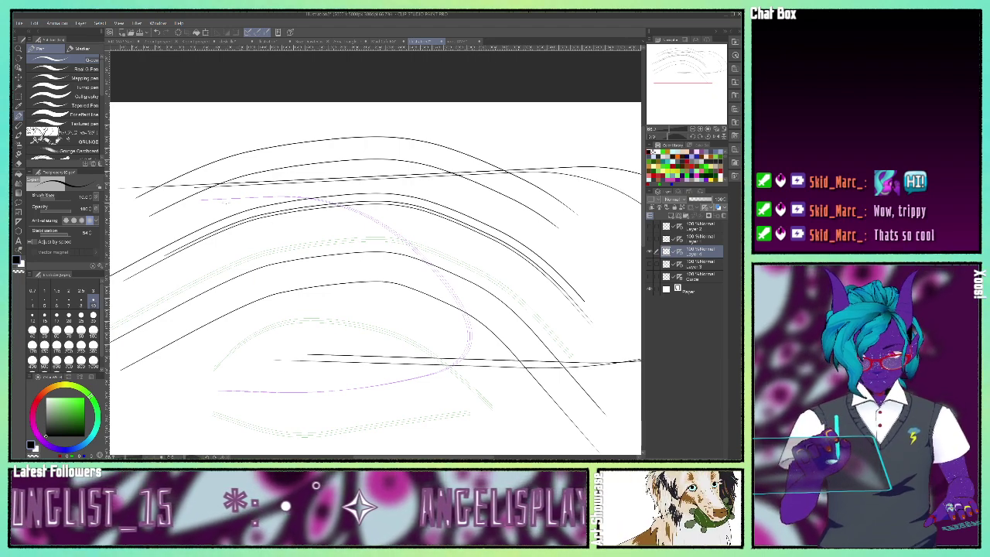
mouse_move(232, 204)
mouse_down()
mouse_move(324, 214)
mouse_move(340, 250)
mouse_move(423, 307)
mouse_move(382, 370)
mouse_move(286, 386)
mouse_move(147, 397)
mouse_up()
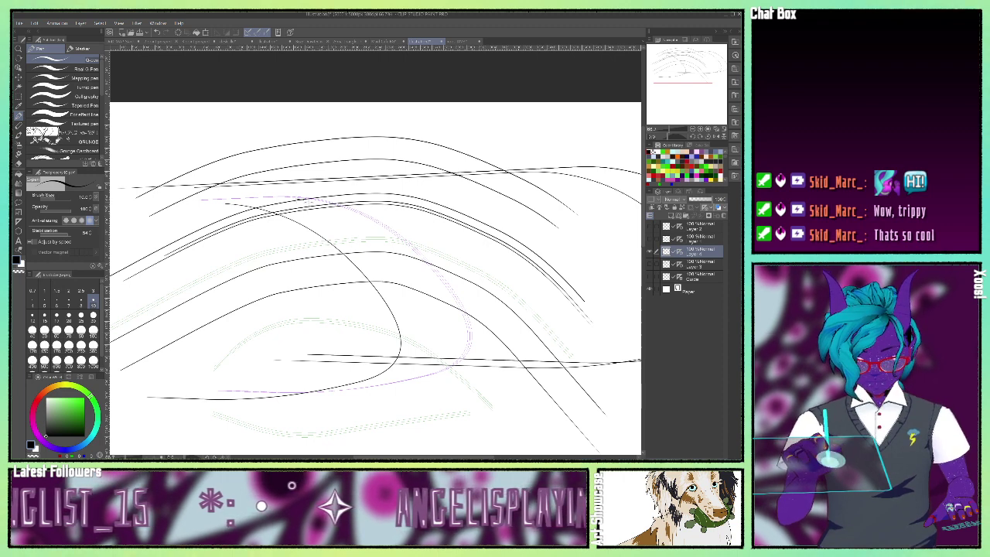
mouse_move(306, 199)
mouse_down()
mouse_move(358, 218)
mouse_move(430, 276)
mouse_move(456, 363)
mouse_move(269, 390)
mouse_move(133, 390)
mouse_up()
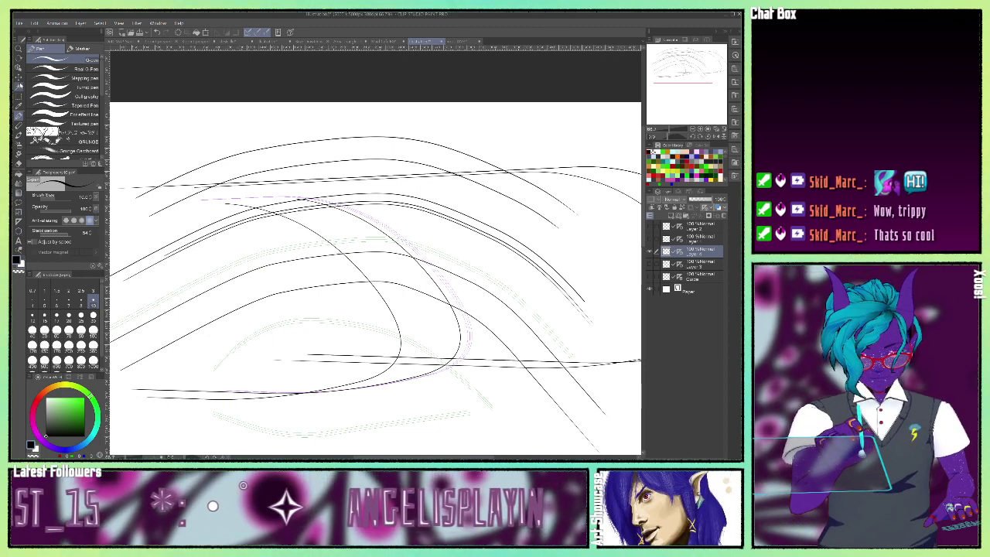
- Make the original parallel curve ruler the active snapping ruler and draw three short arched pen lines along it
click(18, 68)
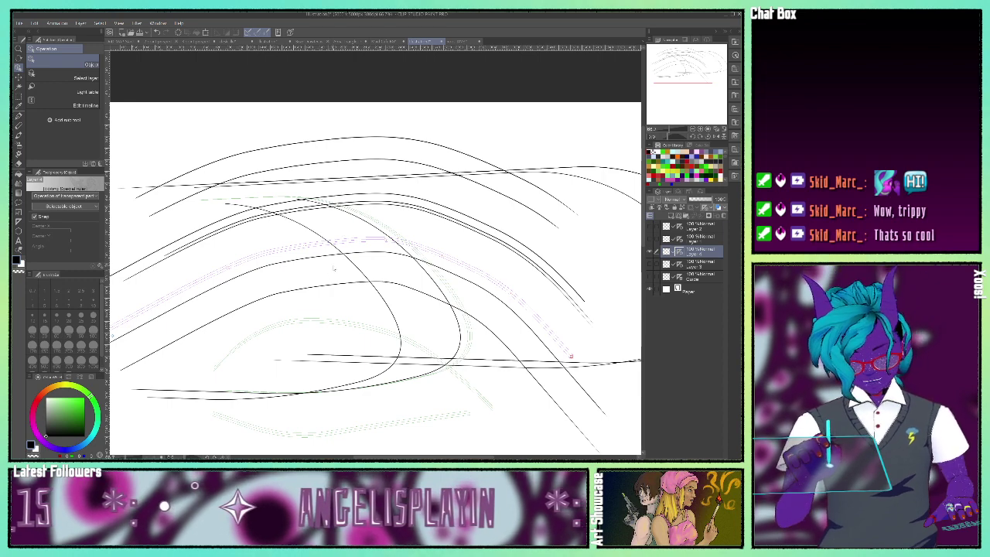
click(18, 116)
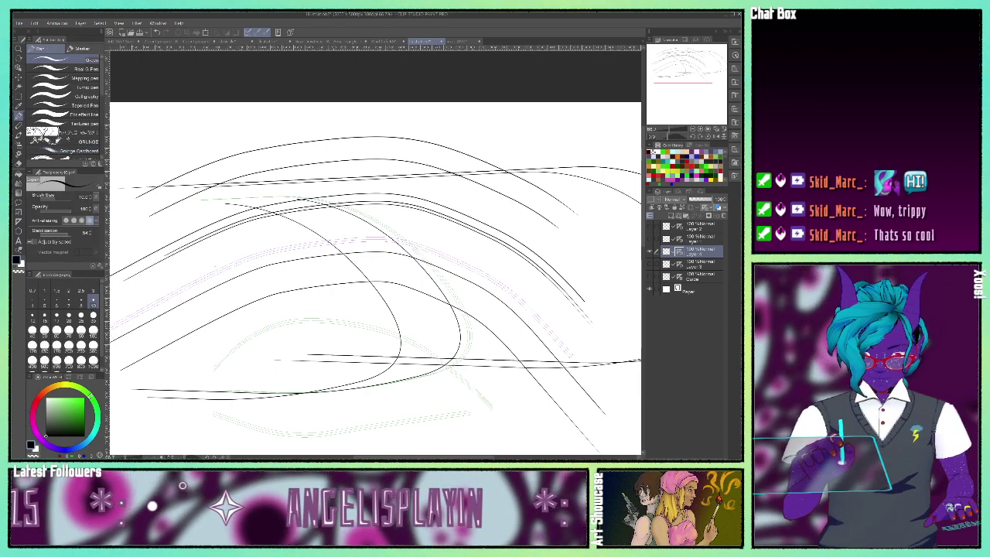
drag(381, 232, 538, 309)
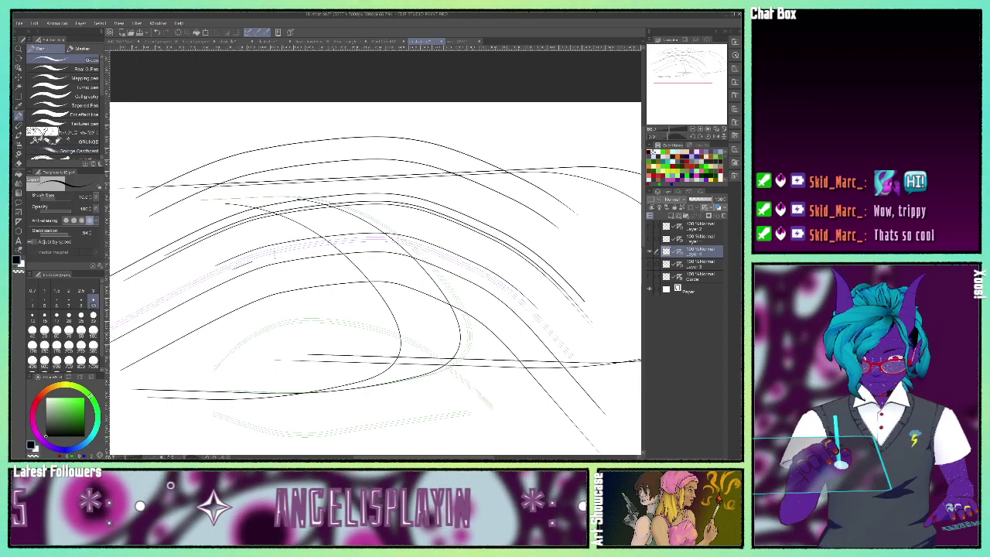
drag(252, 263, 544, 311)
mouse_move(210, 286)
mouse_down()
mouse_move(510, 272)
mouse_move(541, 308)
mouse_up()
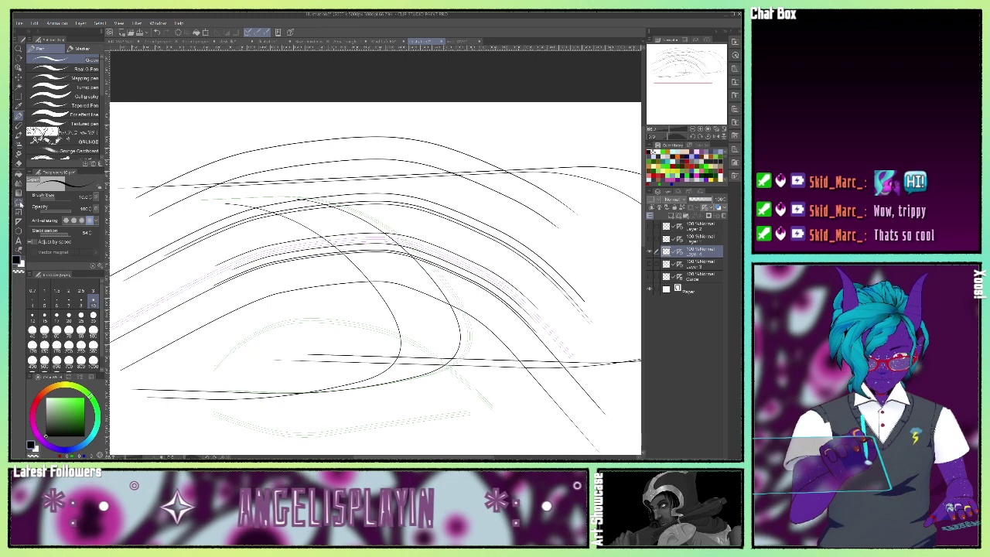
- Place a Radial line special ruler on the left part of the canvas, just above the small arch ruler
click(19, 219)
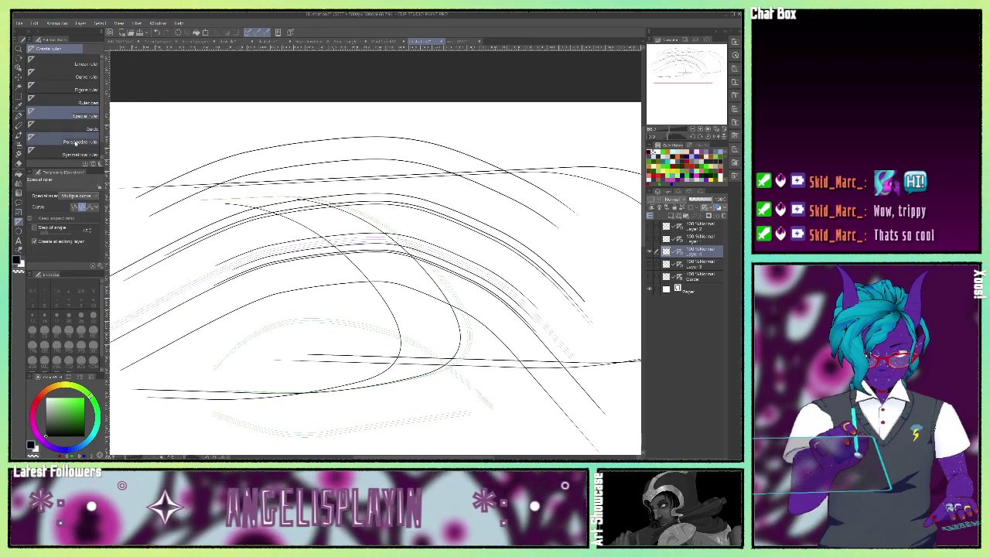
click(81, 196)
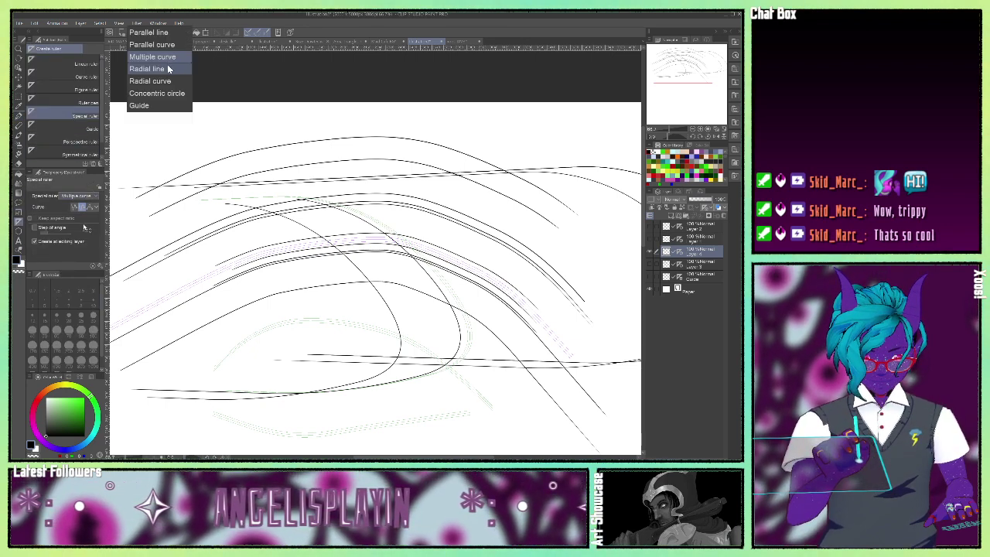
click(147, 69)
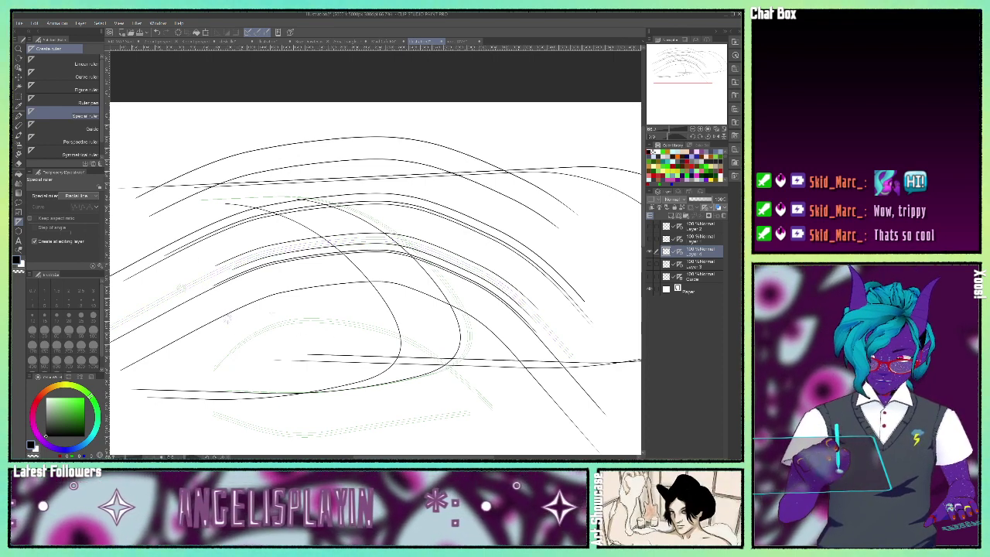
- Draw a fan of pen lines from the radial ruler's centre upward and toward the upper right
key(p)
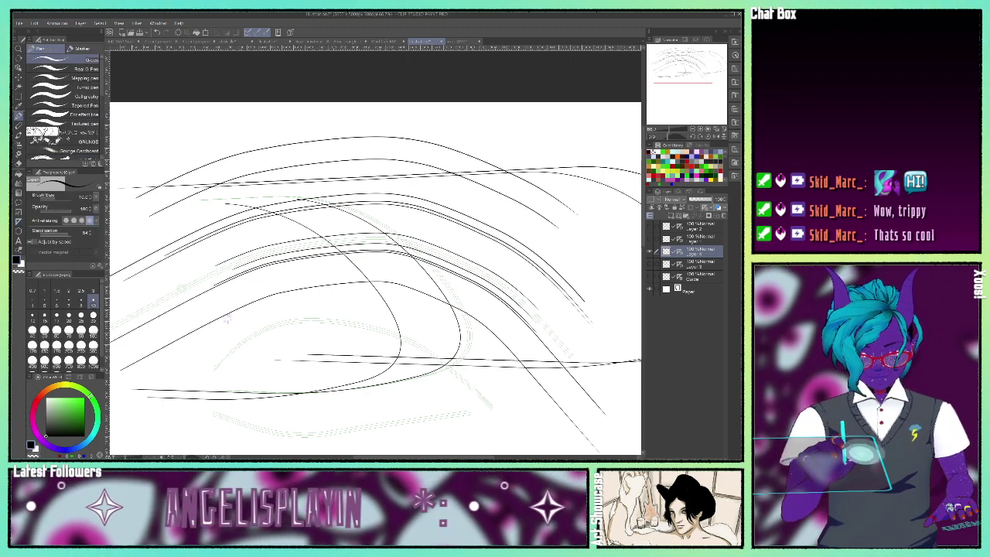
mouse_move(231, 321)
mouse_down()
mouse_move(303, 144)
mouse_move(217, 275)
mouse_move(198, 194)
mouse_up()
mouse_move(229, 318)
mouse_down()
mouse_move(275, 125)
mouse_move(419, 130)
mouse_up()
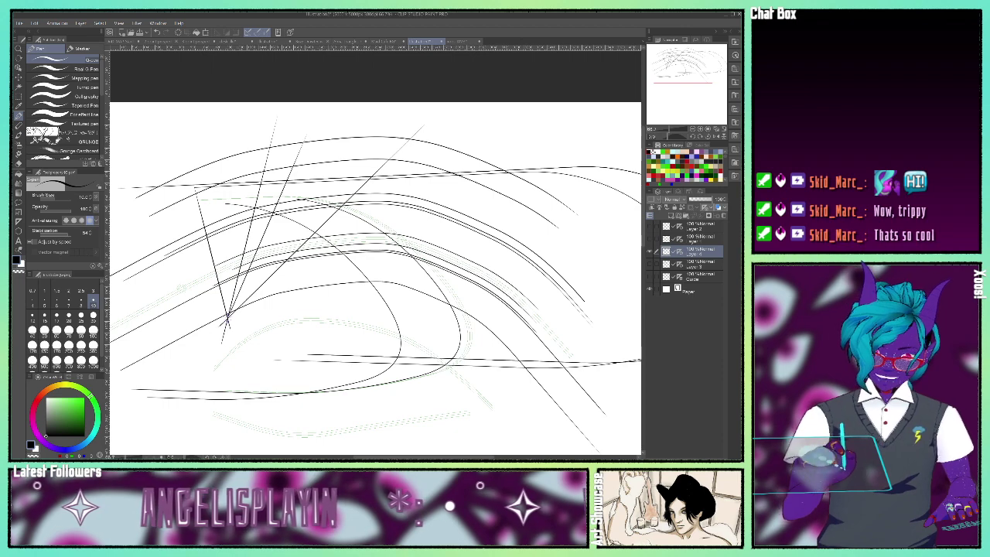
mouse_move(231, 316)
mouse_down()
mouse_move(433, 132)
mouse_move(204, 151)
mouse_move(306, 102)
mouse_up()
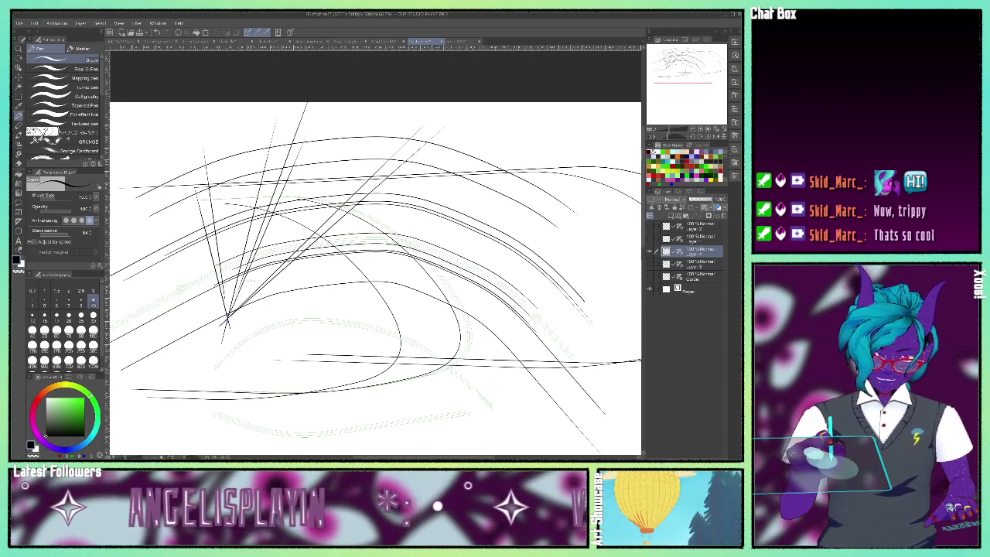
drag(232, 313, 364, 104)
mouse_move(232, 306)
mouse_down()
mouse_move(210, 150)
mouse_move(259, 260)
mouse_move(333, 127)
mouse_up()
drag(229, 310, 248, 102)
- Draw radial pen lines out to the left and upper left, plus long ones passing diagonally through the ruler's centre
drag(223, 315, 139, 303)
drag(224, 315, 110, 273)
drag(222, 316, 110, 239)
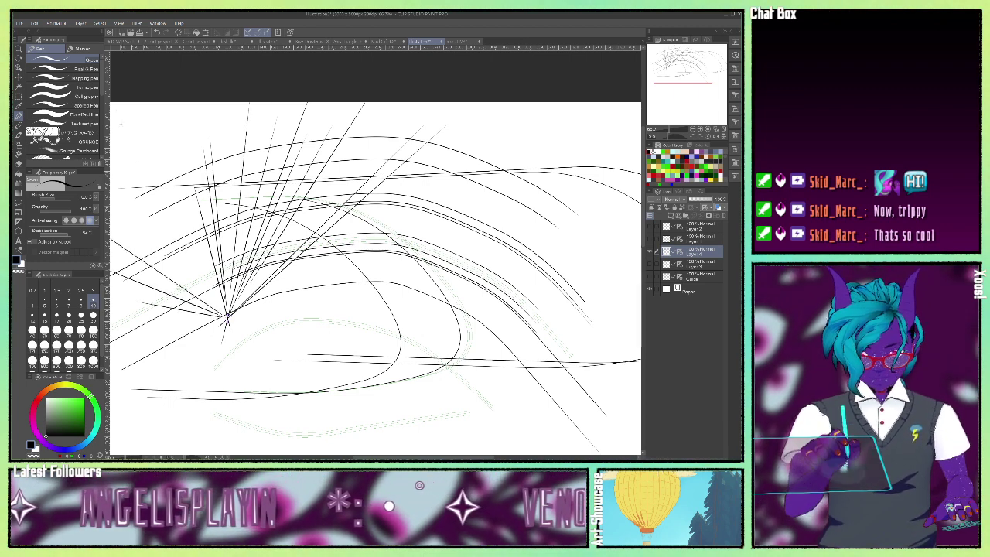
drag(227, 316, 137, 140)
drag(136, 198, 258, 357)
drag(398, 119, 180, 376)
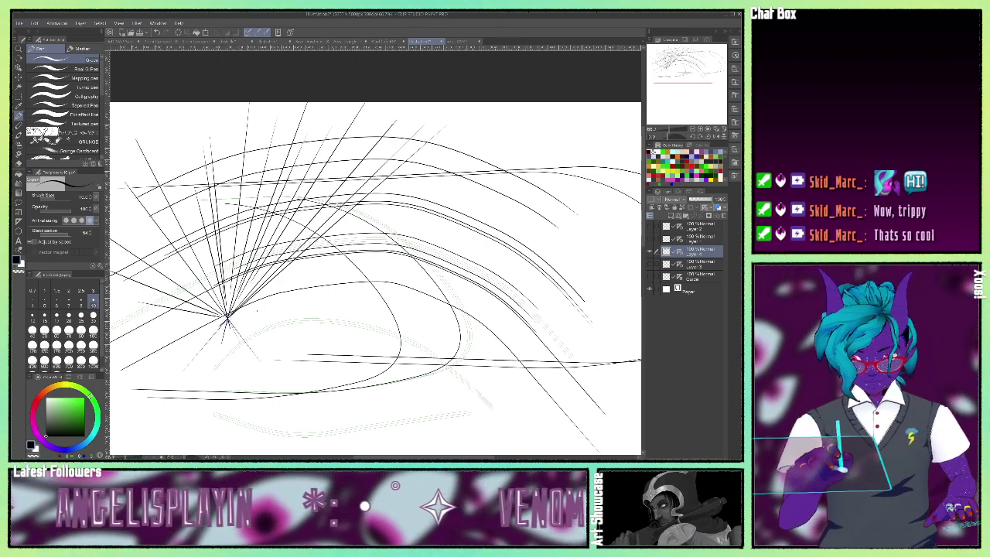
- Draw radial pen lines from the ruler's centre down to the lower right and far out to the right
drag(229, 320, 251, 358)
drag(232, 317, 573, 195)
drag(230, 320, 283, 381)
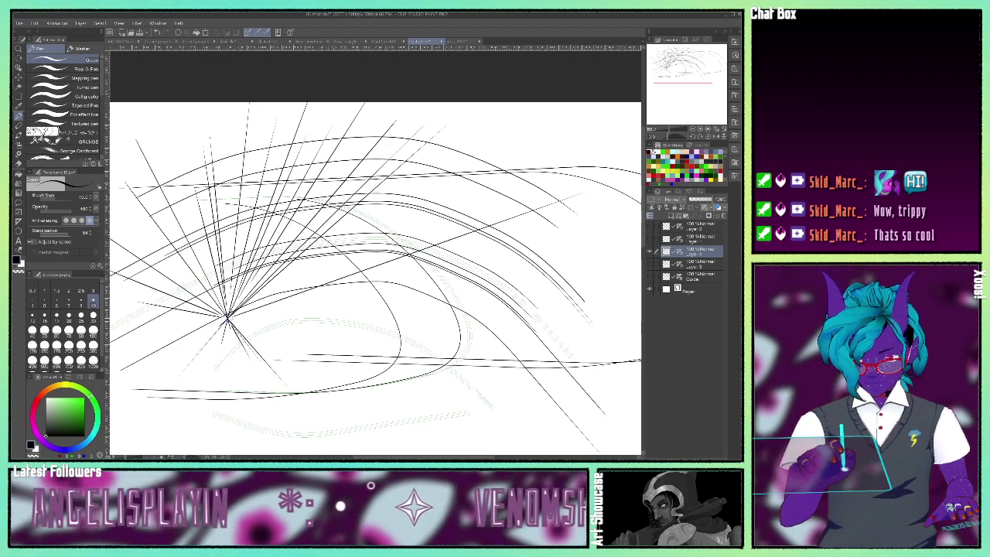
drag(230, 317, 502, 318)
drag(230, 316, 534, 133)
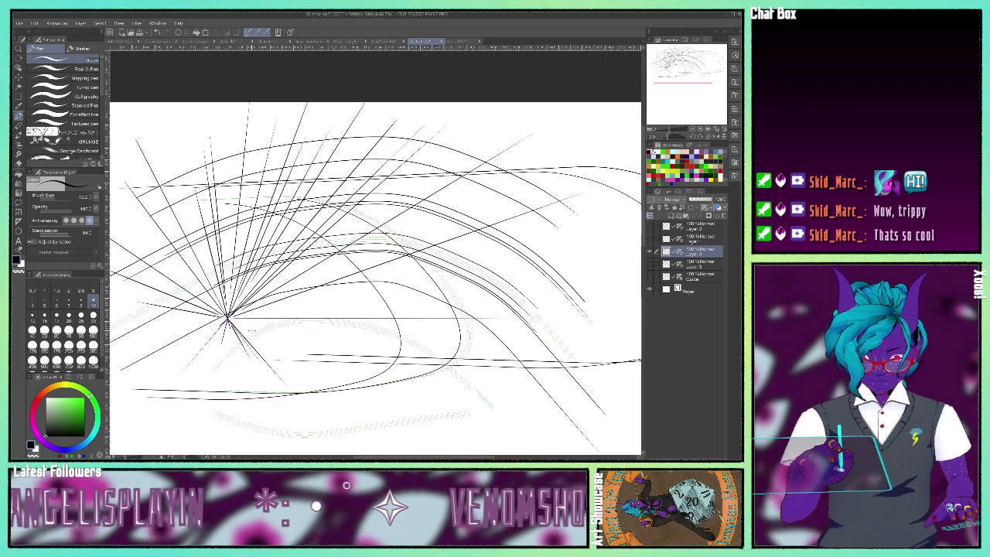
- Place a second Radial line ruler in the blank area below the curves and draw a starburst of pen lines through its centre
drag(680, 61, 689, 88)
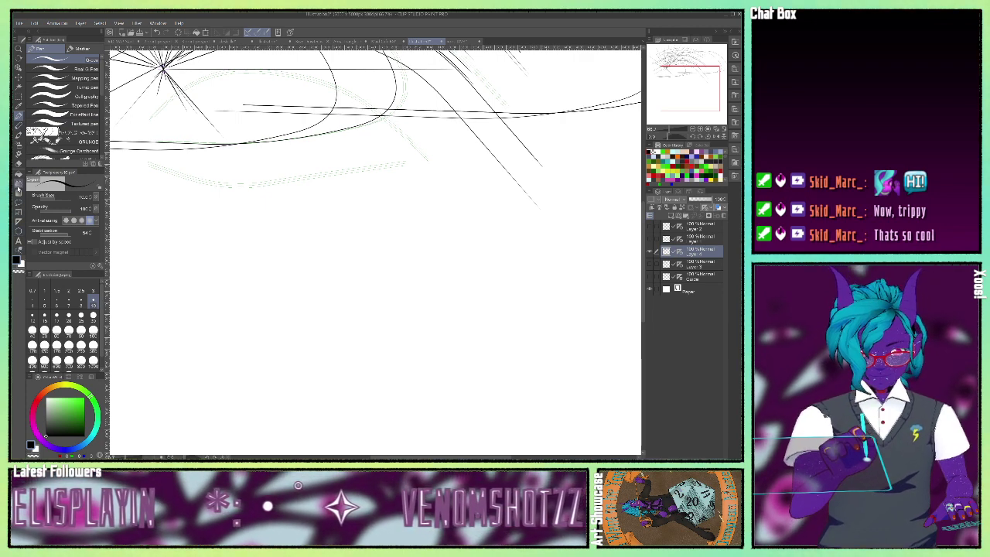
click(20, 221)
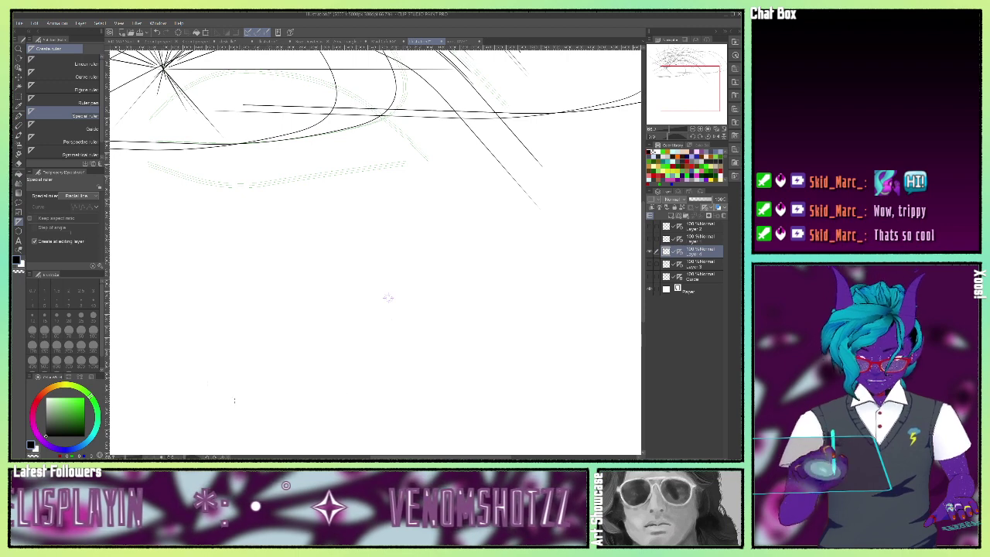
click(19, 117)
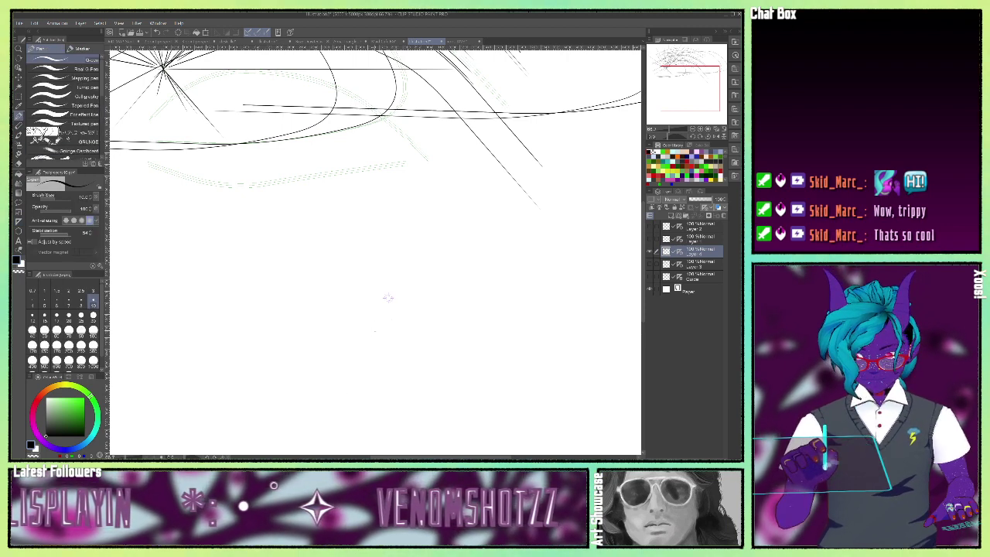
drag(353, 336, 474, 203)
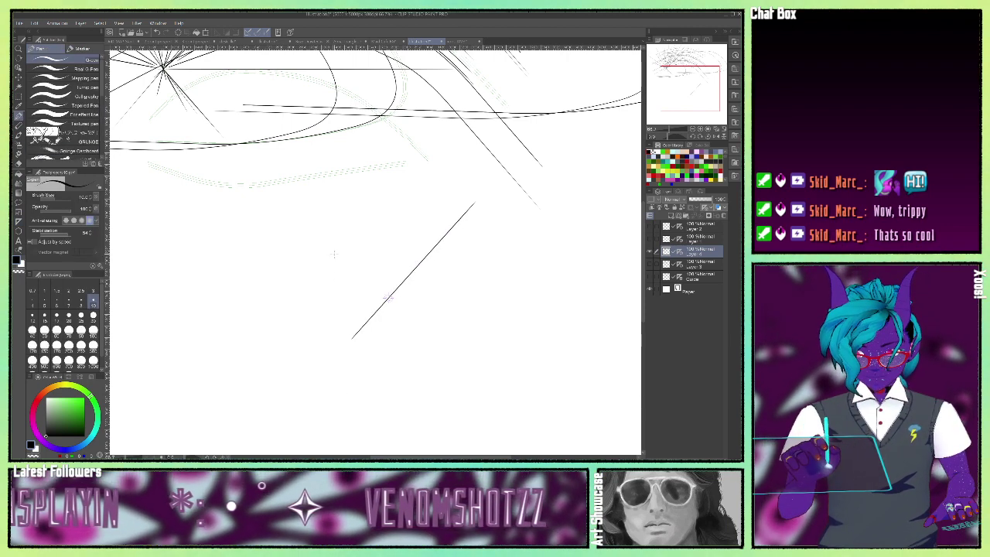
drag(338, 258, 469, 363)
drag(388, 269, 390, 360)
drag(367, 301, 463, 292)
drag(397, 265, 364, 379)
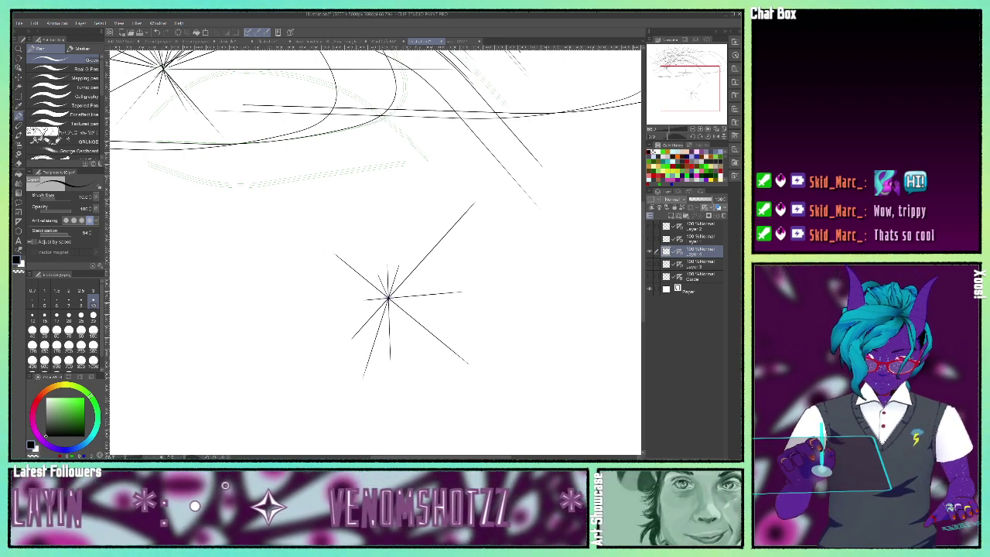
- Add four more radial pen lines to the starburst, toward the upper right, right, lower right and lower left
drag(393, 291, 456, 211)
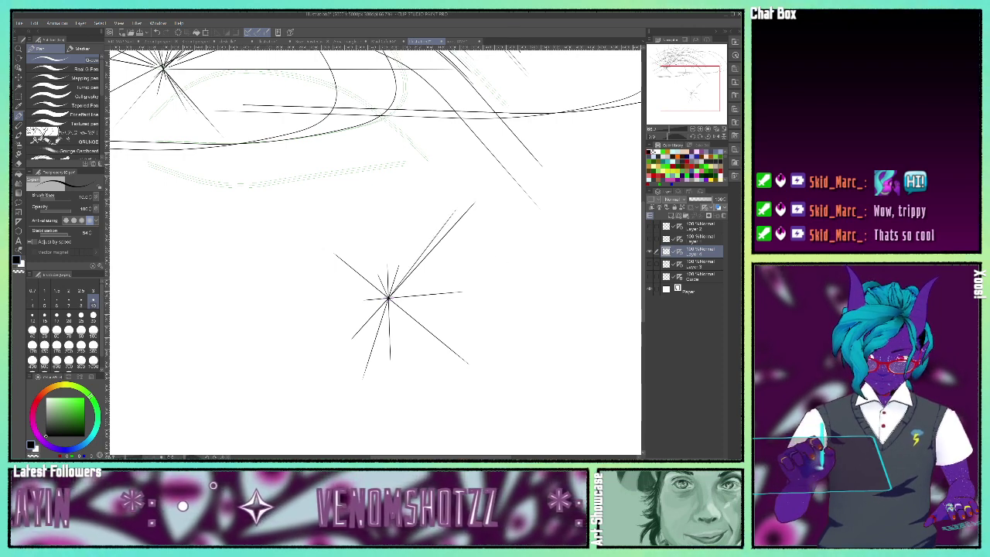
drag(392, 295, 497, 255)
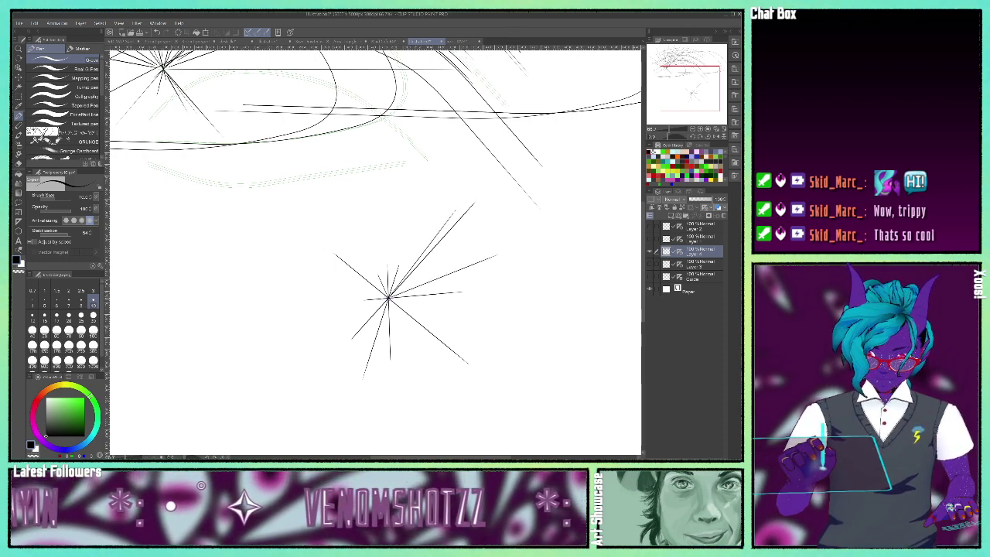
drag(390, 297, 457, 390)
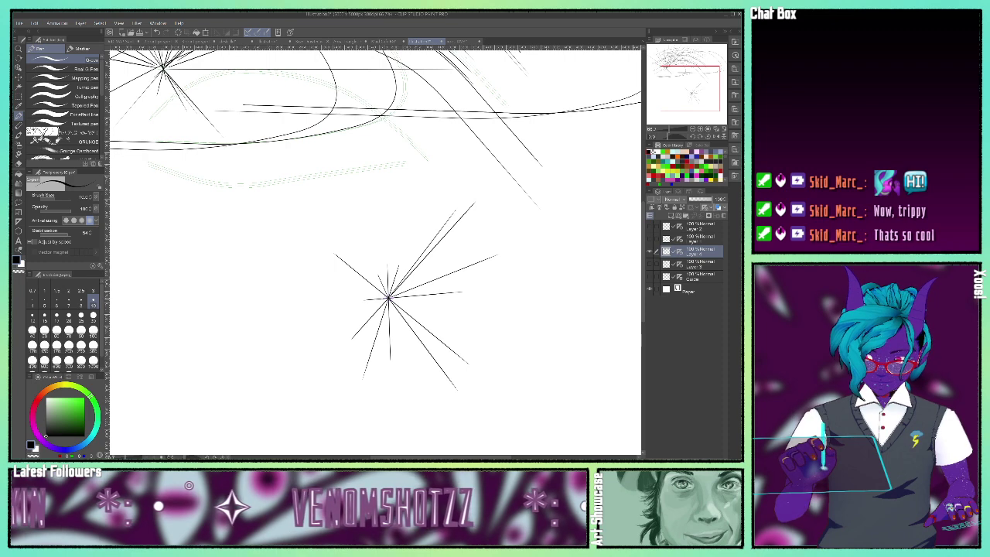
drag(387, 298, 323, 331)
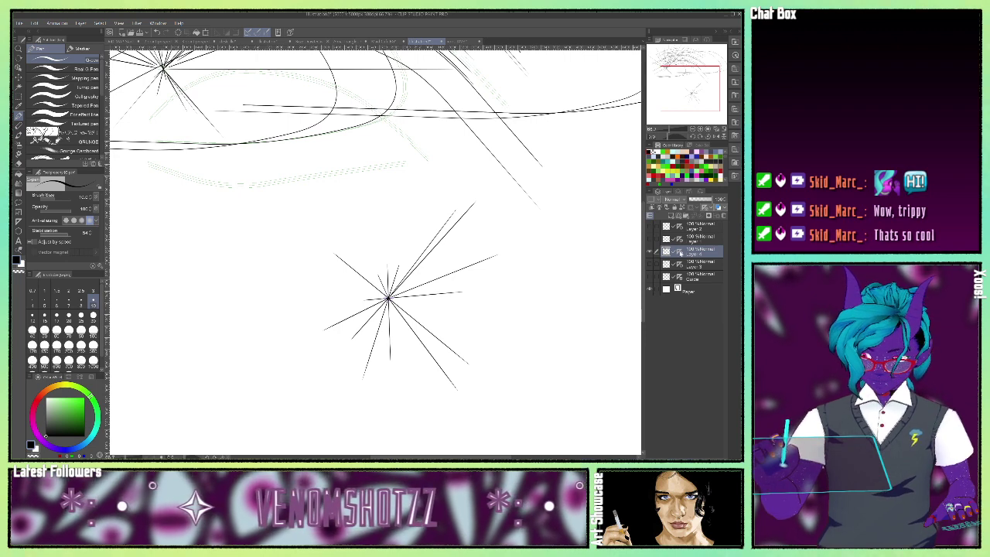
- Turn off the current layer's rulers and draw rings of short curved threads around the starburst's centre to form a spider web
right_click(680, 253)
click(155, 89)
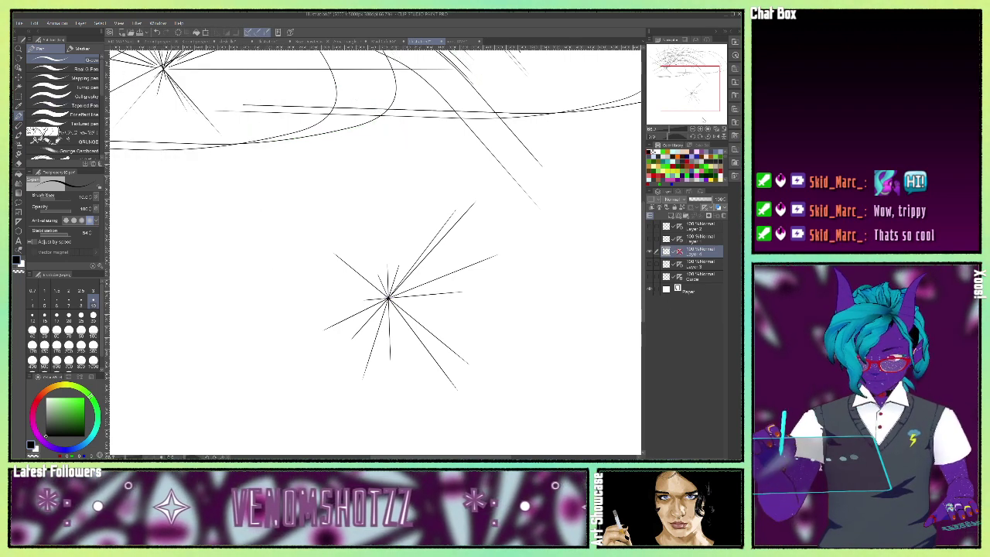
click(700, 129)
click(700, 129)
drag(695, 93, 696, 101)
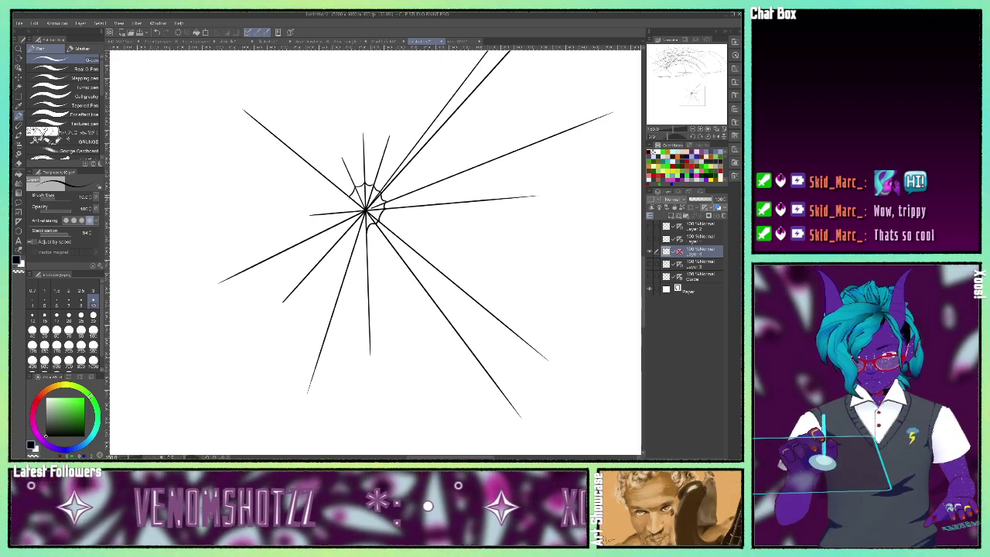
drag(348, 198, 352, 211)
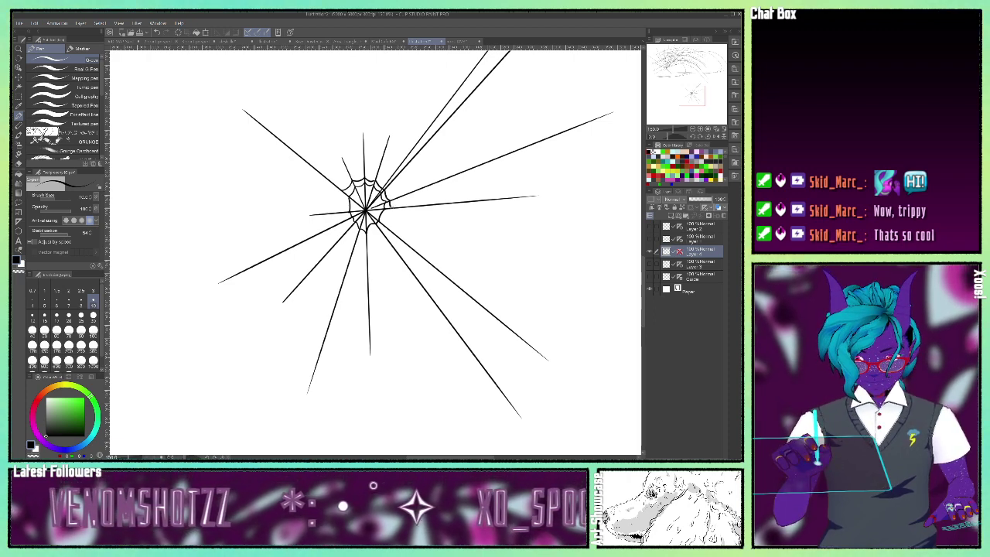
drag(391, 208, 384, 219)
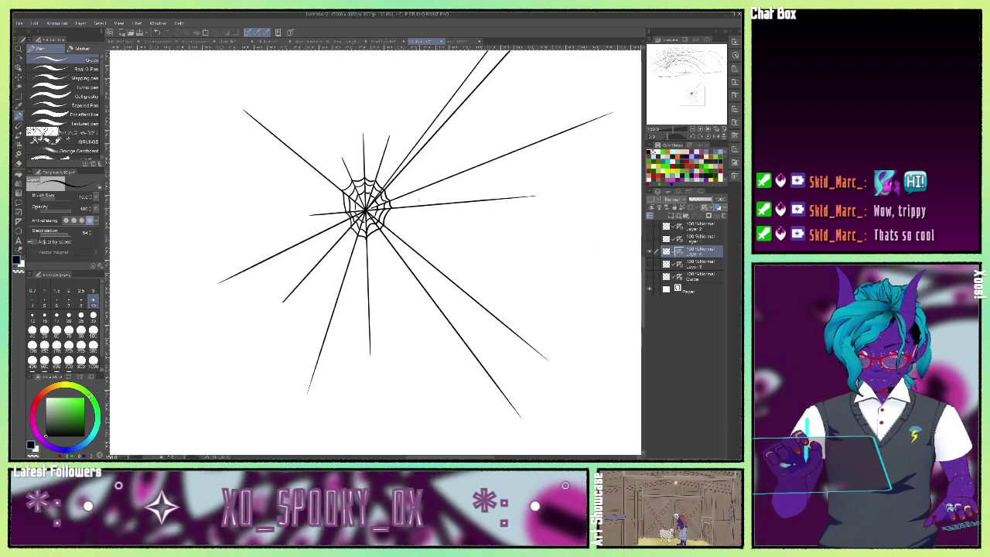
- Draw more pen lines converging on the web's centre from above and from the upper left, following the radial ruler
drag(408, 99, 389, 149)
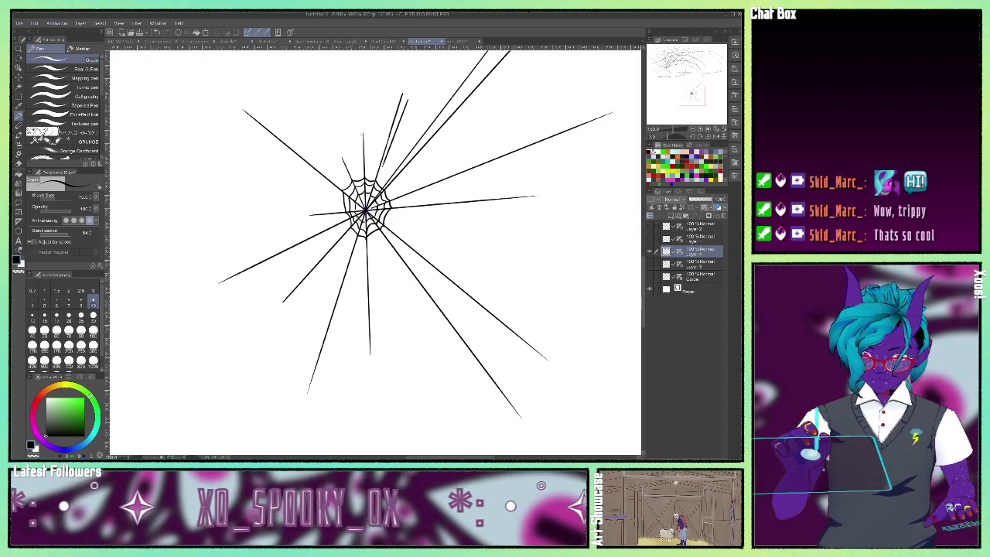
mouse_move(372, 105)
mouse_down()
mouse_move(367, 159)
mouse_move(354, 171)
mouse_up()
mouse_move(239, 99)
mouse_down()
mouse_move(333, 163)
mouse_move(344, 192)
mouse_up()
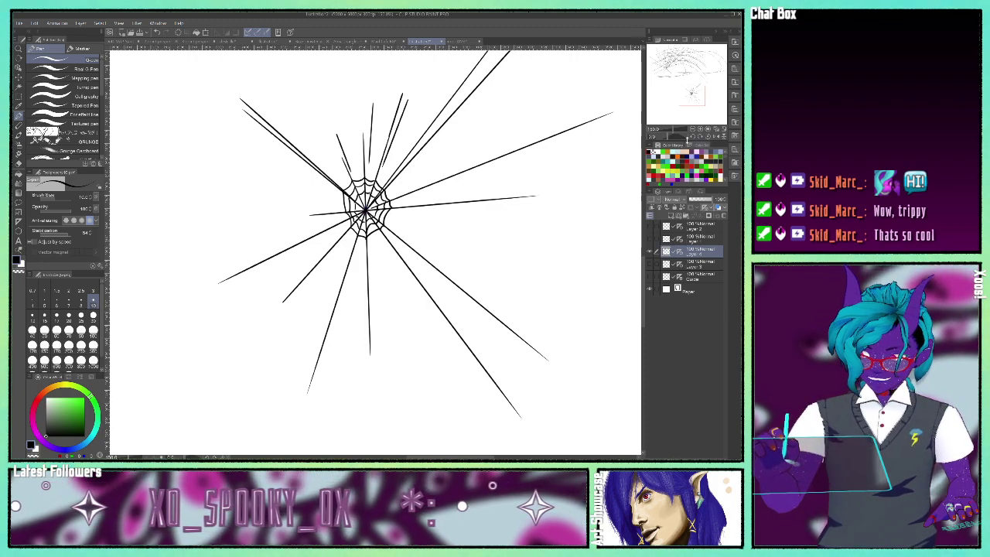
- Switch to the ruler creation tools to prepare another ruler in the blank area up and left of the web
drag(691, 103, 680, 92)
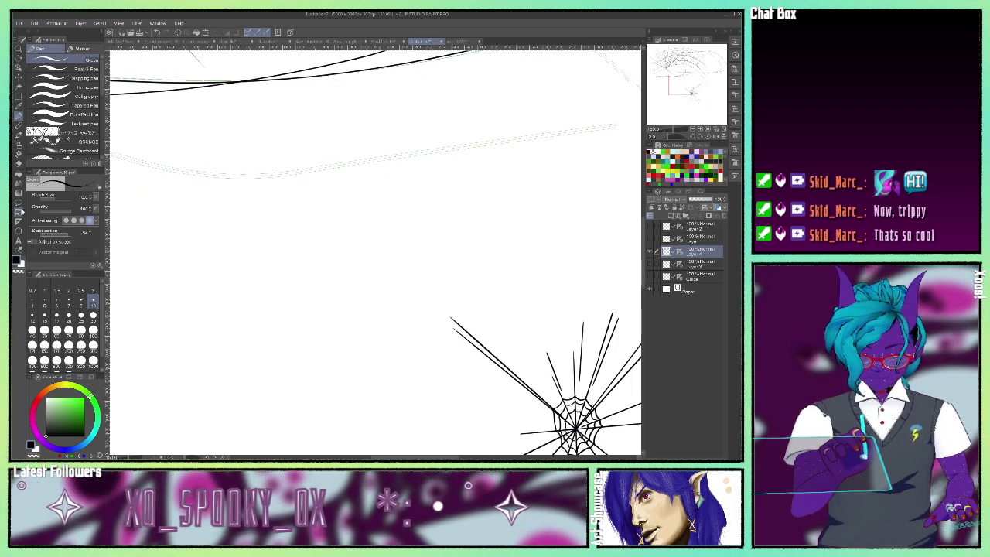
click(18, 219)
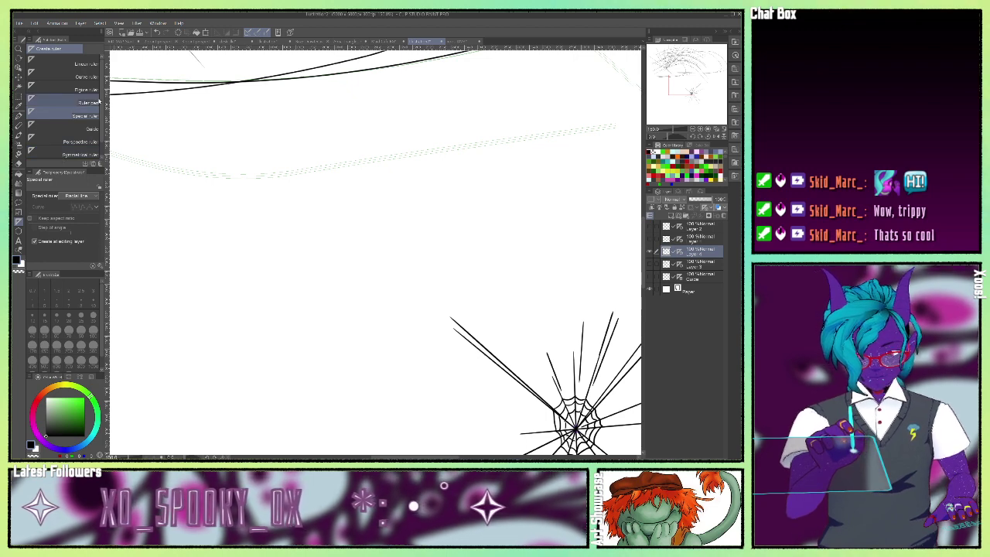
scroll(102, 92, down, 2)
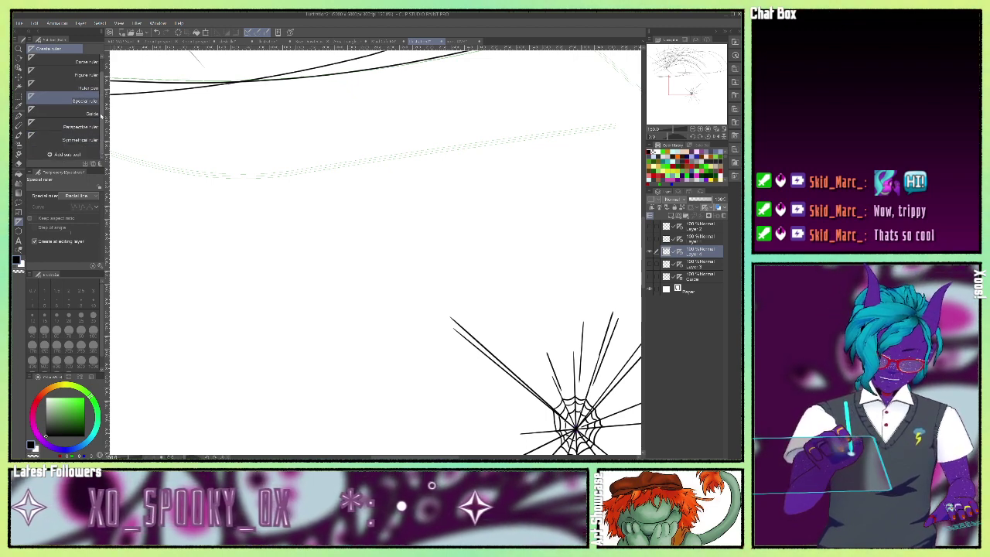